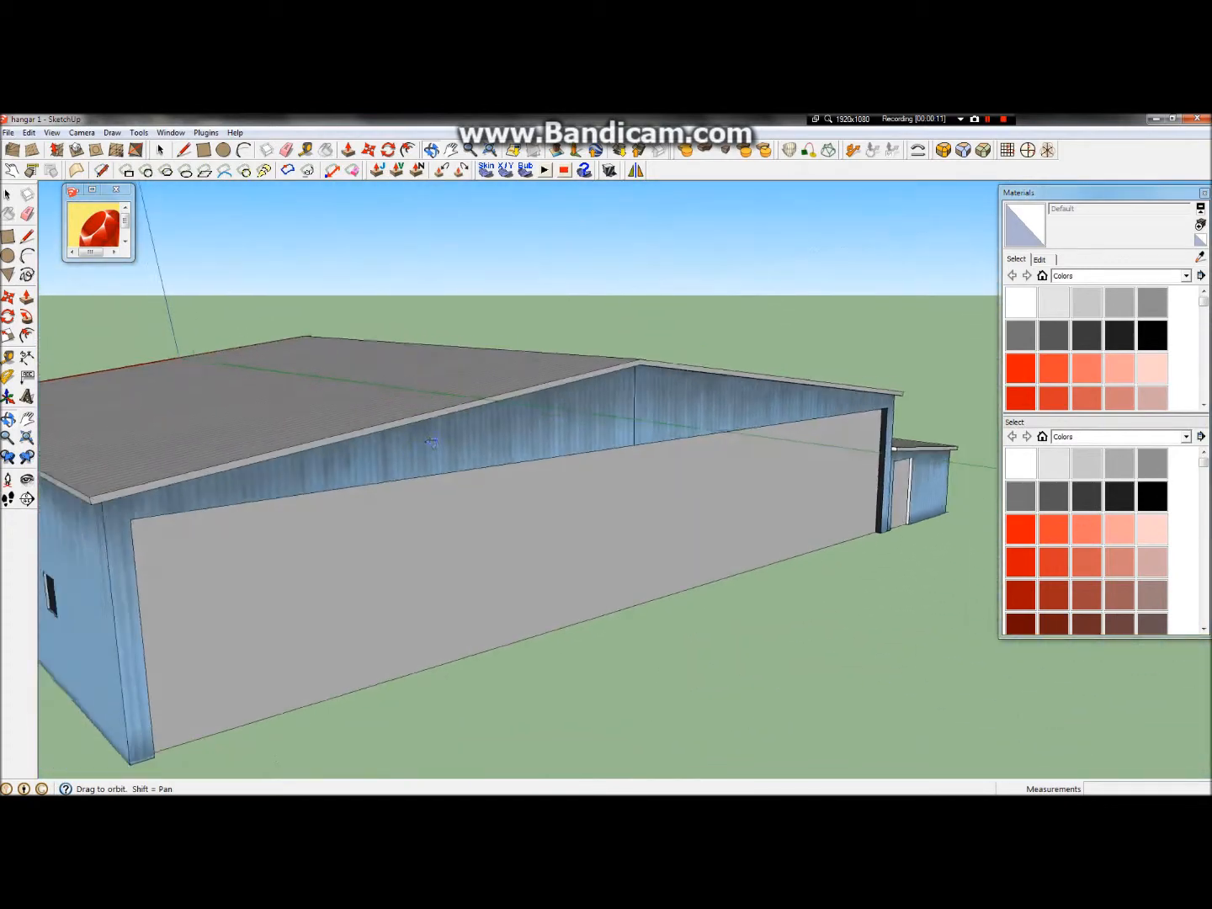
- Examine the hangar model from several sides, especially the front gable and the large door opening
left_click_drag(741, 503, 671, 429)
left_click_drag(964, 275, 775, 360)
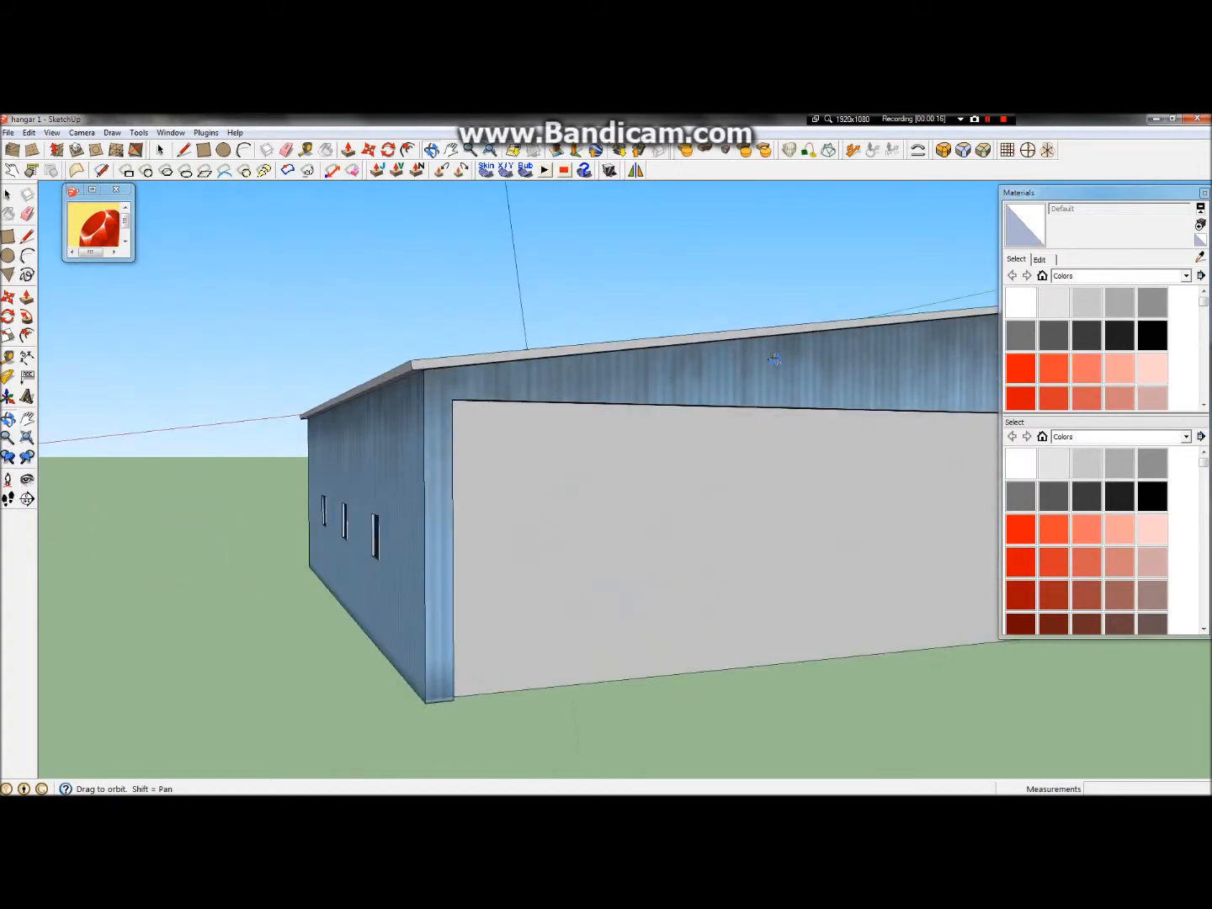
left_click_drag(917, 351, 359, 492)
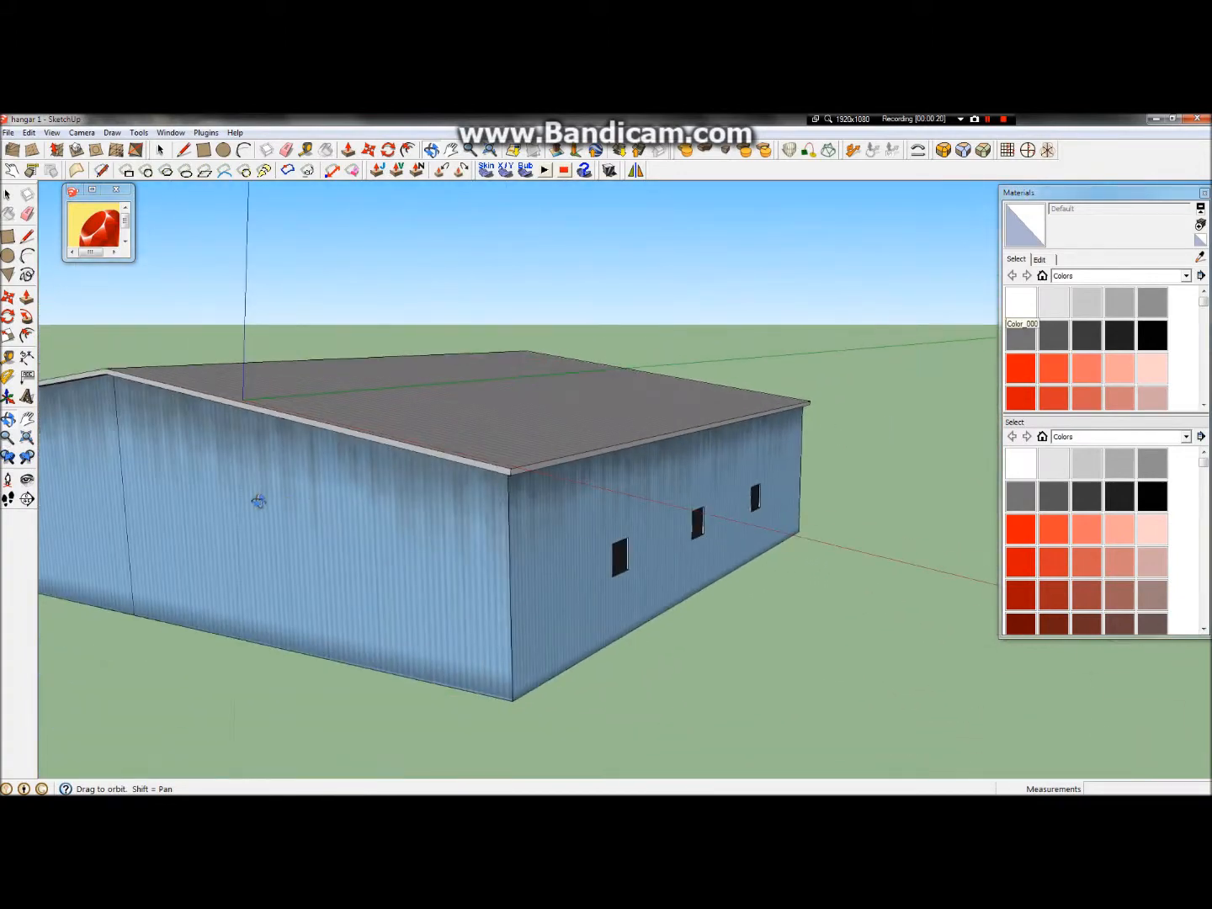
left_click_drag(466, 450, 206, 424)
scroll(517, 318, "up", 8)
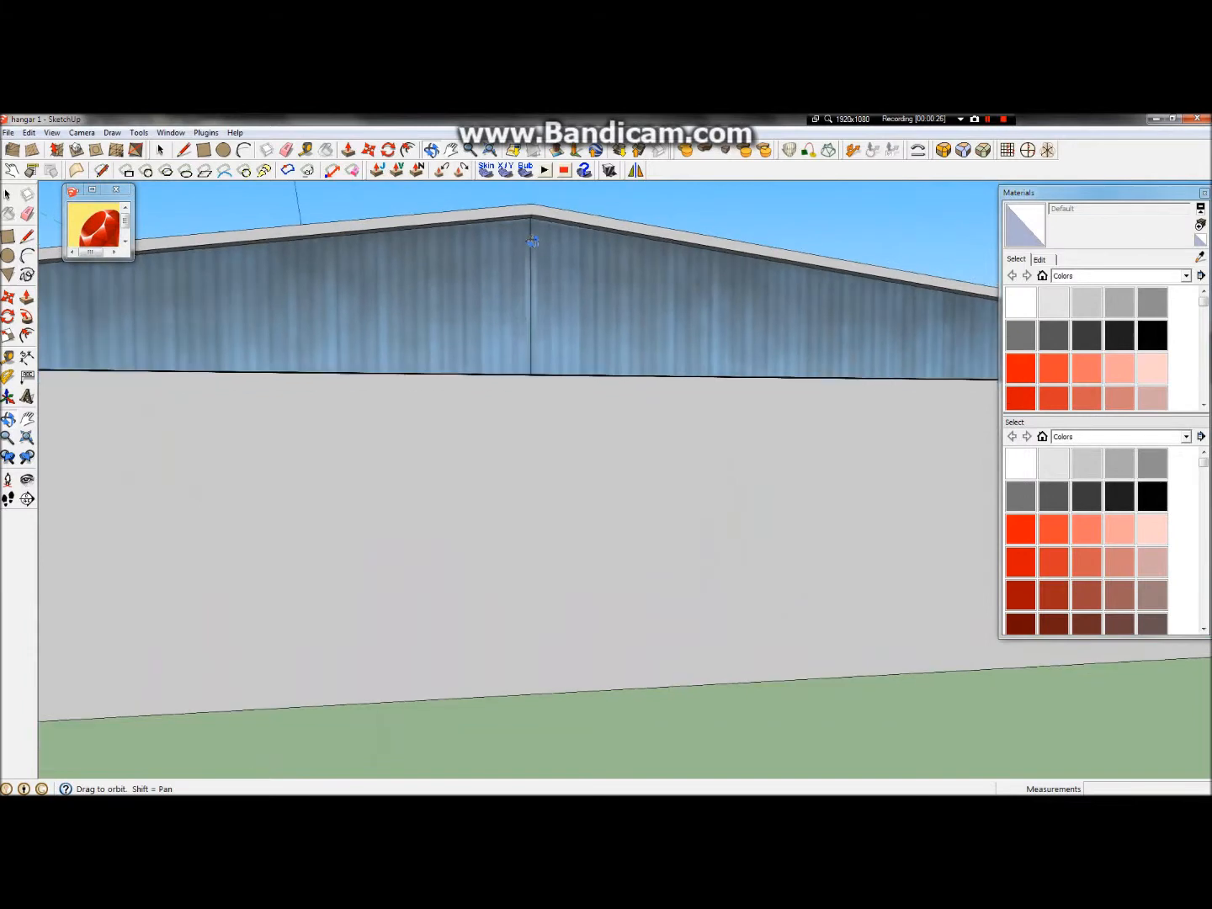
scroll(532, 242, "up", 3)
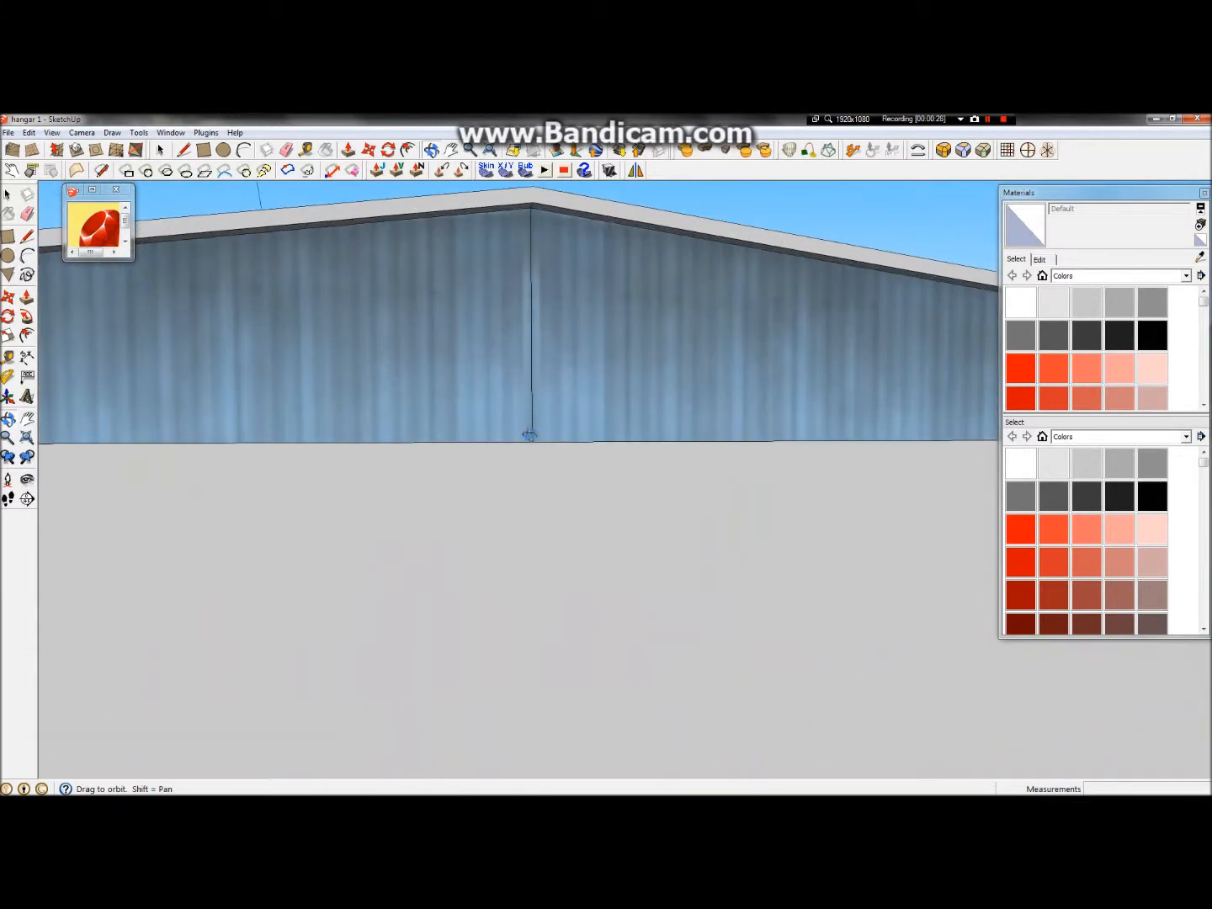
scroll(613, 291, "down", 10)
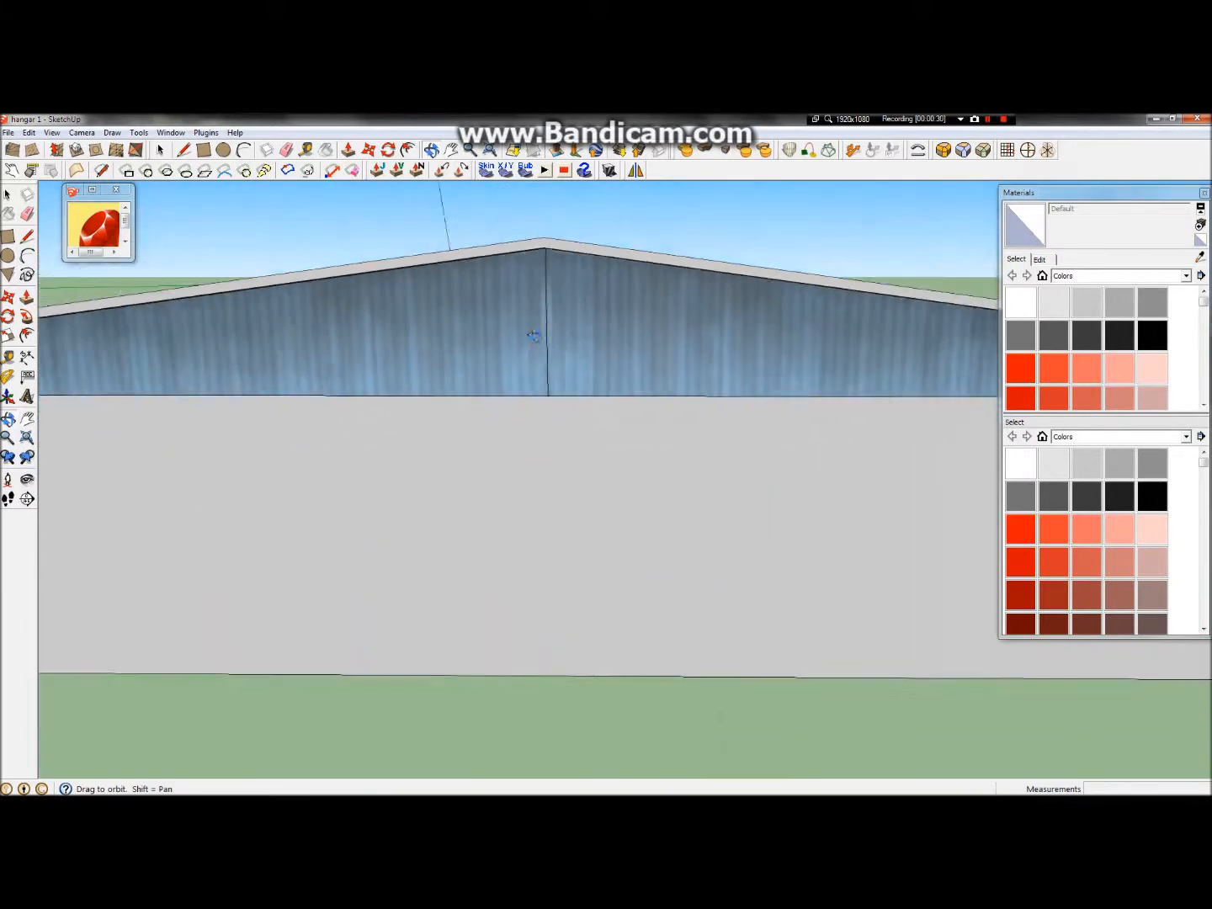
left_click_drag(381, 336, 439, 412)
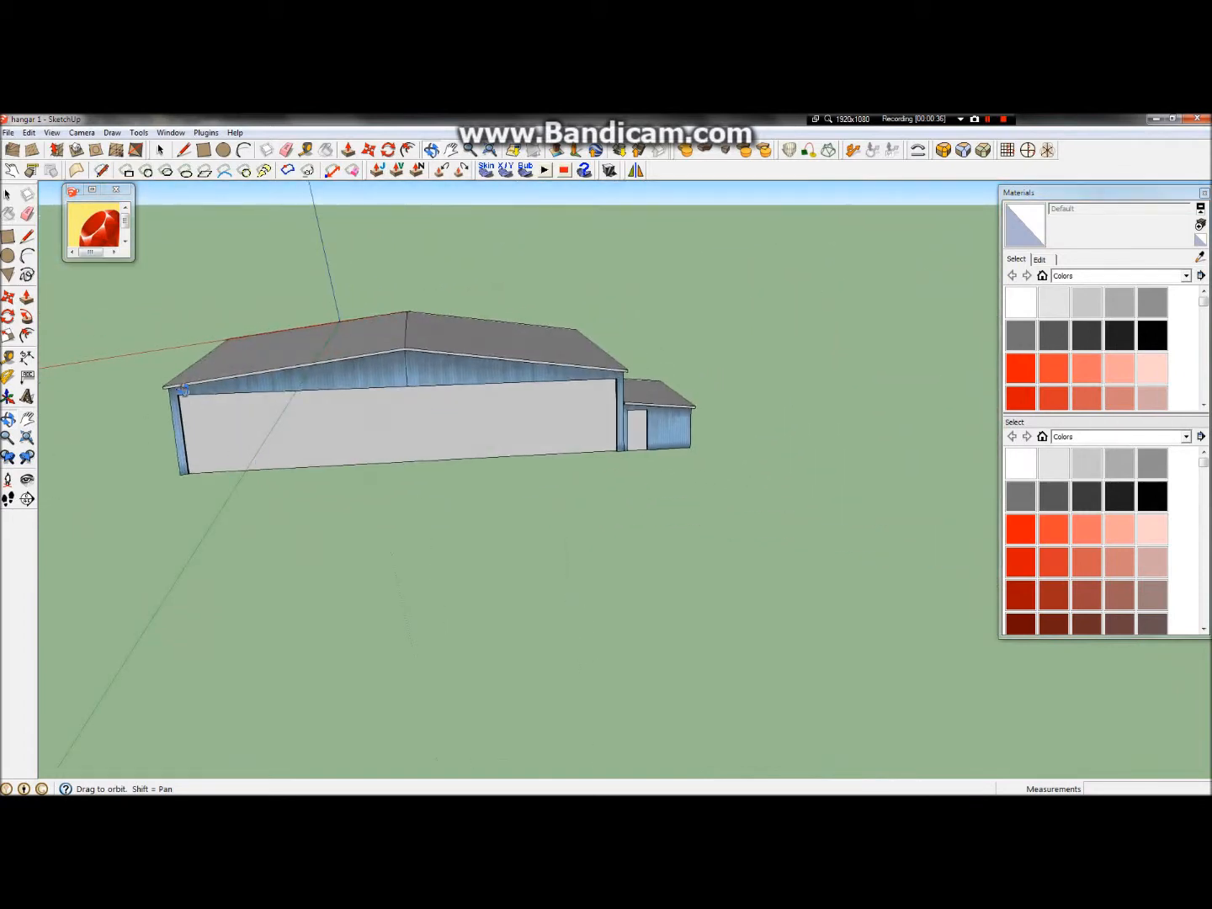
scroll(210, 392, "down", 3)
left_click_drag(203, 383, 579, 671)
left_click_drag(739, 653, 618, 433)
left_click_drag(747, 419, 682, 408)
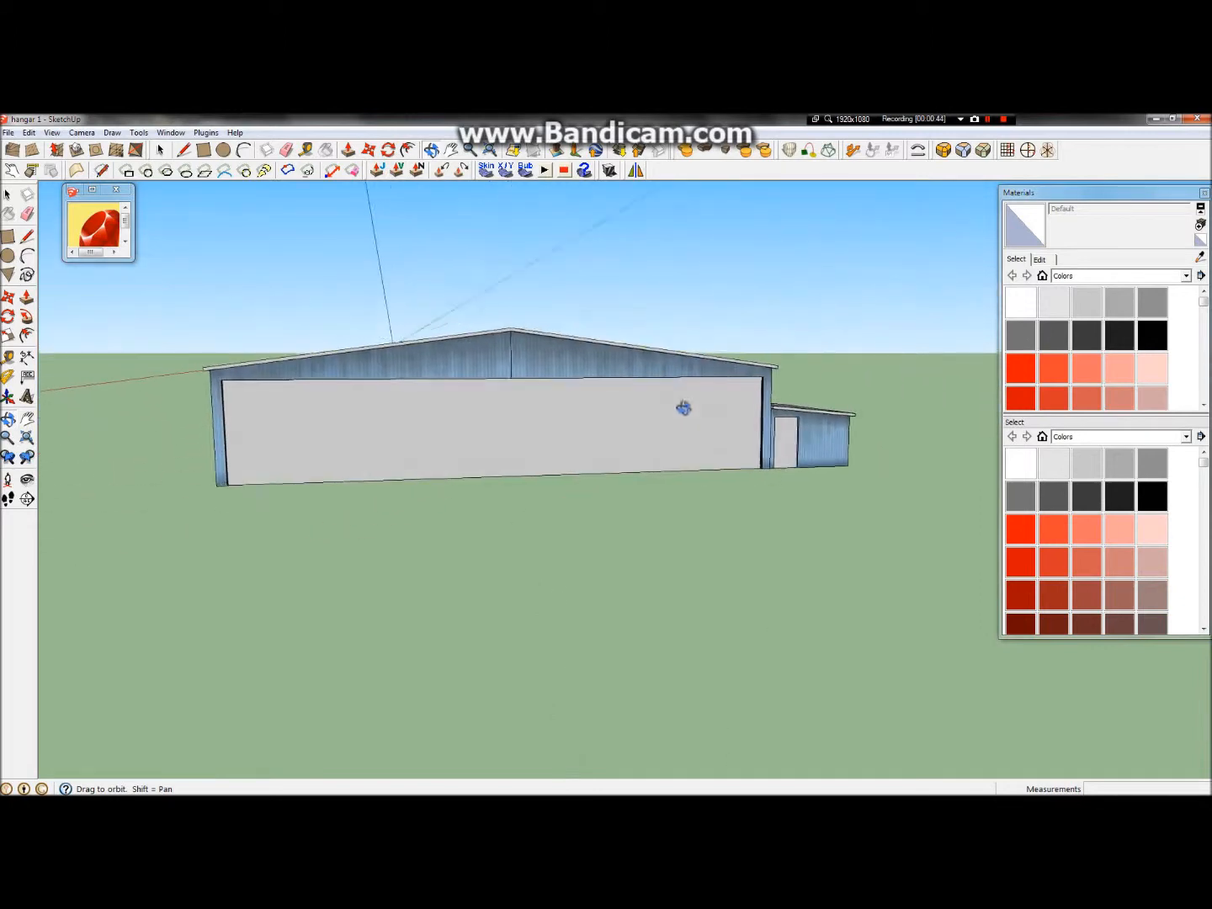
scroll(555, 420, "up", 5)
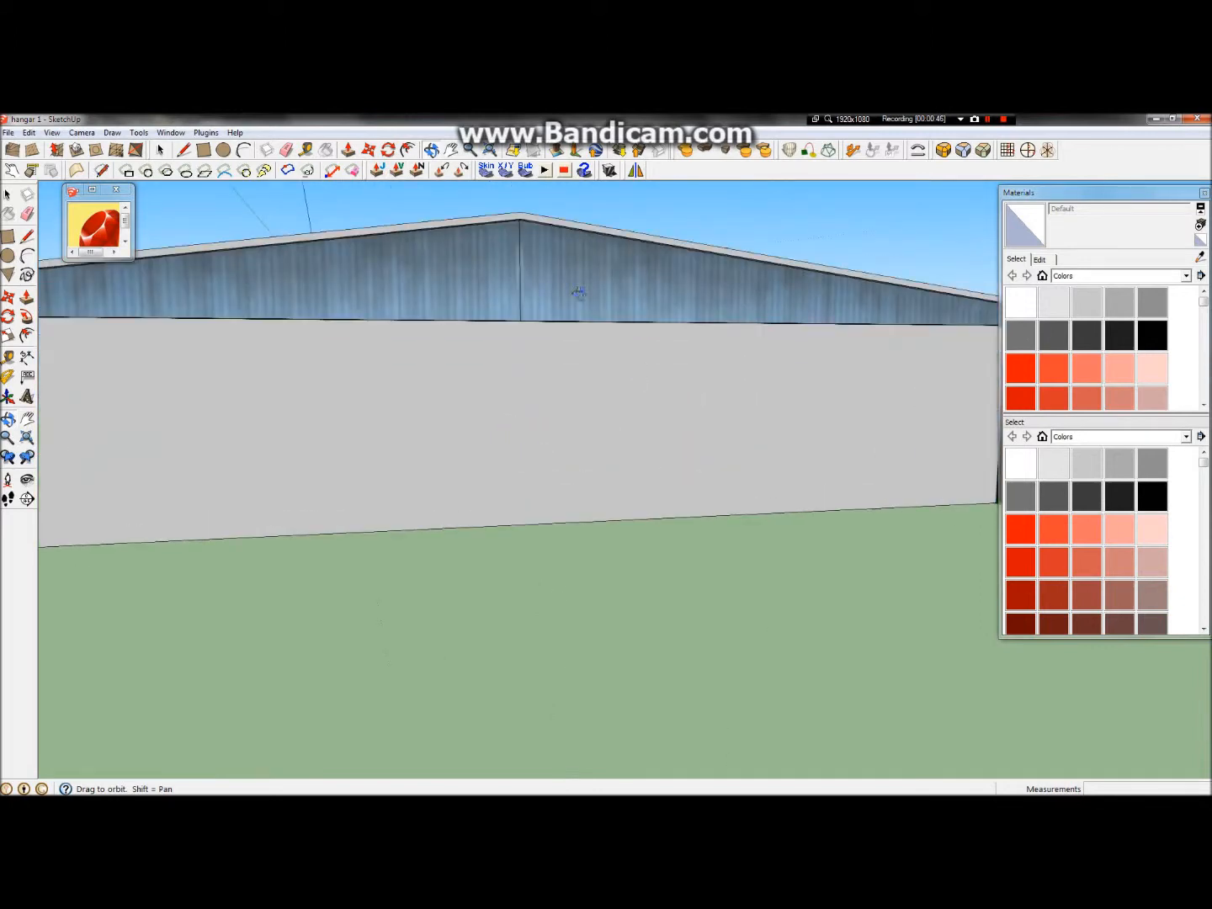
scroll(577, 295, "down", 3)
left_click_drag(511, 402, 422, 346)
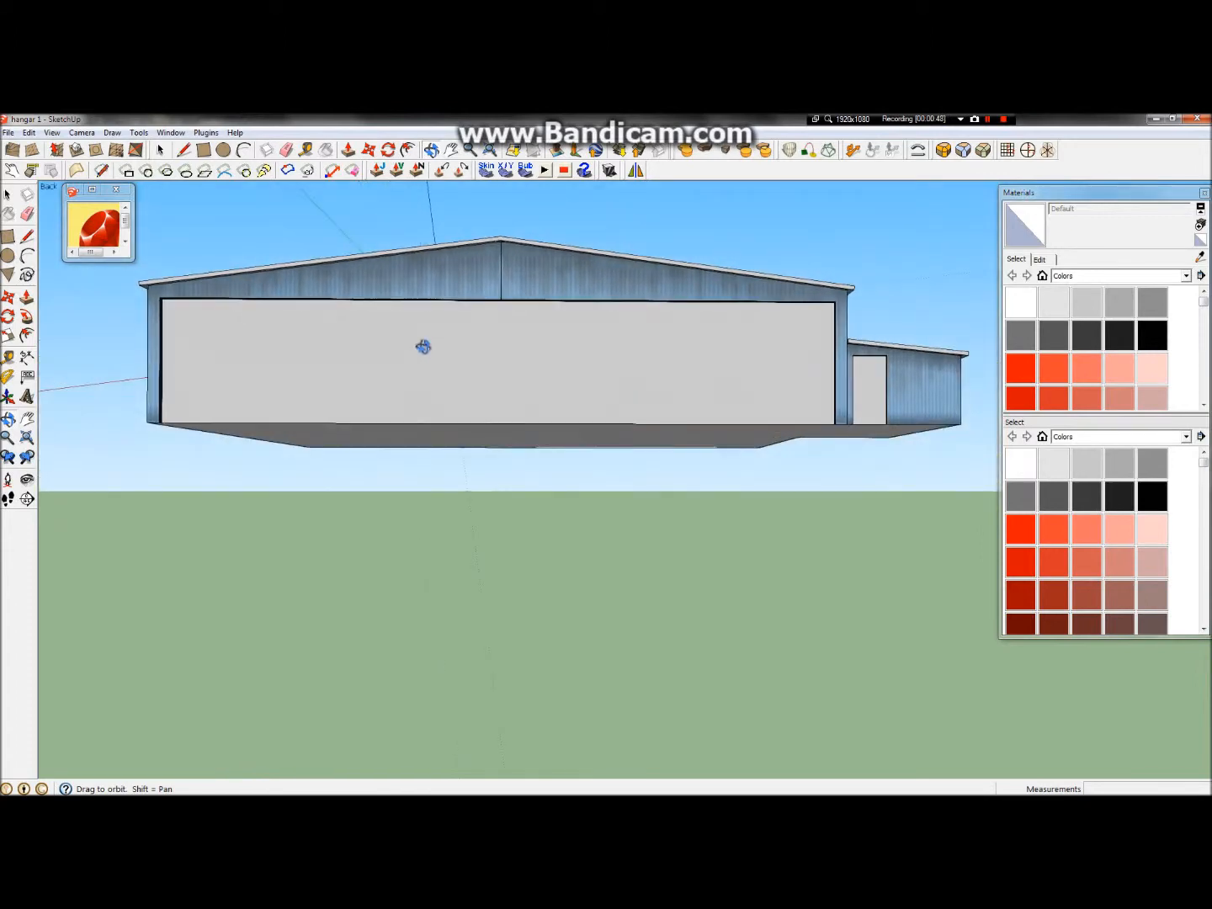
scroll(422, 347, "up", 3)
scroll(463, 331, "down", 2)
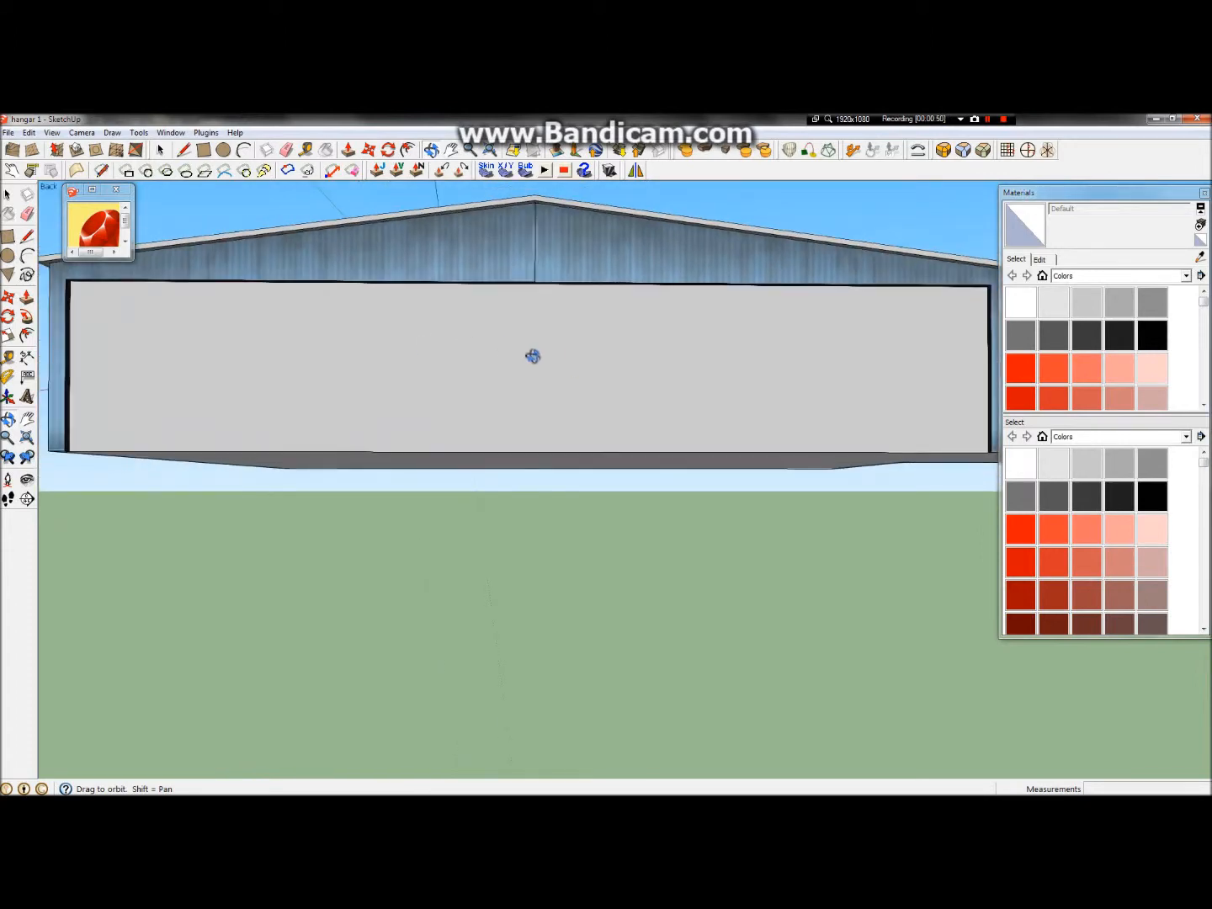
left_click_drag(480, 337, 529, 407)
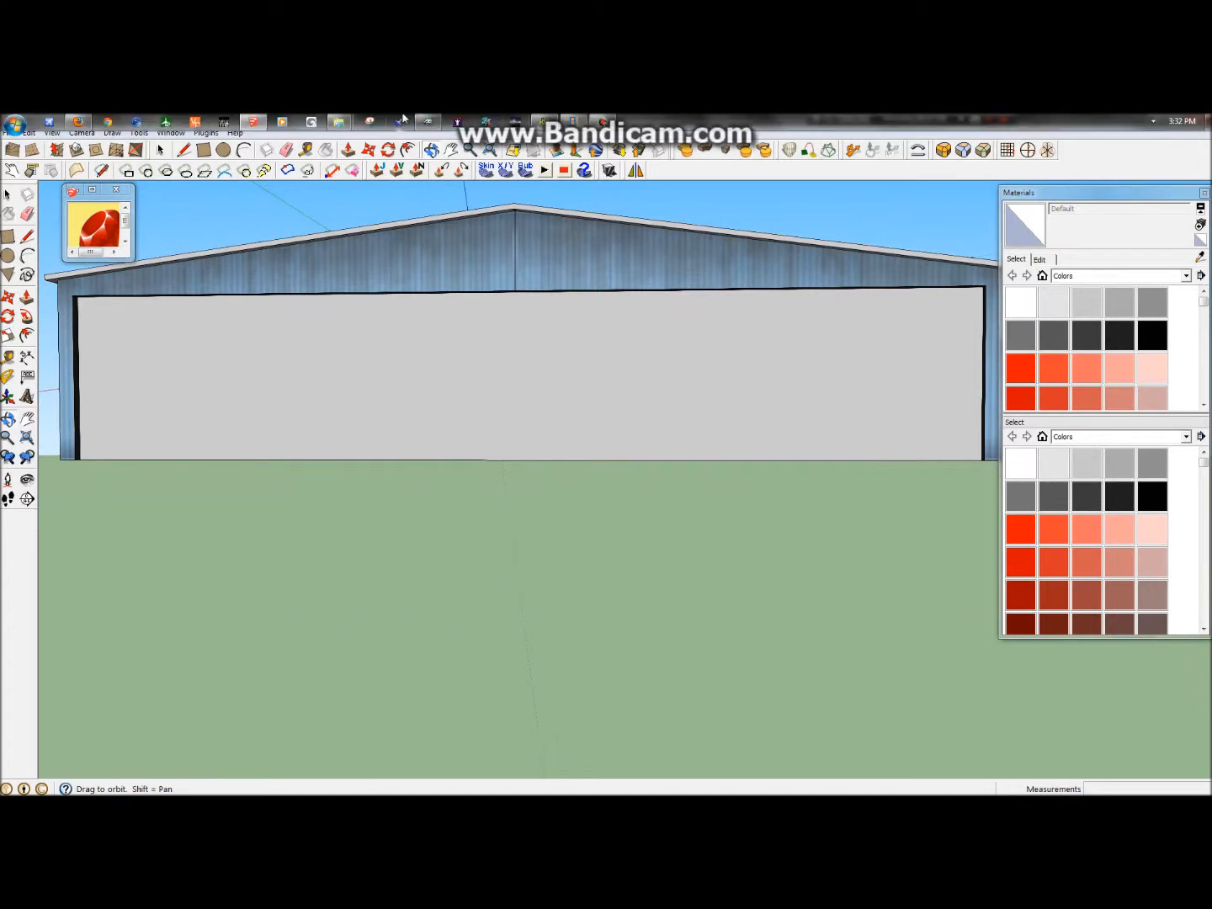
- Switch to the hang.xcf texture in GIMP and select the whole white door area, 500 × 96 px
left_click(426, 122)
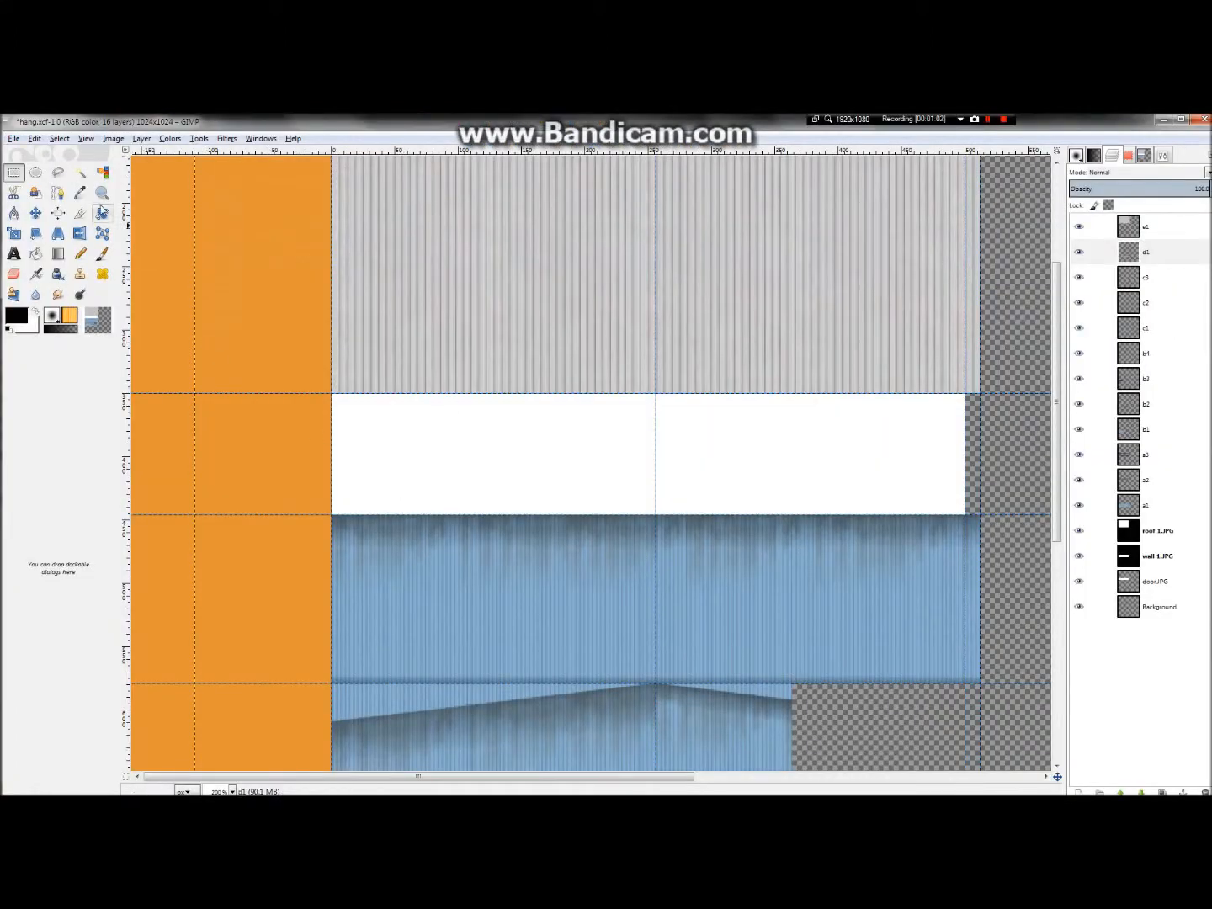
left_click(15, 173)
left_click_drag(355, 415, 965, 514)
left_click_drag(359, 427, 965, 514)
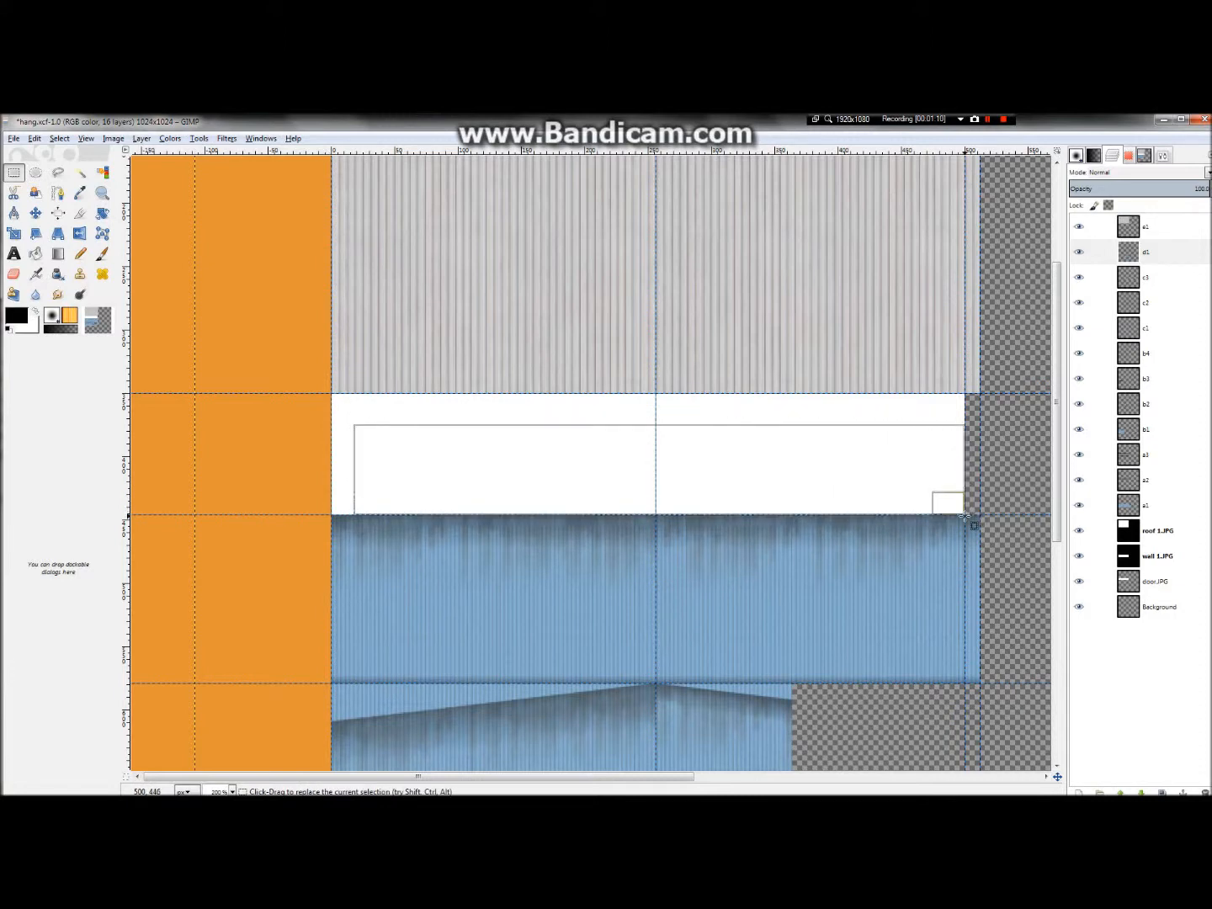
left_click_drag(359, 446, 346, 414)
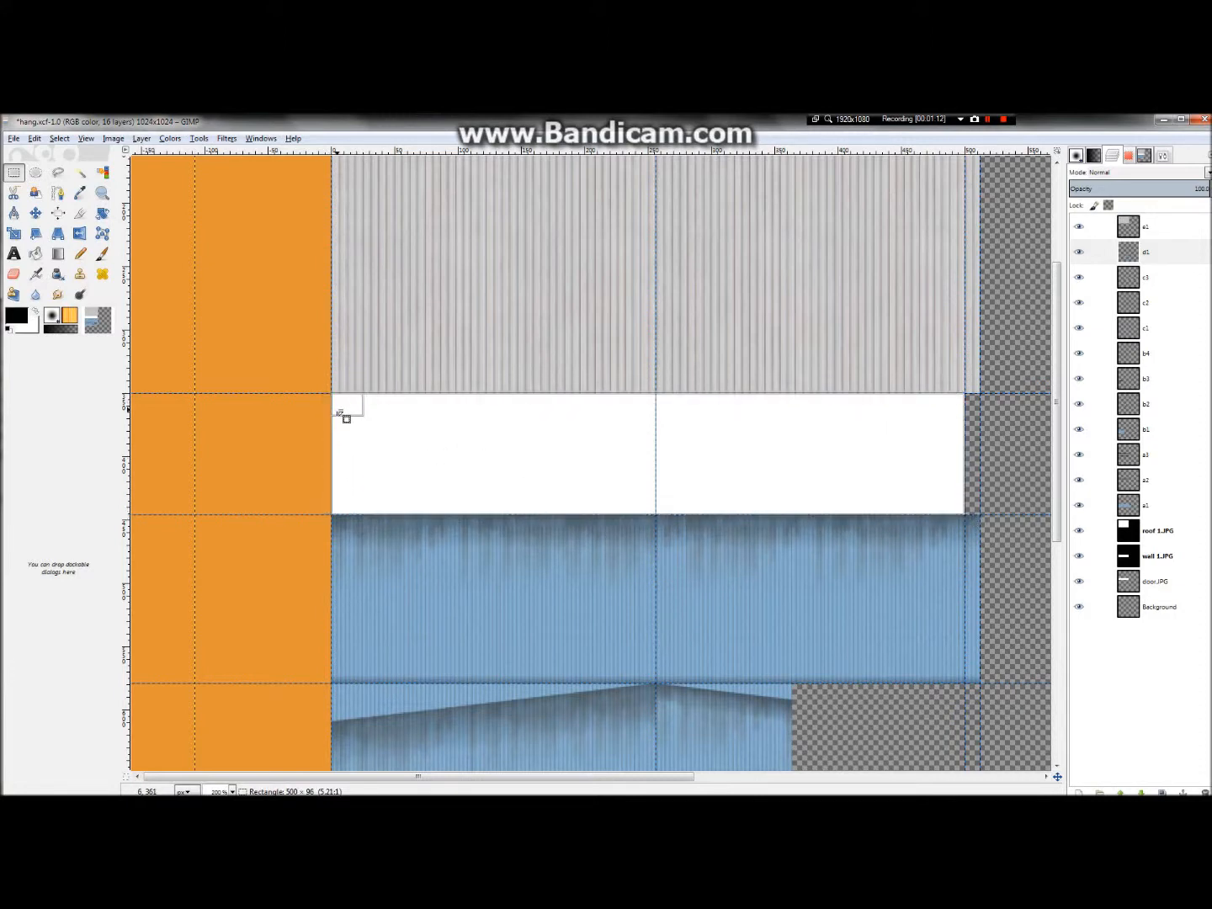
- Create two transparent 1024 × 1024 px layers named f1 and f2 above the existing layers
right_click(1150, 234)
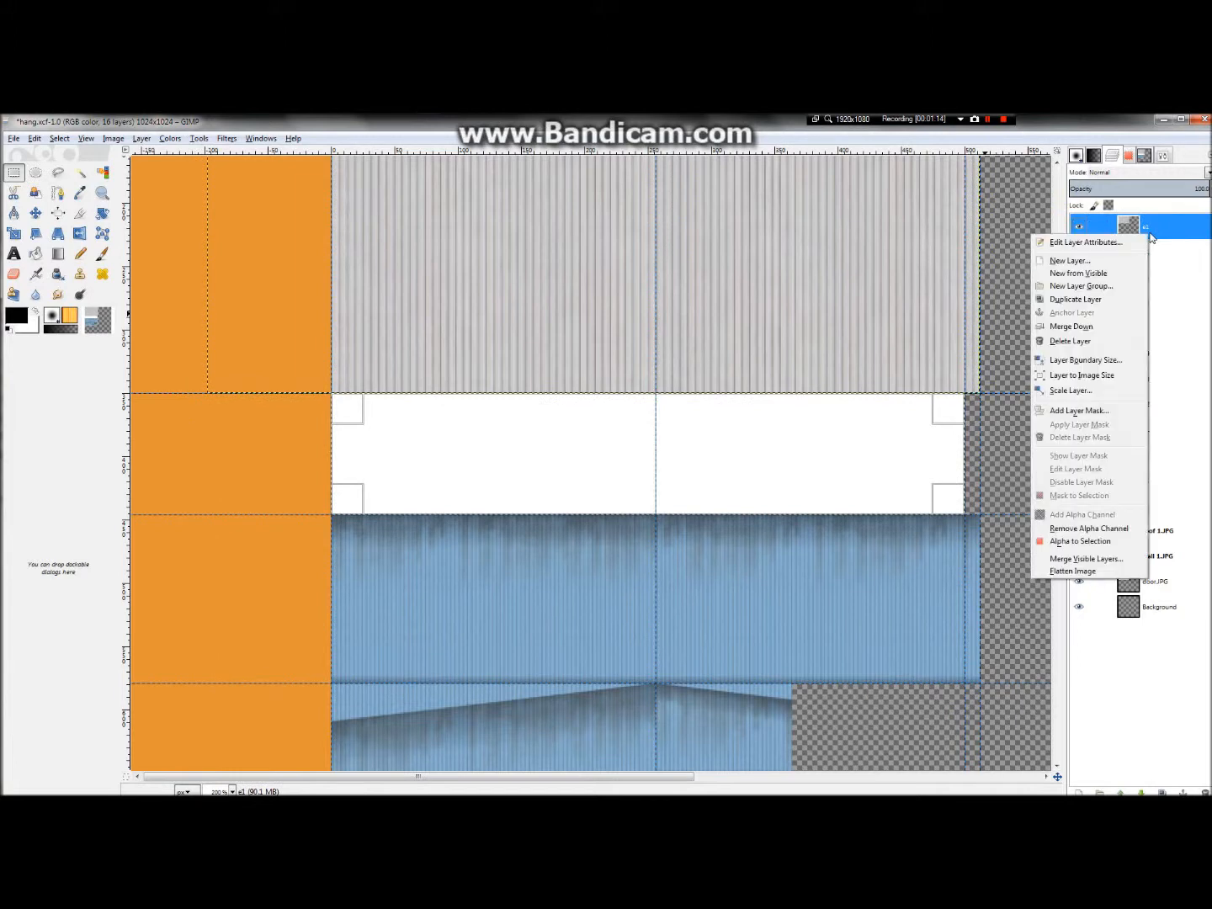
left_click(1069, 262)
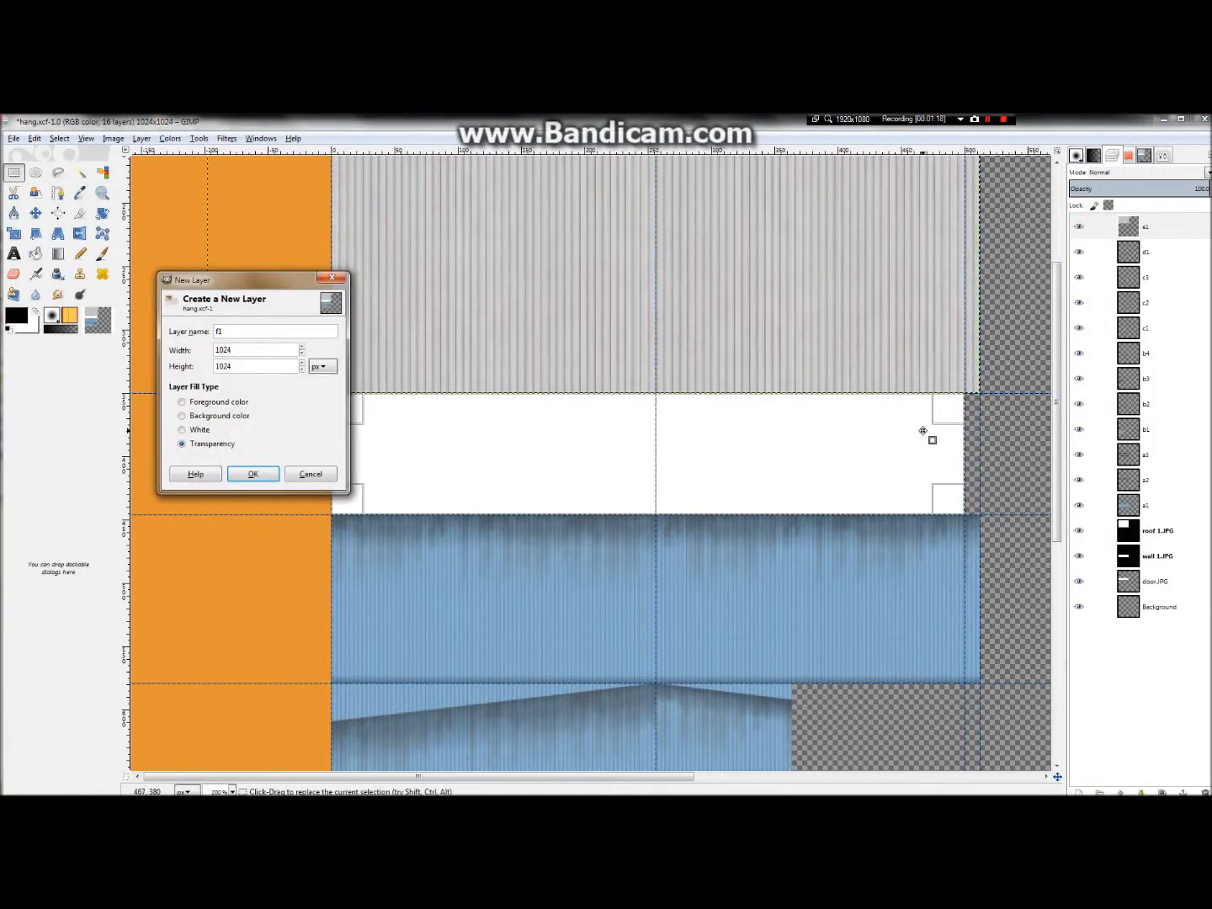
key("Return")
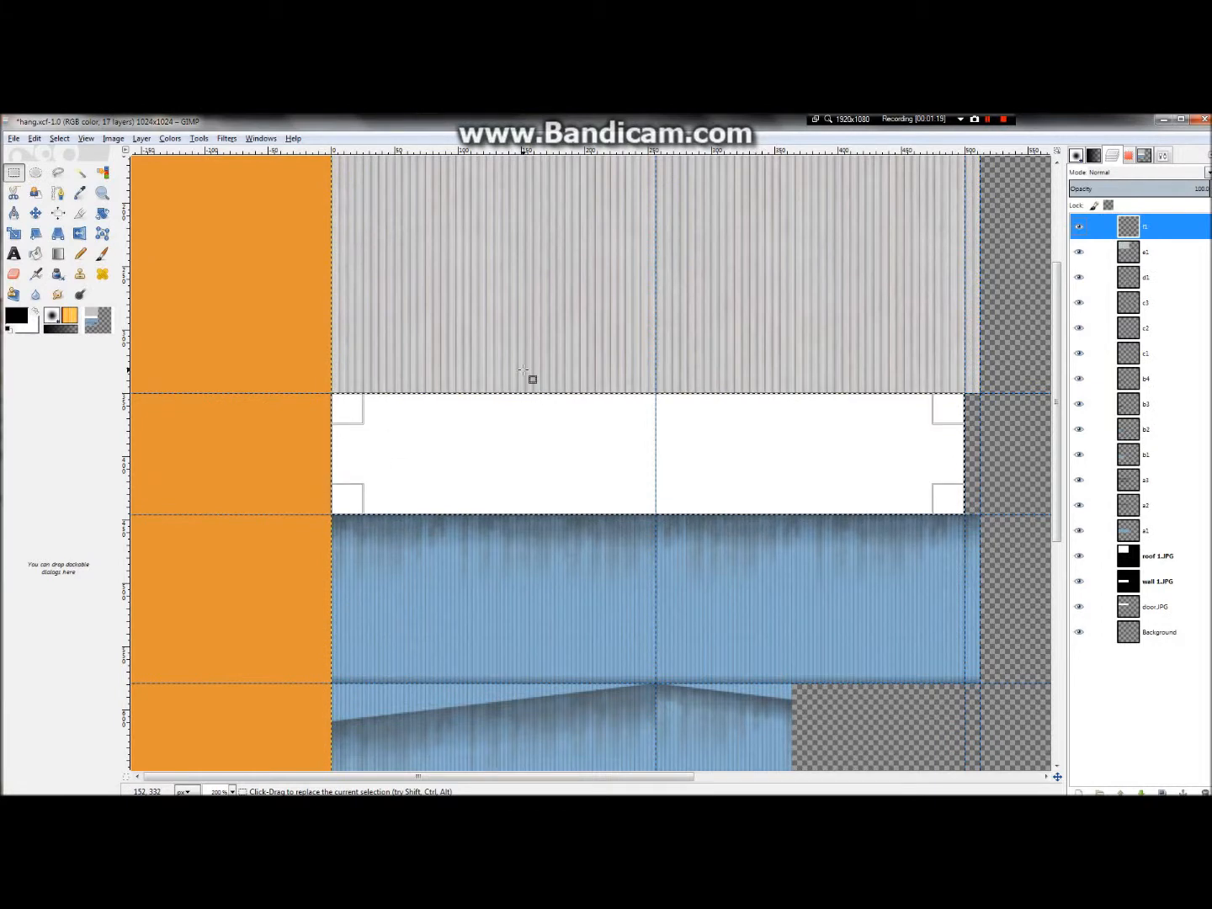
right_click(1075, 224)
left_click(1088, 252)
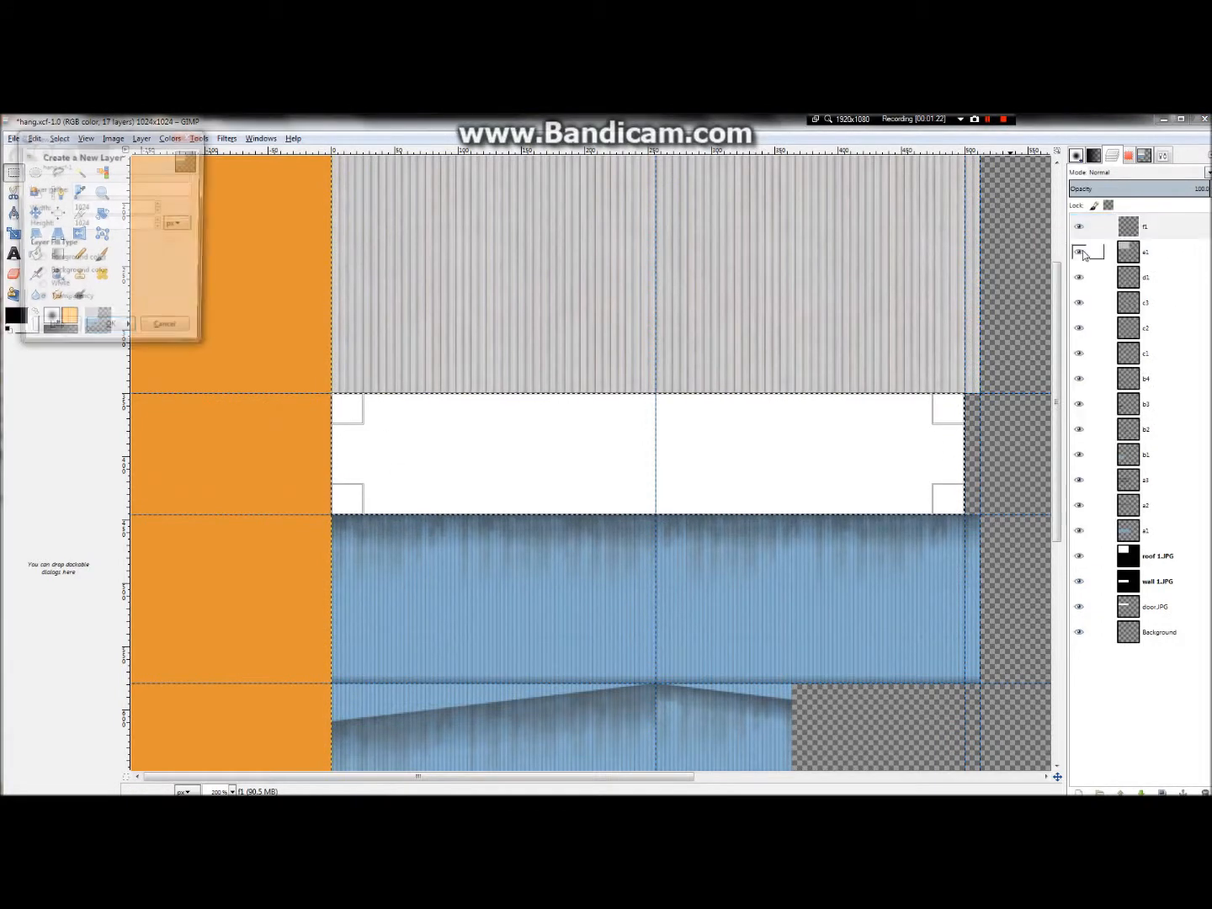
type("f2")
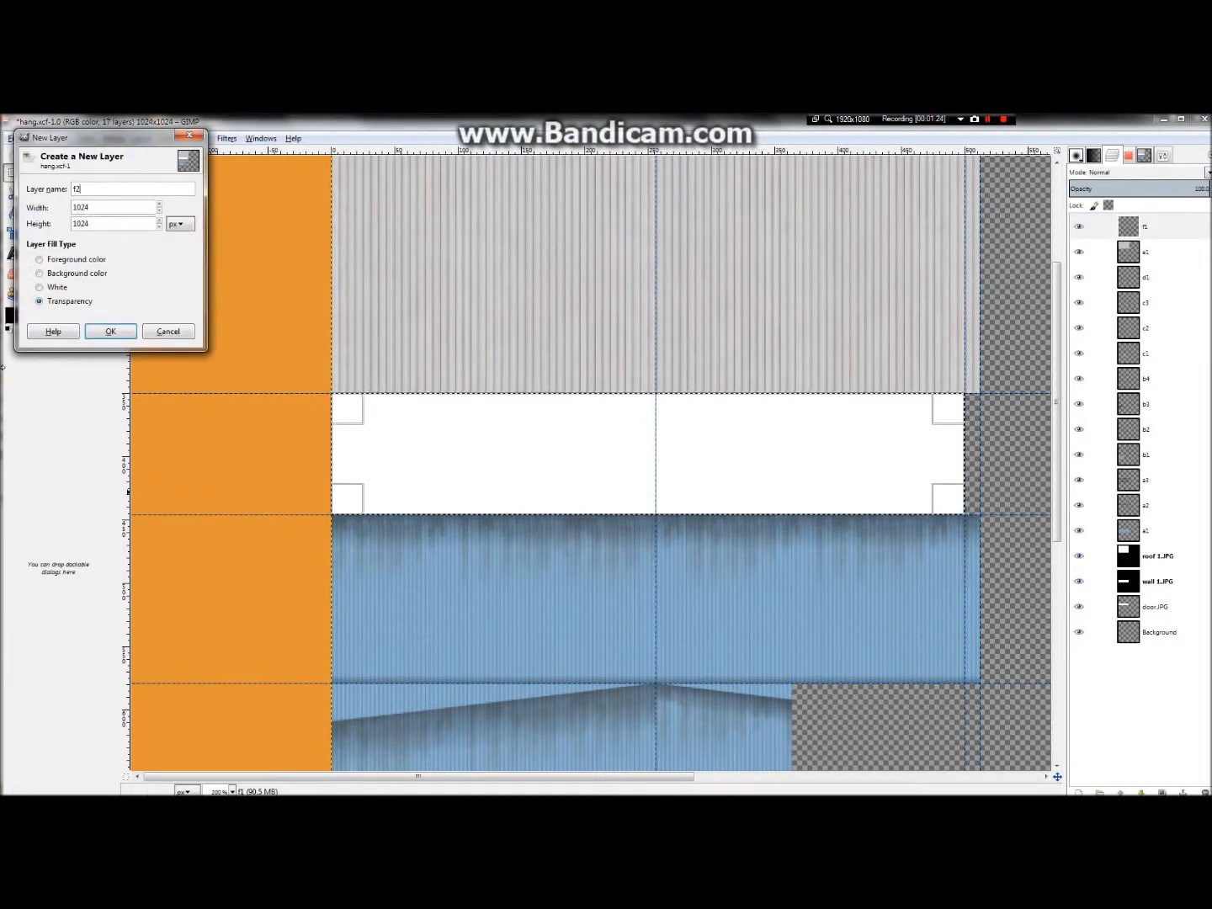
left_click(109, 337)
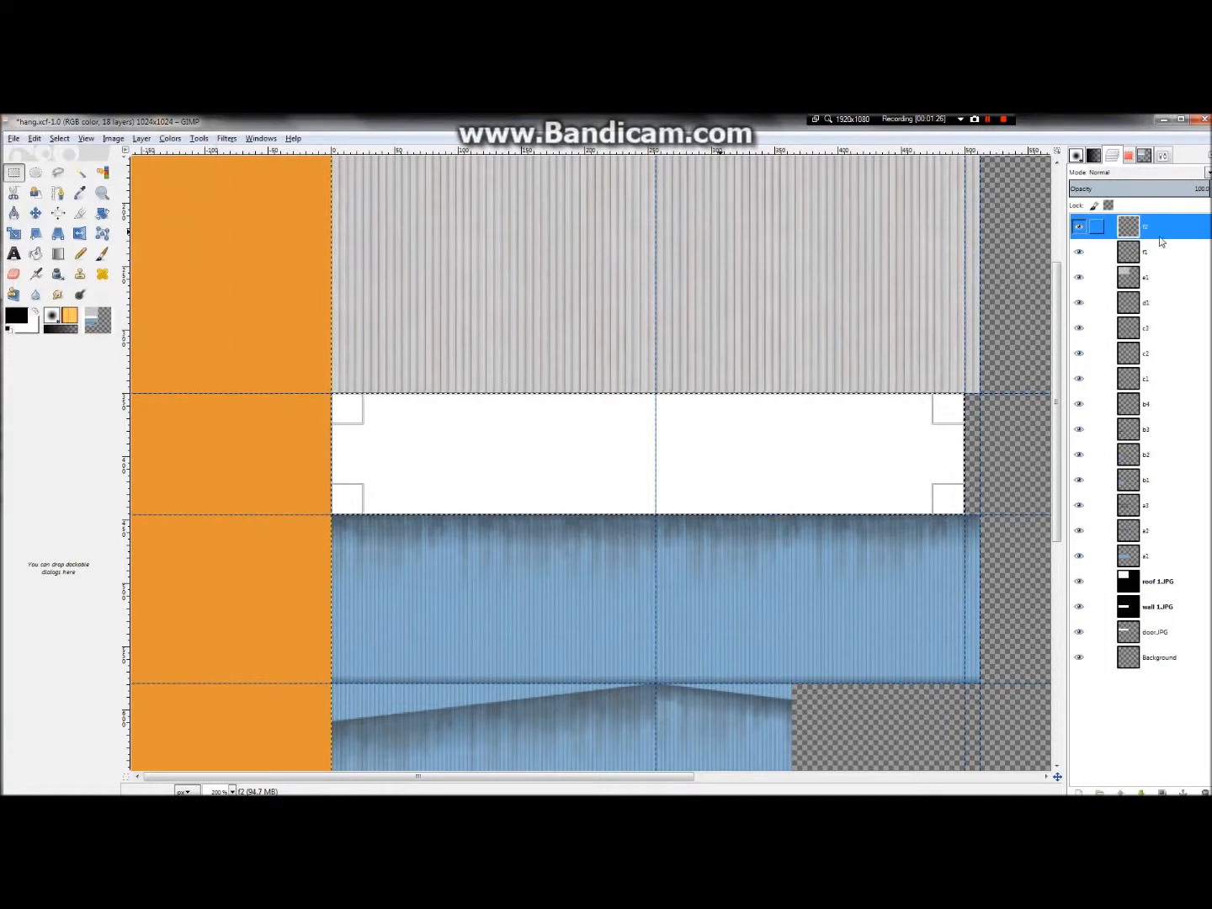
- Add two more transparent 1024 × 1024 px layers named f3 and f4 on top of the layer stack
right_click(1126, 239)
left_click(1078, 264)
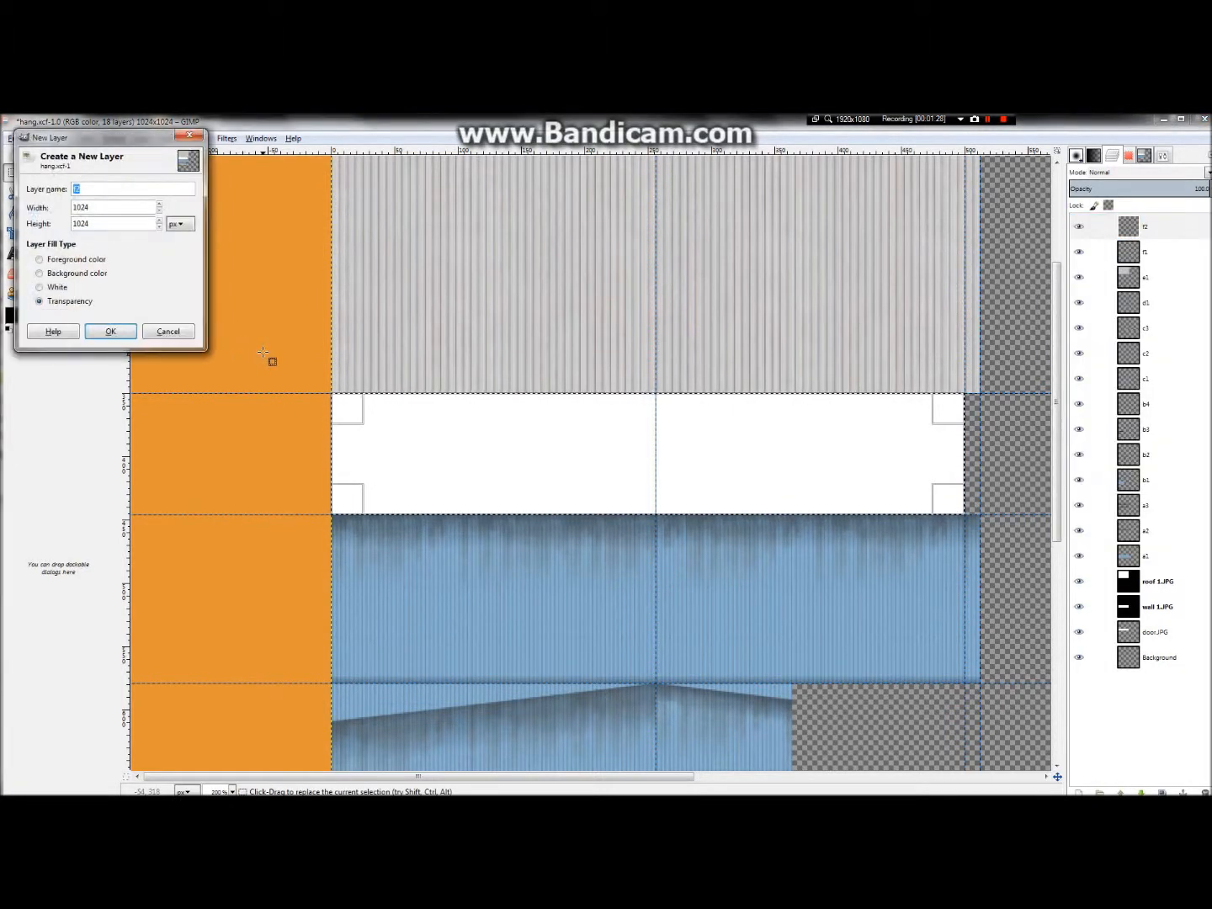
type("3")
key("Return")
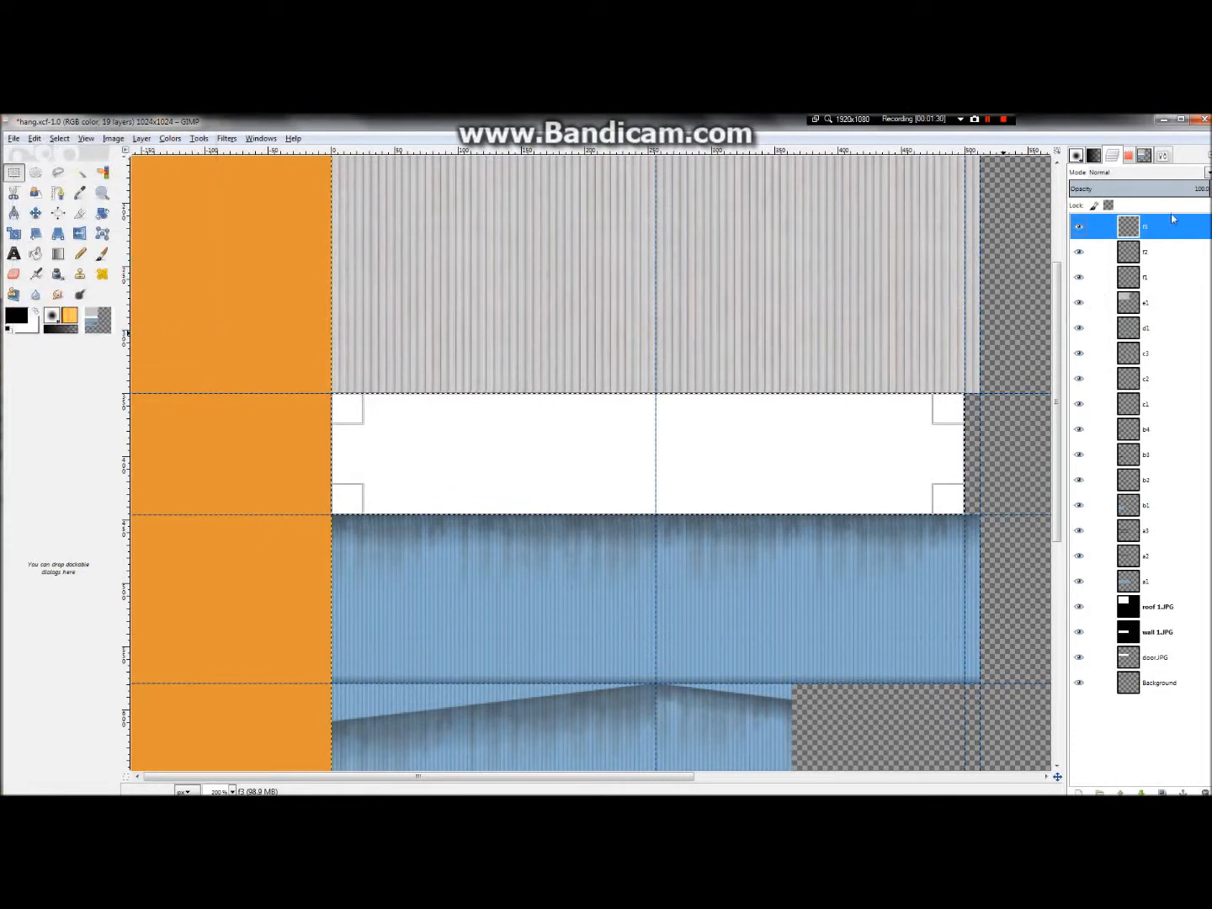
right_click(1124, 227)
left_click(1118, 251)
type("f4")
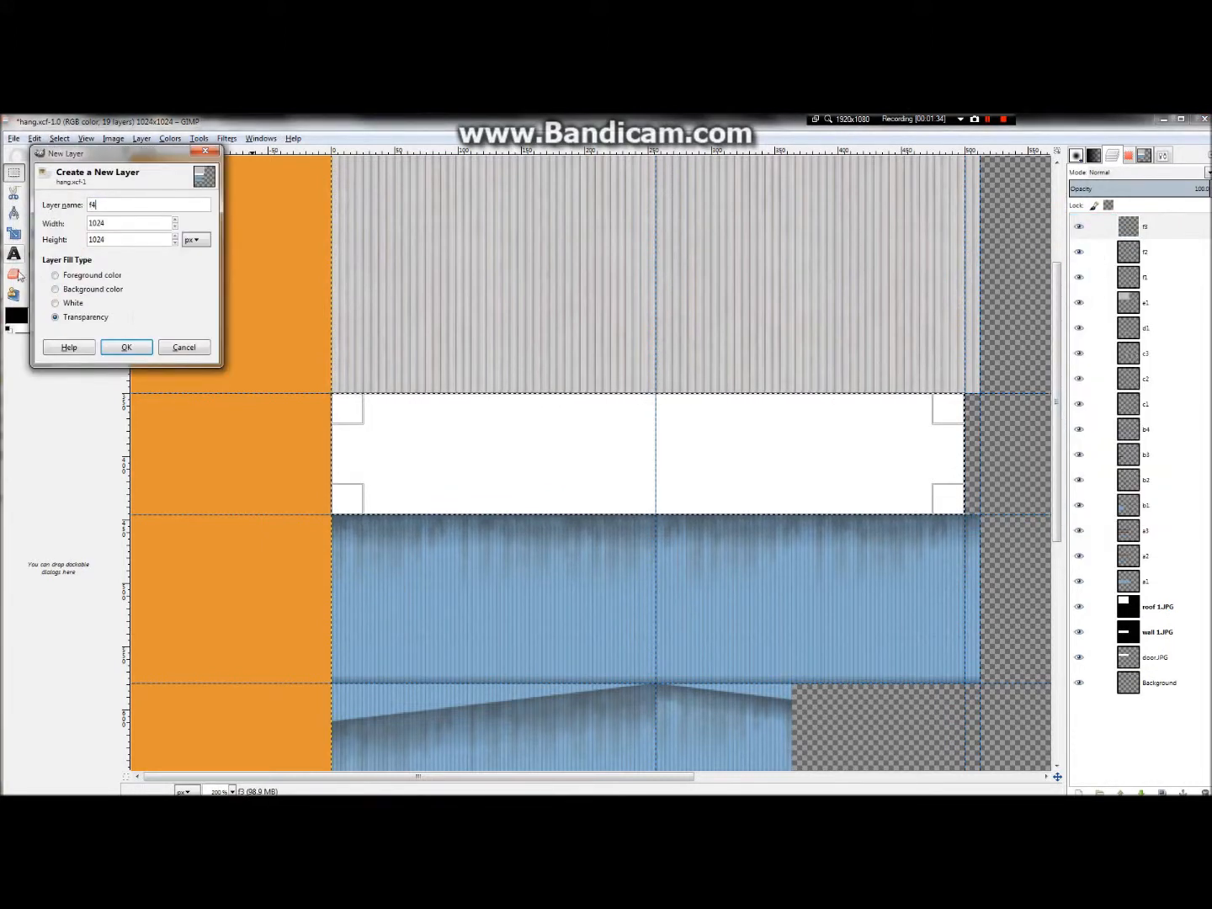
left_click(130, 347)
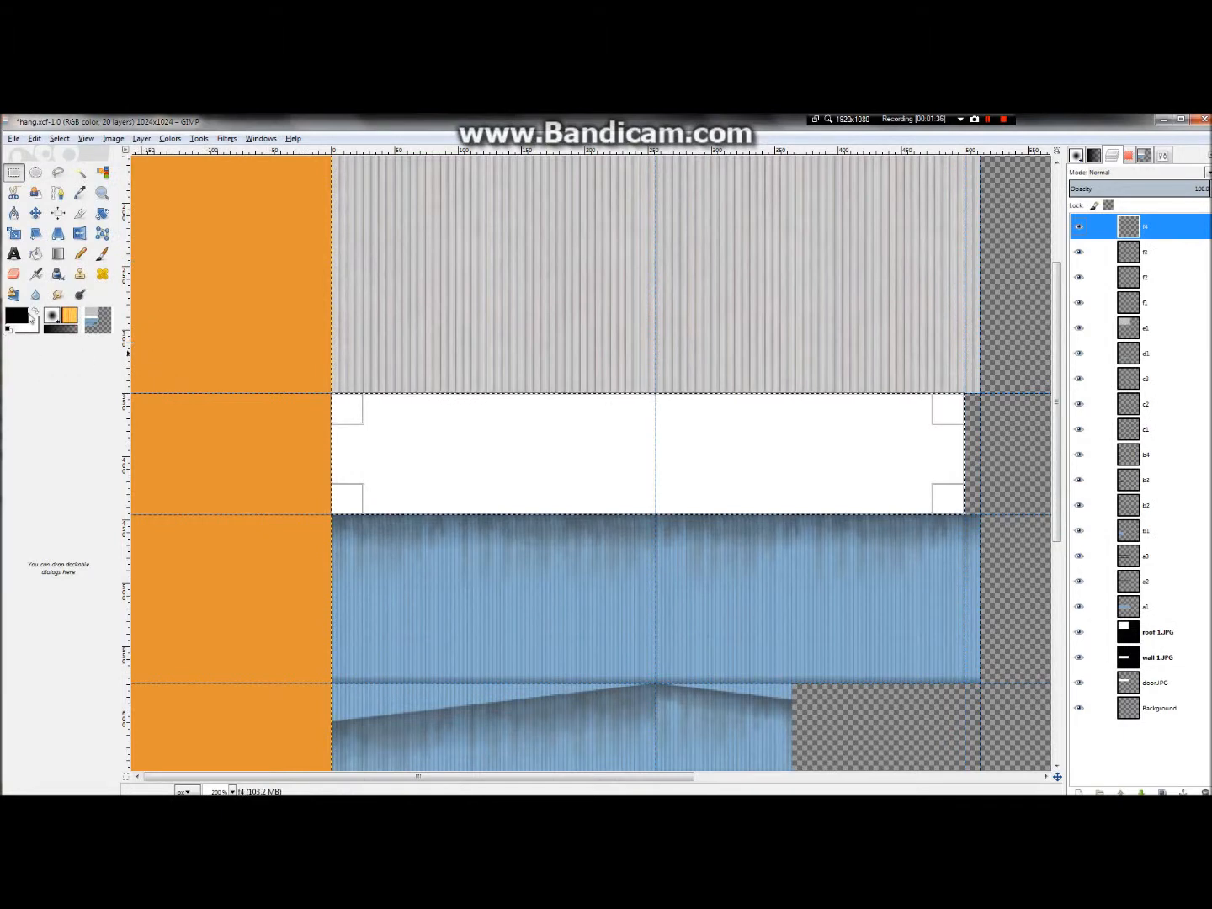
- Set the foreground colour to light grey d9d9d9 and fill the selected door area with it on layer f4
left_click(19, 318)
mouse_move(73, 488)
left_mouse_down()
mouse_move(67, 498)
mouse_move(100, 513)
mouse_move(120, 483)
mouse_move(82, 456)
left_mouse_up()
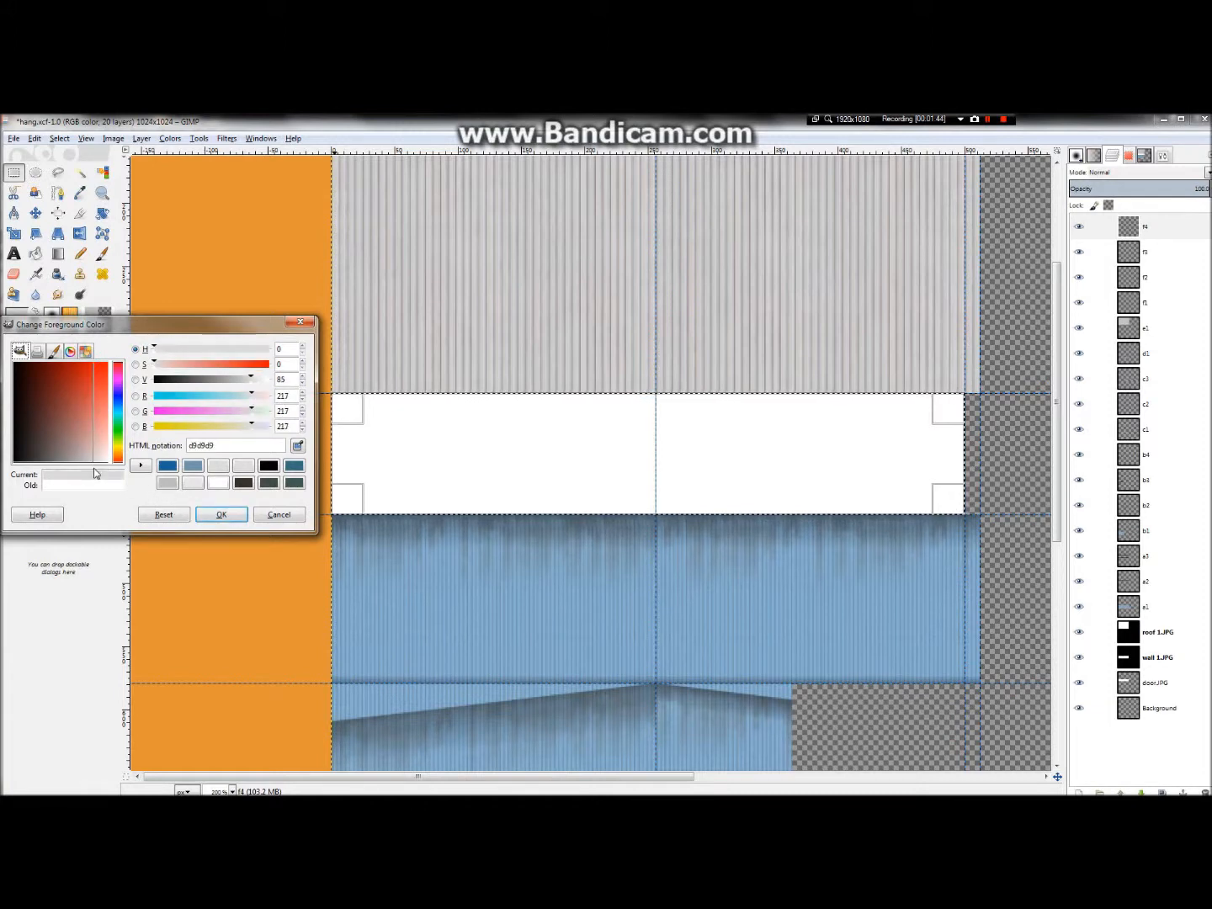
left_click(221, 514)
left_click(35, 253)
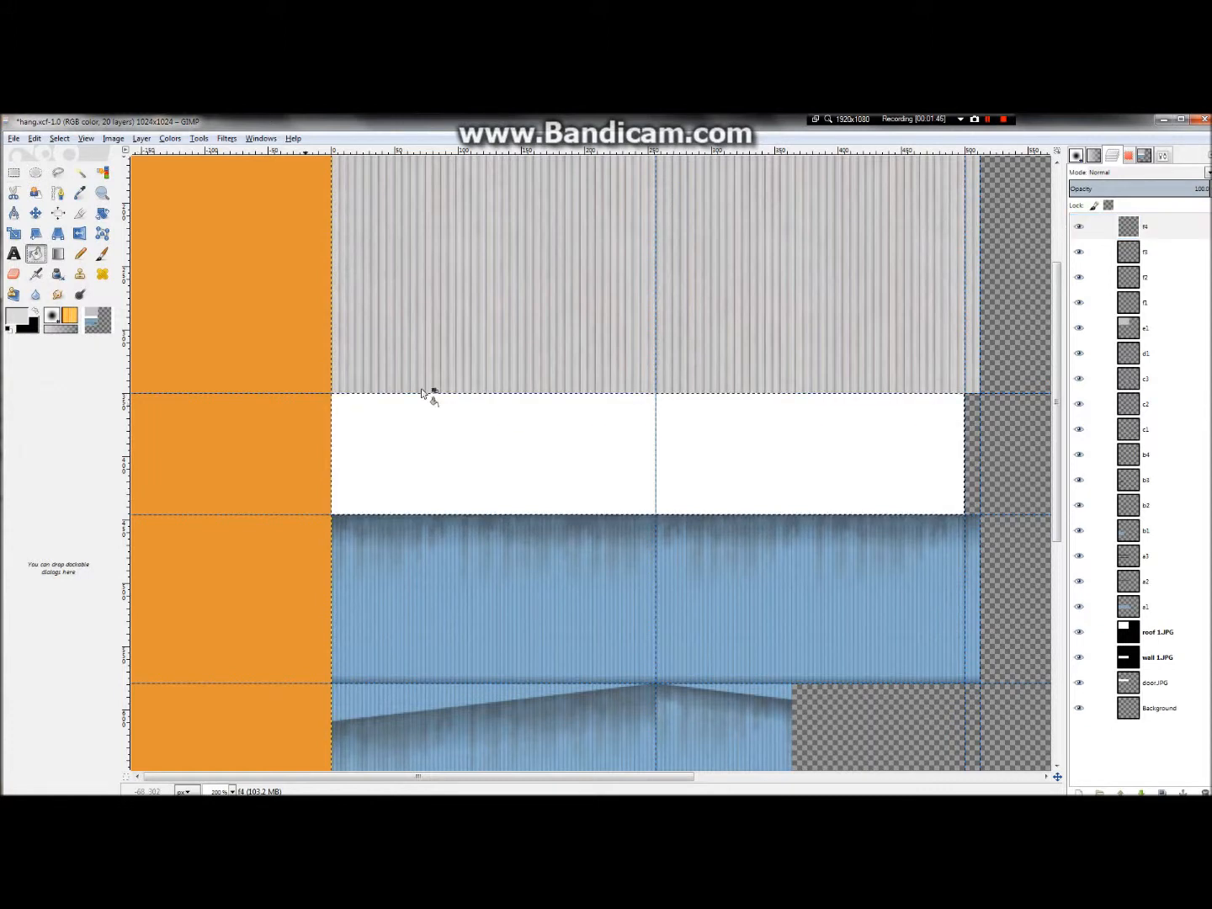
left_click(570, 452)
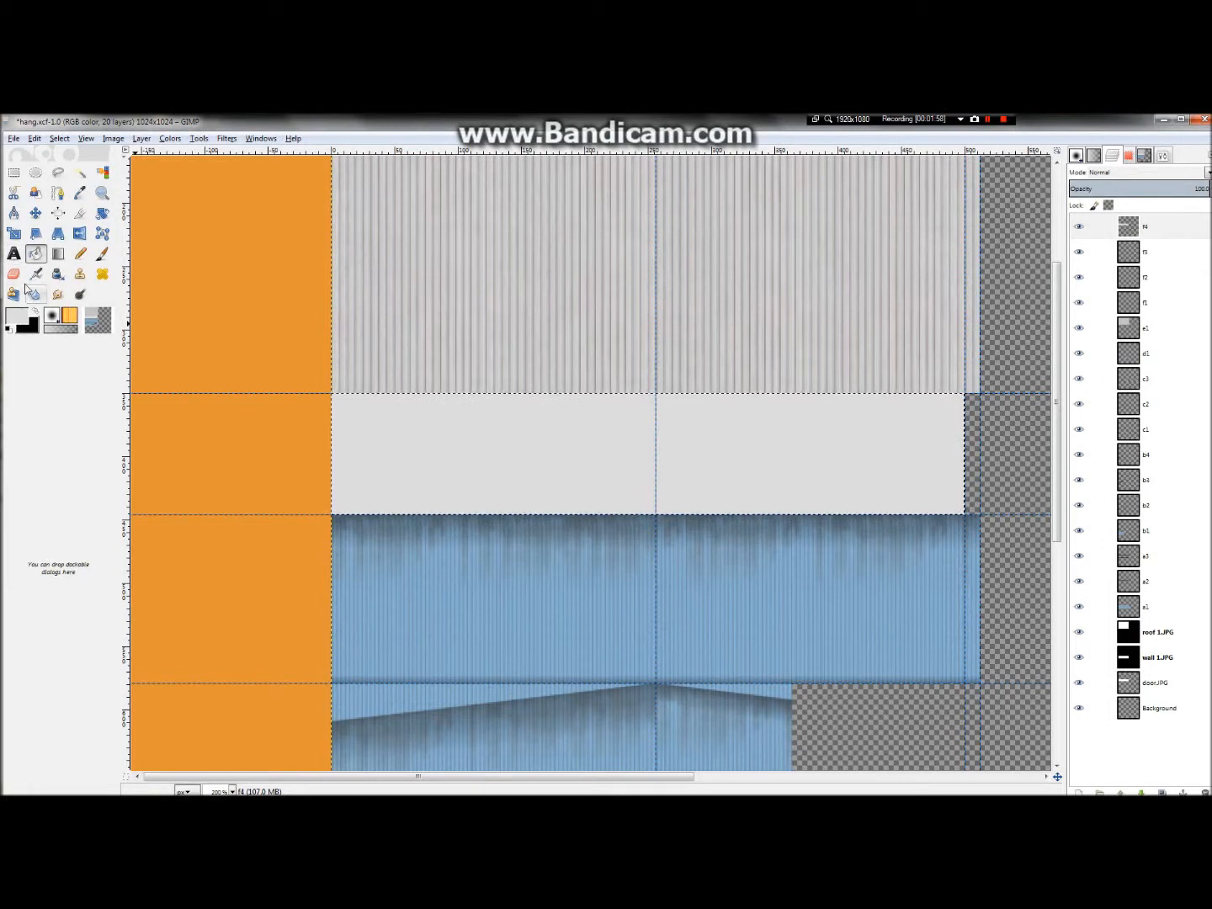
- Add a horizontal guide slightly below the middle of the grey door area and move layer f4 directly below f1
left_click_drag(212, 154, 716, 469)
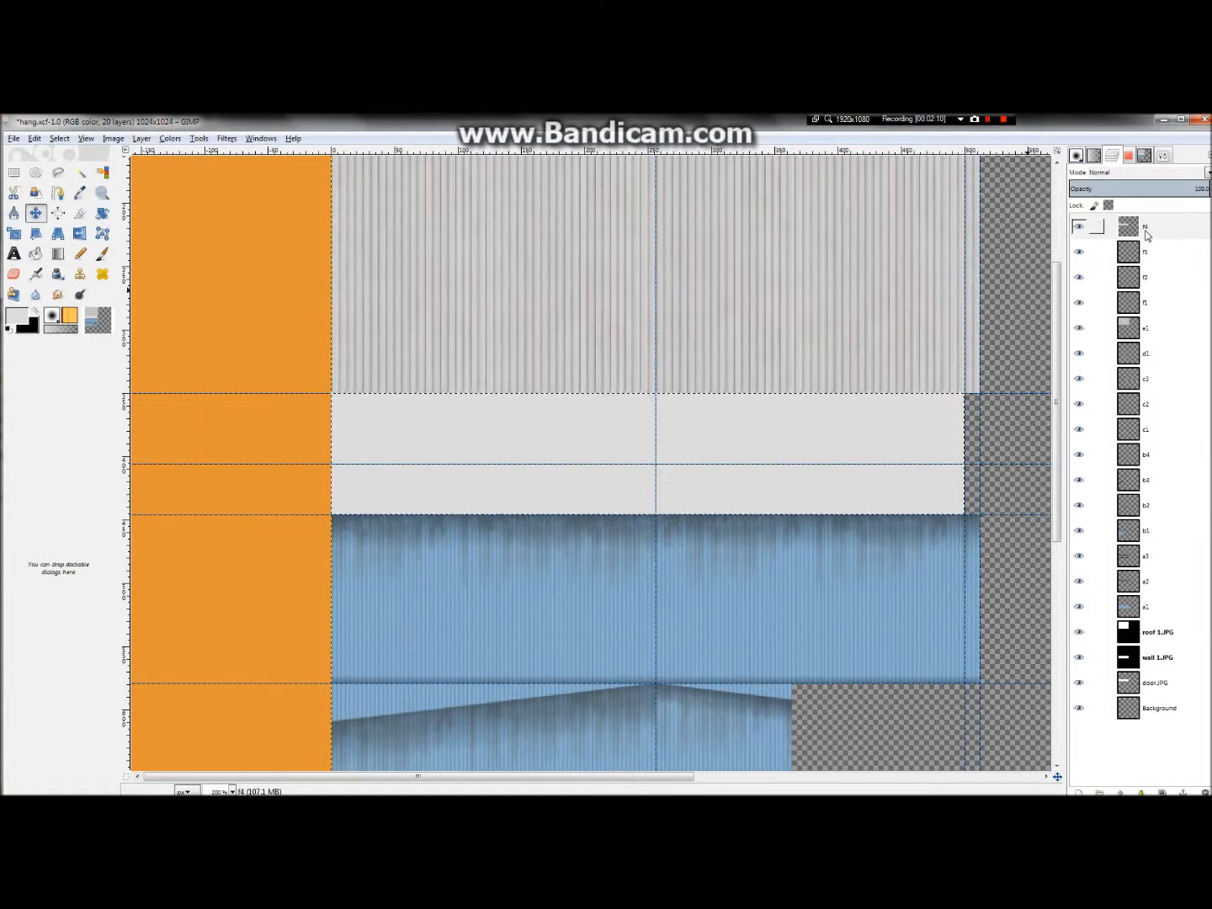
left_click_drag(1147, 236, 1183, 320)
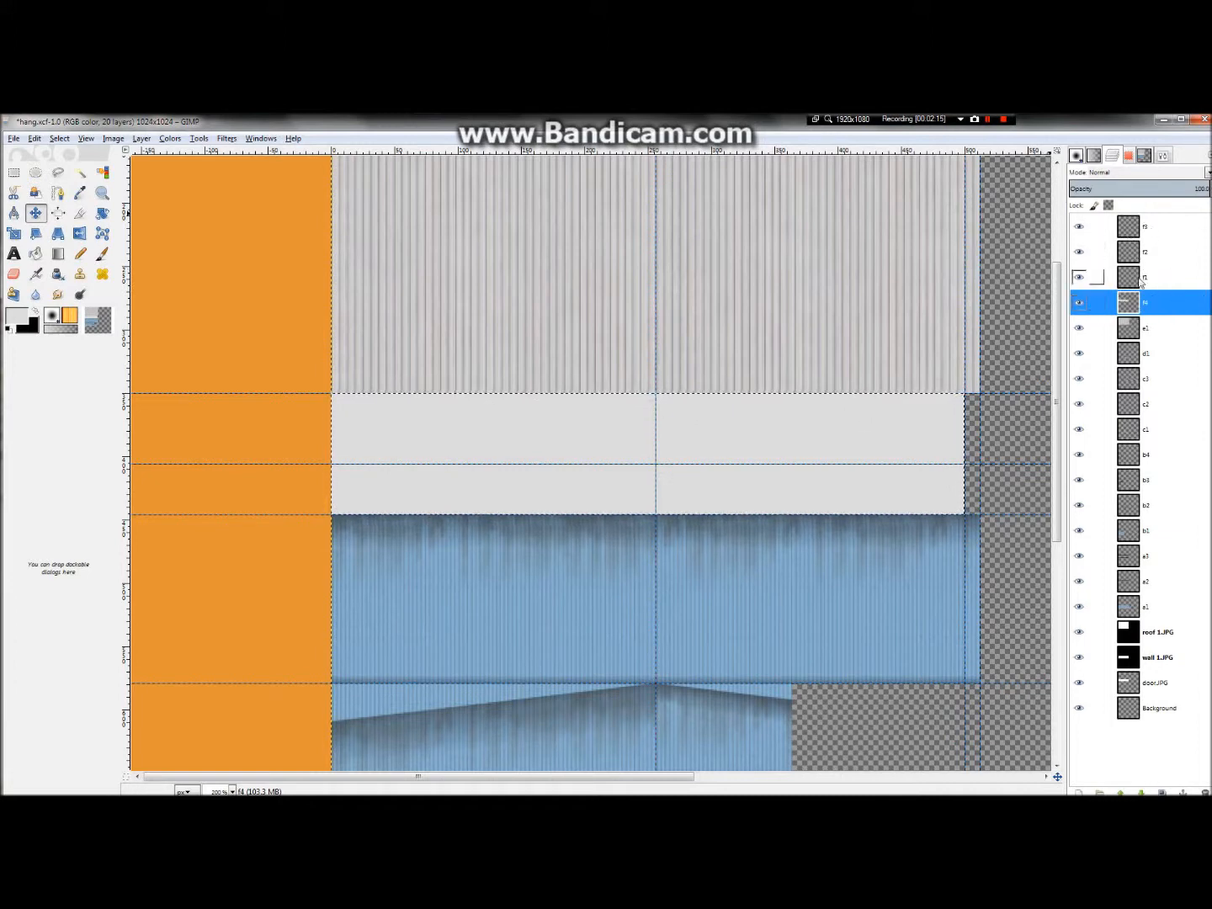
- With layer f1 active, select a square of about 15 px straddling the new guide near the door area's left end
key("Page_Up")
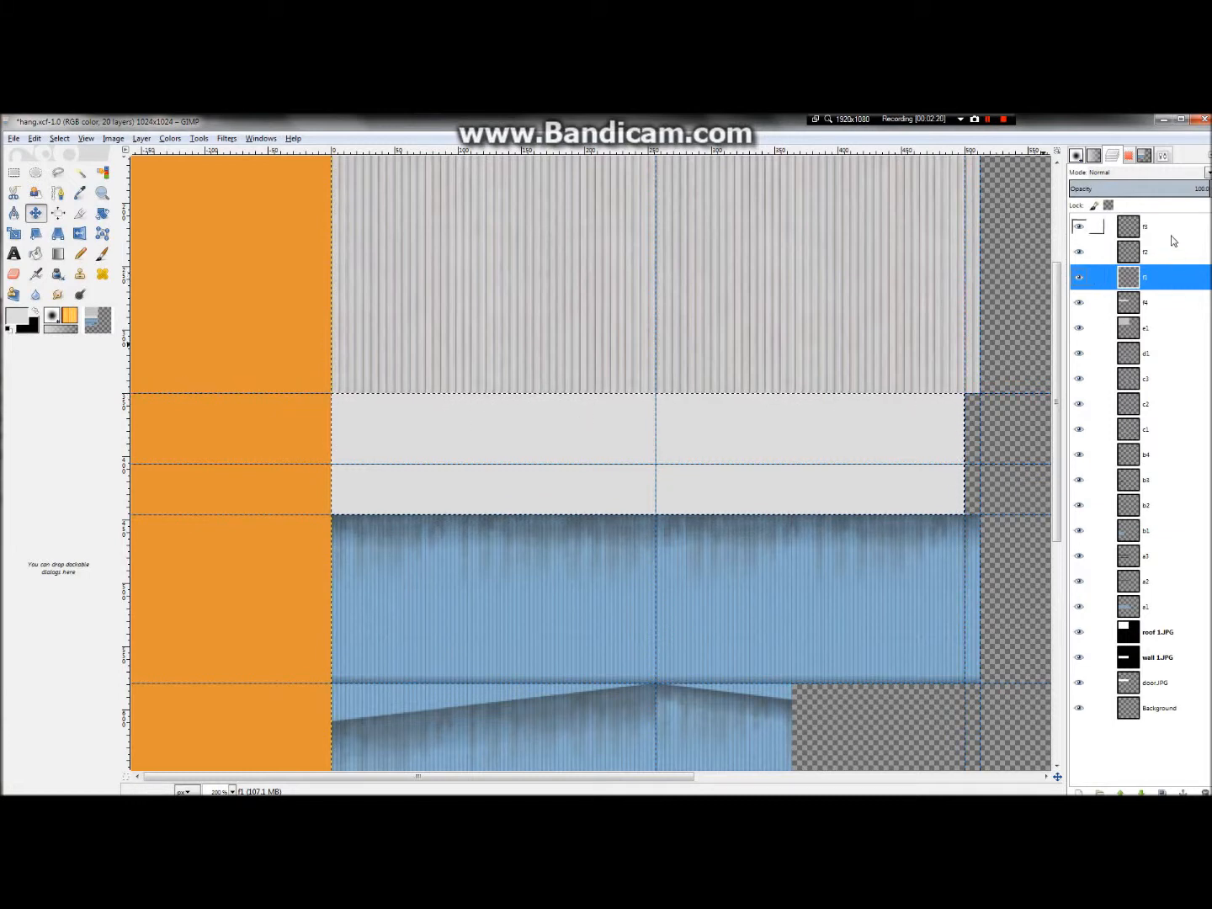
left_click_drag(404, 449, 441, 490)
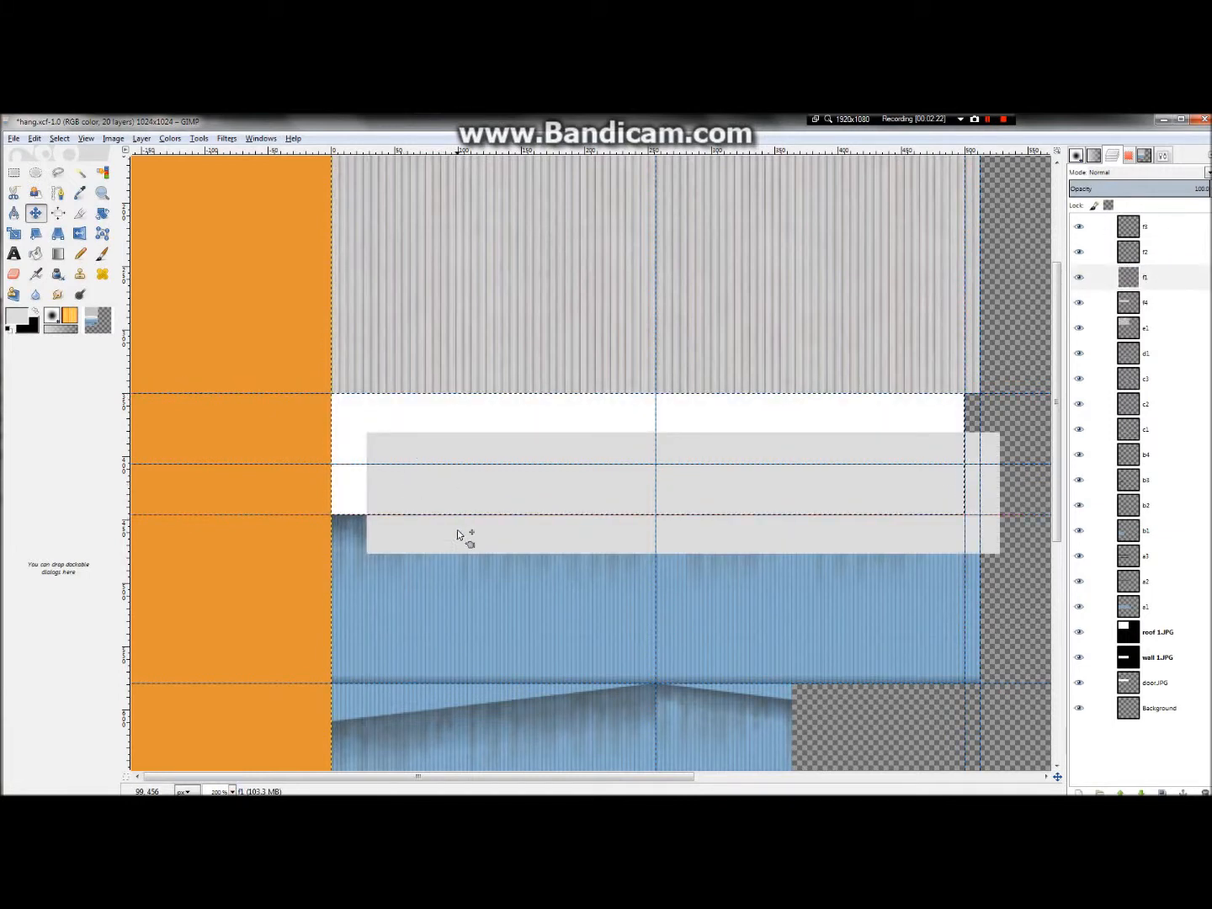
key("ctrl+z")
key("r")
left_click_drag(368, 450, 411, 488)
scroll(389, 480, "up", 2)
scroll(391, 486, "up", 1)
scroll(384, 488, "down", 2)
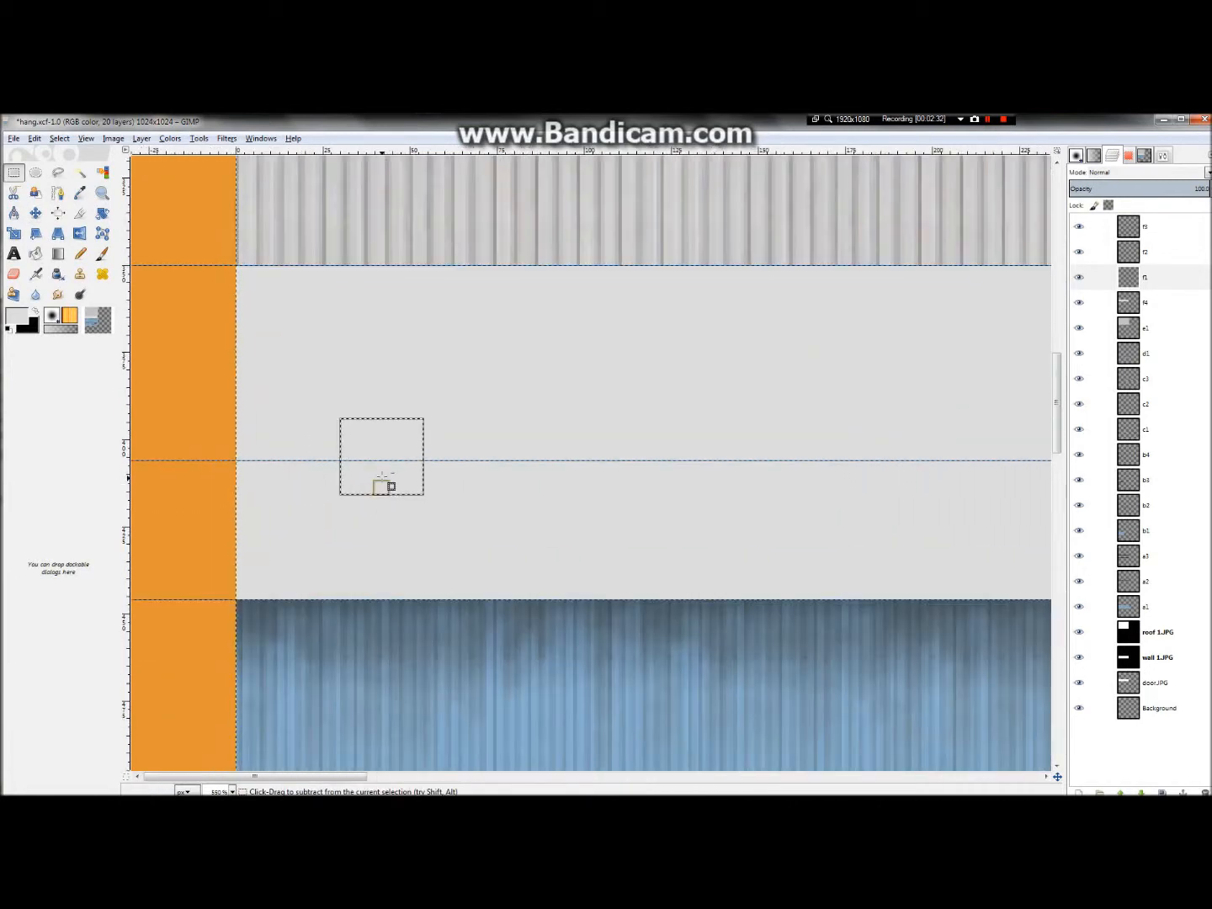
left_click_drag(360, 462, 400, 465)
scroll(390, 472, "up", 3)
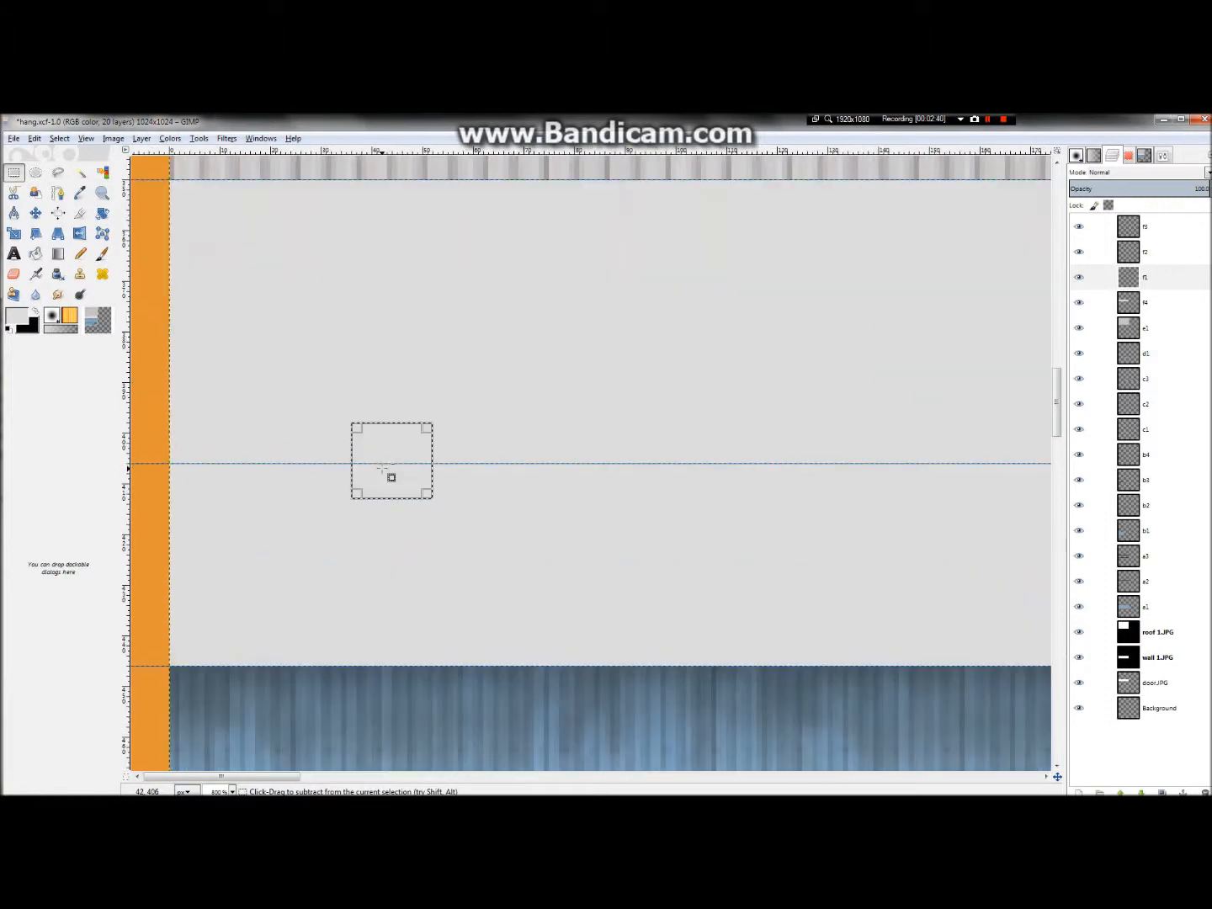
left_click_drag(363, 468, 362, 463)
scroll(363, 462, "down", 2)
scroll(374, 476, "up", 2)
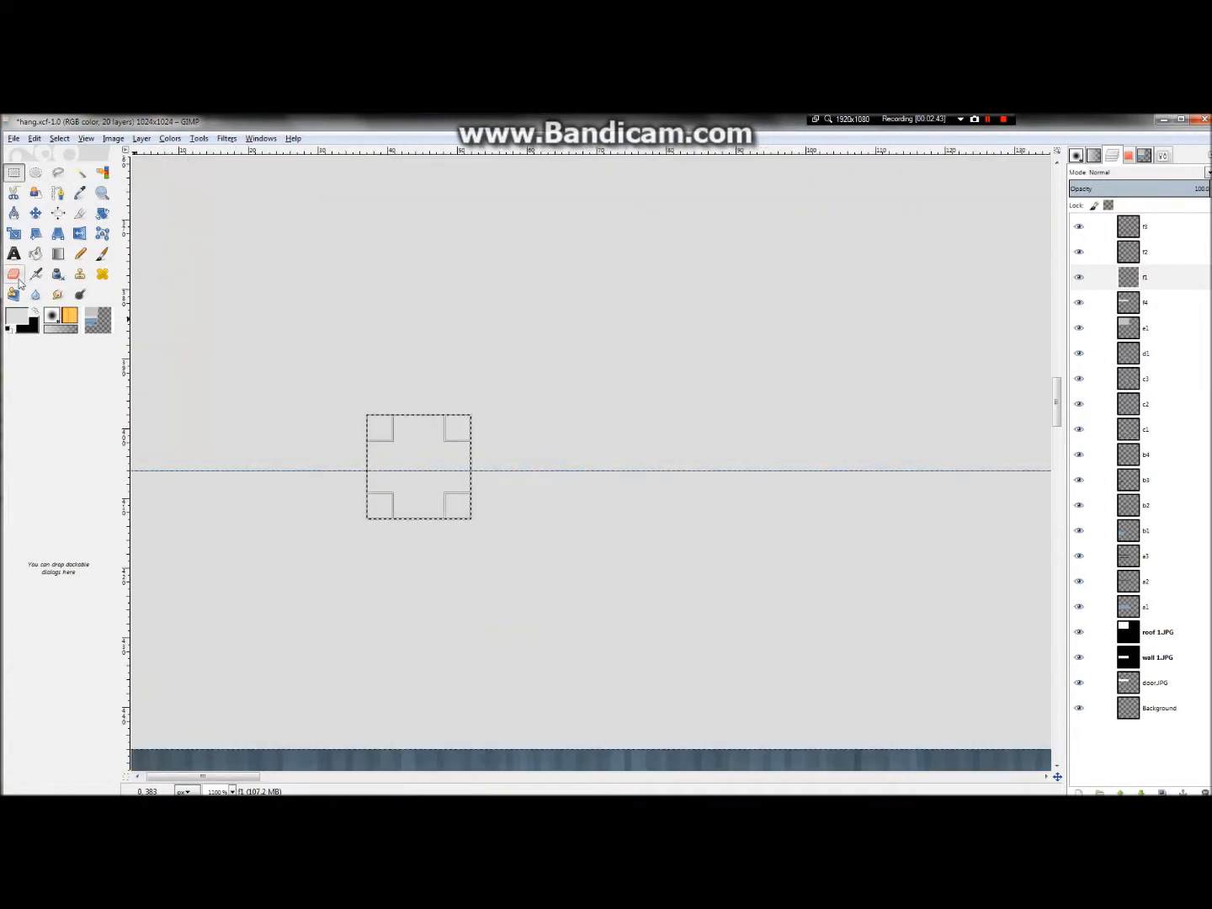
- Set the foreground colour to a dark grey of about 3d3d3d and fill the selected square with it on layer f1
left_click(29, 316)
left_click_drag(87, 441, 32, 486)
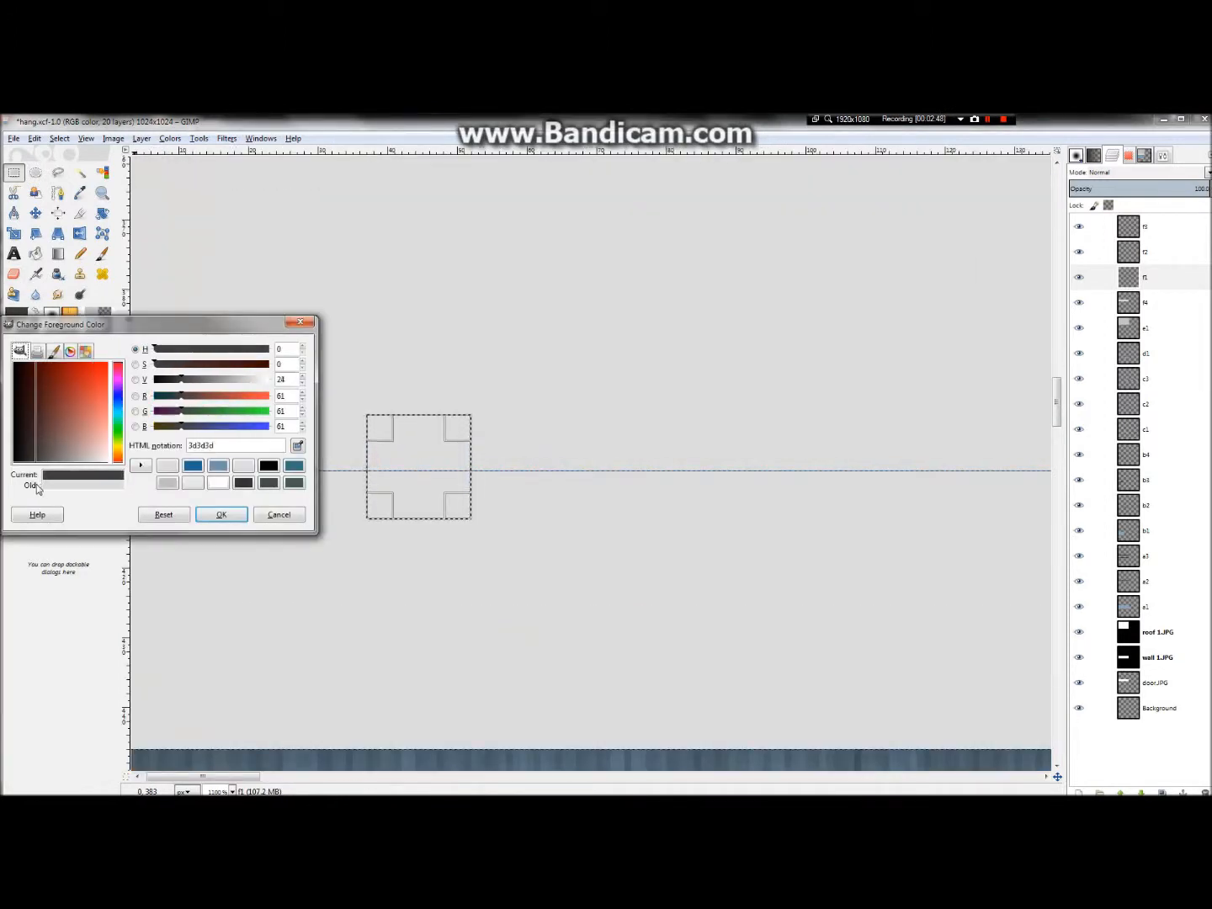
left_click(221, 515)
left_click(35, 253)
left_click(438, 448)
left_click(423, 468)
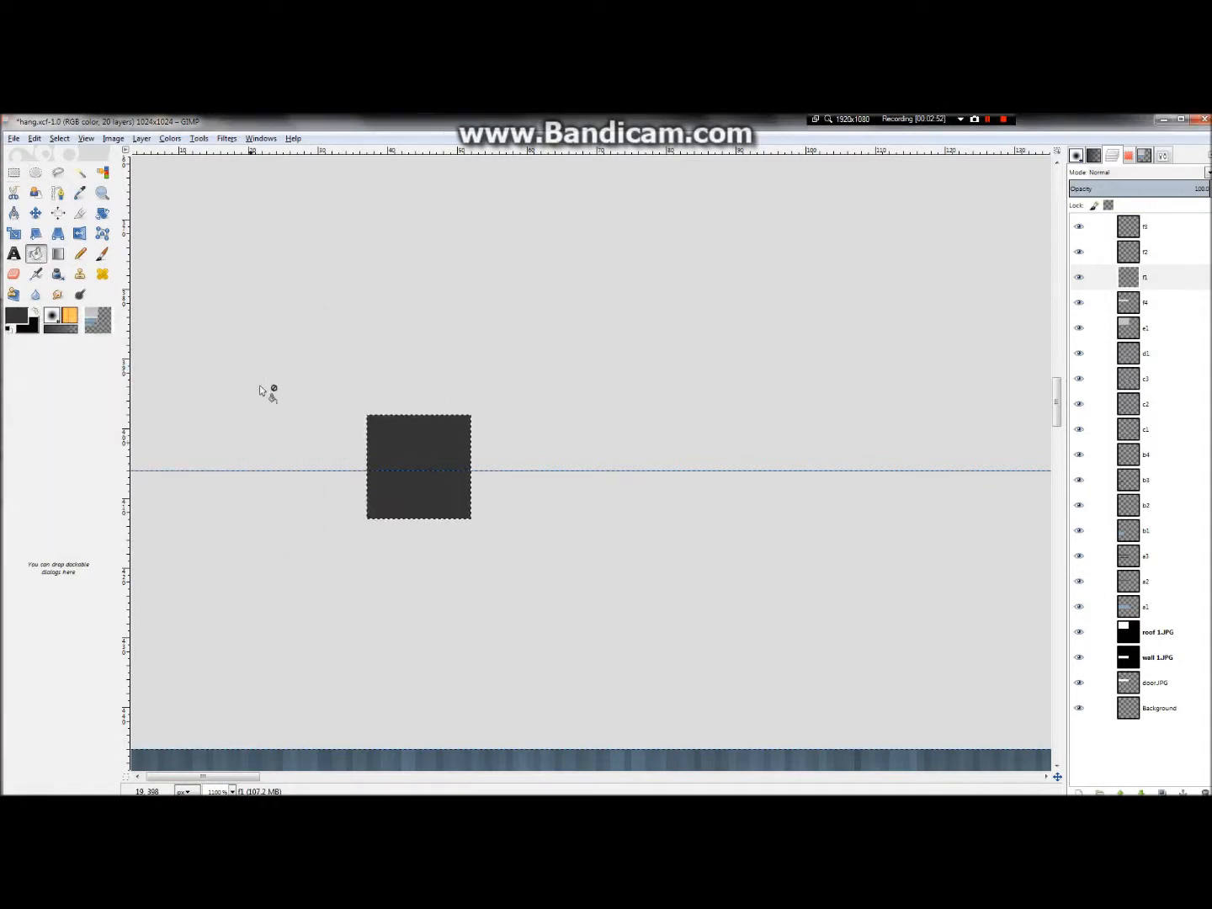
- Duplicate layer f1 five times to get copies of the dark square
right_click(1138, 283)
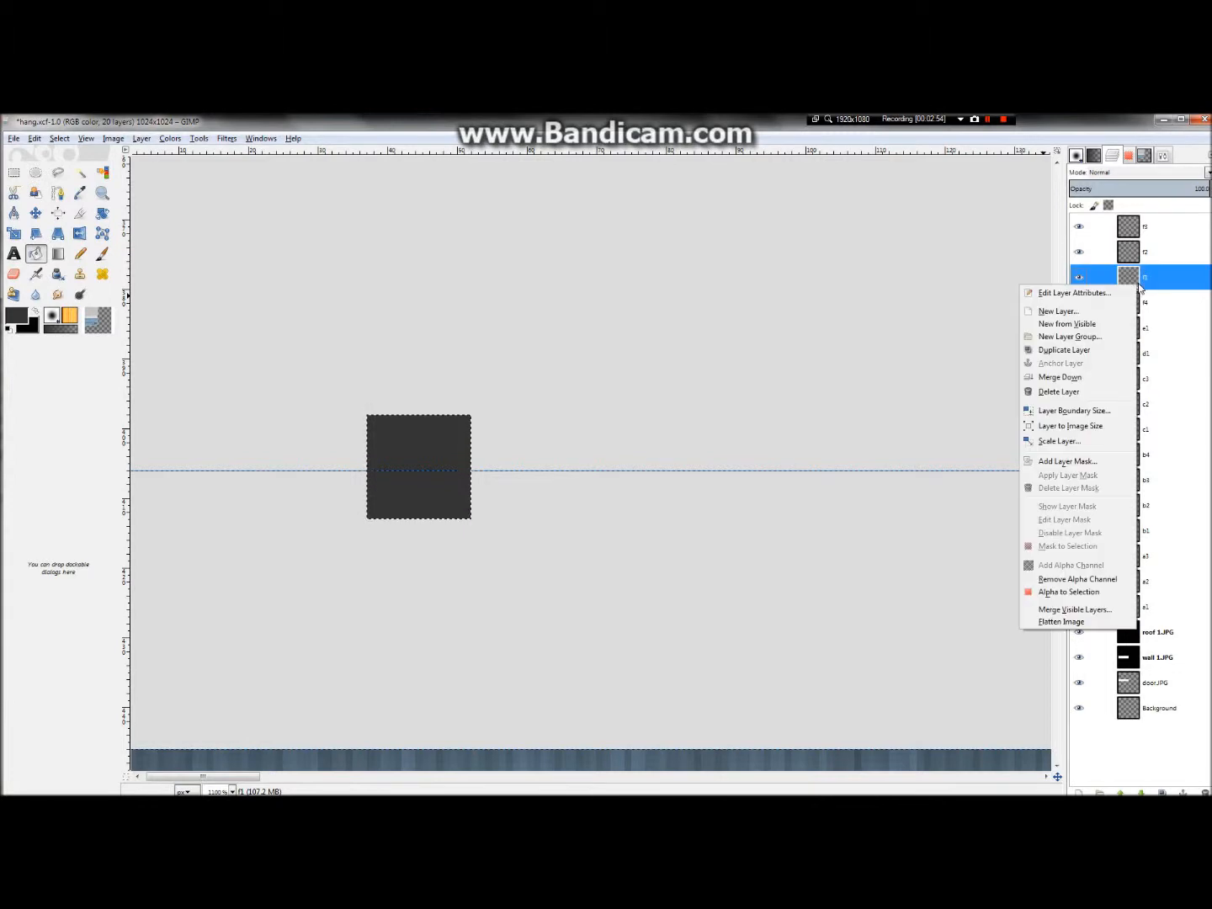
left_click(1168, 286)
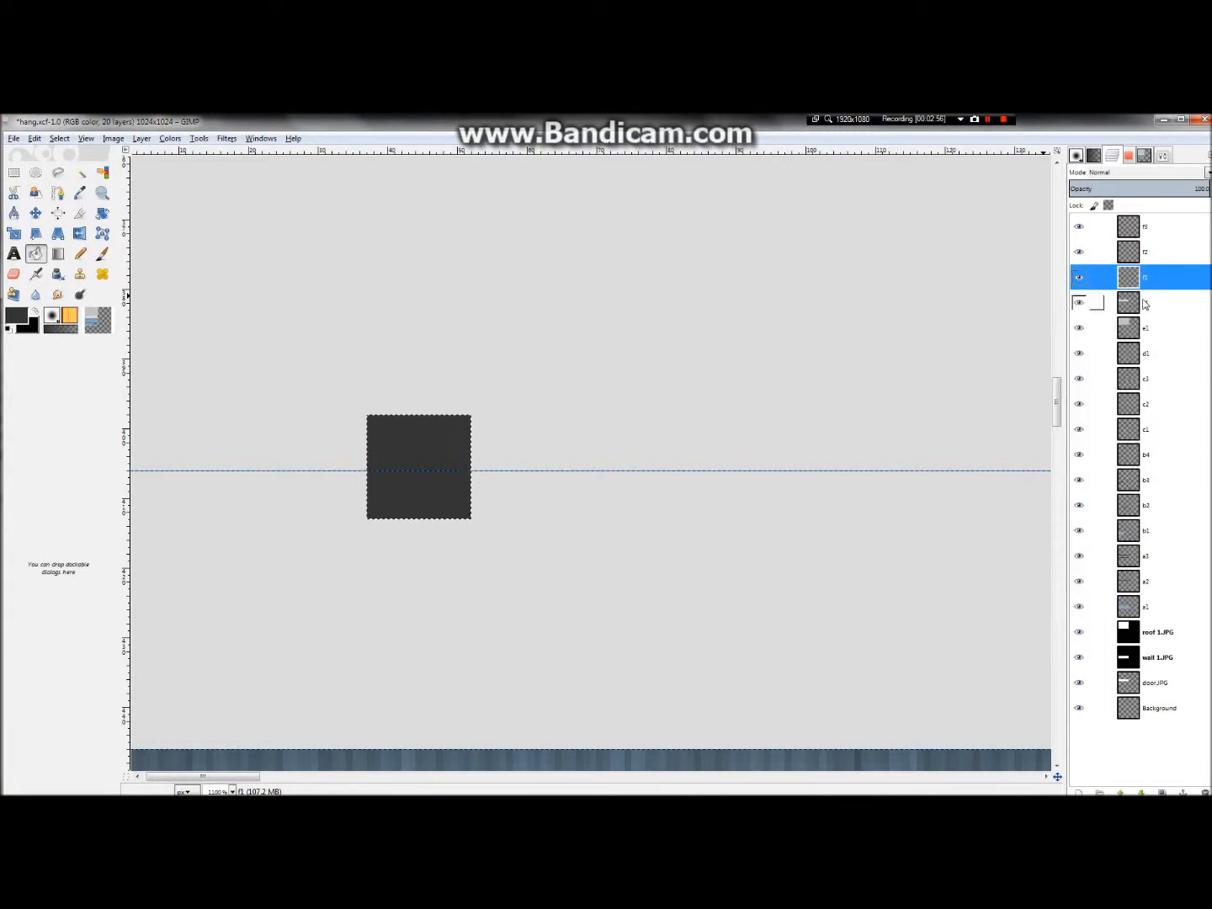
key("shift+ctrl+d")
key("shift+ctrl+d")
key("shift+ctrl+d")
scroll(533, 409, "down", 5)
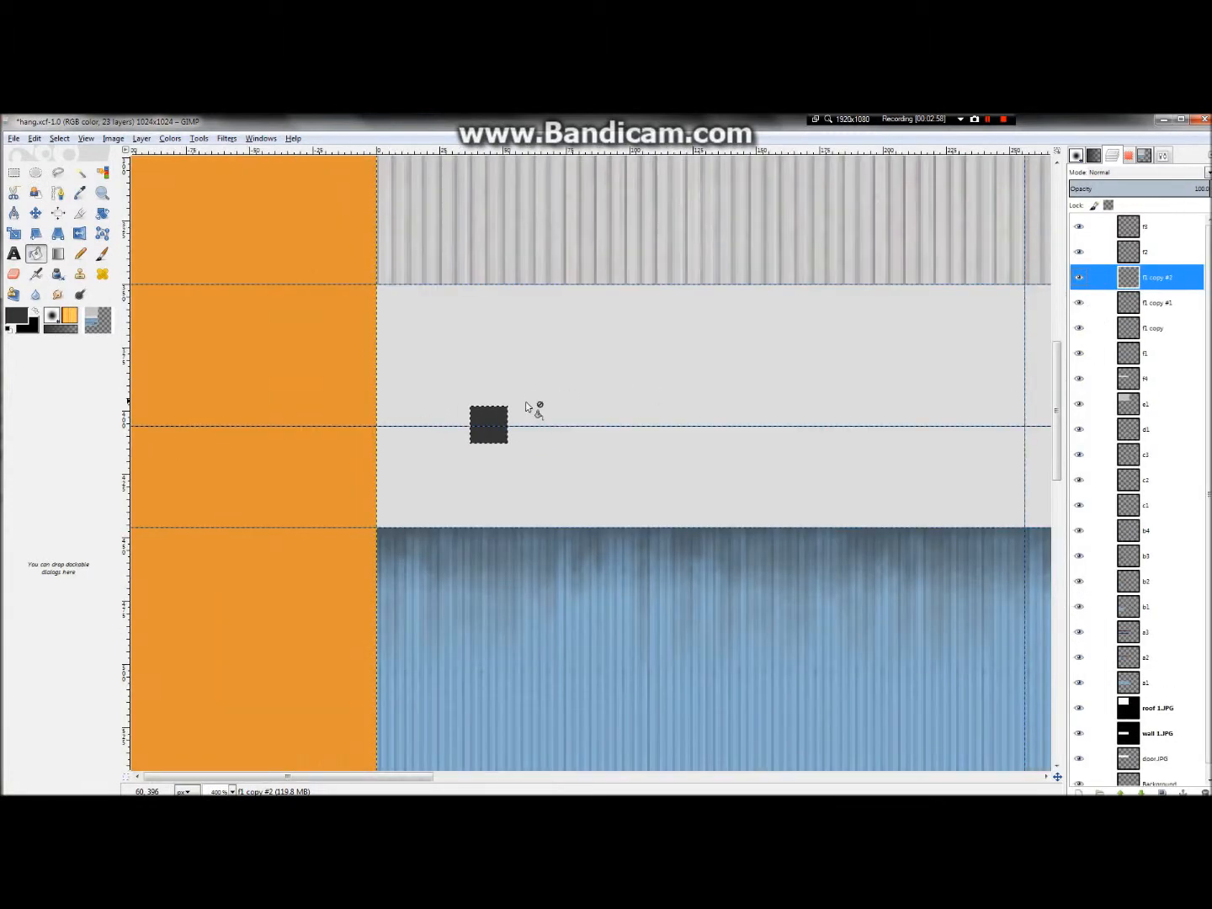
key("shift+ctrl+d")
key("shift+ctrl+d")
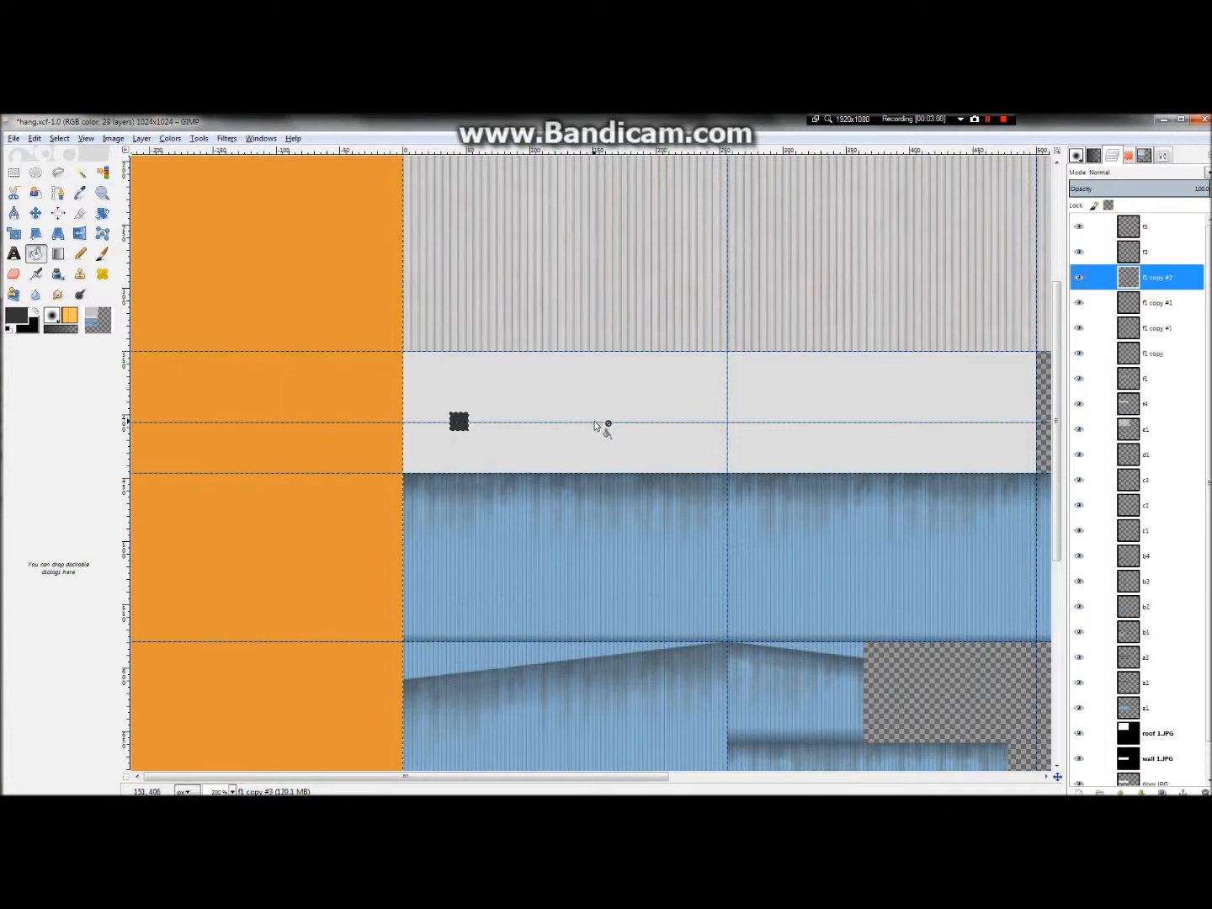
- Move the five copied squares along the horizontal guide to form a row of six roughly evenly spaced windows across the door area
left_click(35, 213)
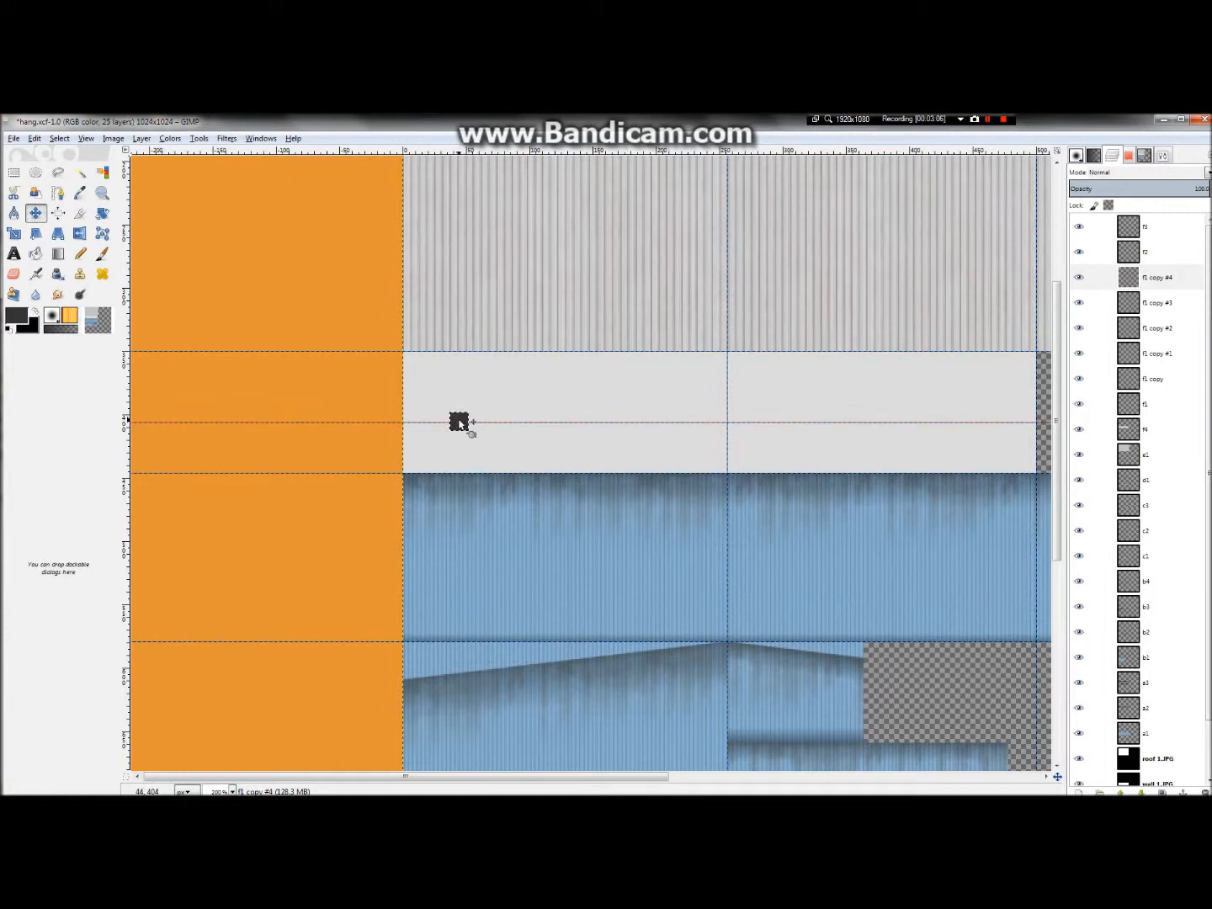
left_click_drag(460, 419, 986, 423)
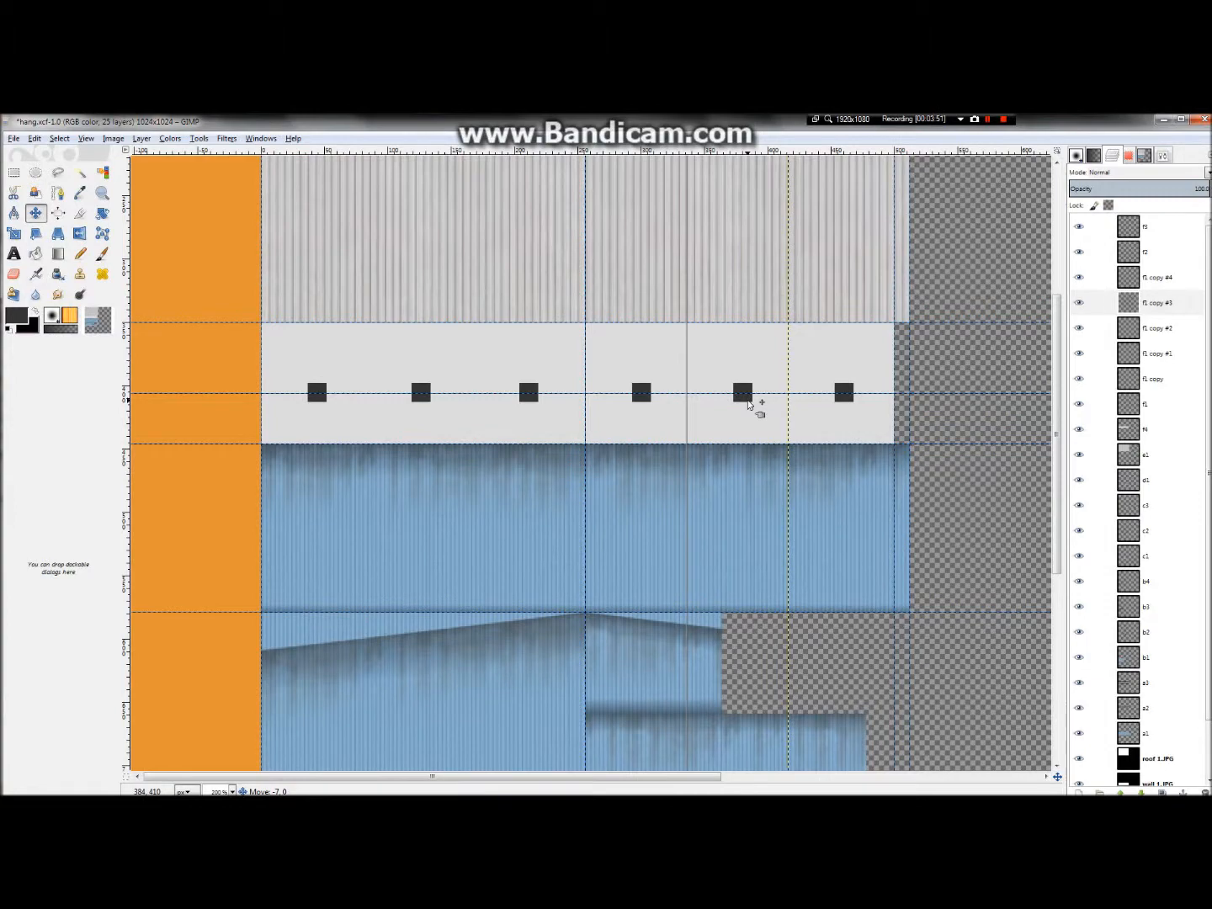
left_click(749, 405)
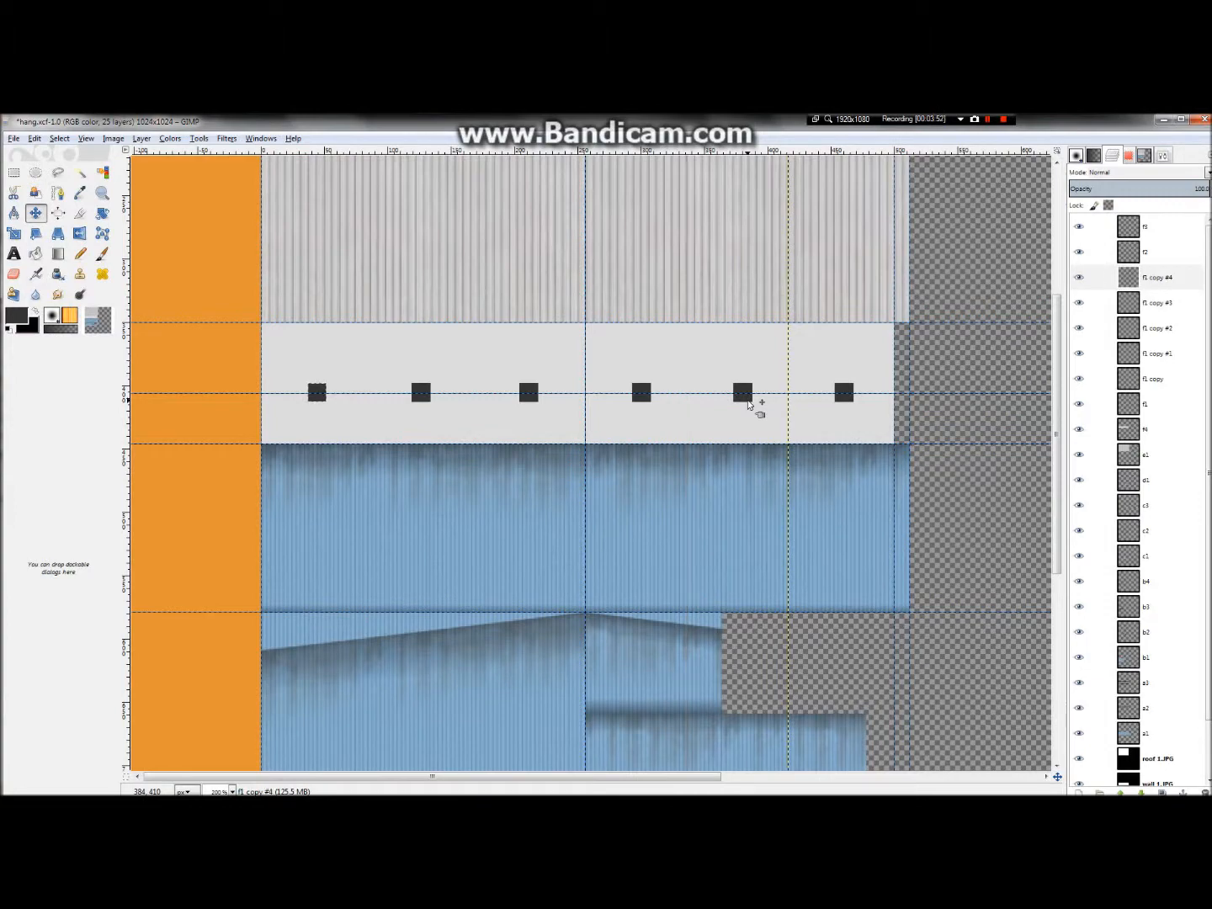
scroll(765, 431, "down", 3)
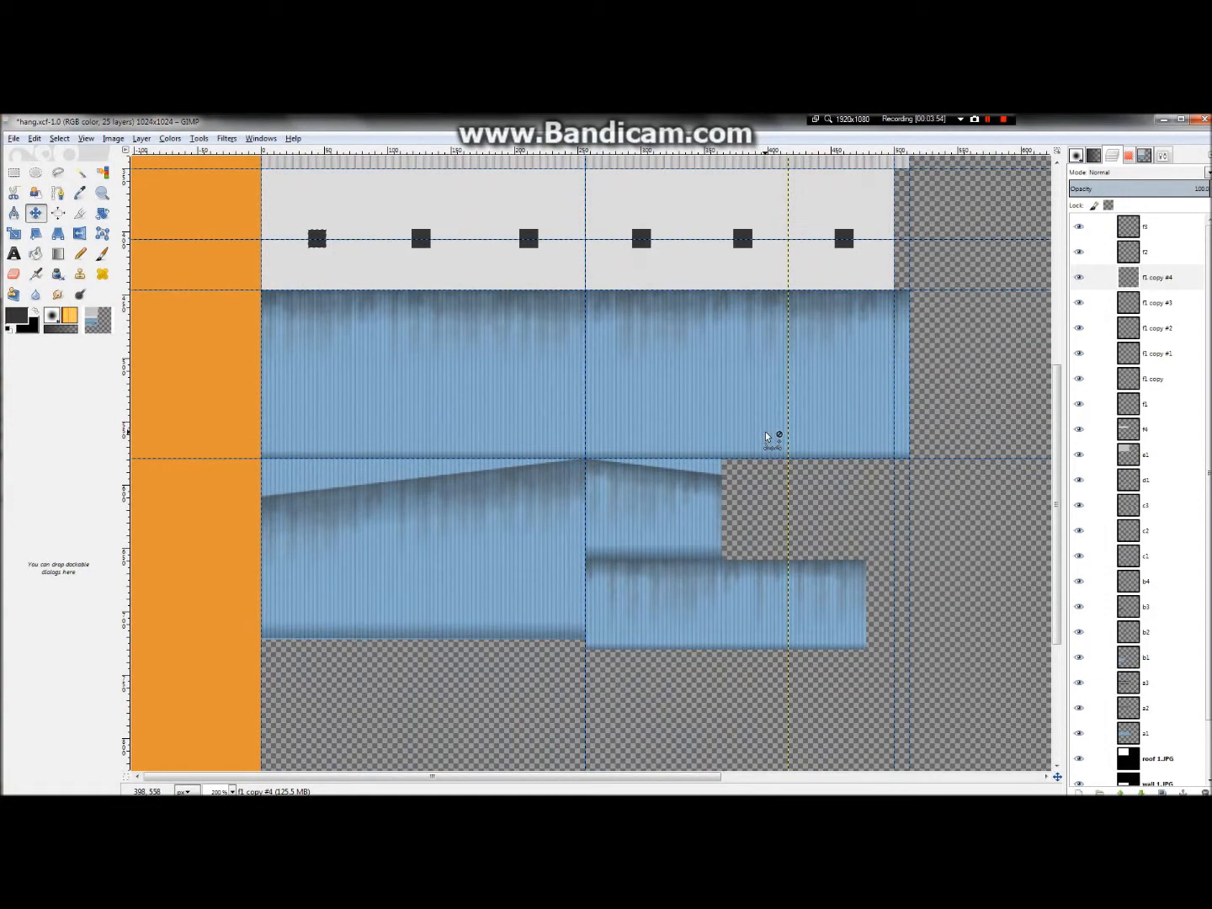
scroll(771, 432, "down", 2)
scroll(284, 319, "up", 1)
scroll(285, 319, "up", 2)
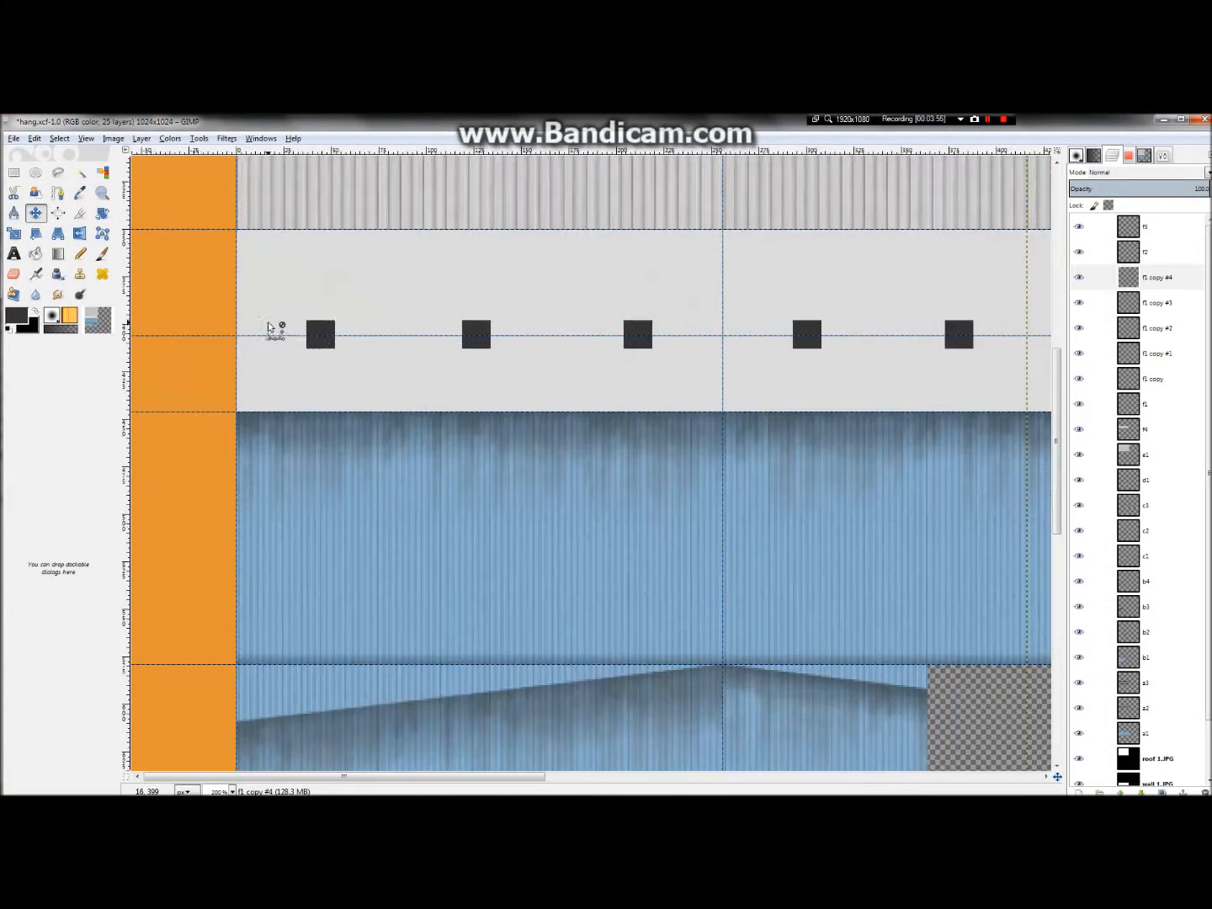
scroll(320, 346, "down", 1)
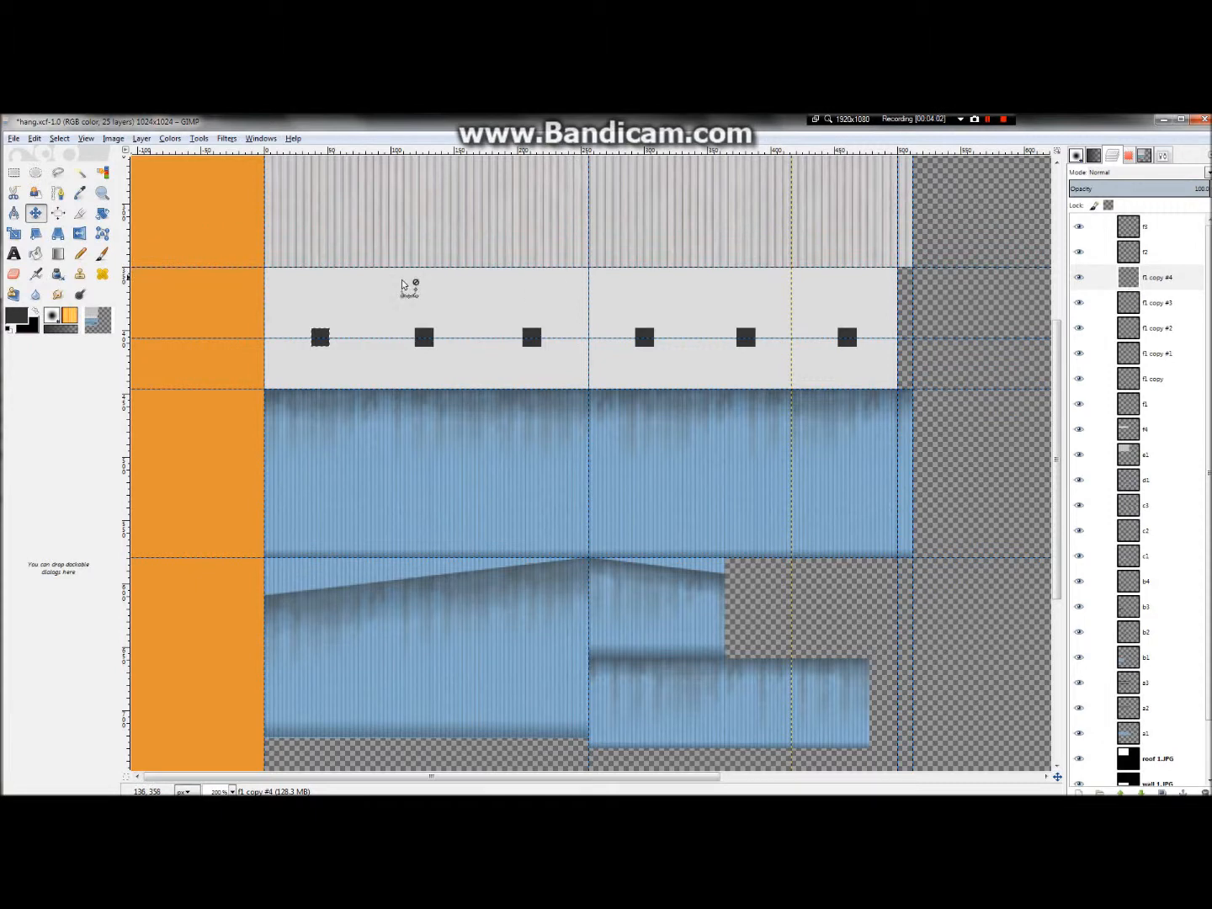
scroll(358, 291, "up", 1)
scroll(404, 286, "down", 1)
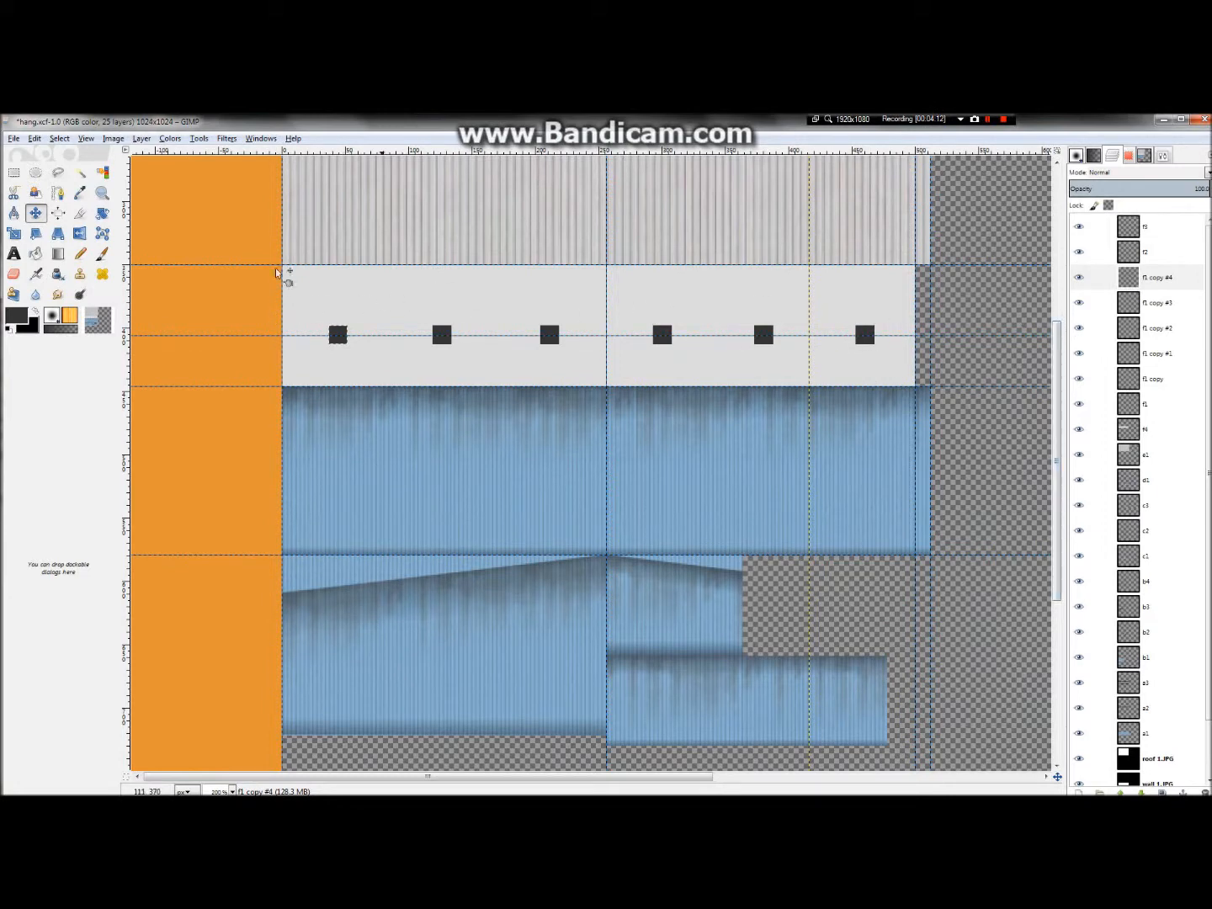
- Choose the Paintbrush tool and swap the colours to make black the foreground colour
left_click(102, 254)
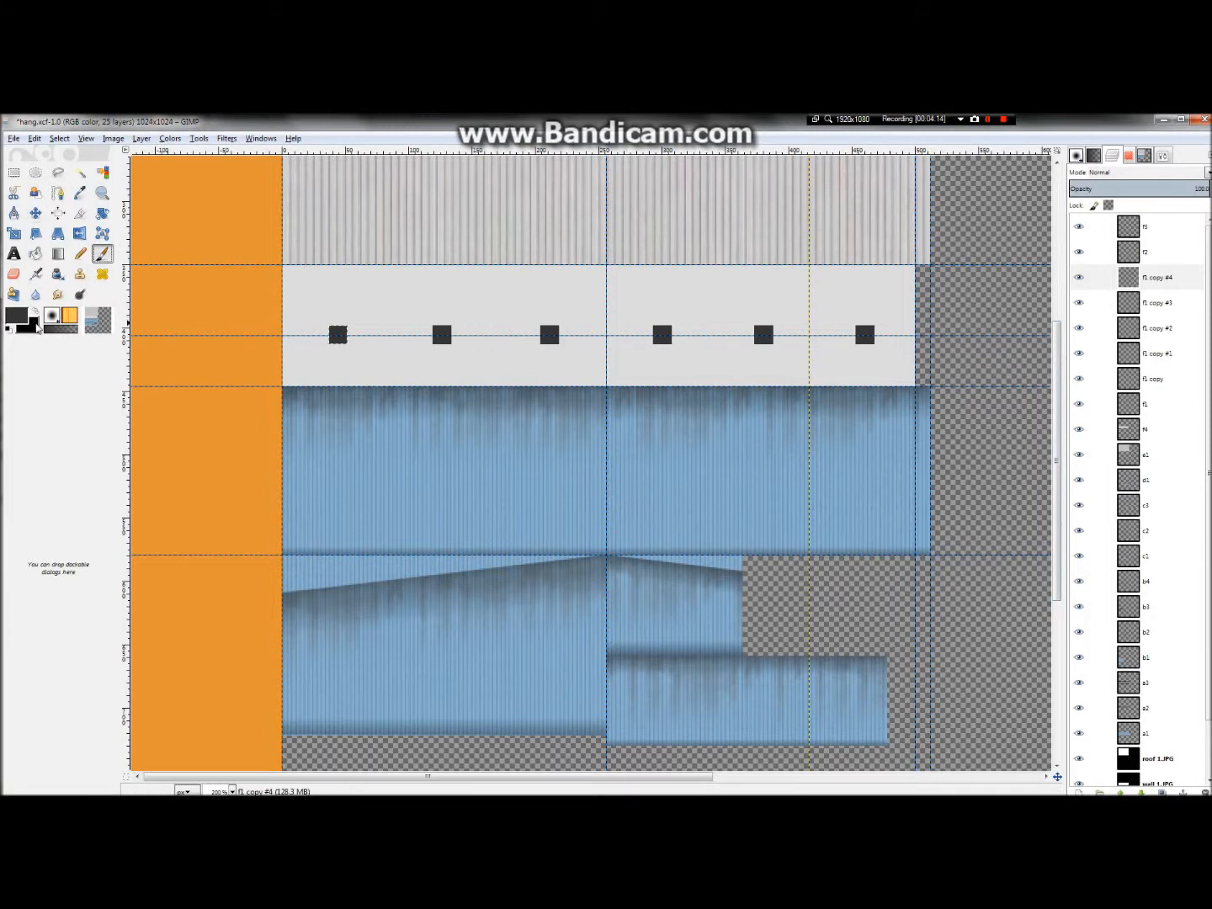
left_click(32, 312)
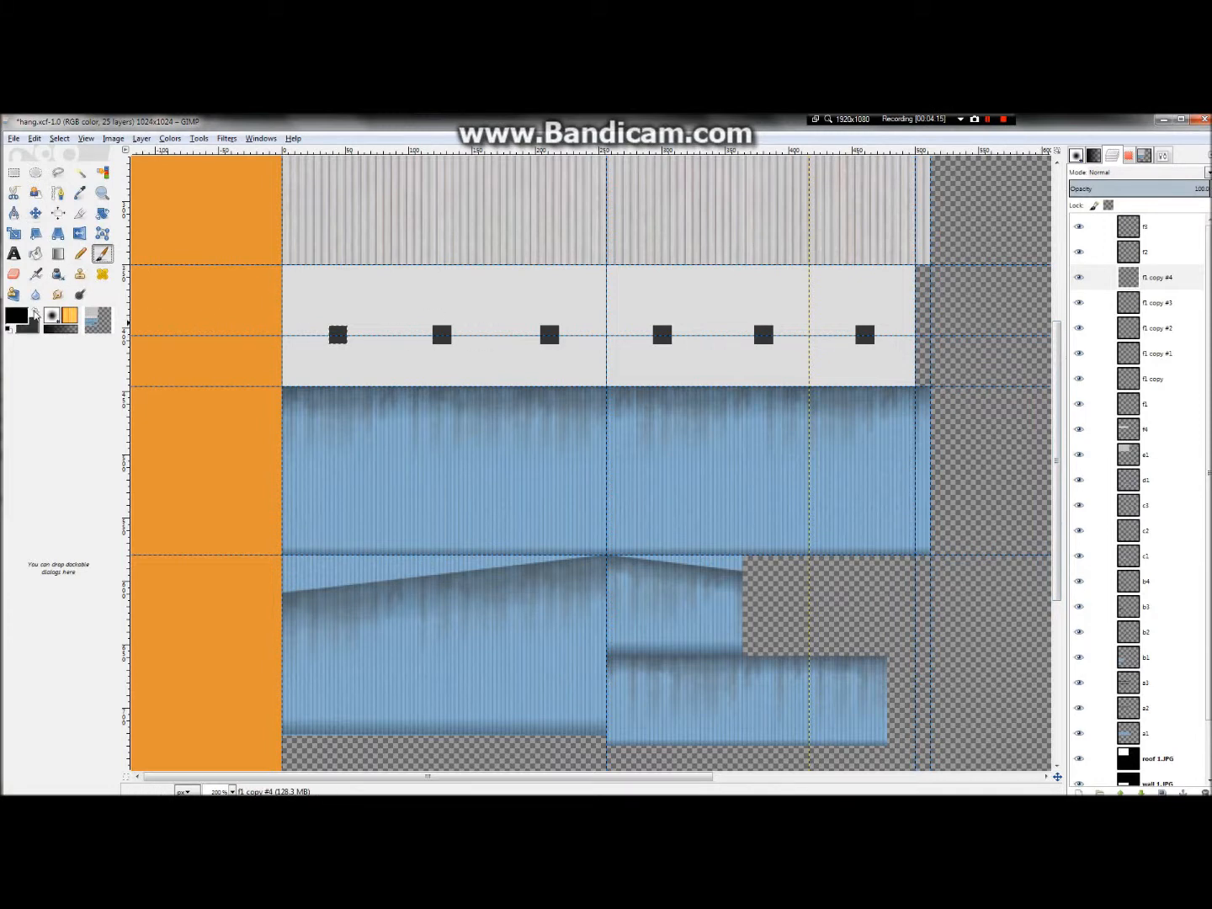
right_click(1154, 281)
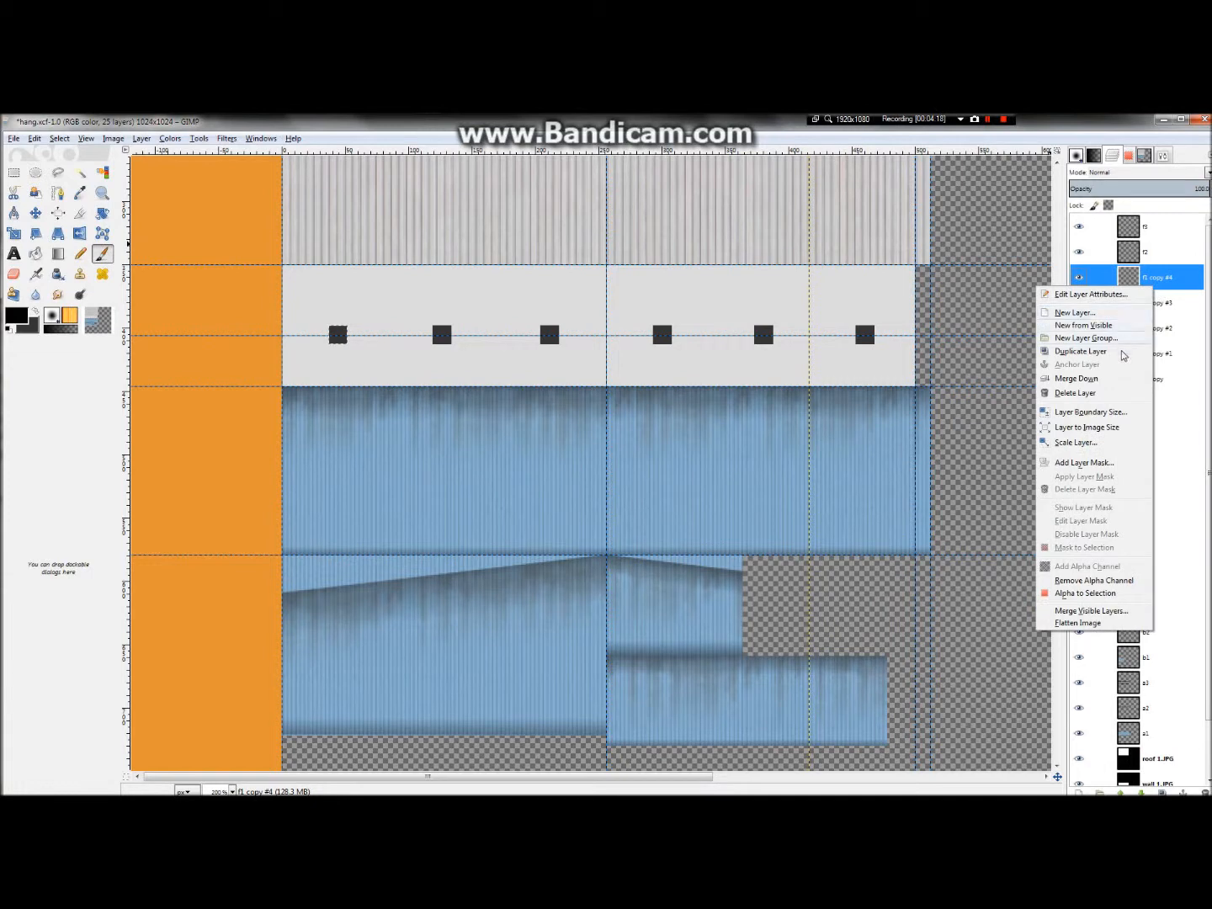
left_click(1108, 380)
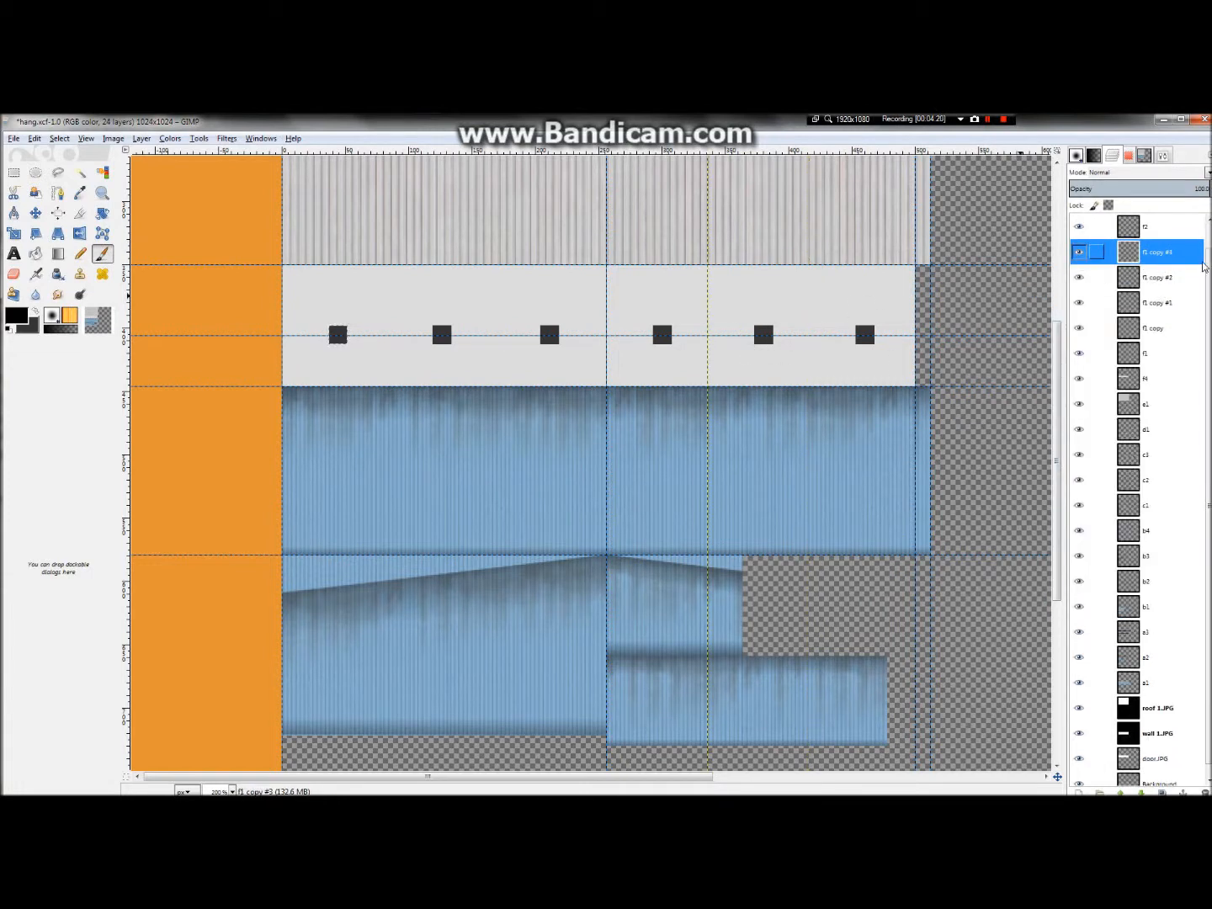
right_click(1166, 255)
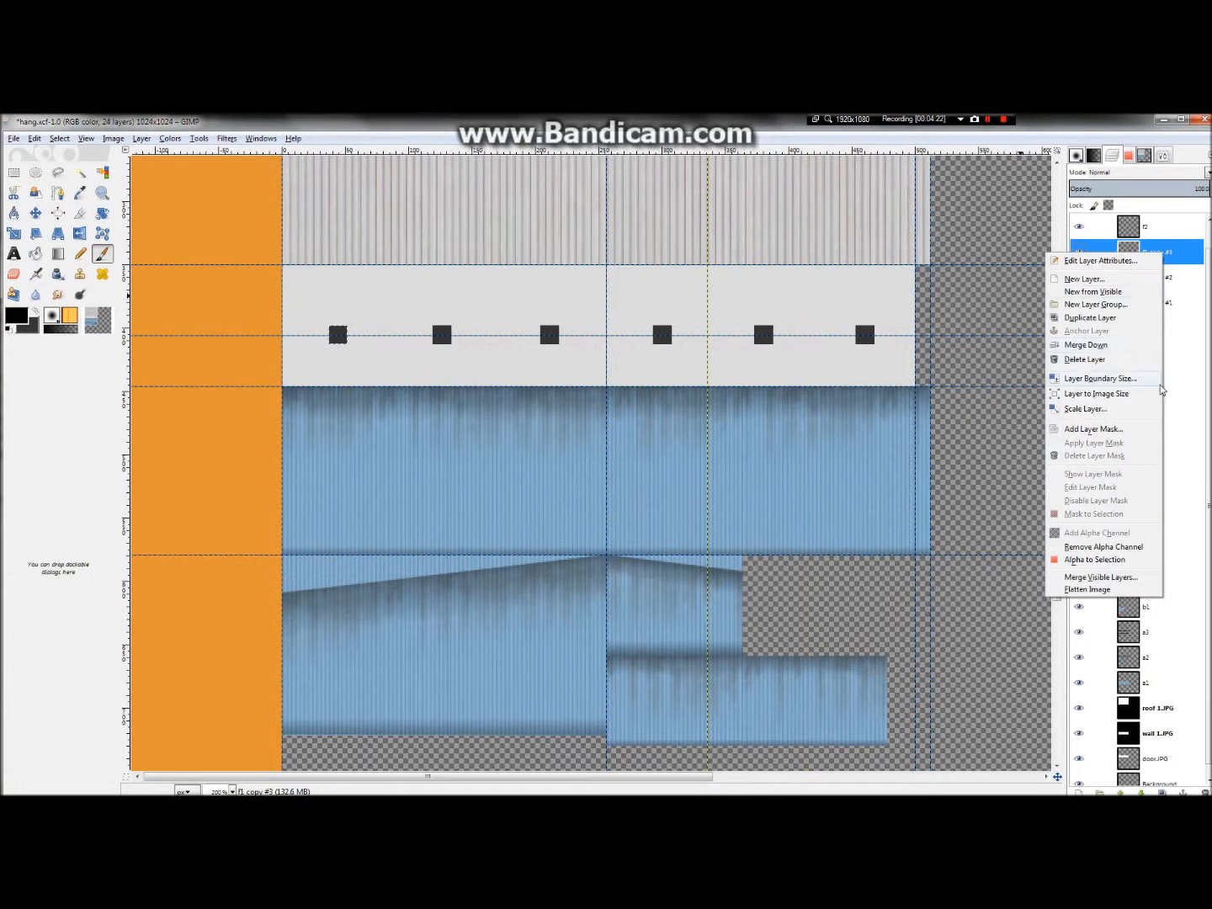
key("Escape")
key("ctrl+z")
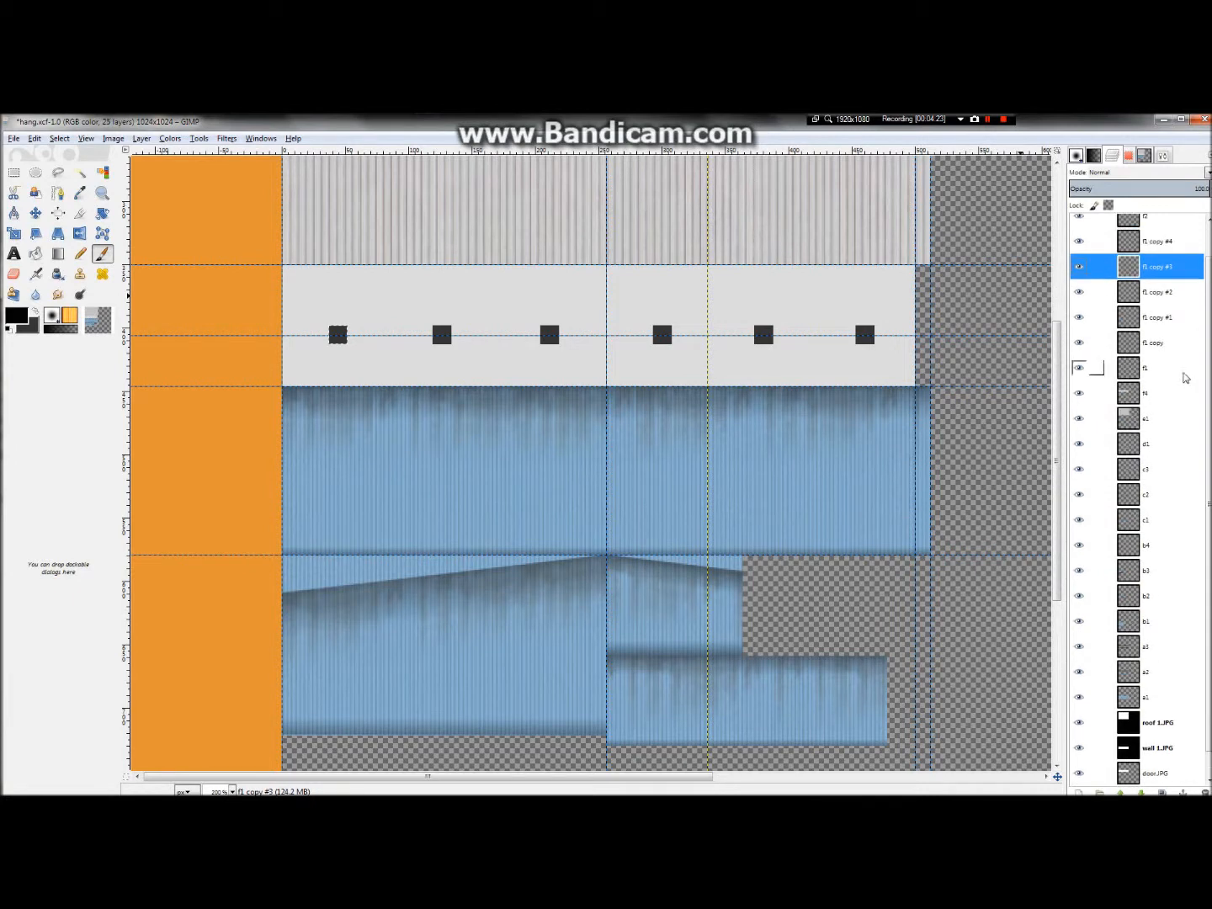
- Merge the five f1 copies down one after another into layer f1 to put all six window squares on one layer
right_click(1156, 242)
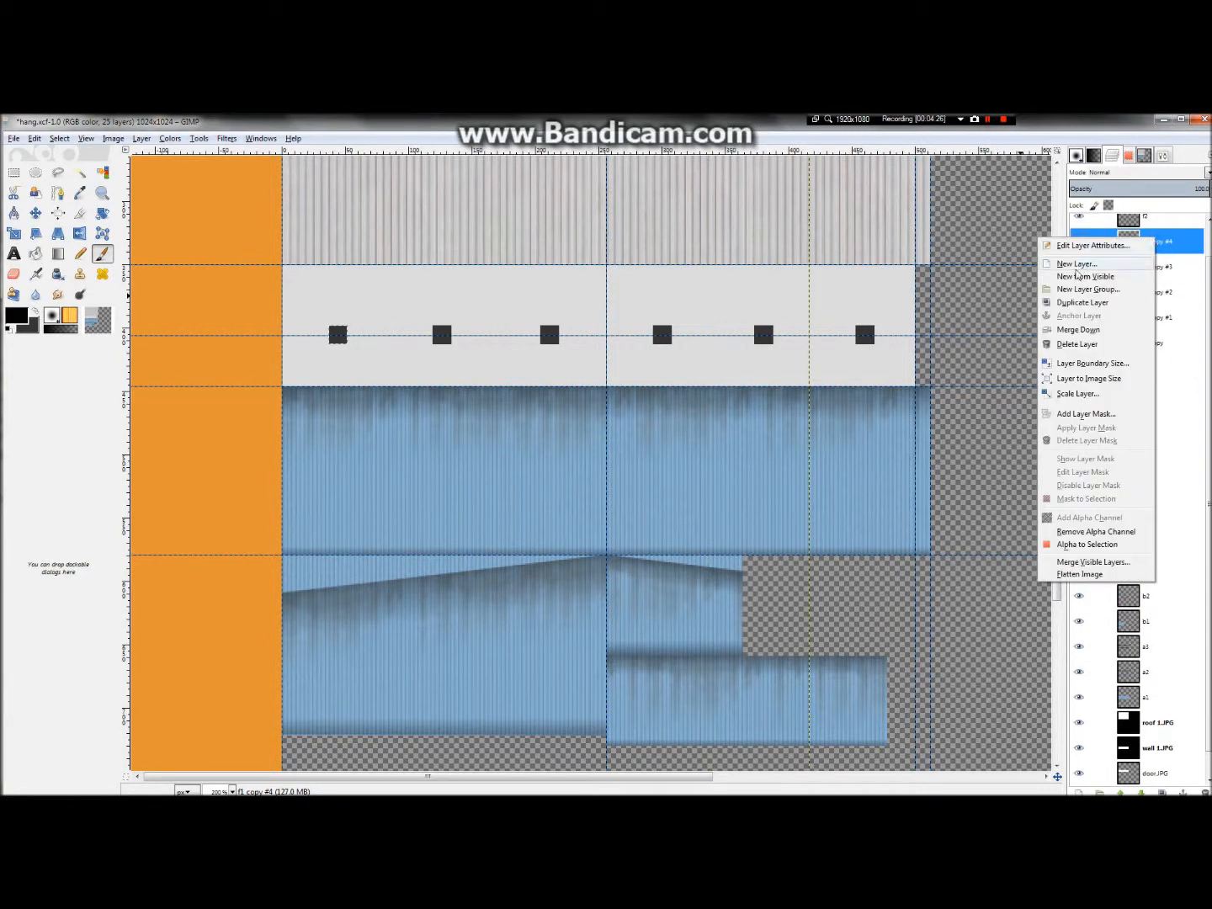
left_click(1090, 331)
right_click(1167, 239)
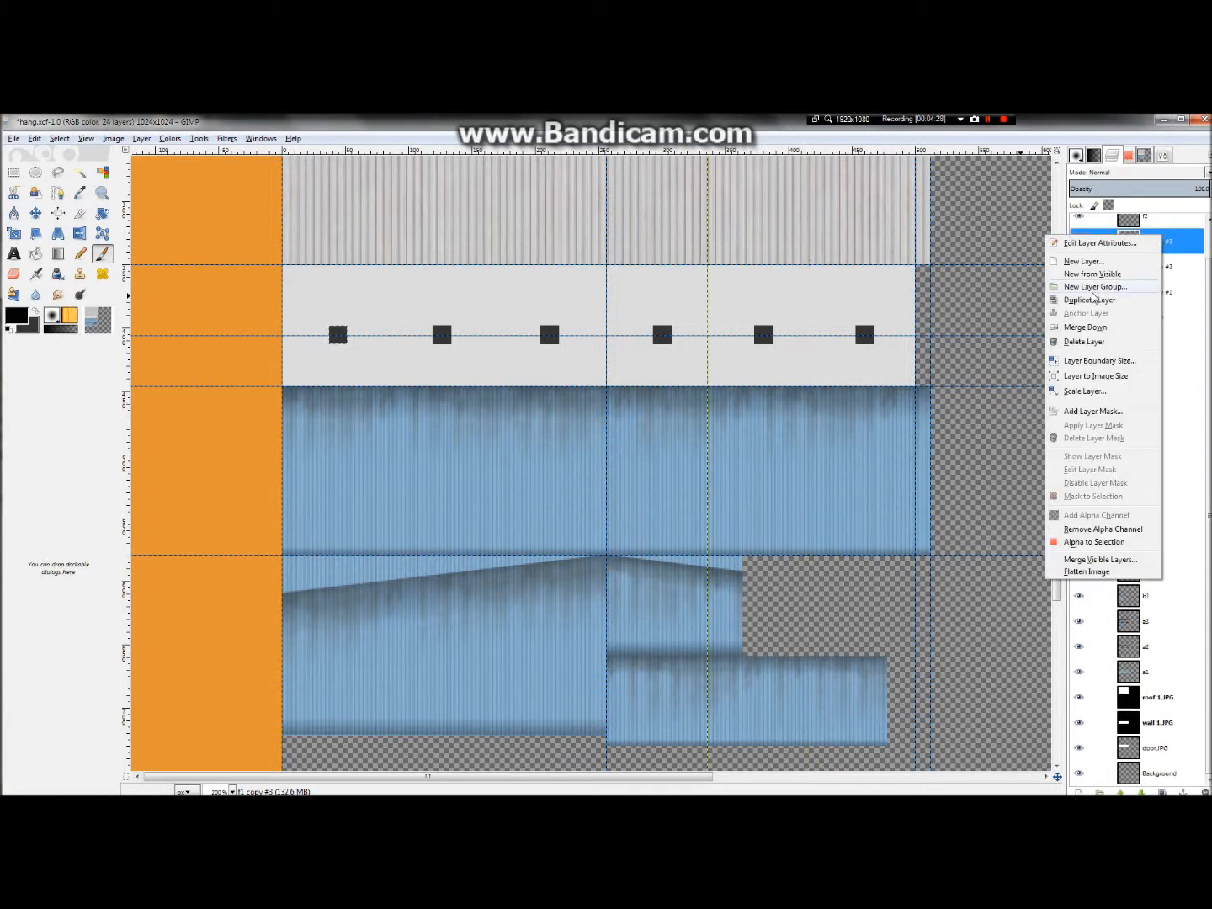
left_click(1086, 327)
right_click(1161, 269)
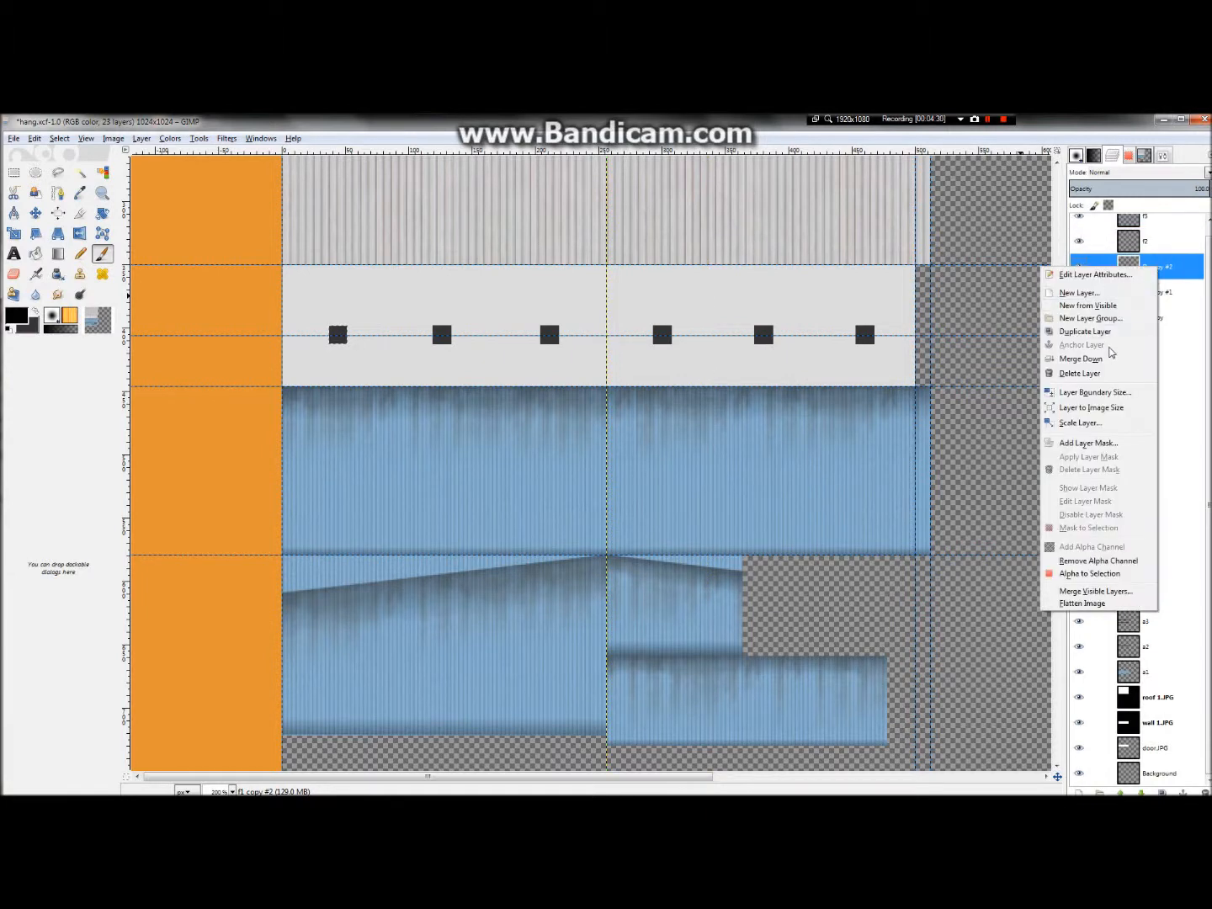
left_click(1090, 356)
right_click(1170, 286)
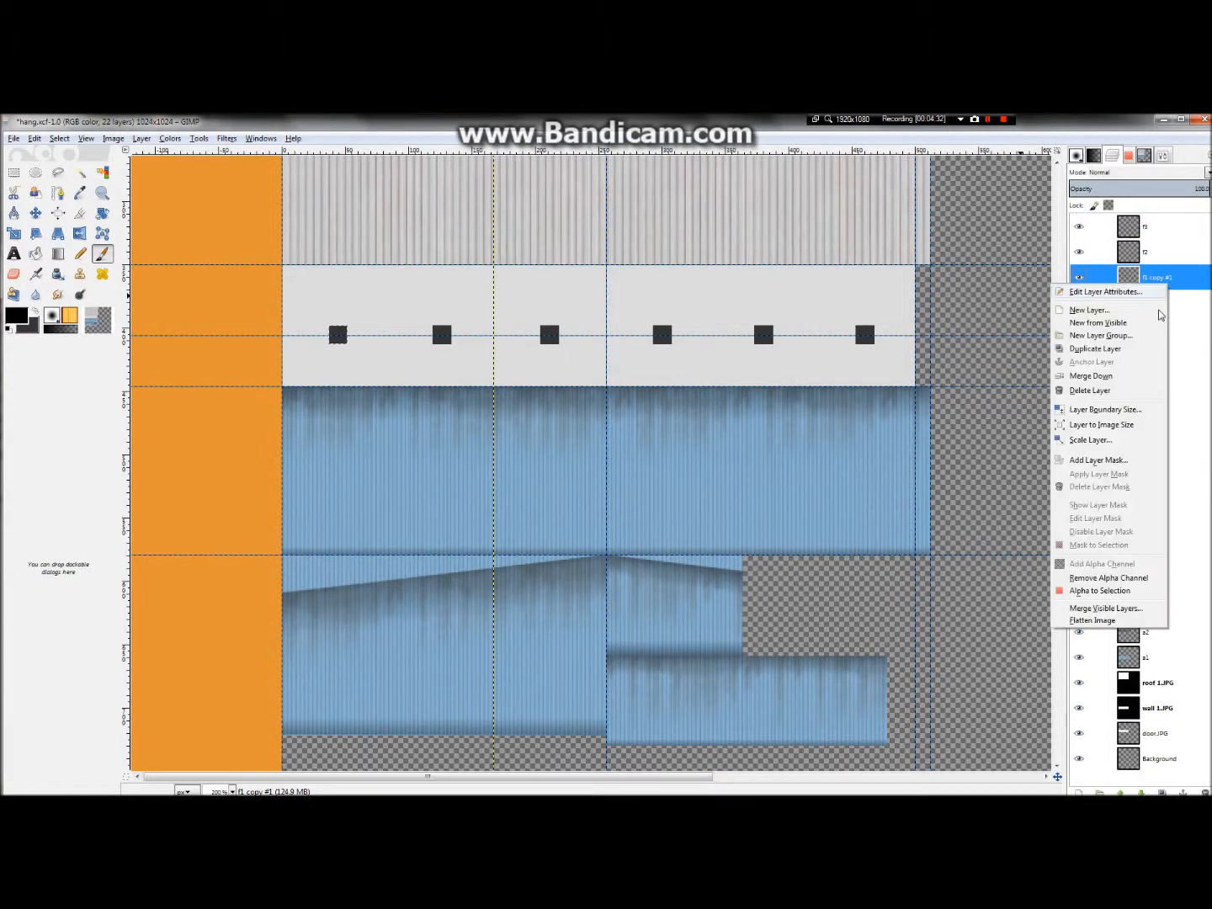
left_click(1129, 377)
left_click_drag(1121, 190, 1209, 190)
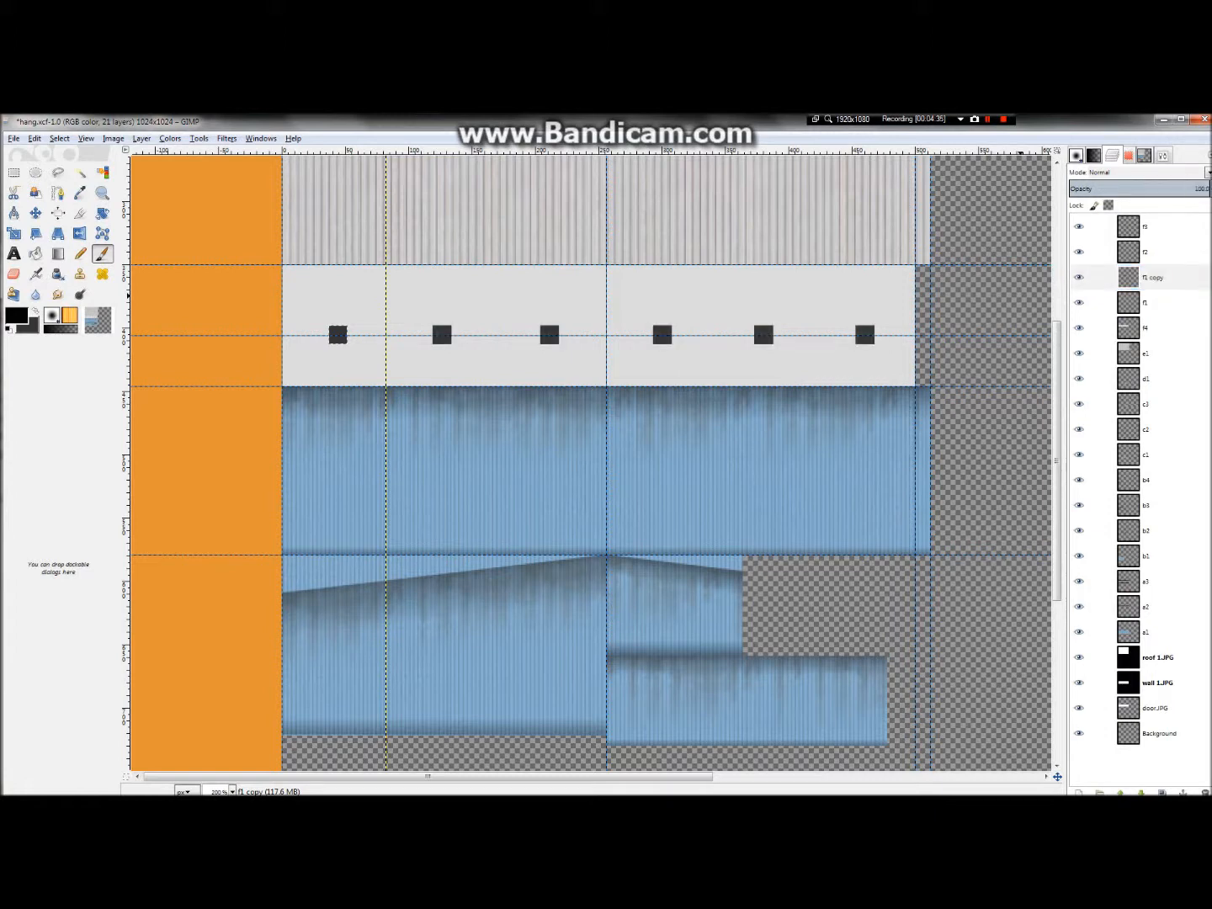
right_click(1146, 291)
left_click(1067, 380)
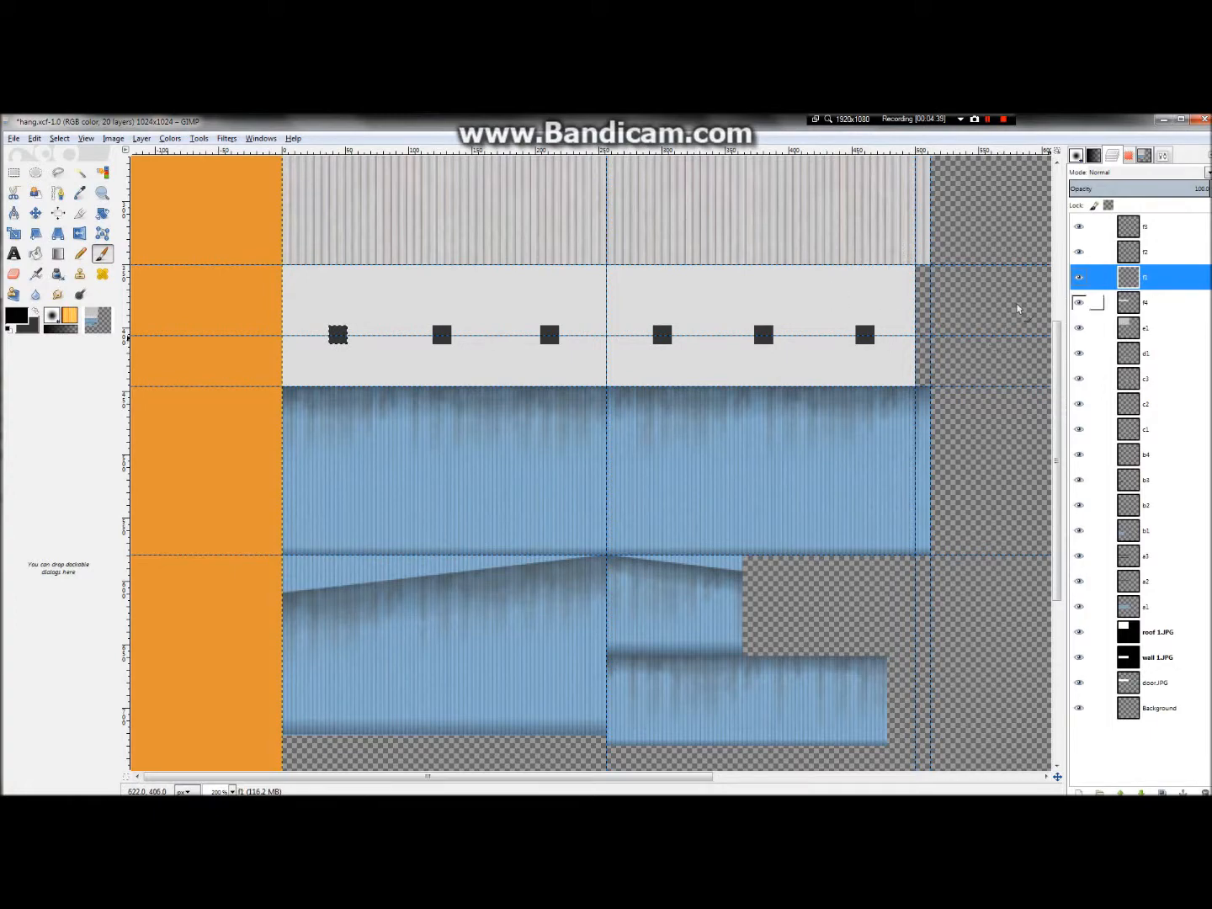
- Examine the row of dark window squares on the door area and its position within the whole texture
scroll(506, 333, "up", 3)
scroll(834, 335, "down", 2)
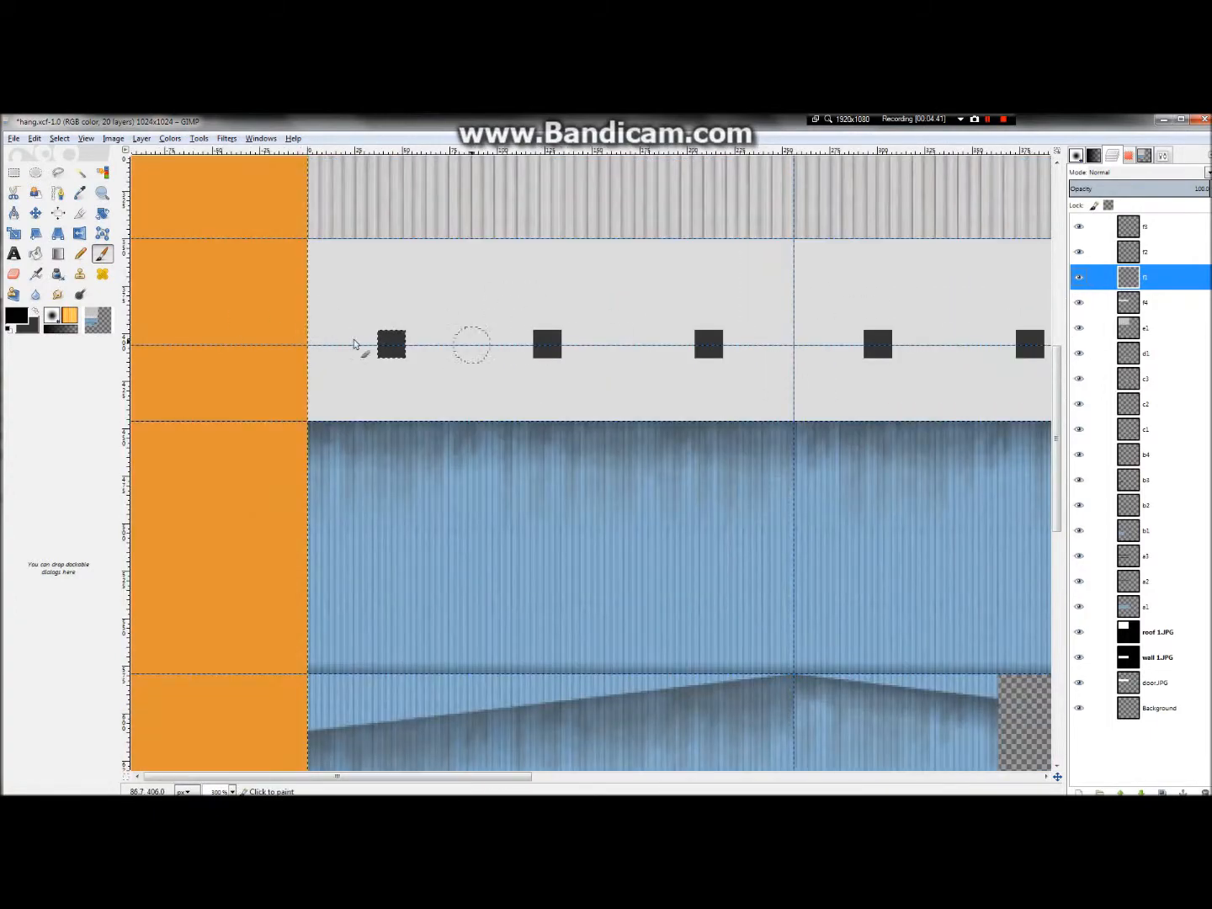
scroll(706, 328, "down", 1)
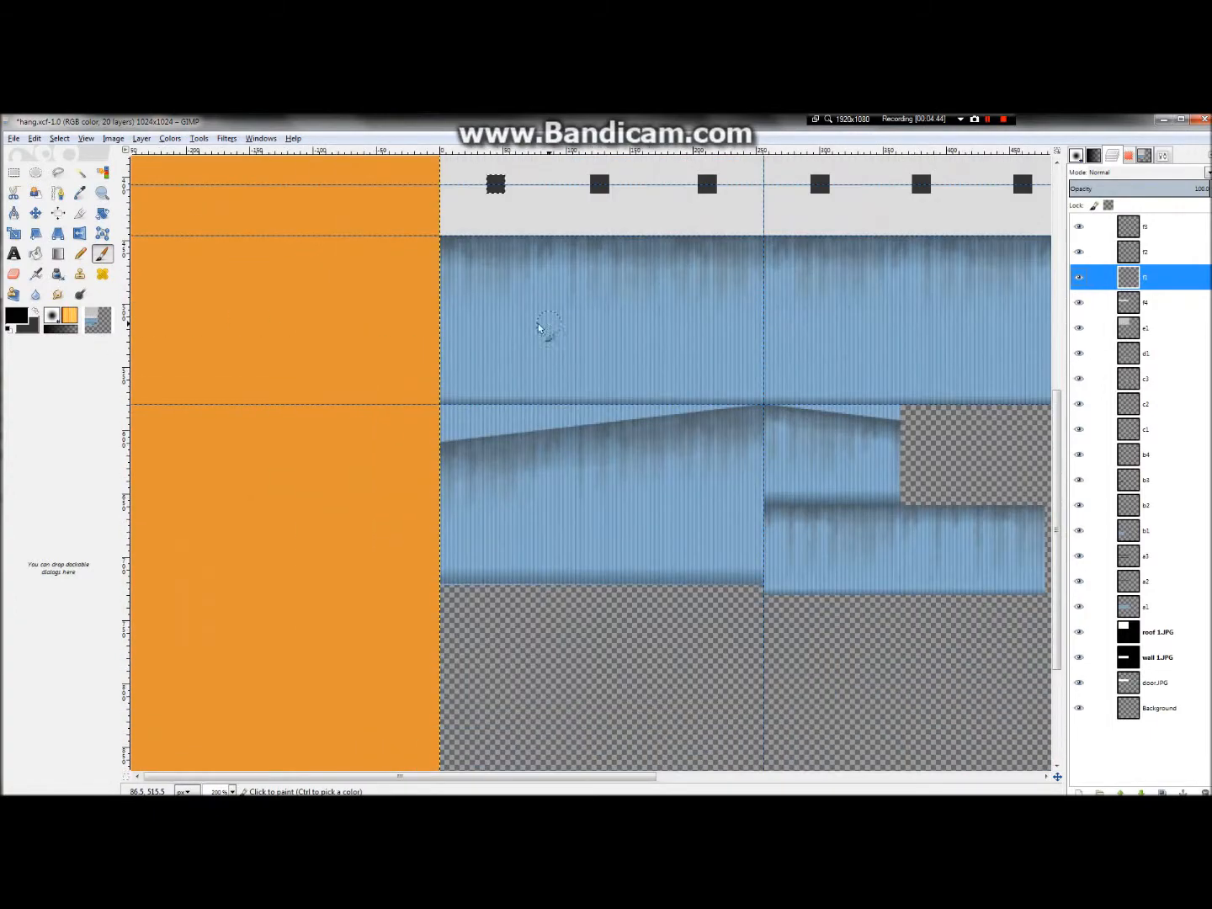
scroll(709, 466, "up", 5)
scroll(765, 468, "down", 2)
scroll(628, 455, "down", 2)
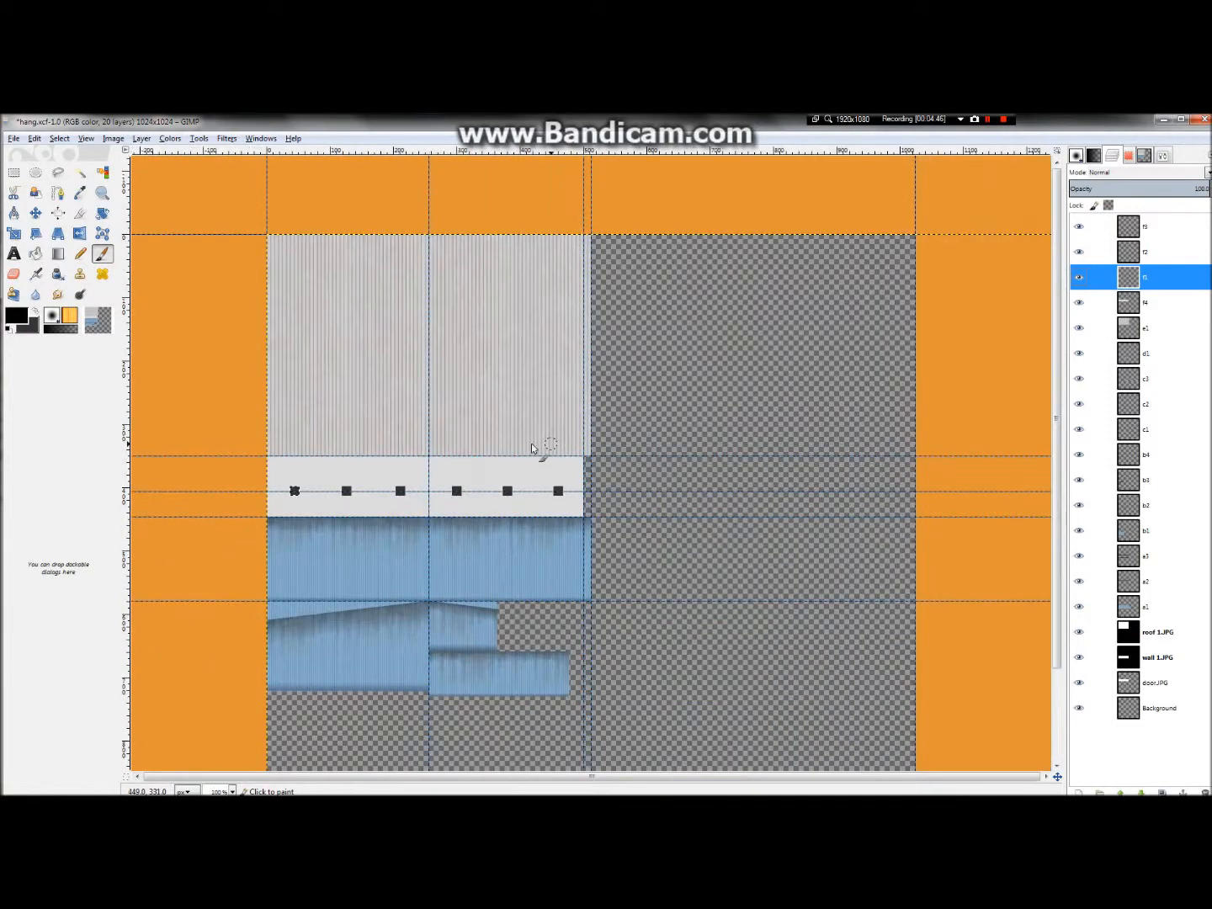
scroll(774, 498, "up", 2)
scroll(747, 495, "up", 1)
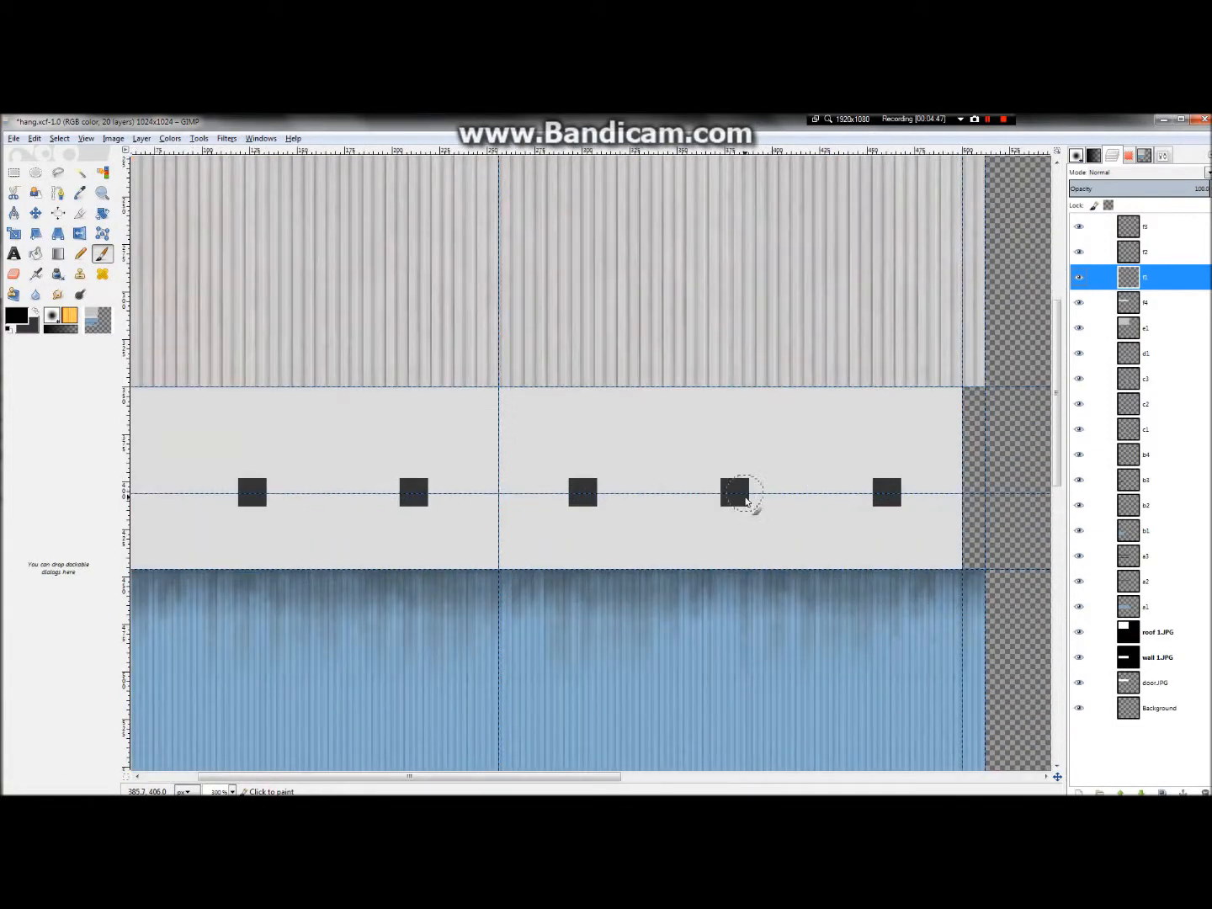
- Set the Paintbrush size to 1.52, make layer f2 active and try to paint a black line along the vertical guide through the door area
left_click(1162, 156)
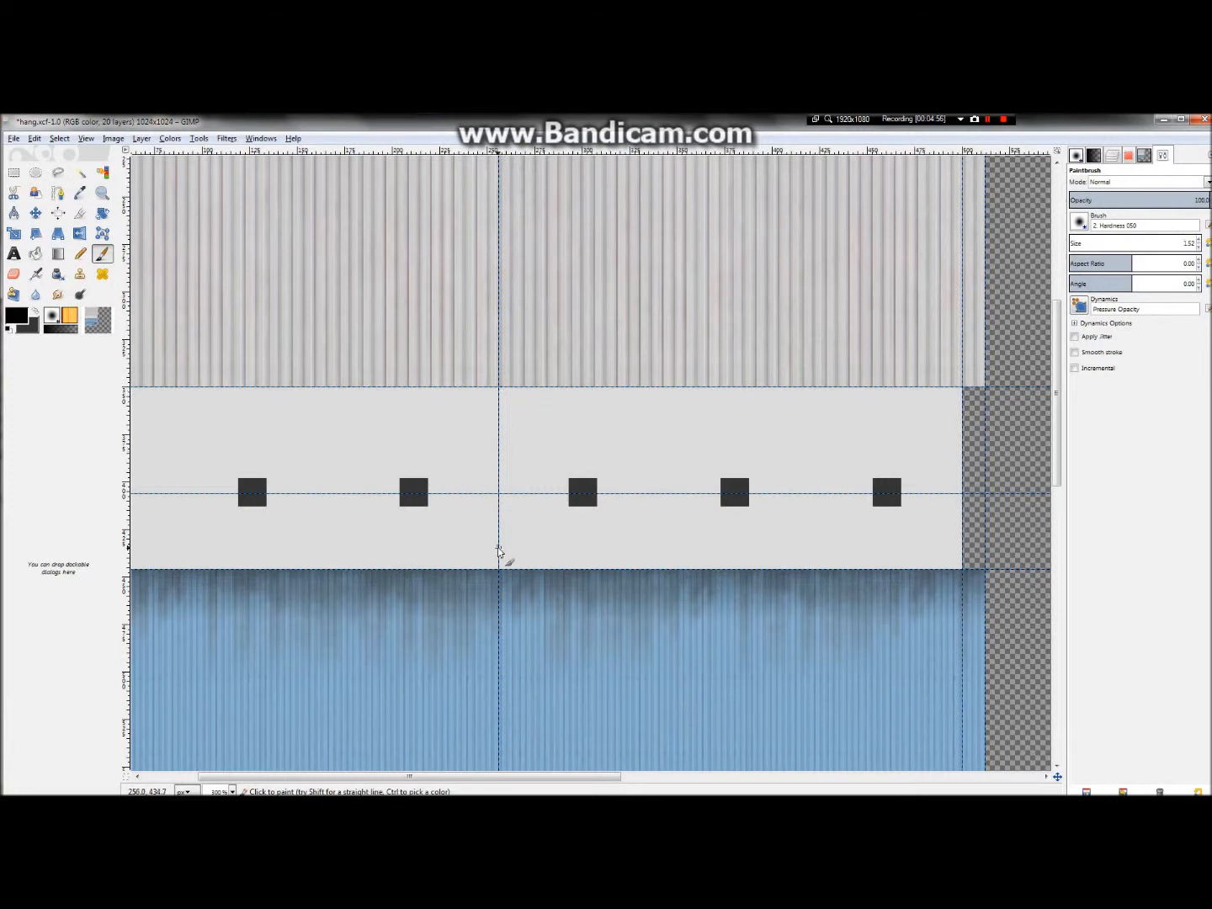
left_click(1110, 157)
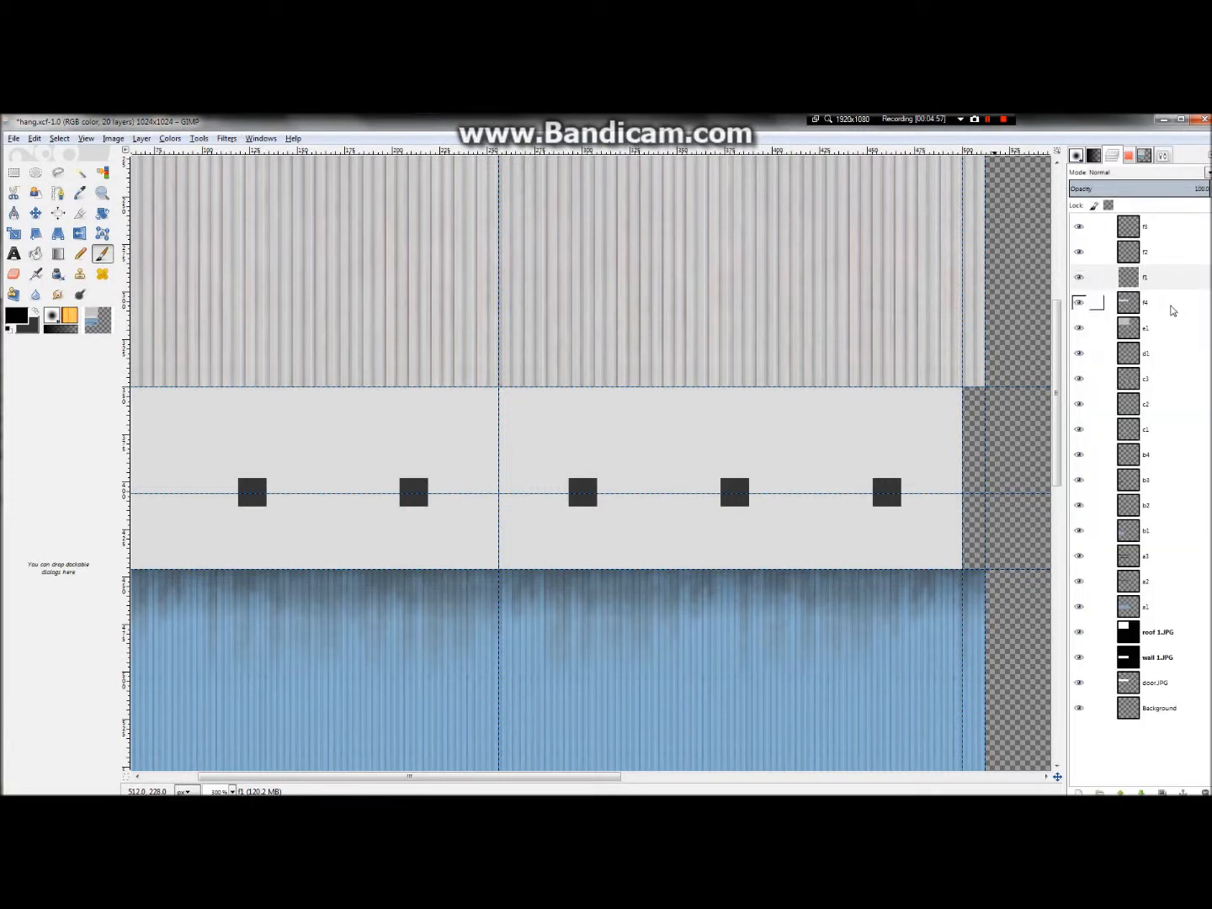
left_click(1175, 251)
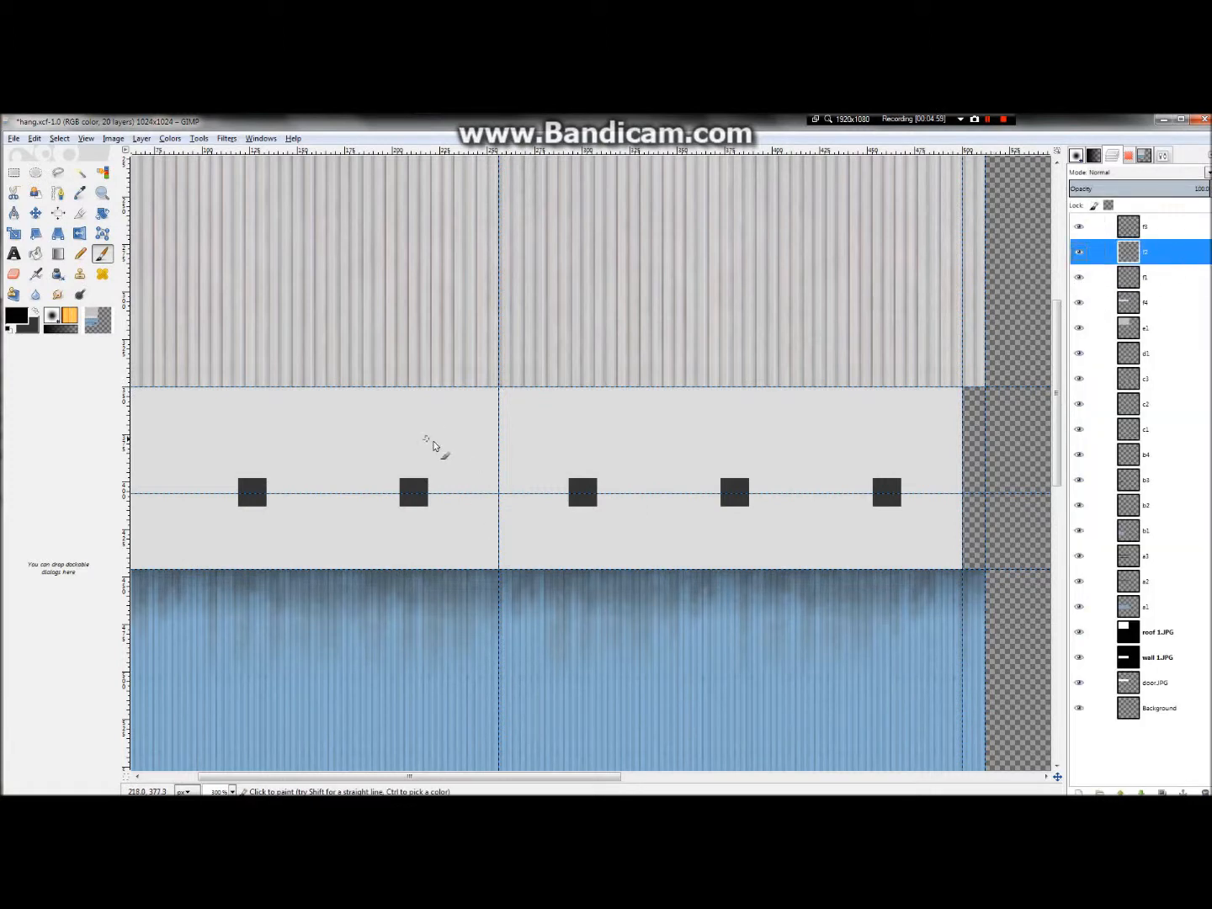
left_click(498, 389)
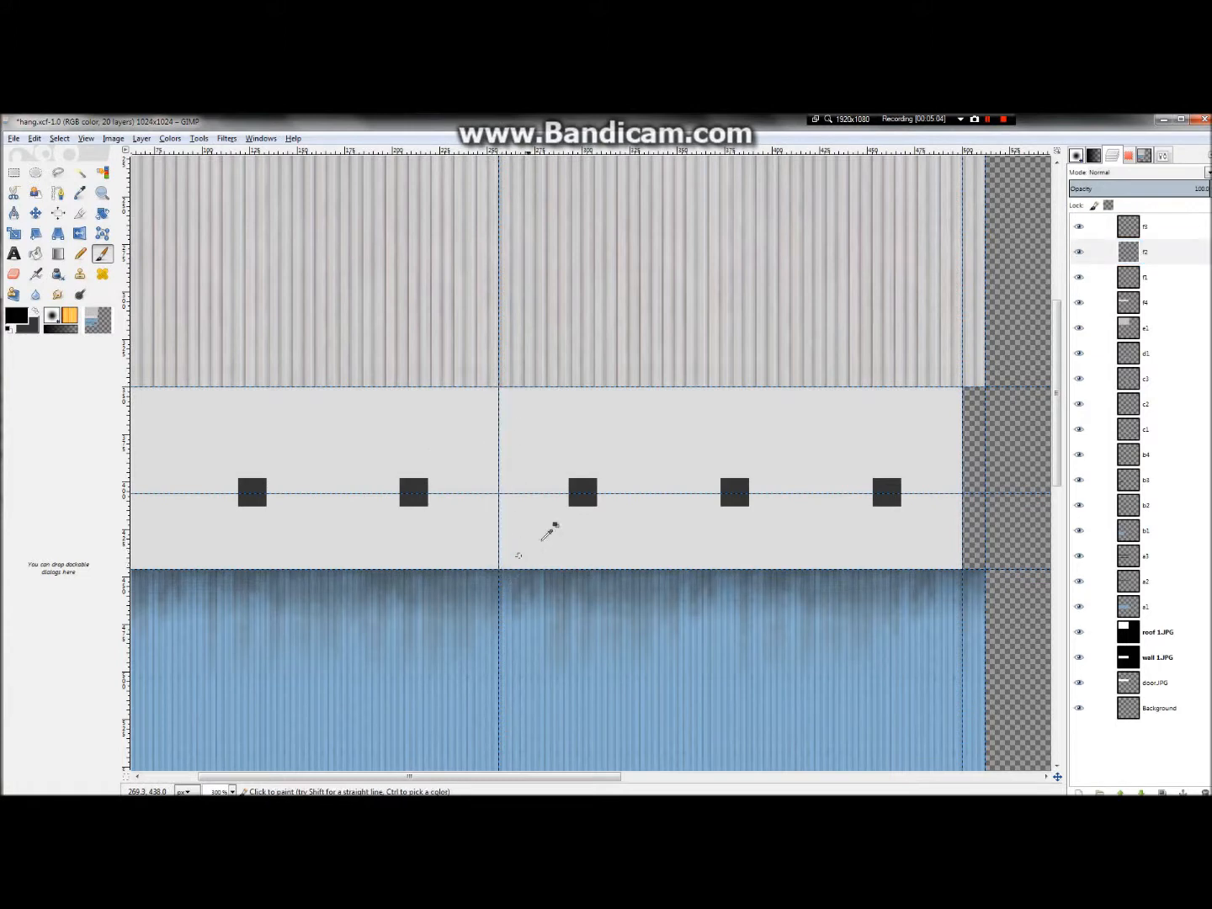
- Select the whole grey door area, 500 × 96 px, with a rectangular selection snapped to the surrounding guides
scroll(617, 465, "down", 2, "ctrl")
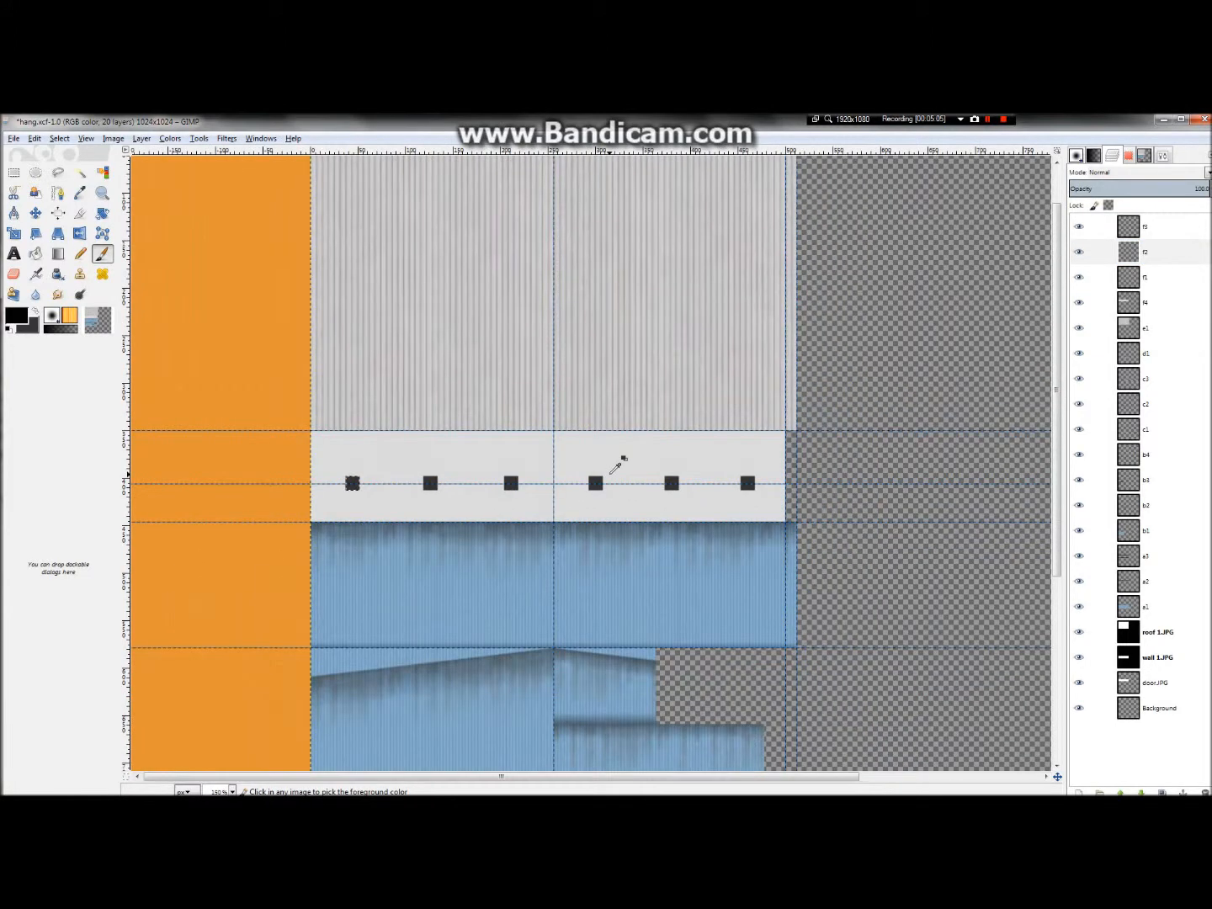
left_click(14, 174)
mouse_move(333, 447)
left_mouse_down()
mouse_move(780, 515)
mouse_move(785, 525)
left_mouse_up()
left_click_drag(337, 450, 328, 443)
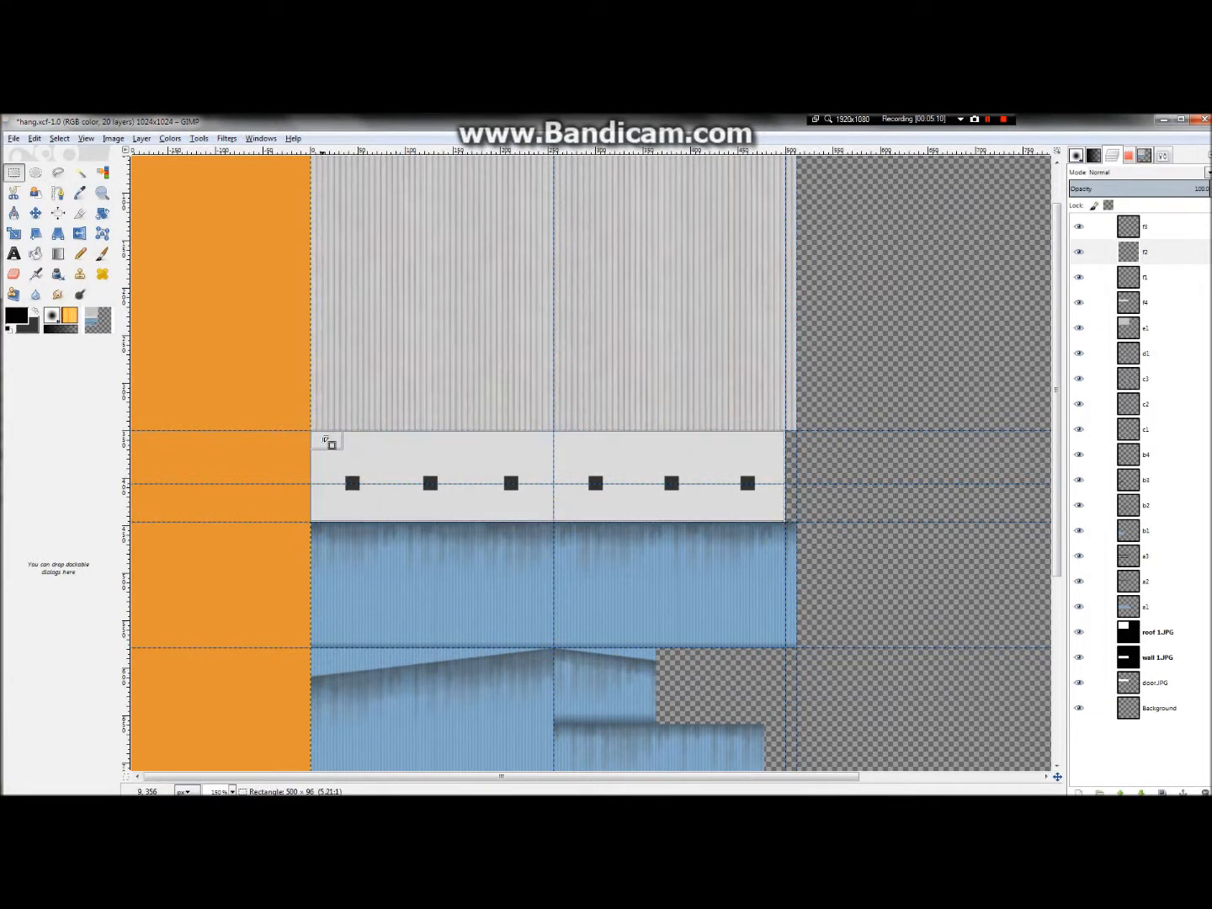
- Try to paint a straight black line with the Paintbrush down the vertical guide across the selected door area on layer f2
left_click(102, 254)
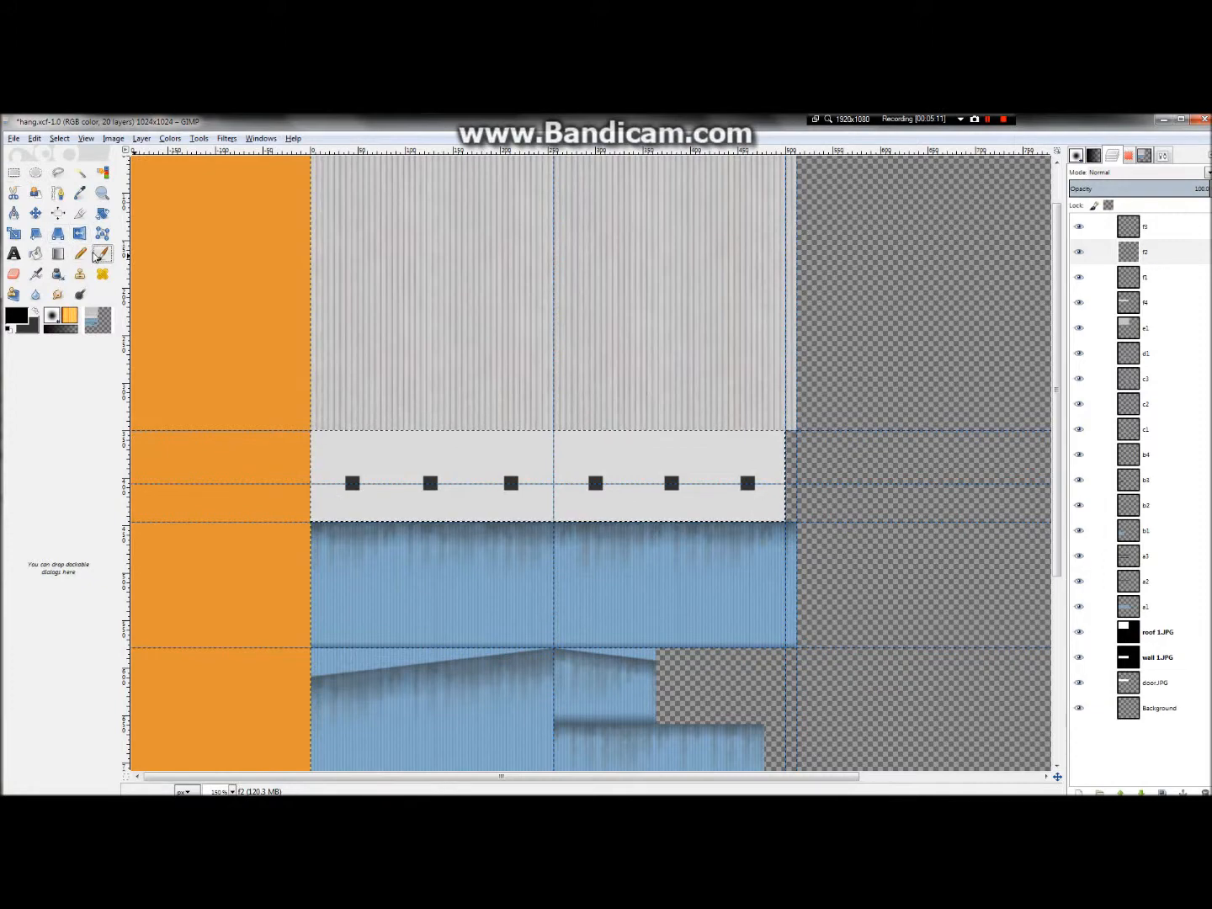
scroll(941, 477, "up", 2)
scroll(260, 376, "down", 2)
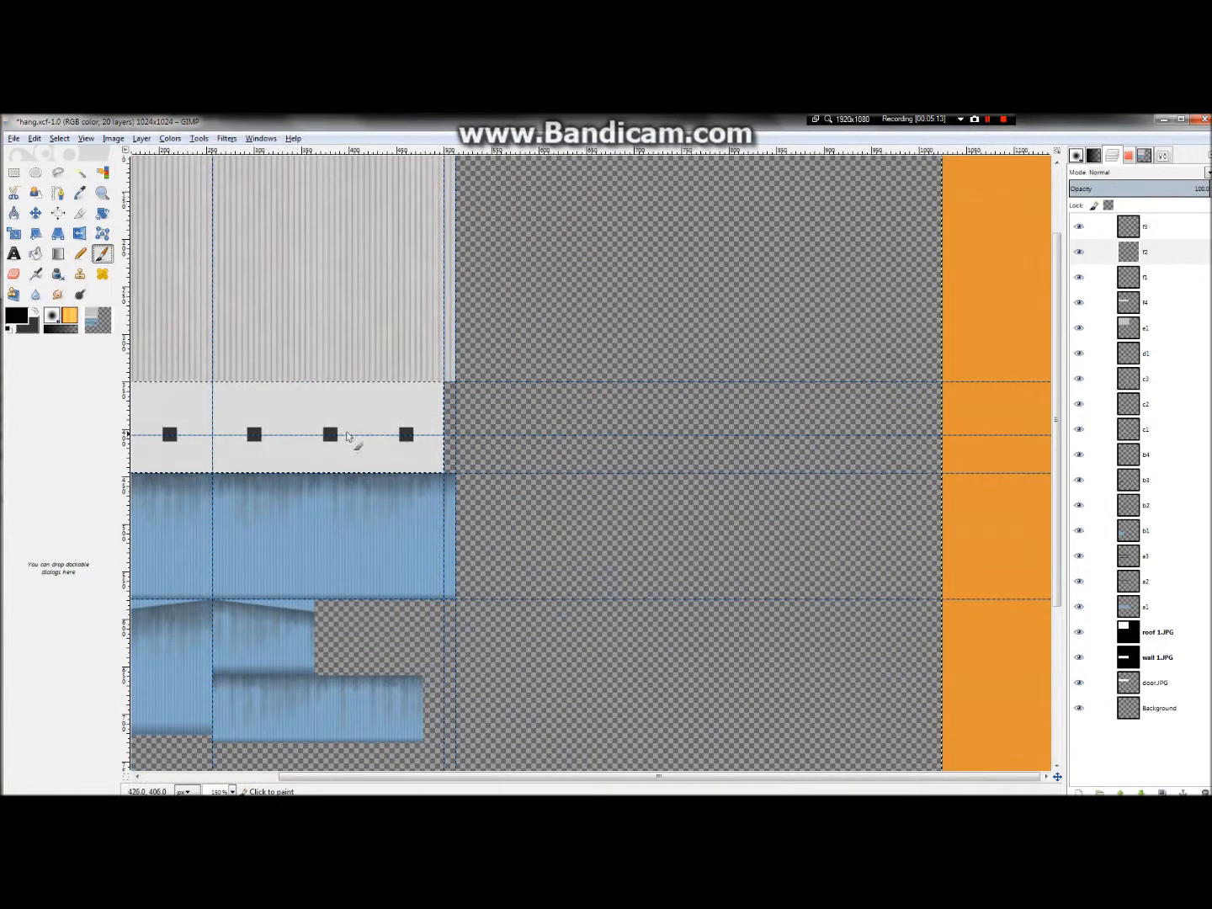
scroll(135, 379, "up", 2)
scroll(230, 401, "up", 2)
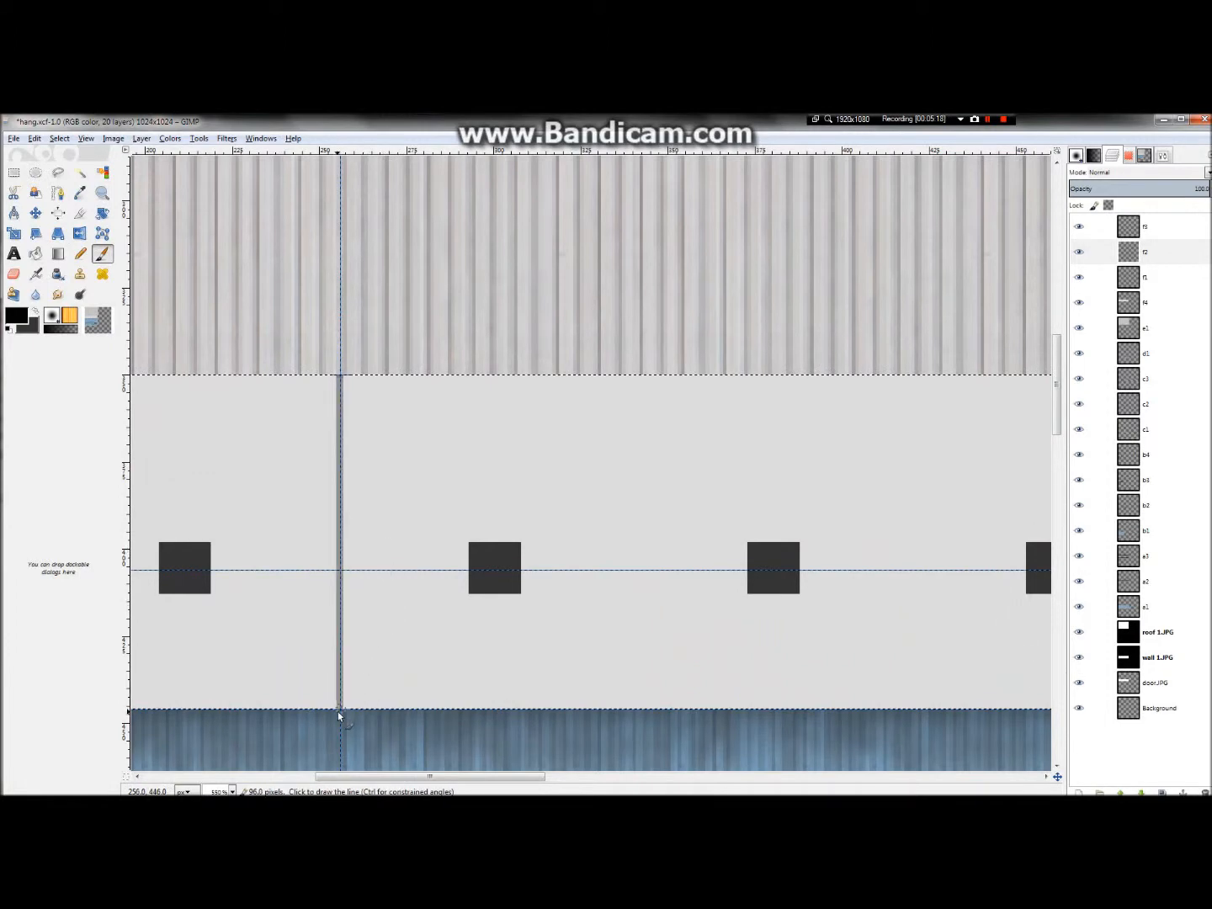
scroll(556, 644, "down", 3)
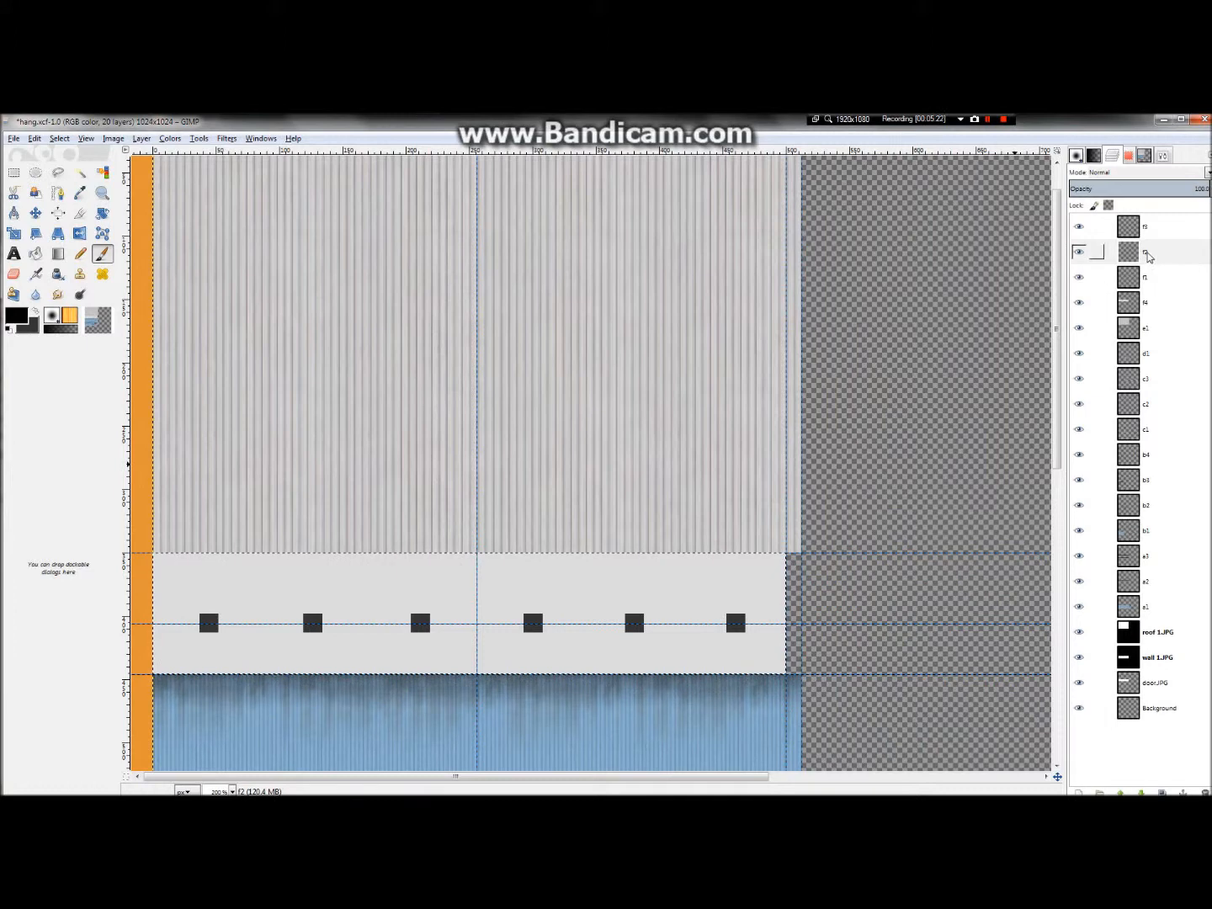
- Detach the Paintbrush tool options into a floating window and set the brush size to 1.27
left_click(1164, 159)
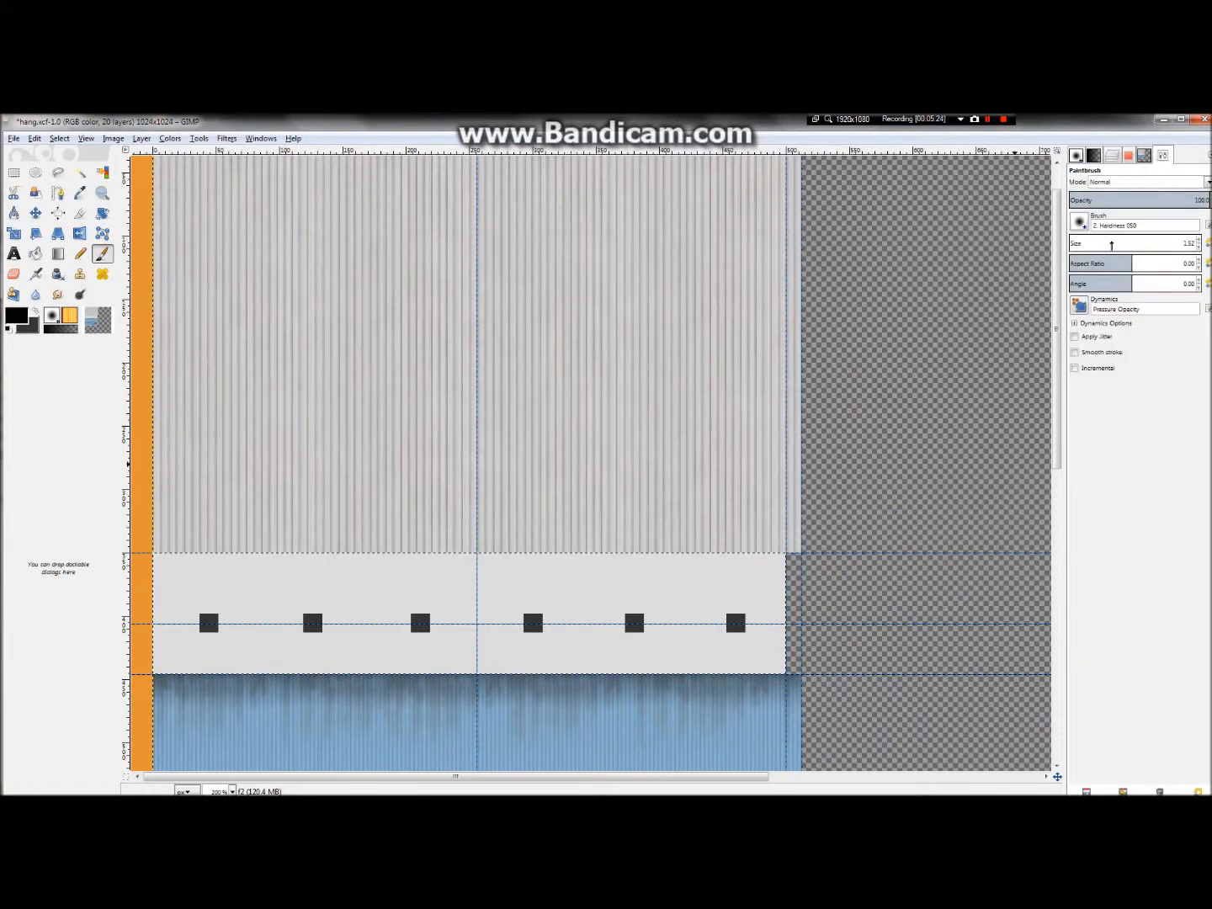
left_click_drag(1108, 245, 1109, 244)
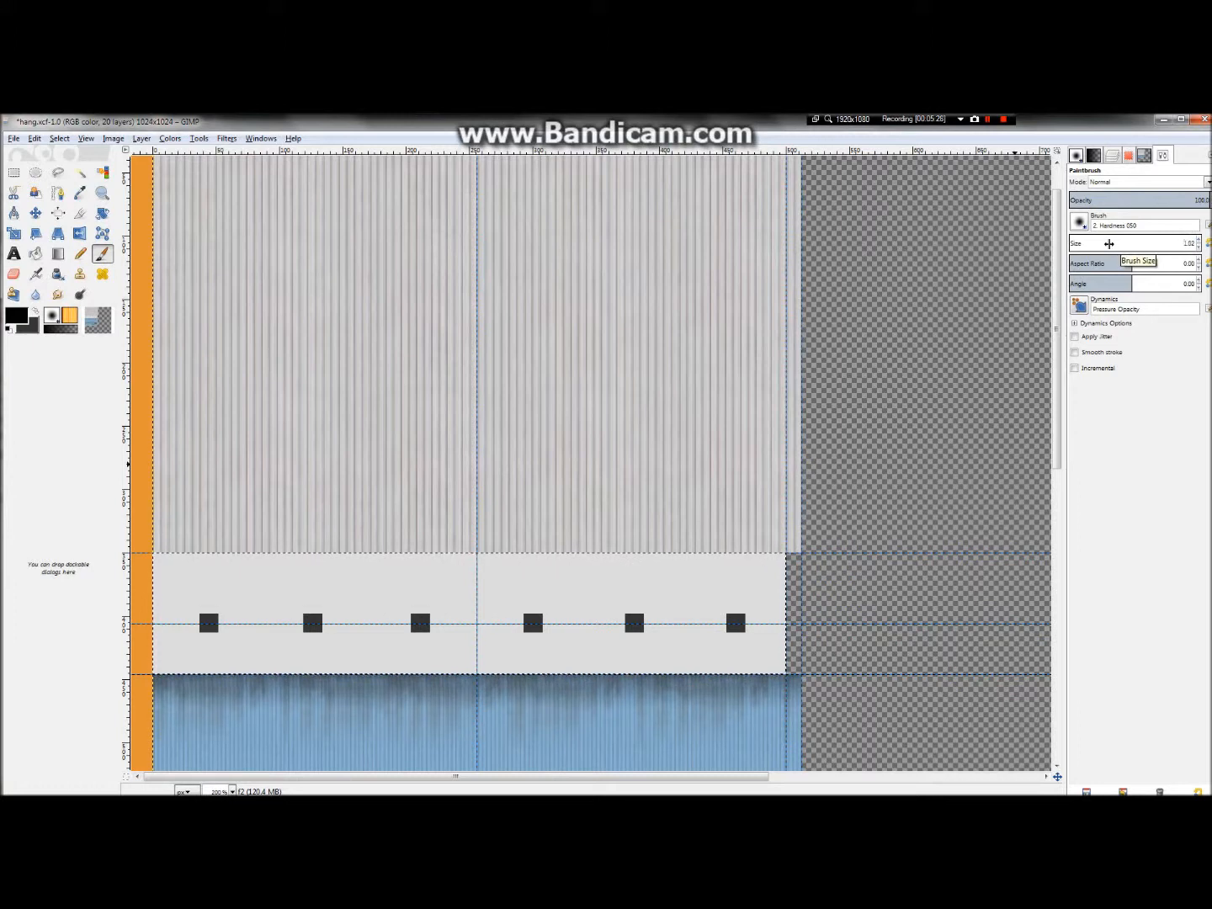
left_click_drag(1162, 156, 1112, 181)
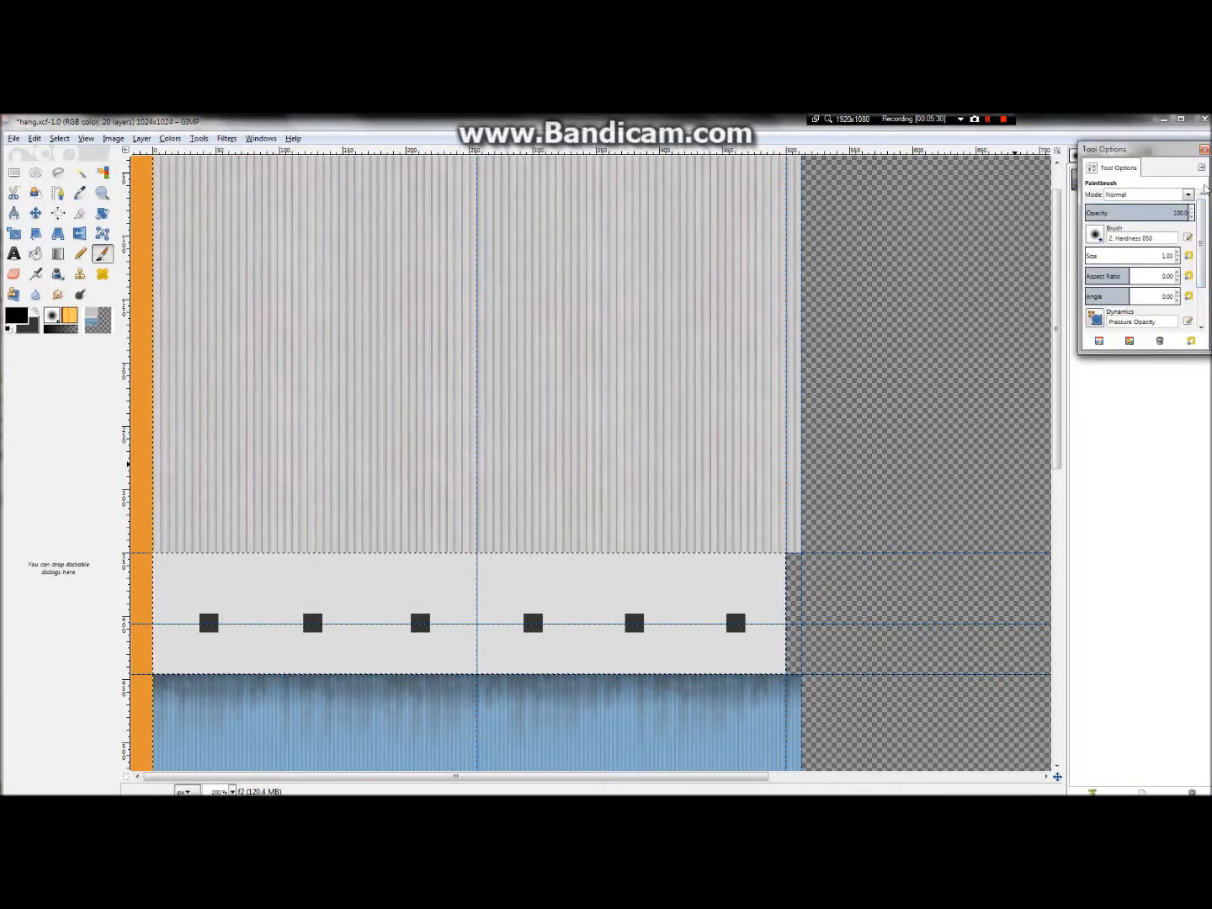
left_click(1180, 252)
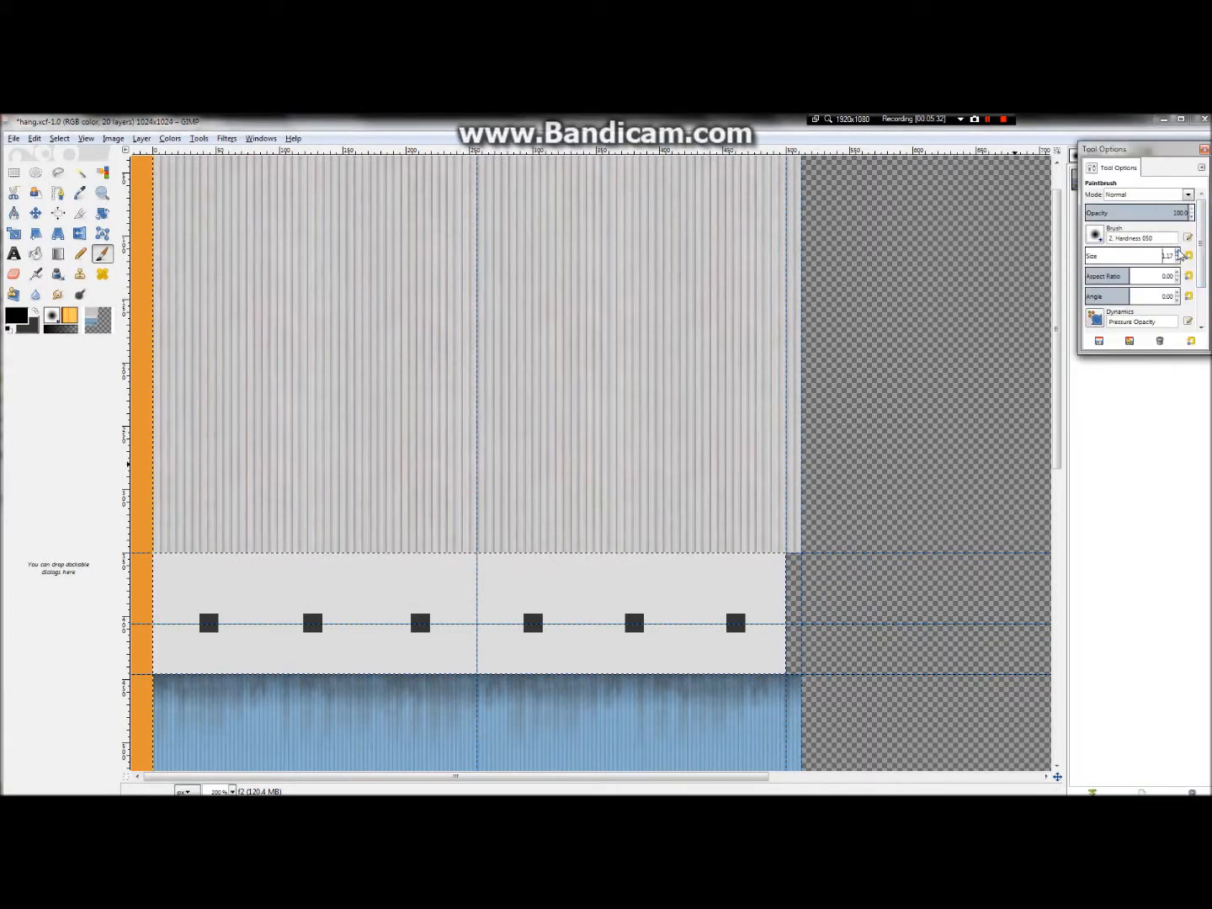
left_click(1180, 253)
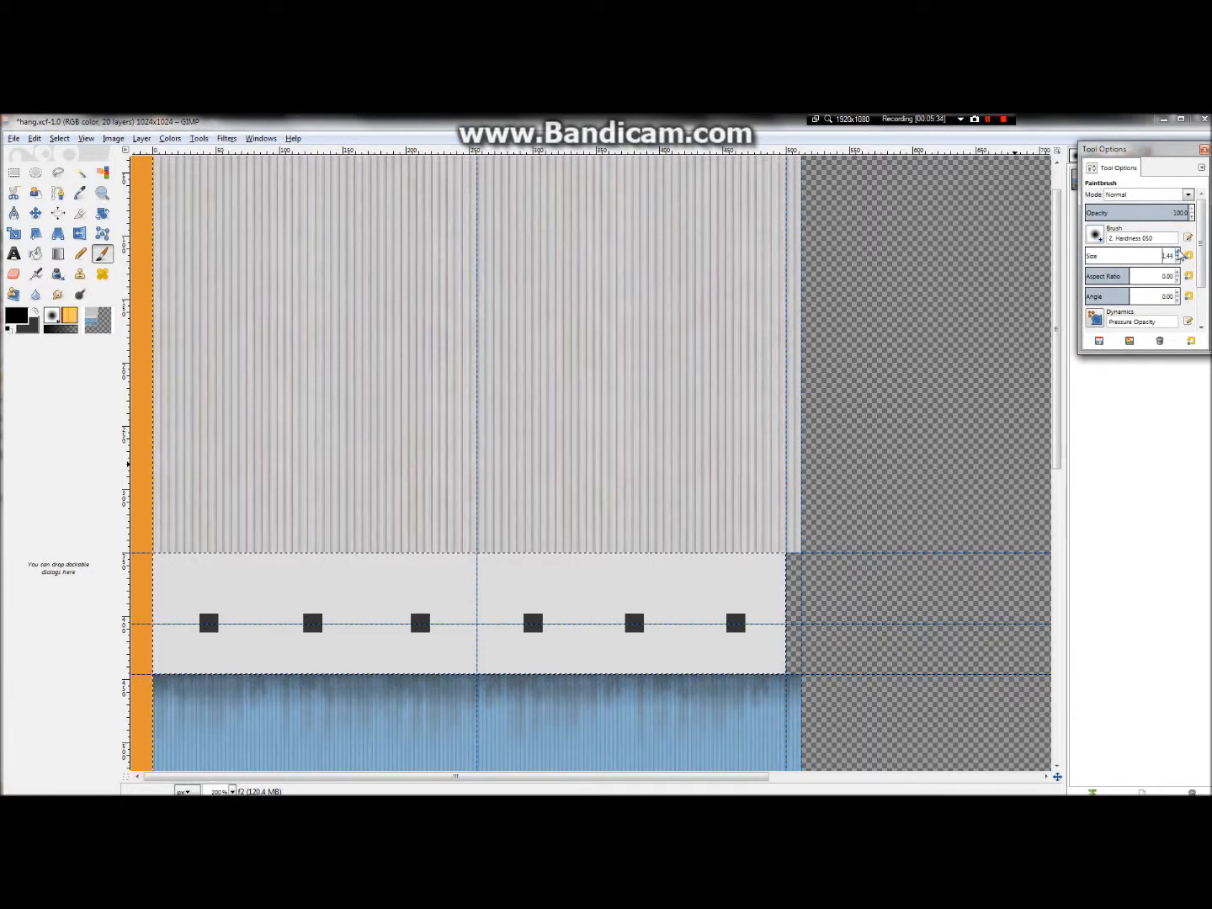
left_click(1178, 261)
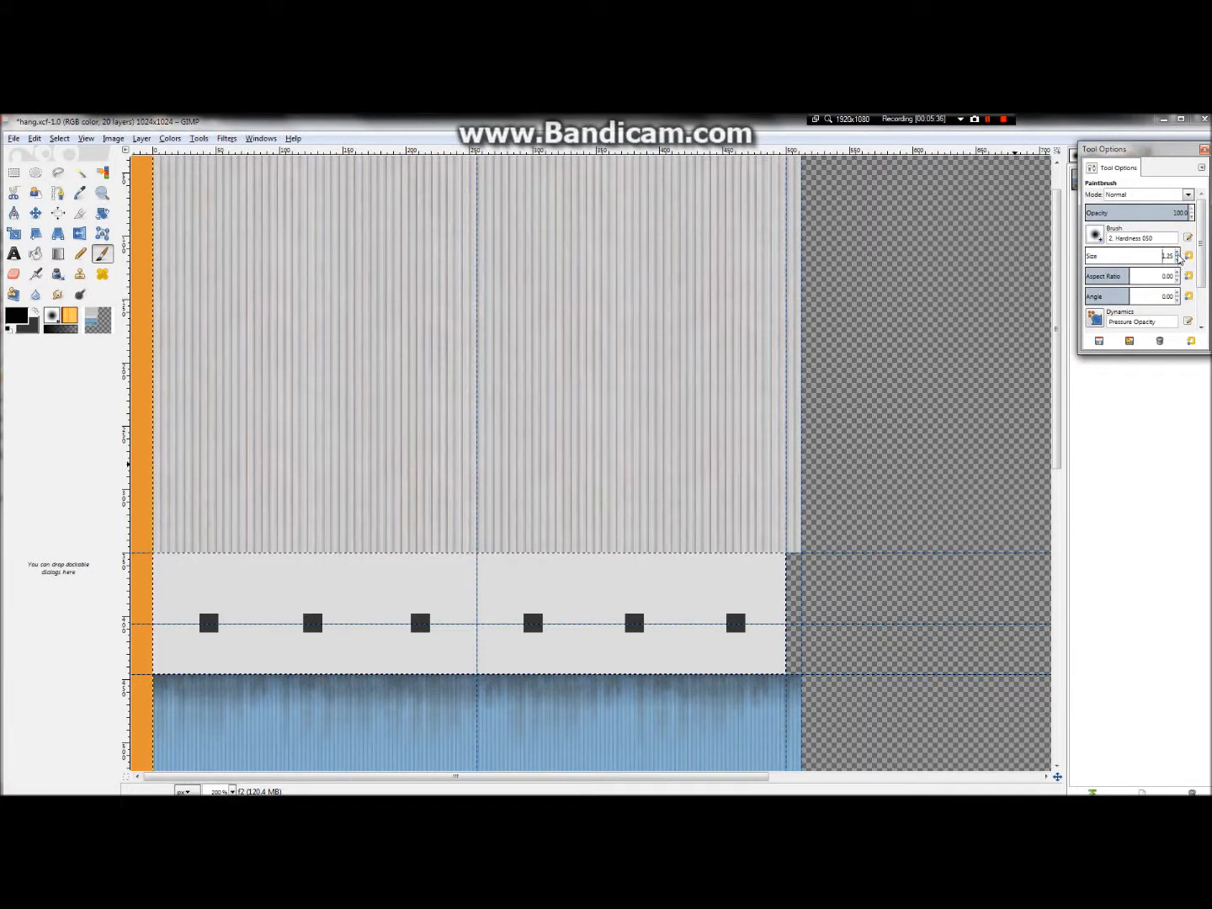
- Paint a straight black line down the centre guide of the door area and straight black lines around its outer edges
left_click(481, 554)
left_click(476, 673)
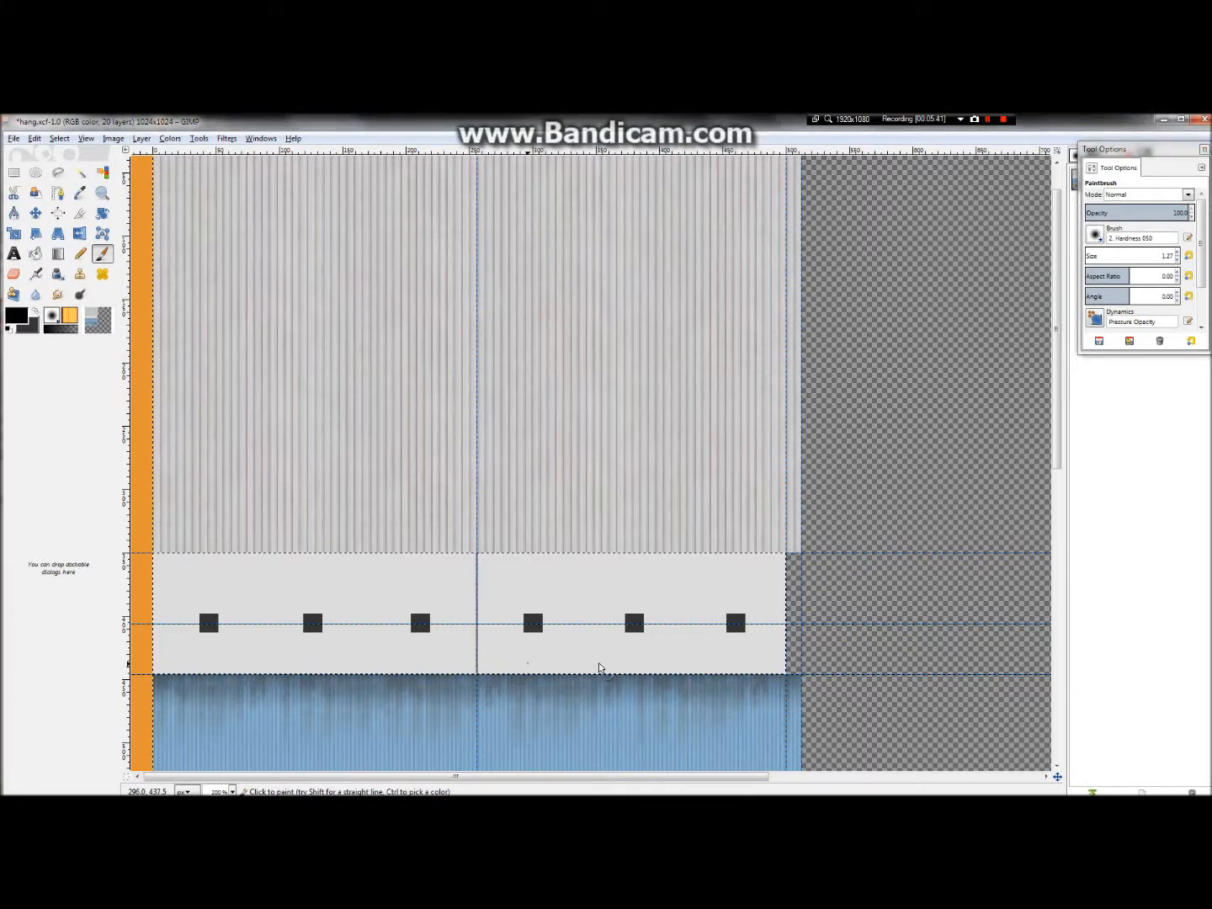
left_click(480, 557)
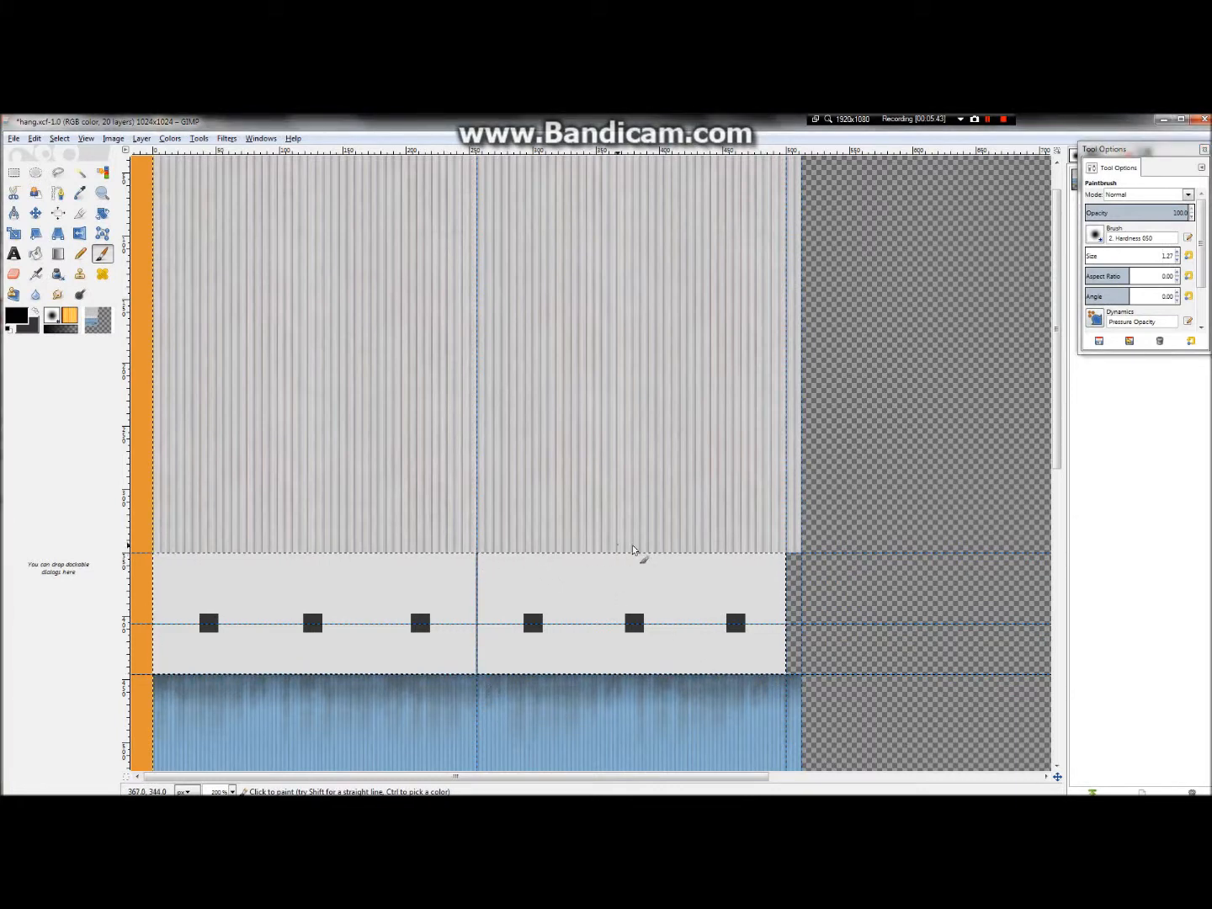
left_click(785, 554)
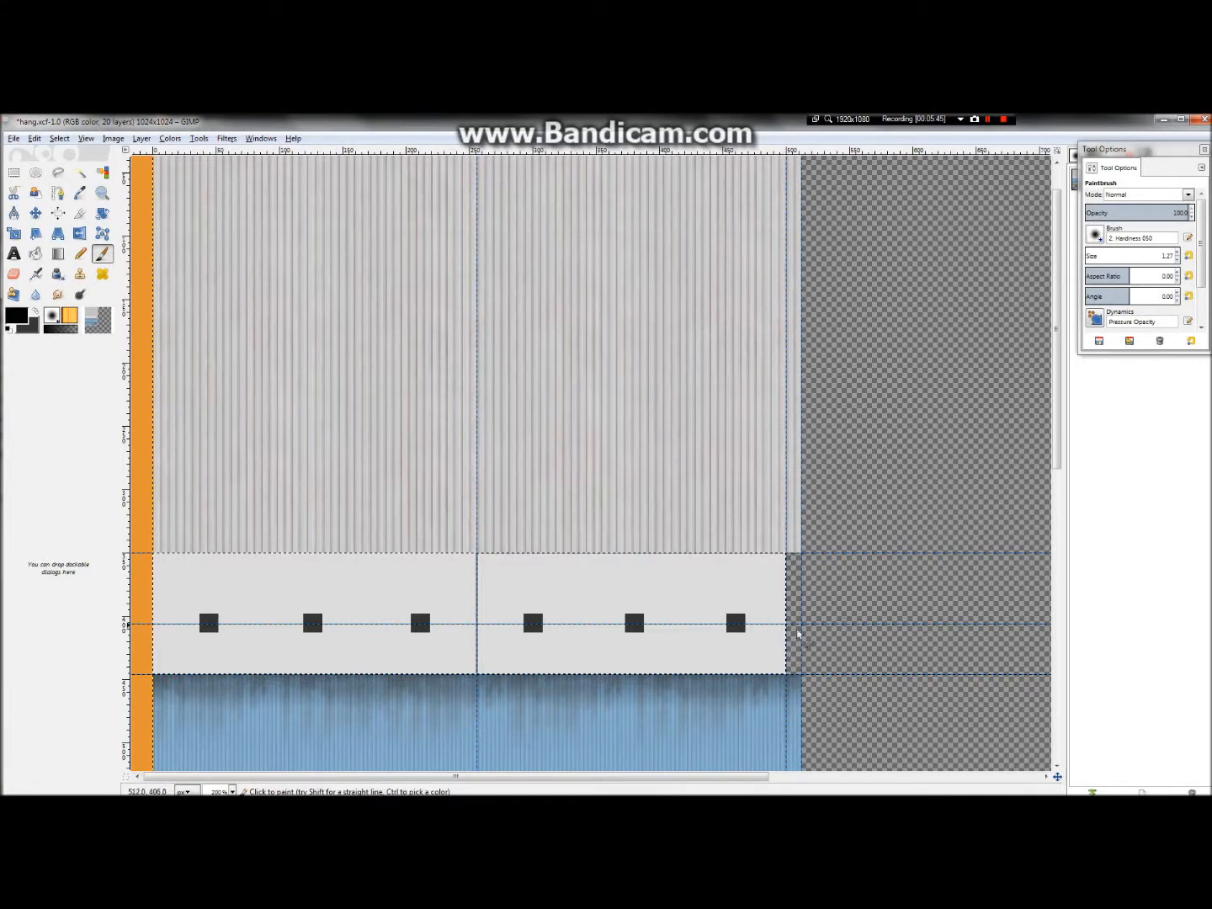
left_click(785, 670)
left_click(480, 672, "shift")
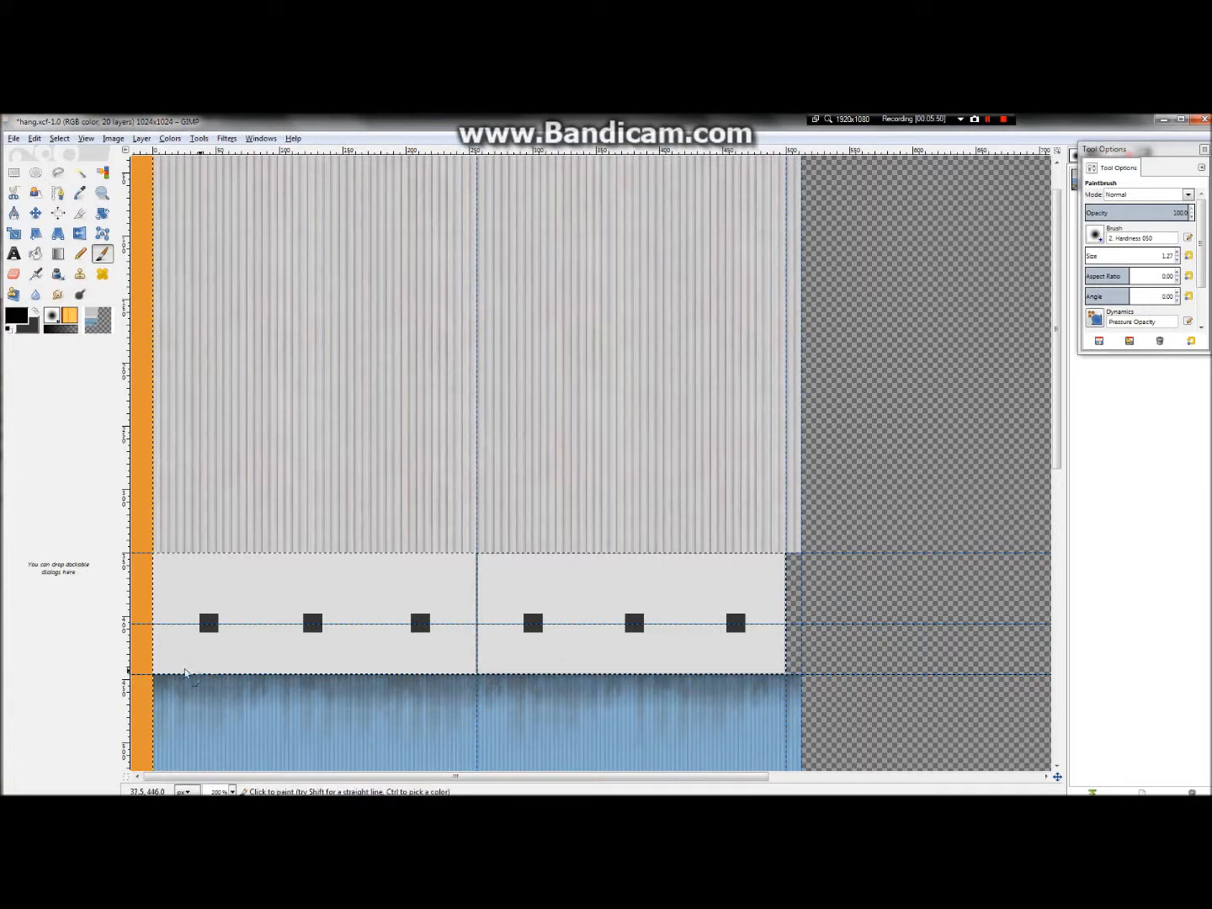
left_click(152, 674, "shift")
left_click(152, 557, "shift")
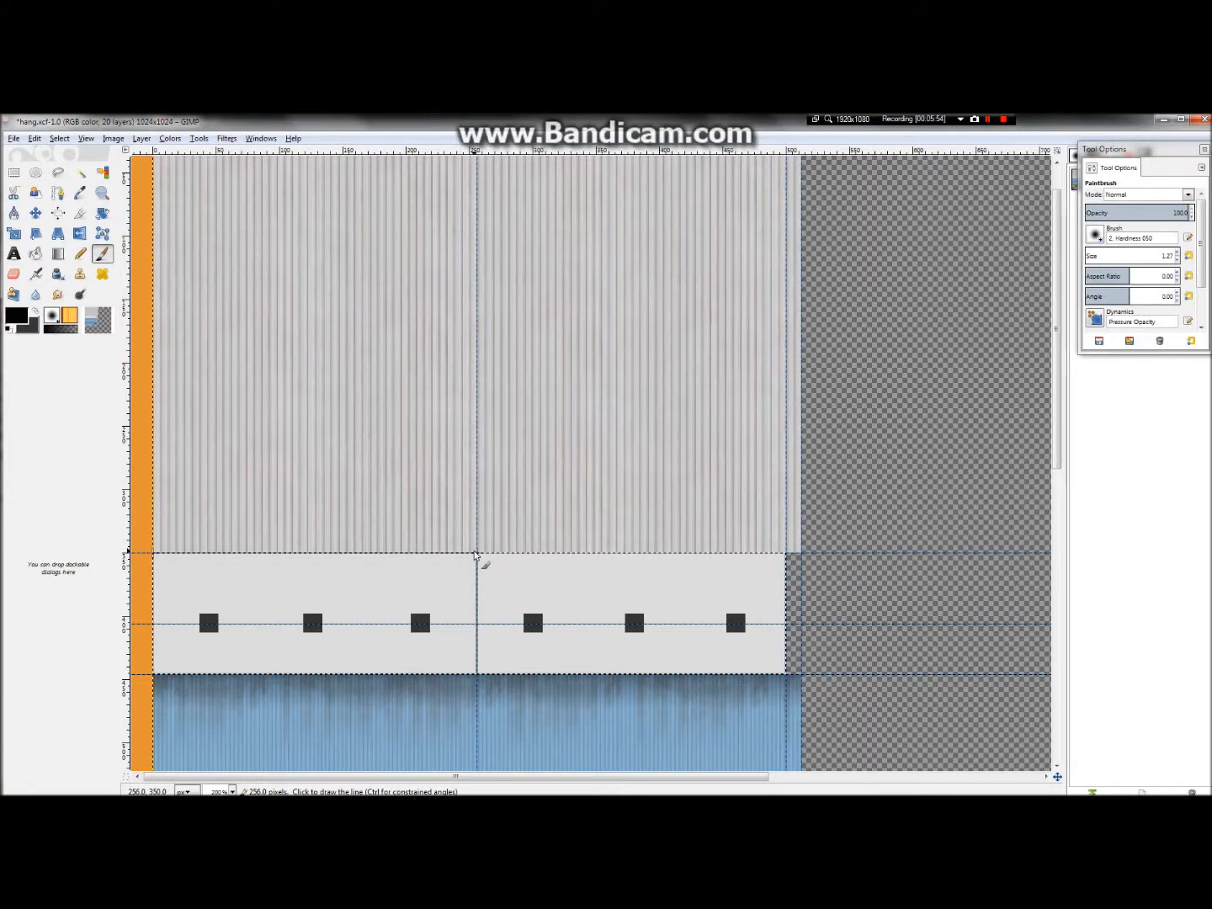
left_click(476, 556, "shift")
- Dock the floating tool options back with the other dialogs and inspect the painted centre line up close
left_click_drag(1093, 167, 1122, 159)
left_click_drag(1118, 221, 1177, 163)
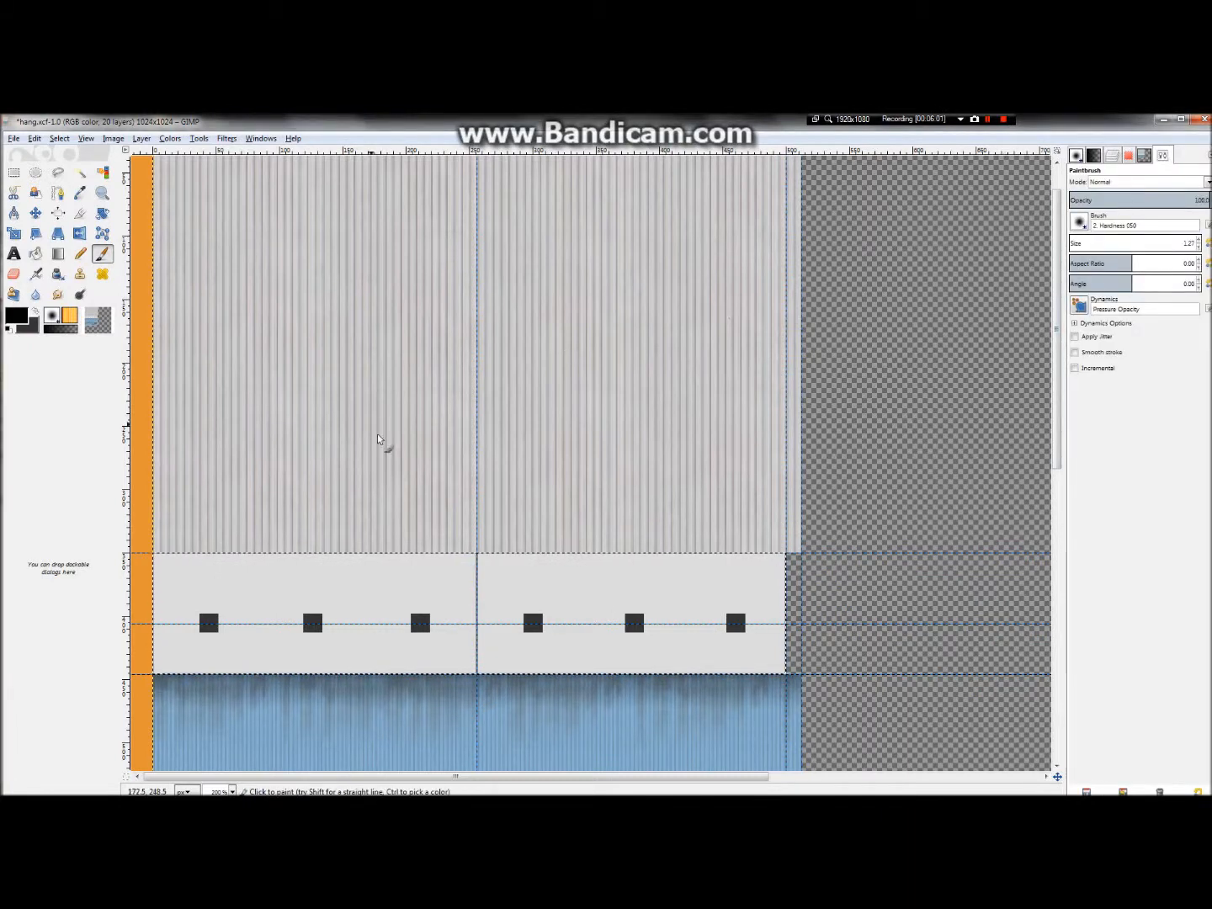
scroll(477, 685, "up", 3)
scroll(466, 595, "up", 3)
scroll(460, 568, "down", 2)
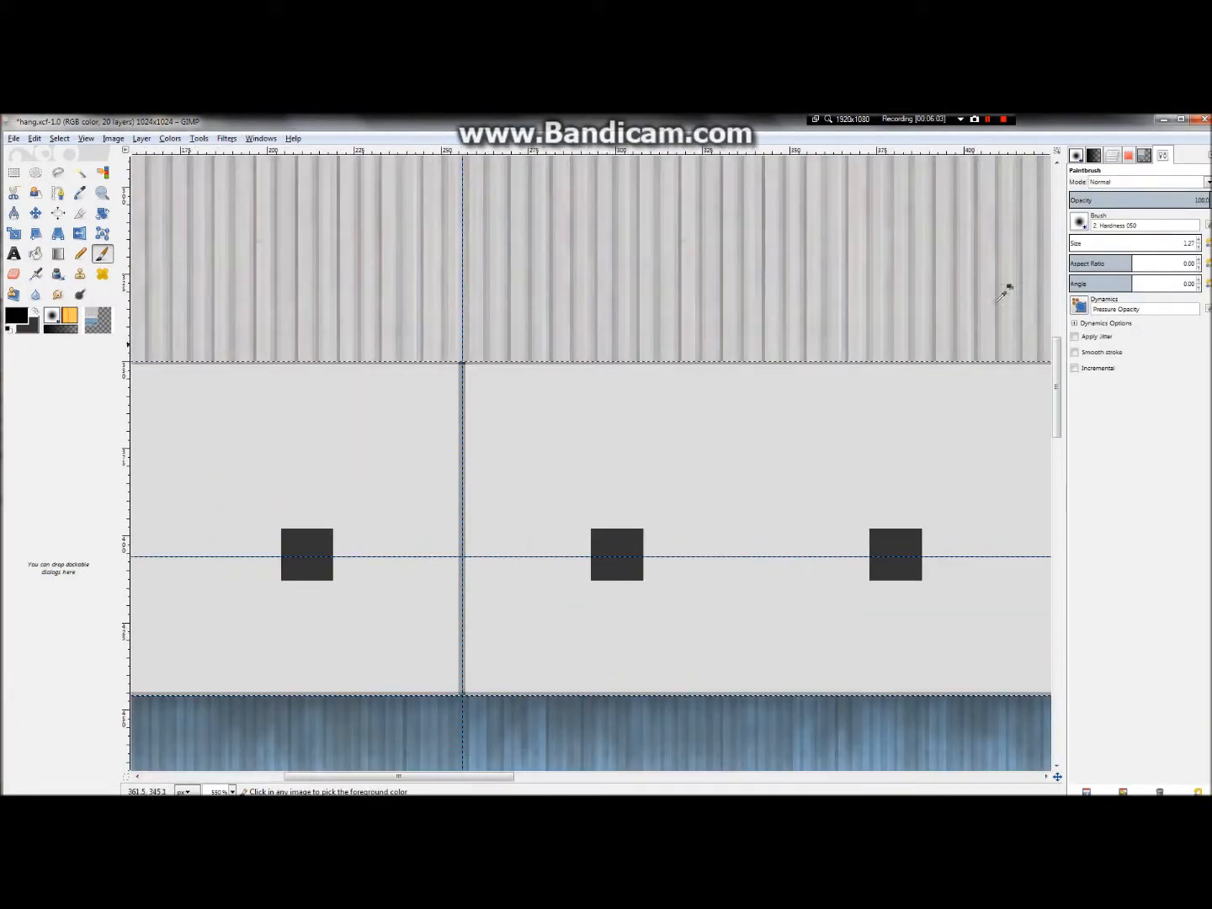
- Duplicate layer f2 and merge the copy down into f2 to darken the black door lines
left_click(1111, 156)
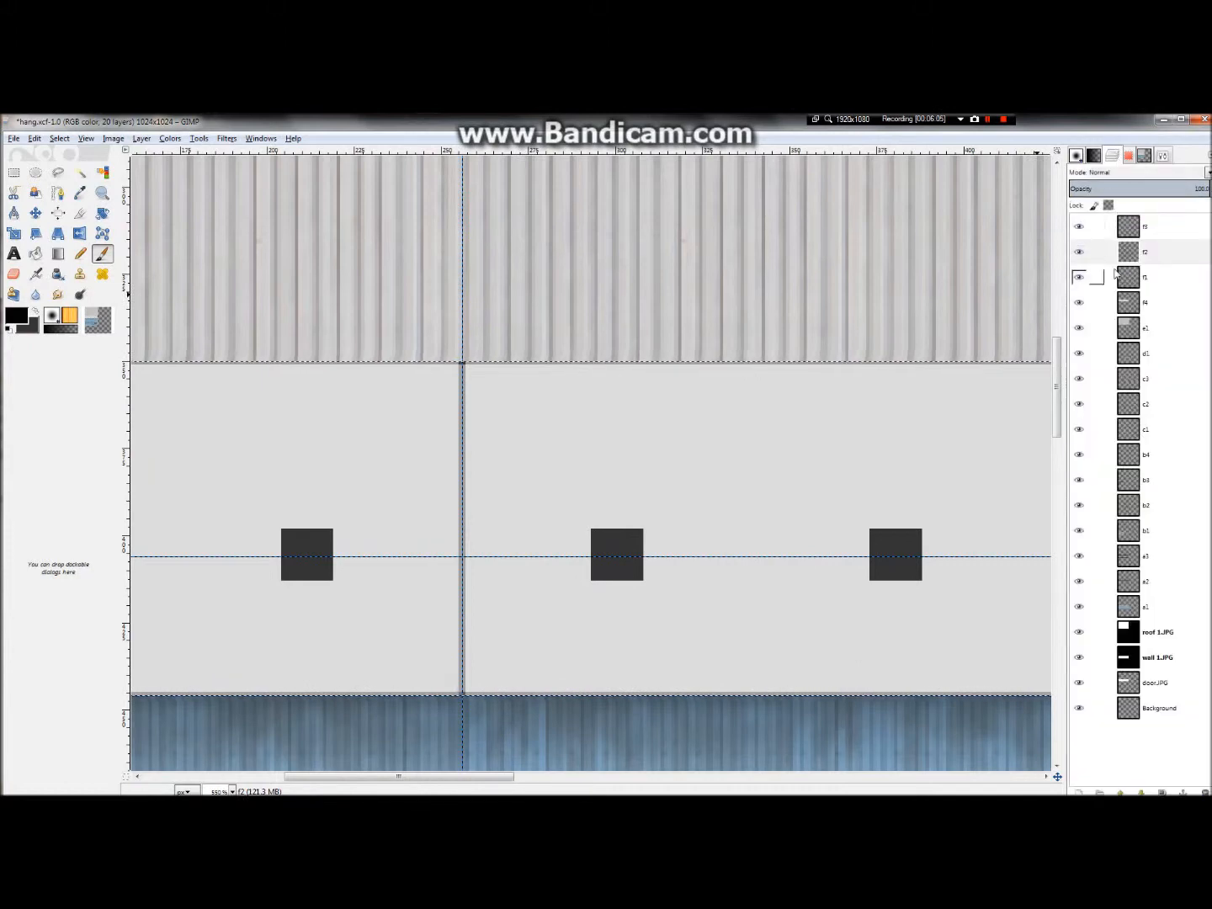
left_click(1145, 252)
scroll(514, 487, "down", 2)
scroll(449, 486, "up", 2)
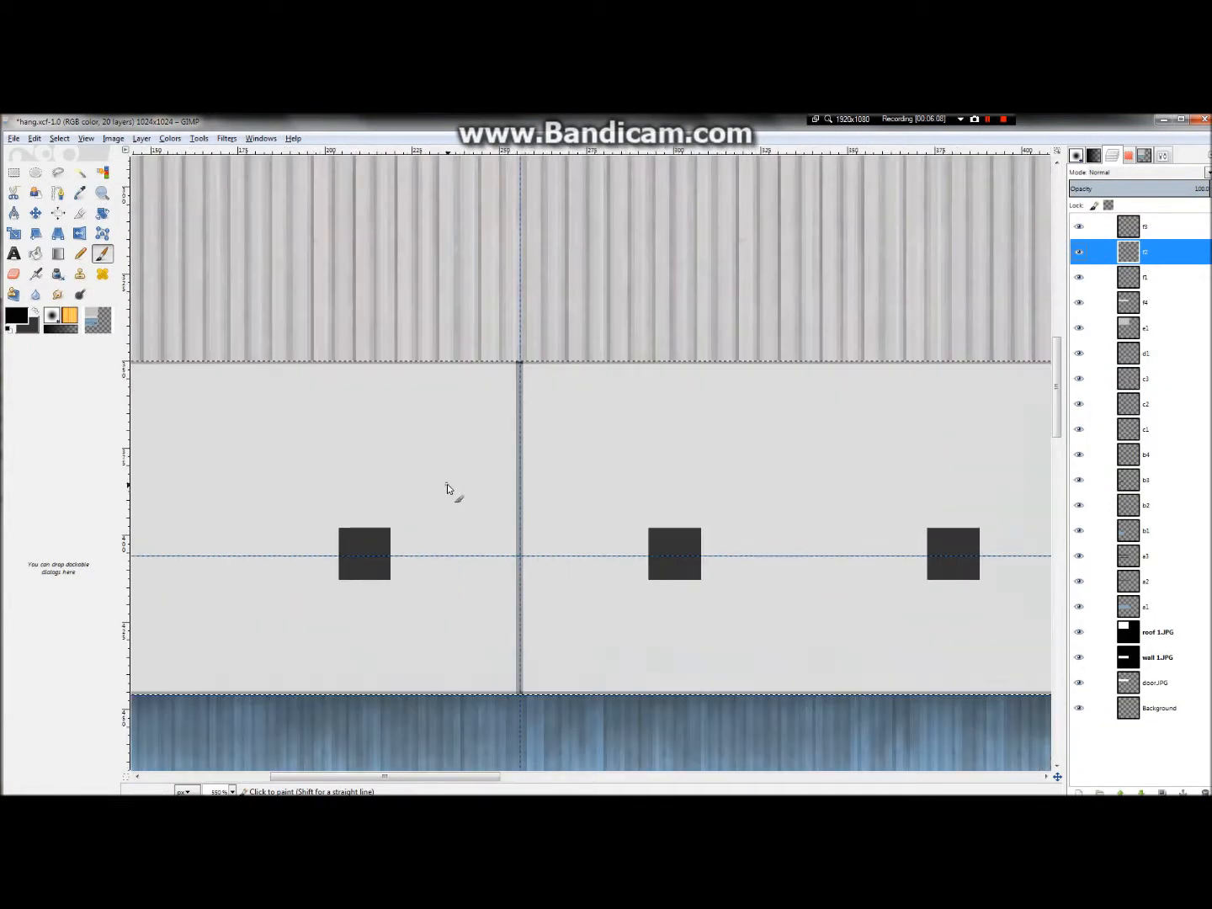
scroll(452, 490, "up", 2)
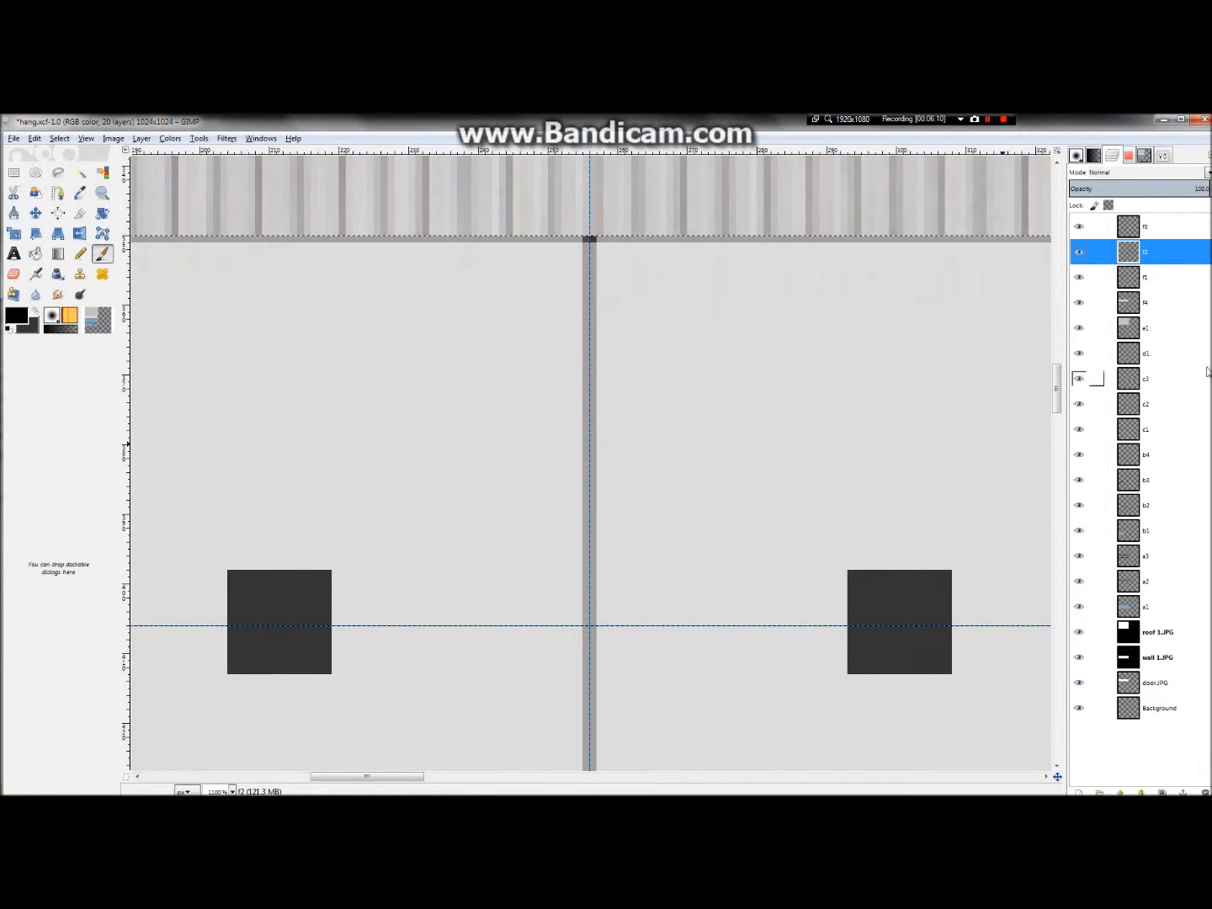
key("shift+ctrl+d")
scroll(601, 438, "down", 5)
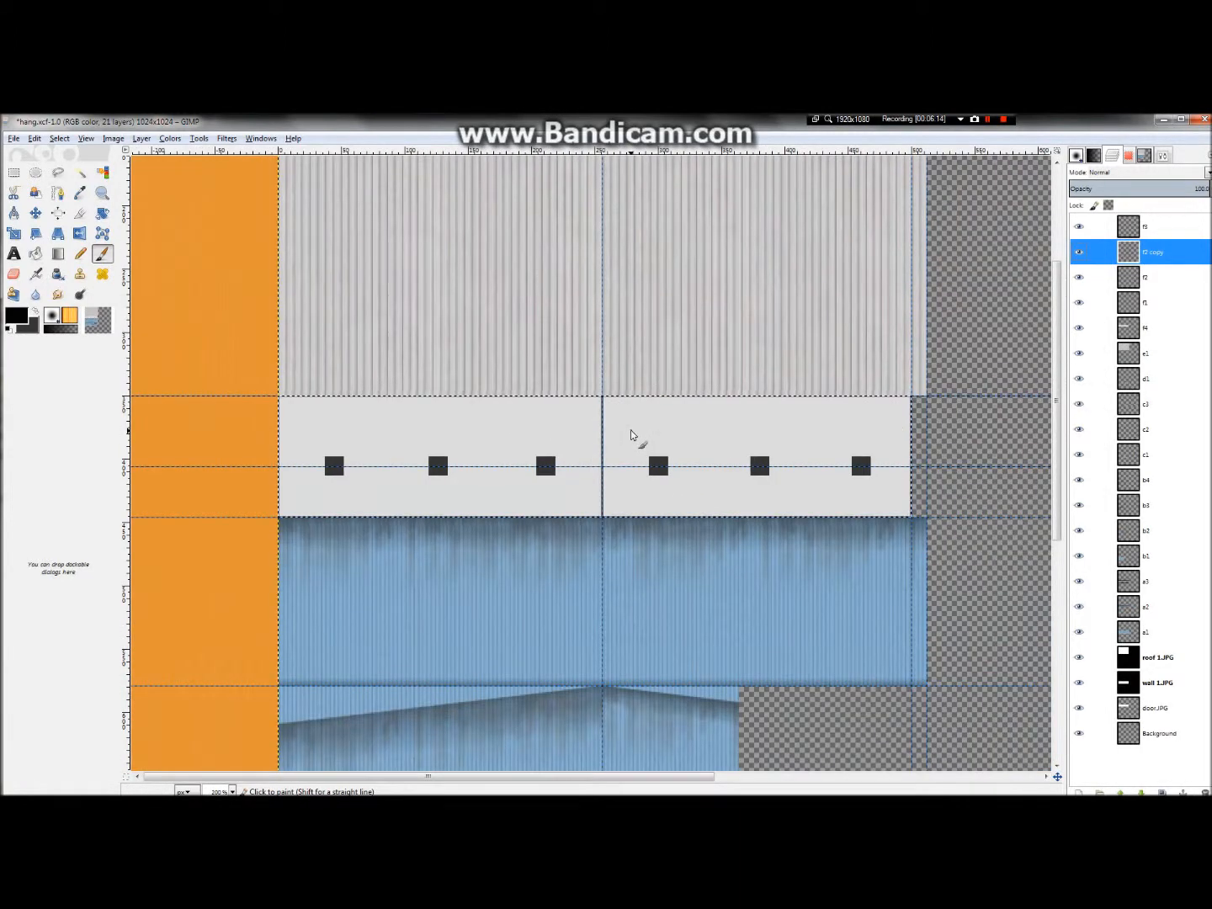
scroll(460, 433, "up", 1)
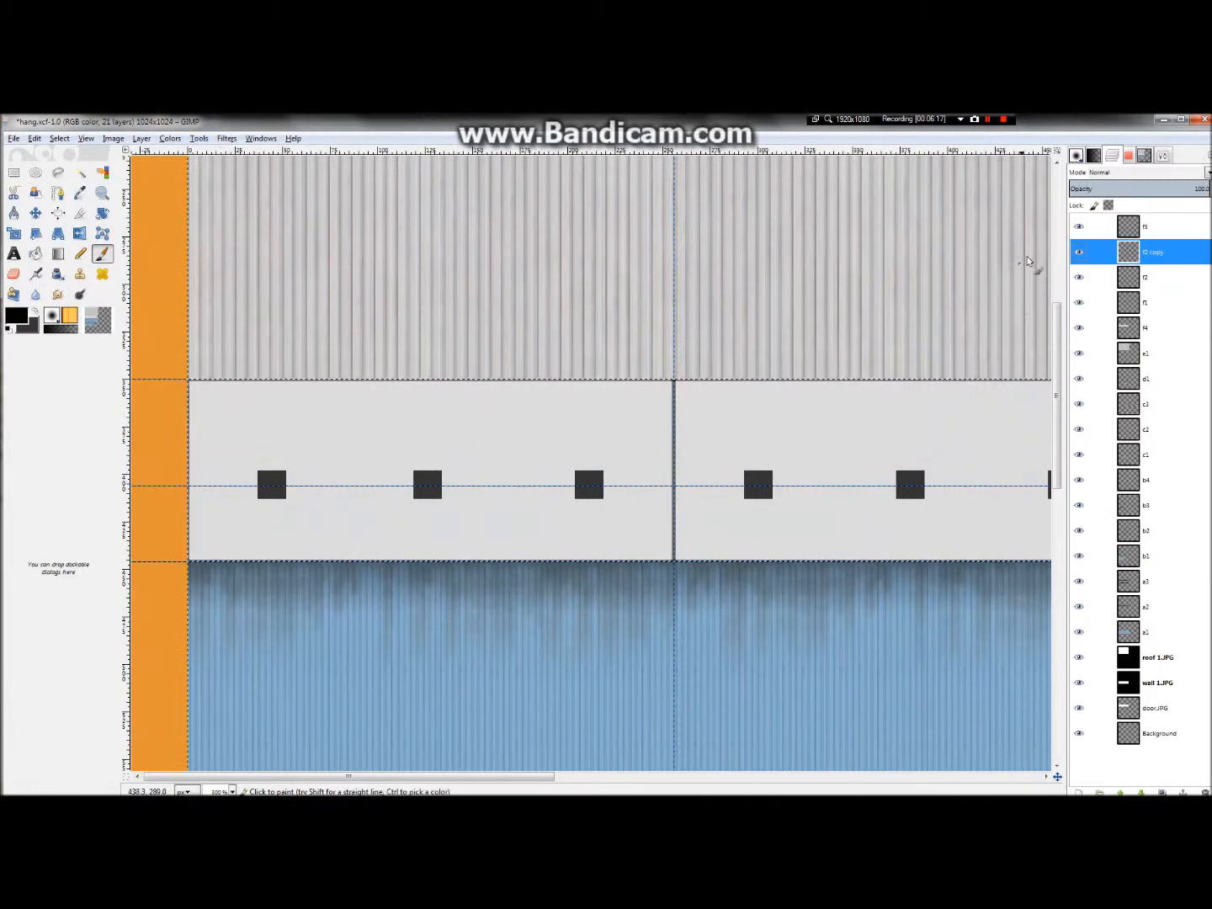
right_click(1094, 252)
left_click(1065, 354)
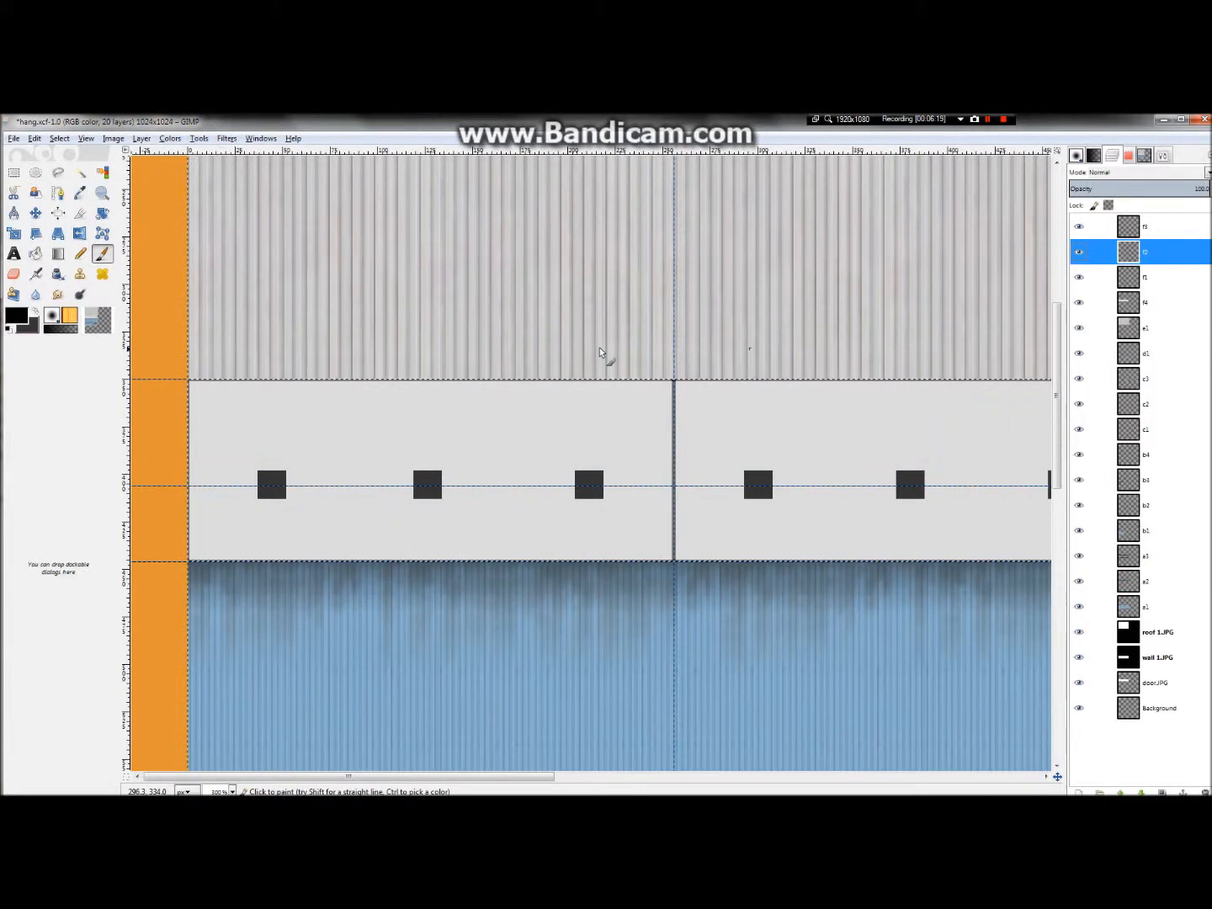
scroll(689, 392, "down", 2)
scroll(692, 413, "up", 2)
scroll(730, 425, "down", 1)
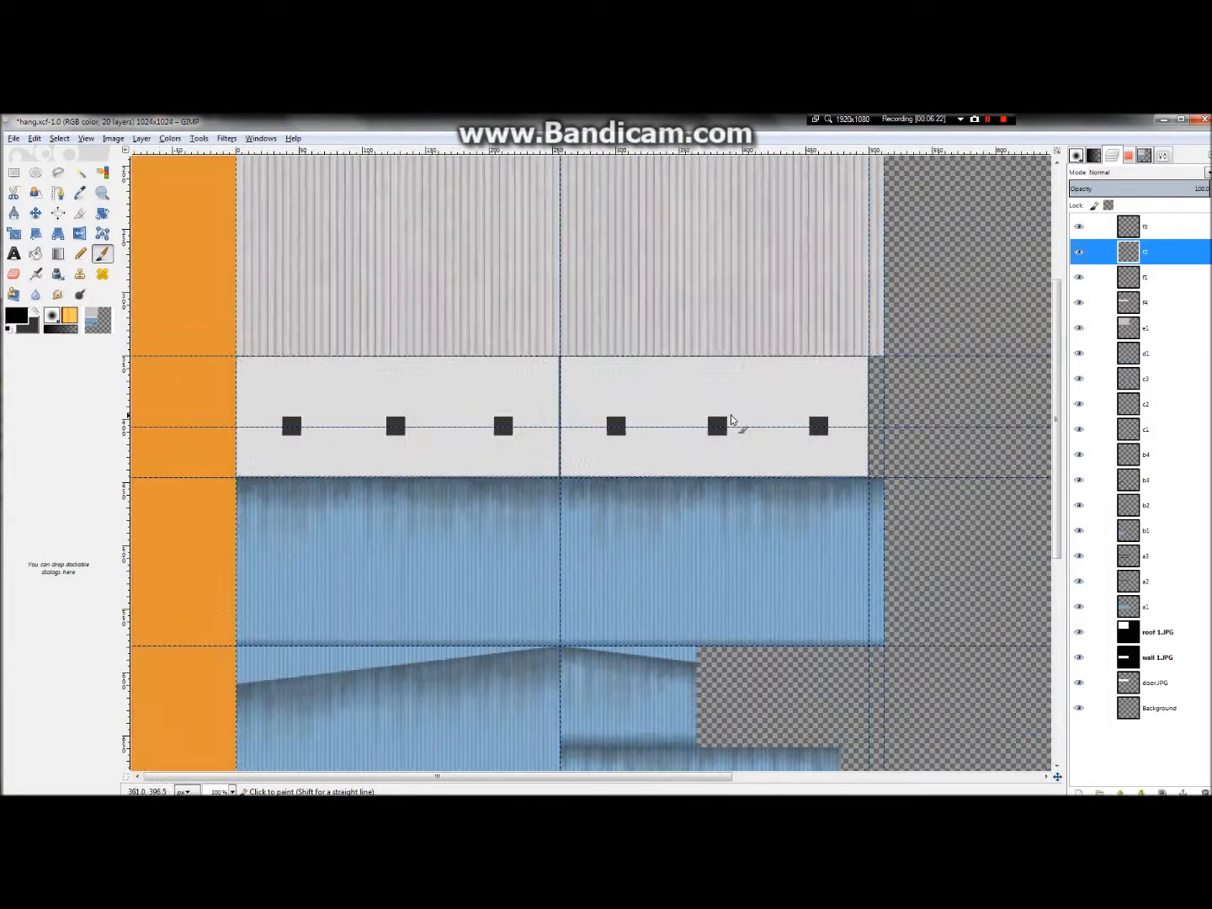
scroll(731, 424, "up", 1)
scroll(297, 377, "up", 1)
scroll(296, 377, "down", 1)
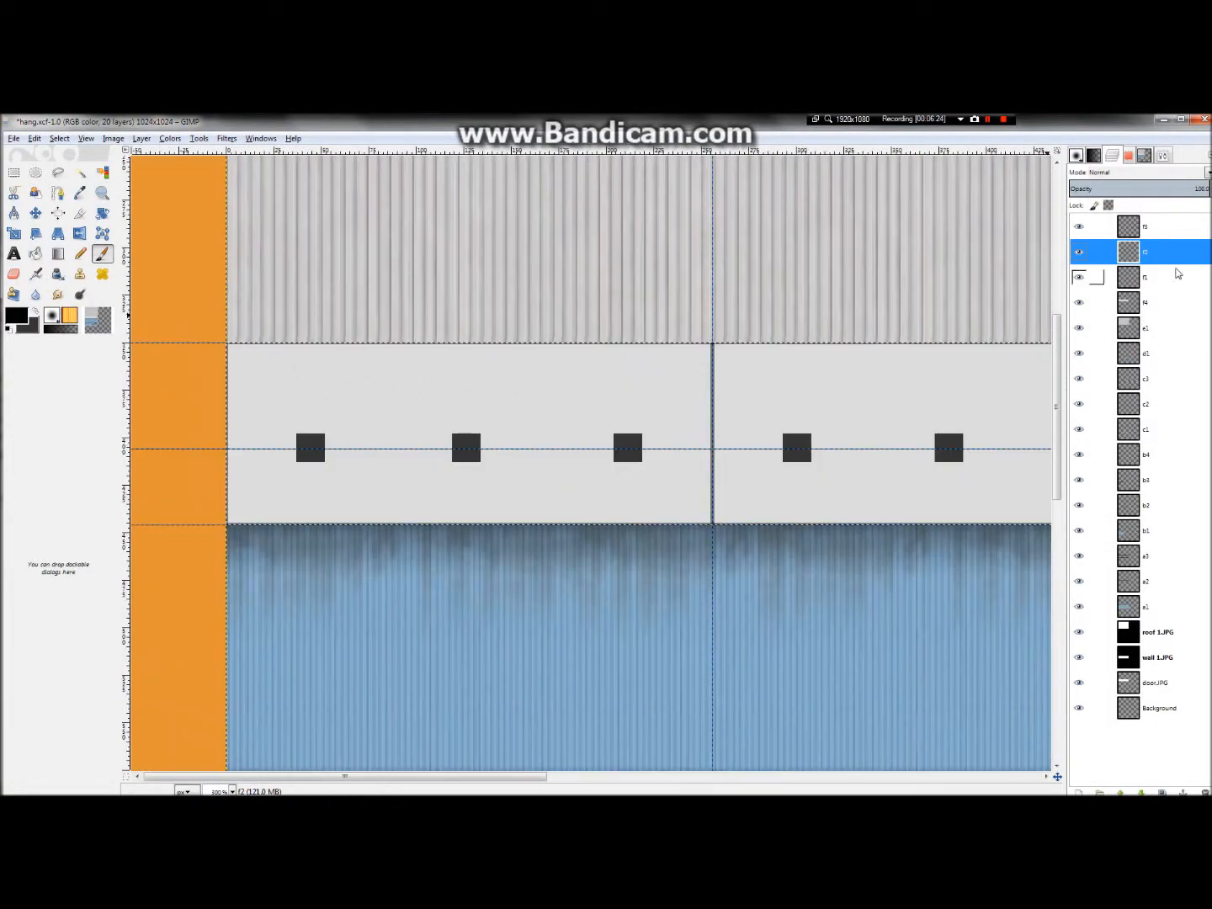
- On layer f3, paint a few soft black spots around the second window with the Paintbrush at size about 37
left_click(1158, 229)
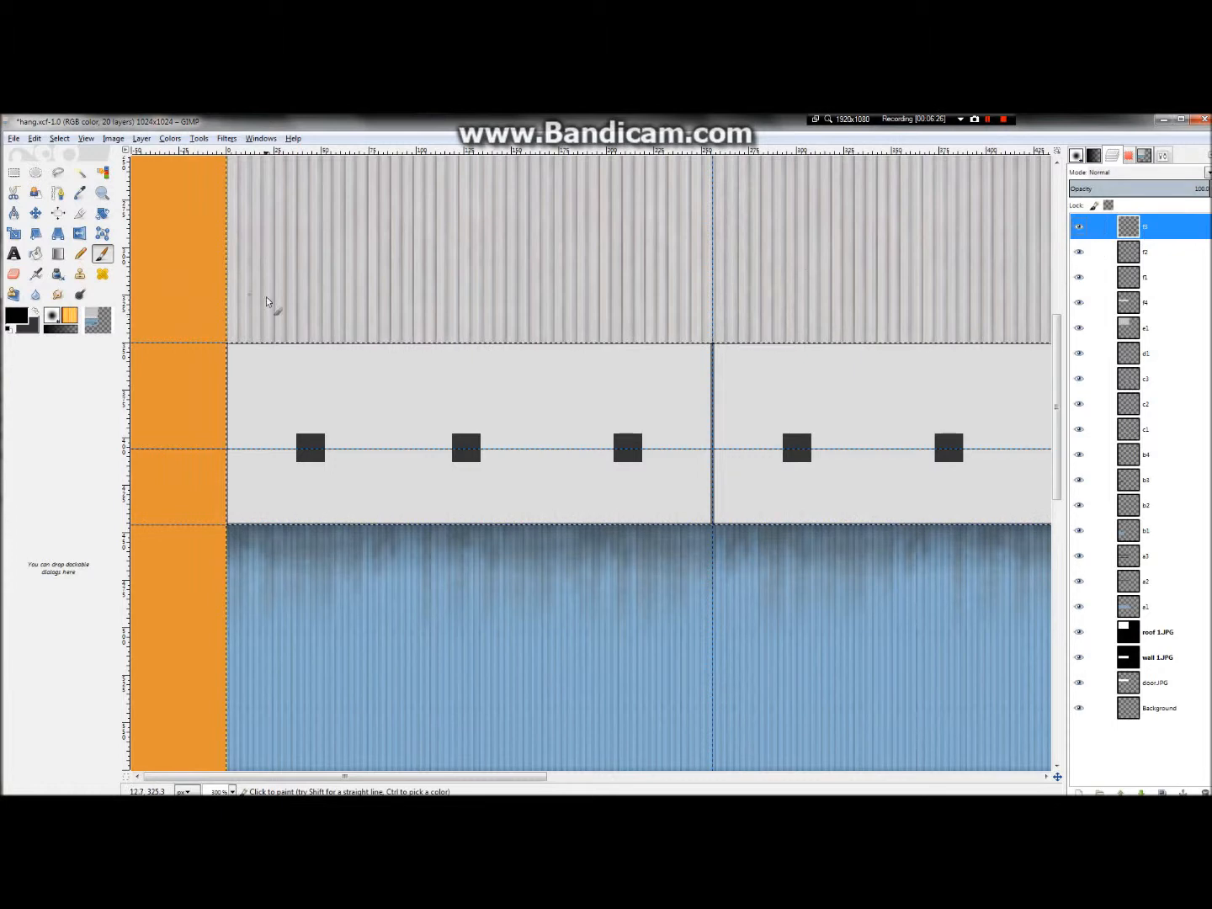
scroll(750, 446, "up", 1)
scroll(725, 487, "up", 2)
scroll(707, 536, "down", 3)
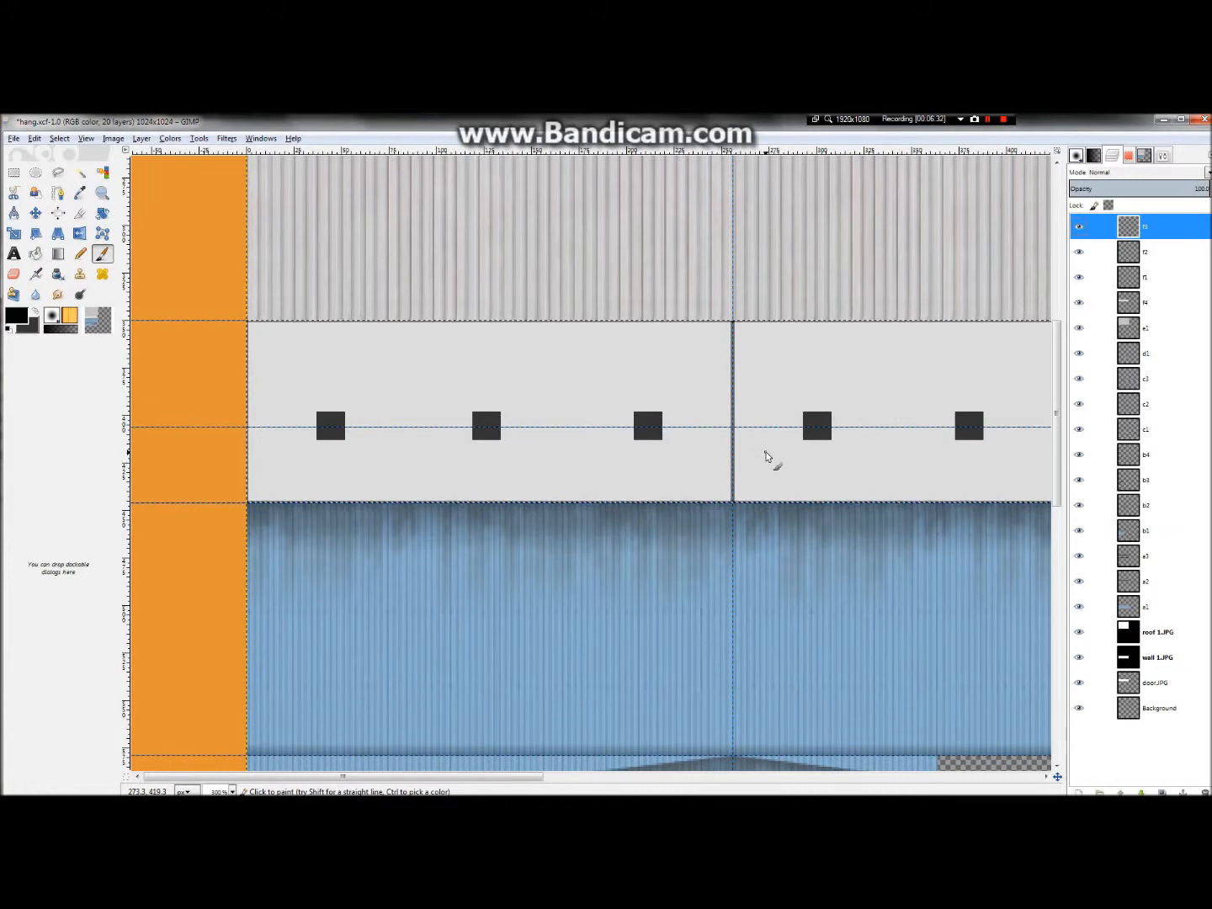
left_click(59, 293)
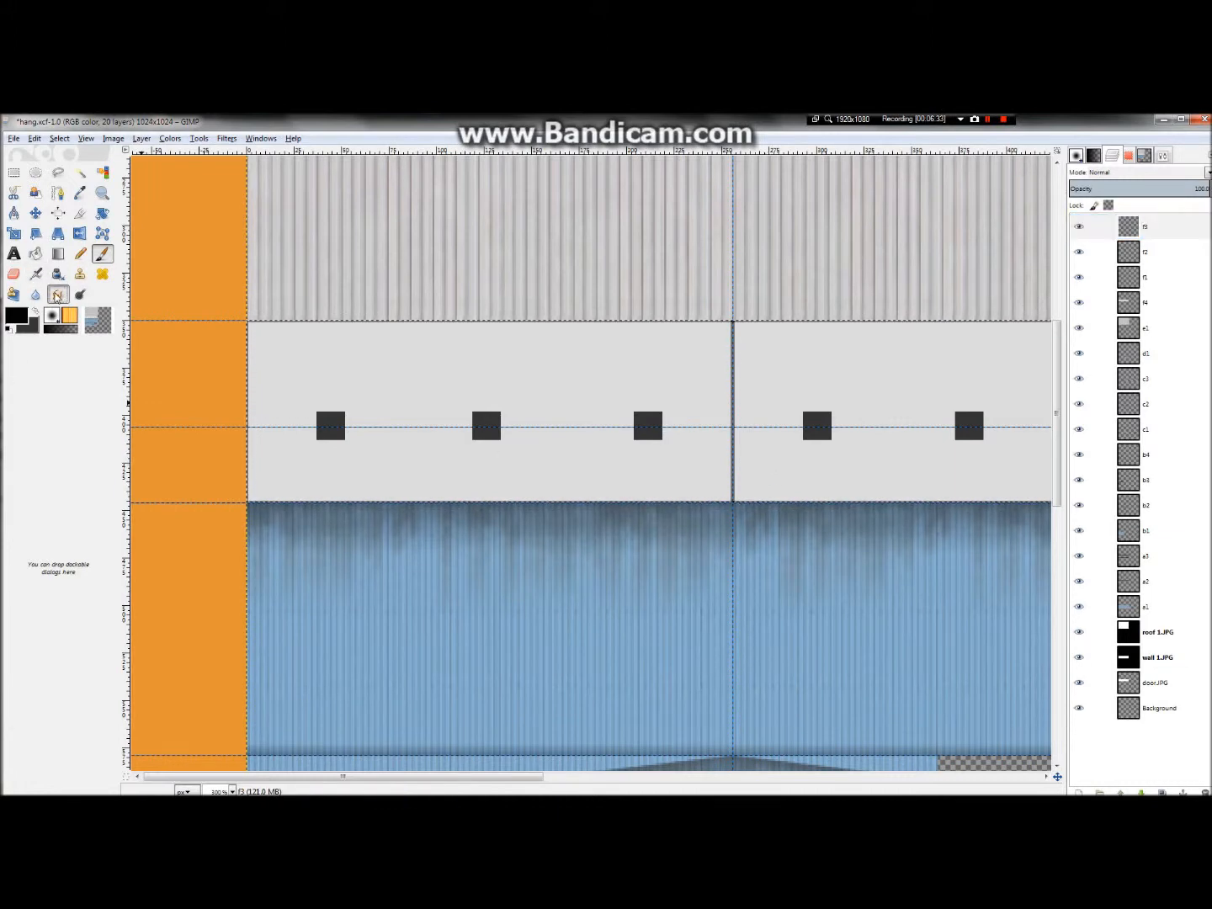
left_click(102, 253)
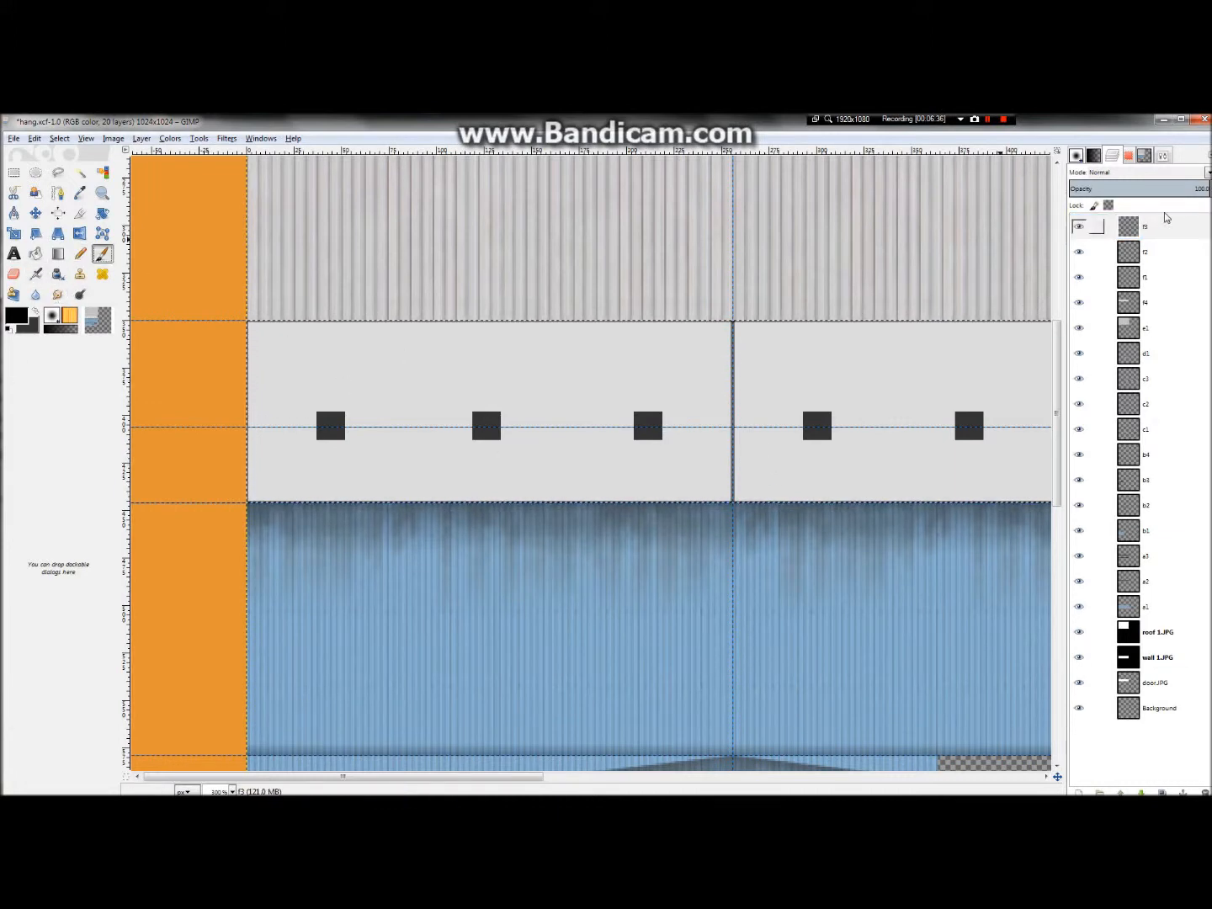
left_click(1165, 155)
left_click(1083, 243)
left_click(1075, 243)
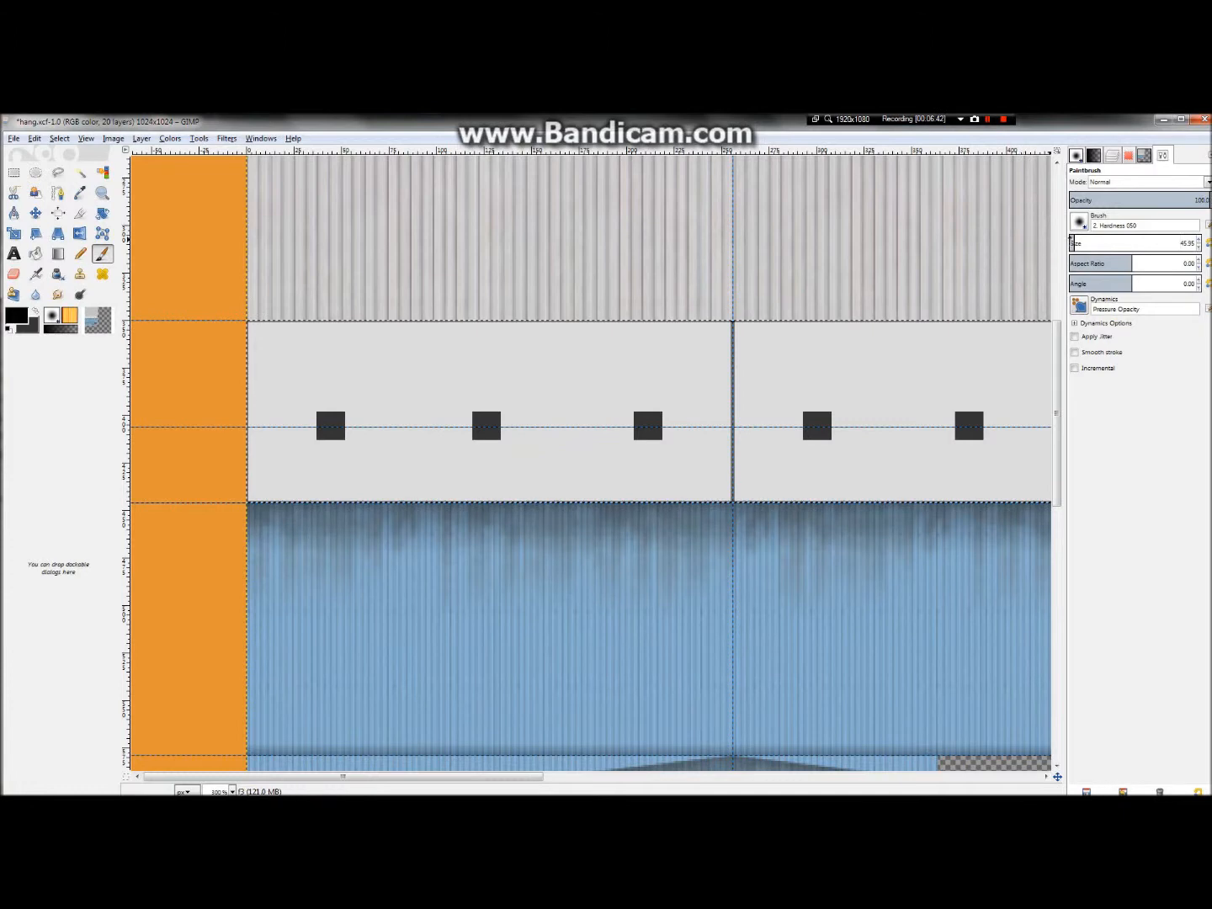
left_click_drag(1083, 243, 1079, 244)
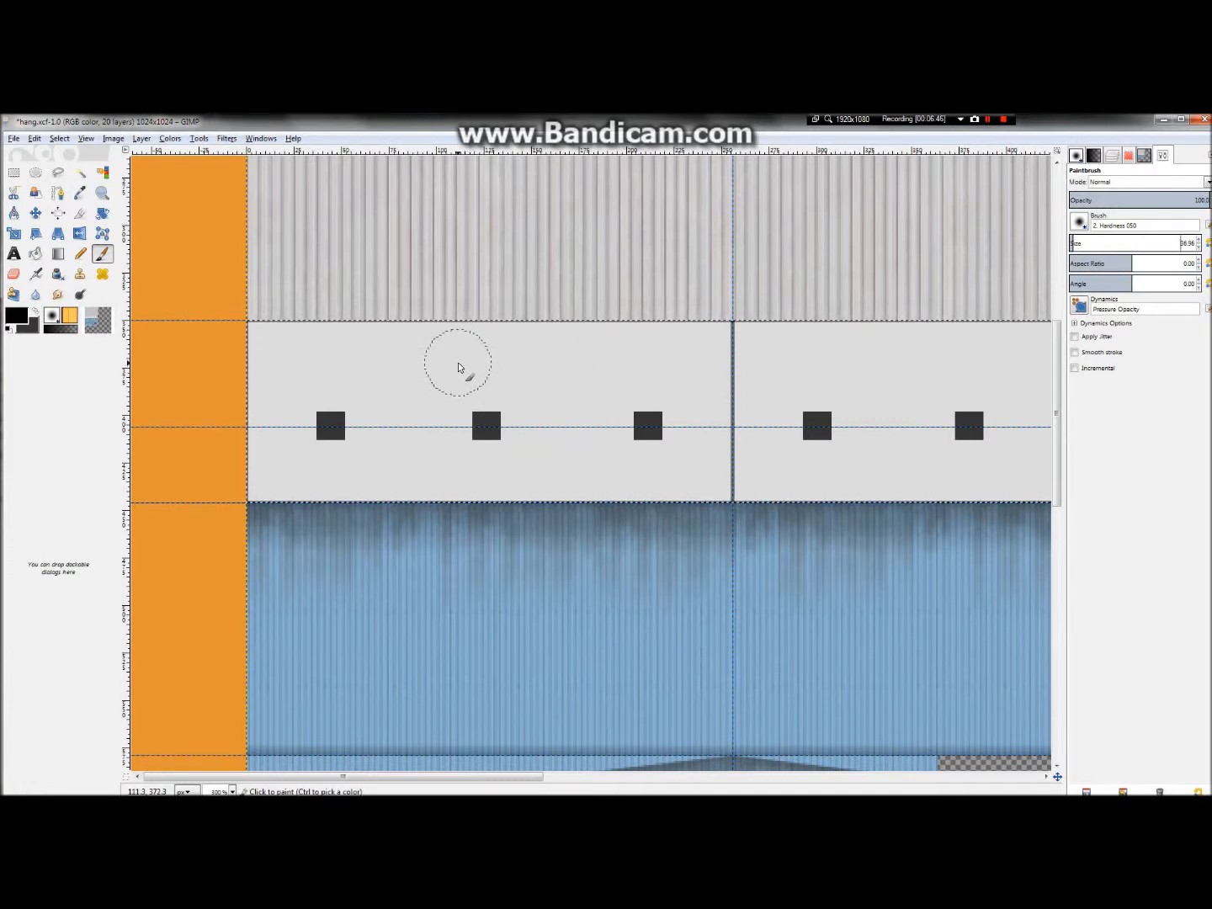
left_click_drag(478, 371, 506, 444)
left_click(436, 417)
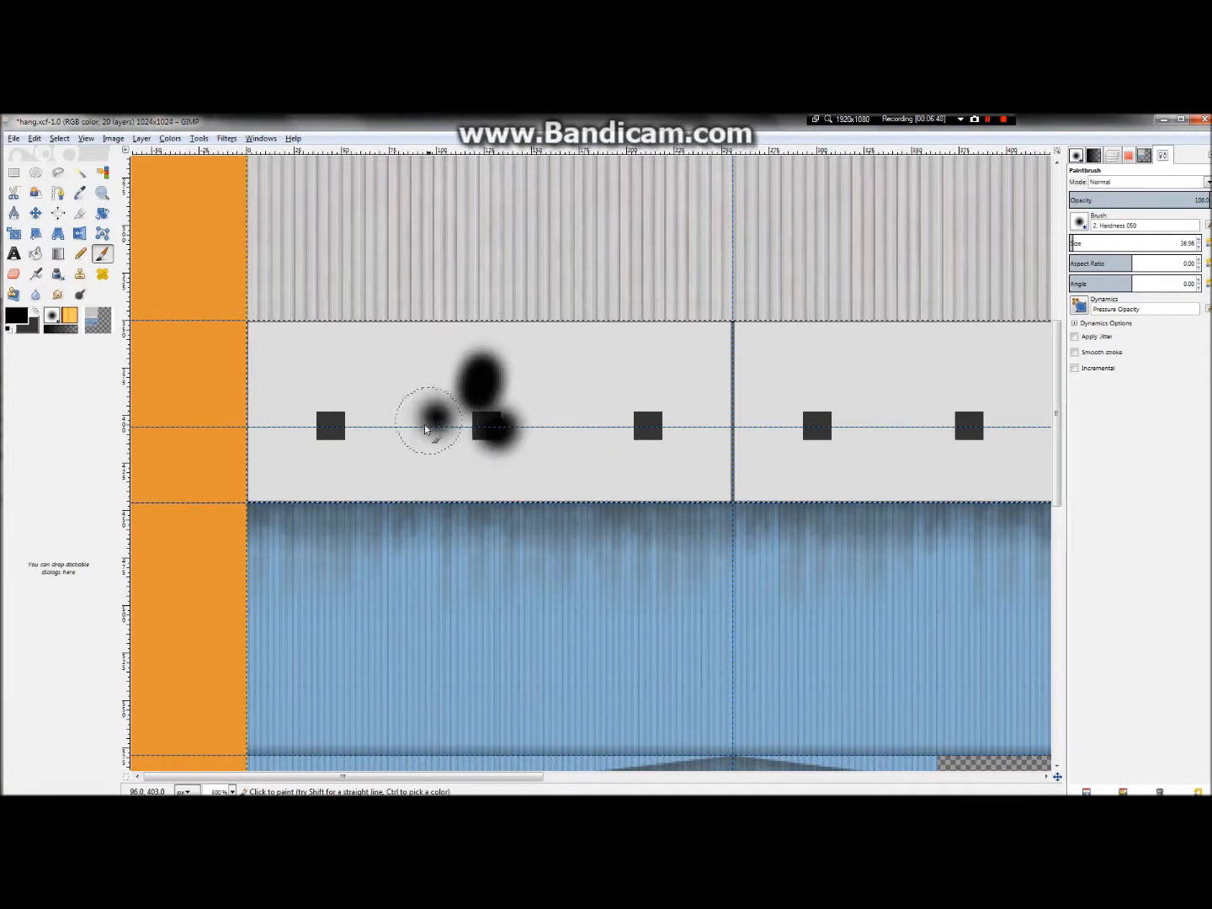
- Move layer f3 below layer f1 and paint more soft black blobs around the windows on the door's left half
left_click(1112, 157)
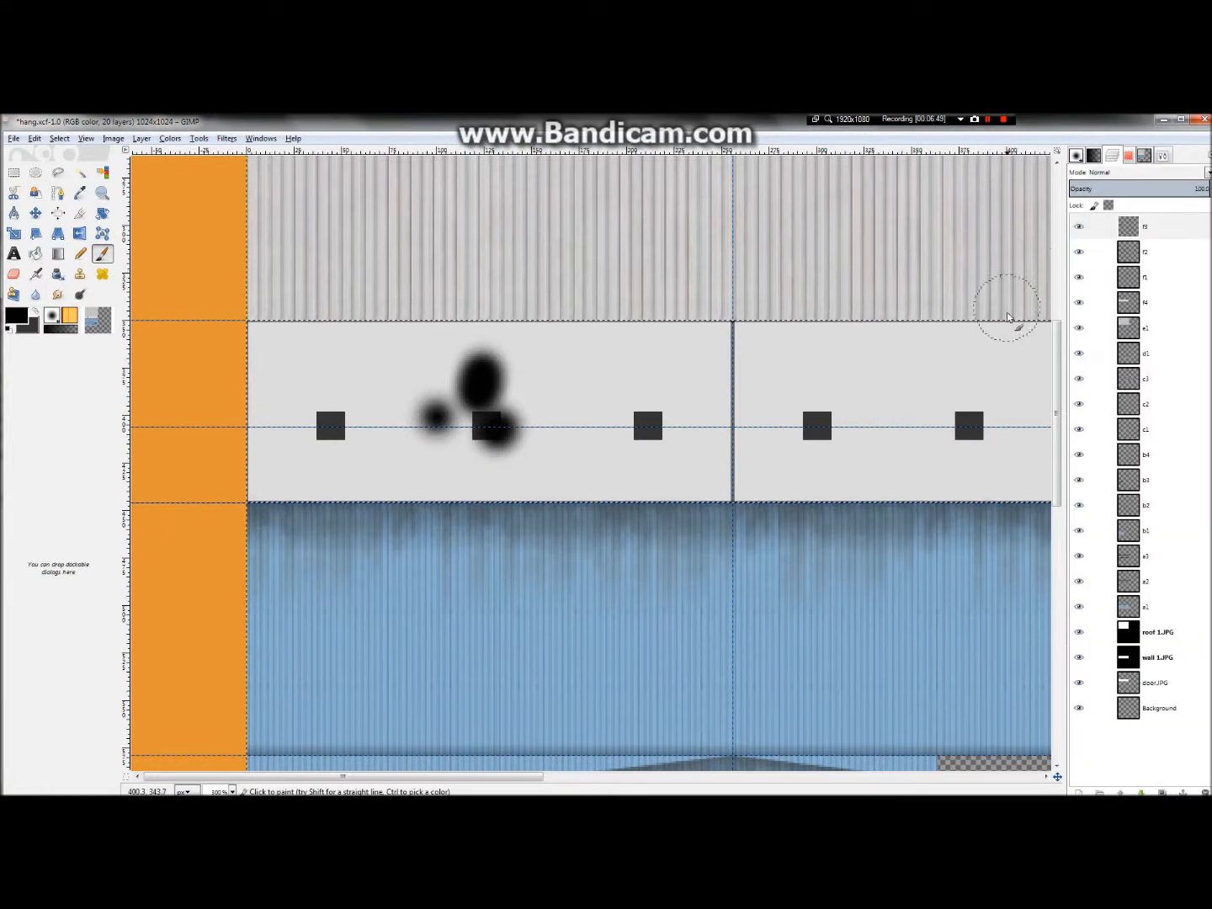
left_click_drag(1120, 229, 1143, 290)
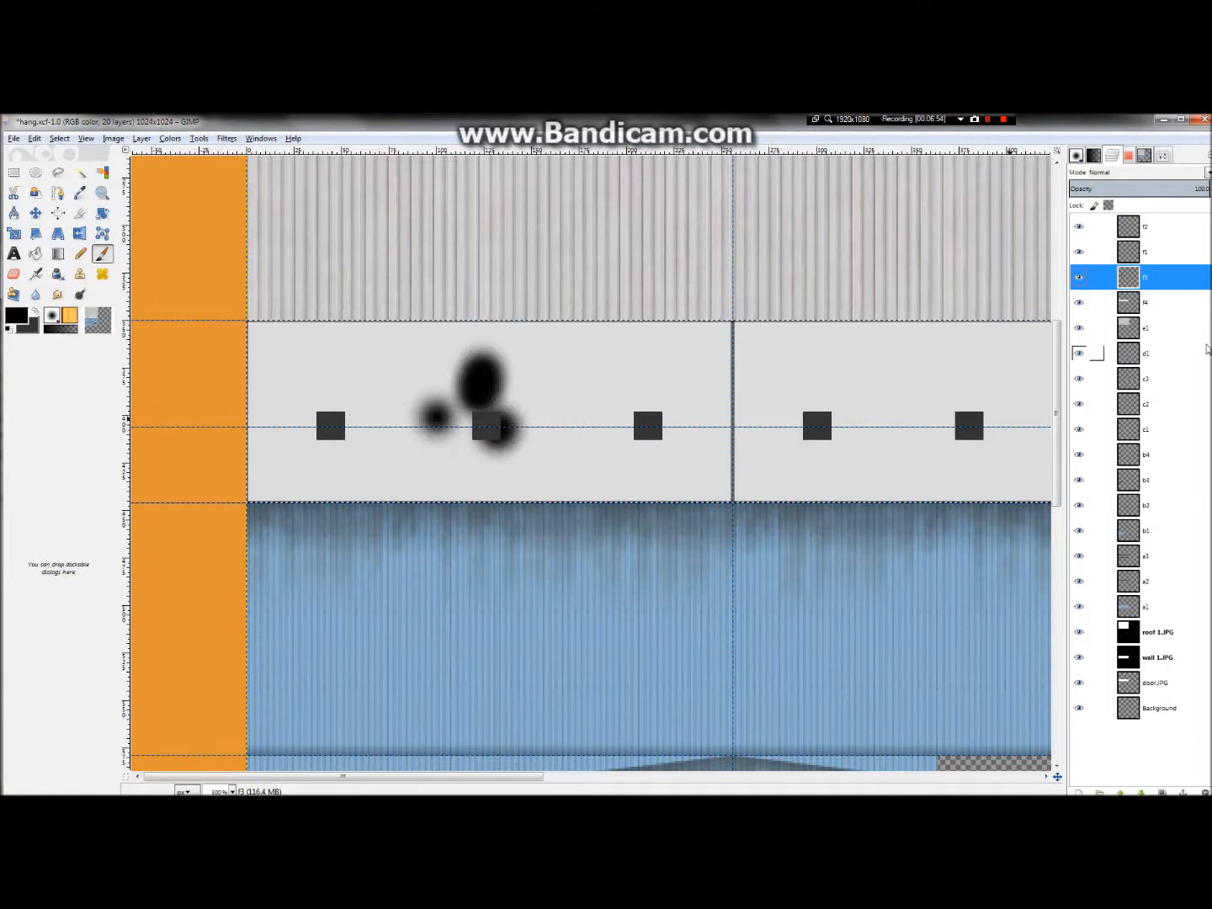
mouse_move(253, 403)
left_mouse_down()
mouse_move(311, 367)
mouse_move(363, 373)
left_mouse_up()
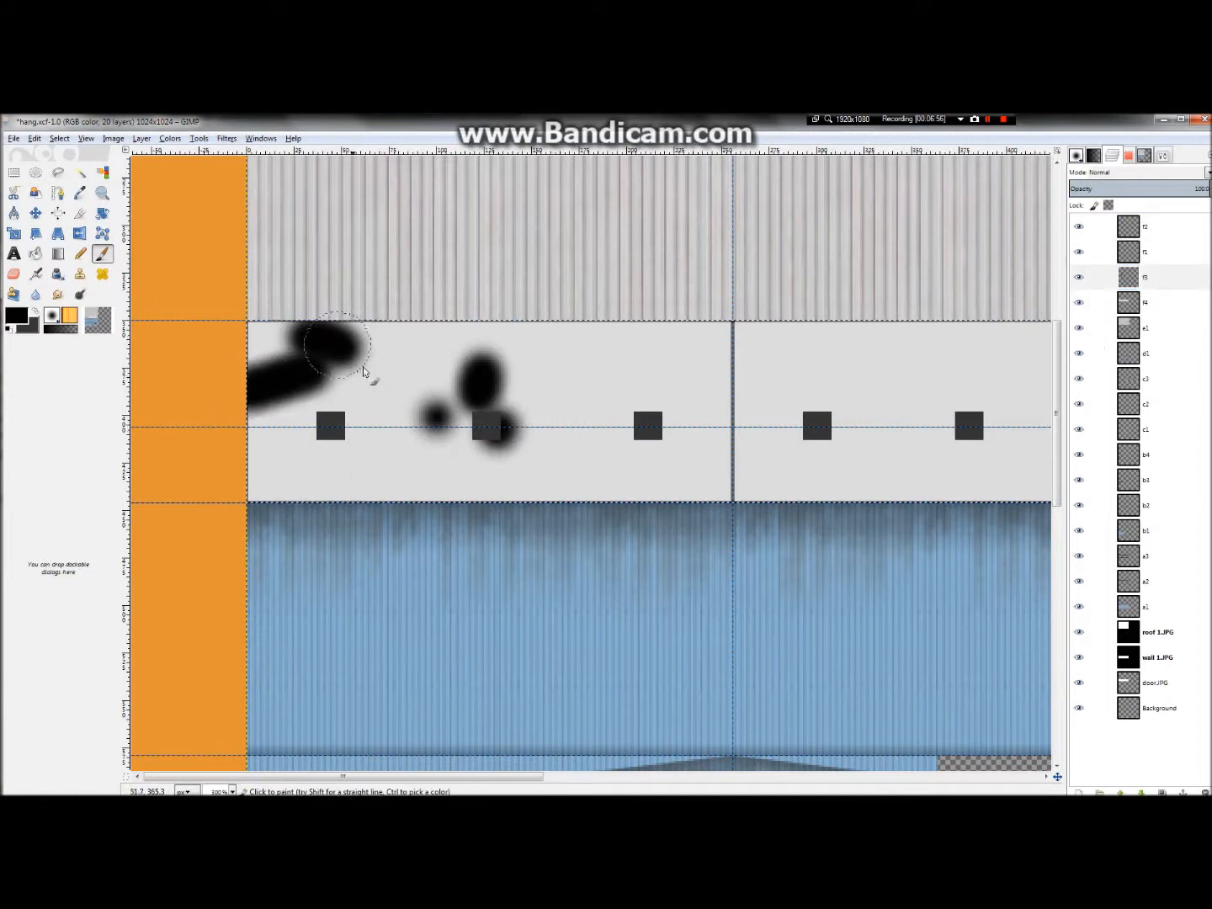
left_click(612, 466)
left_click_drag(691, 421, 671, 475)
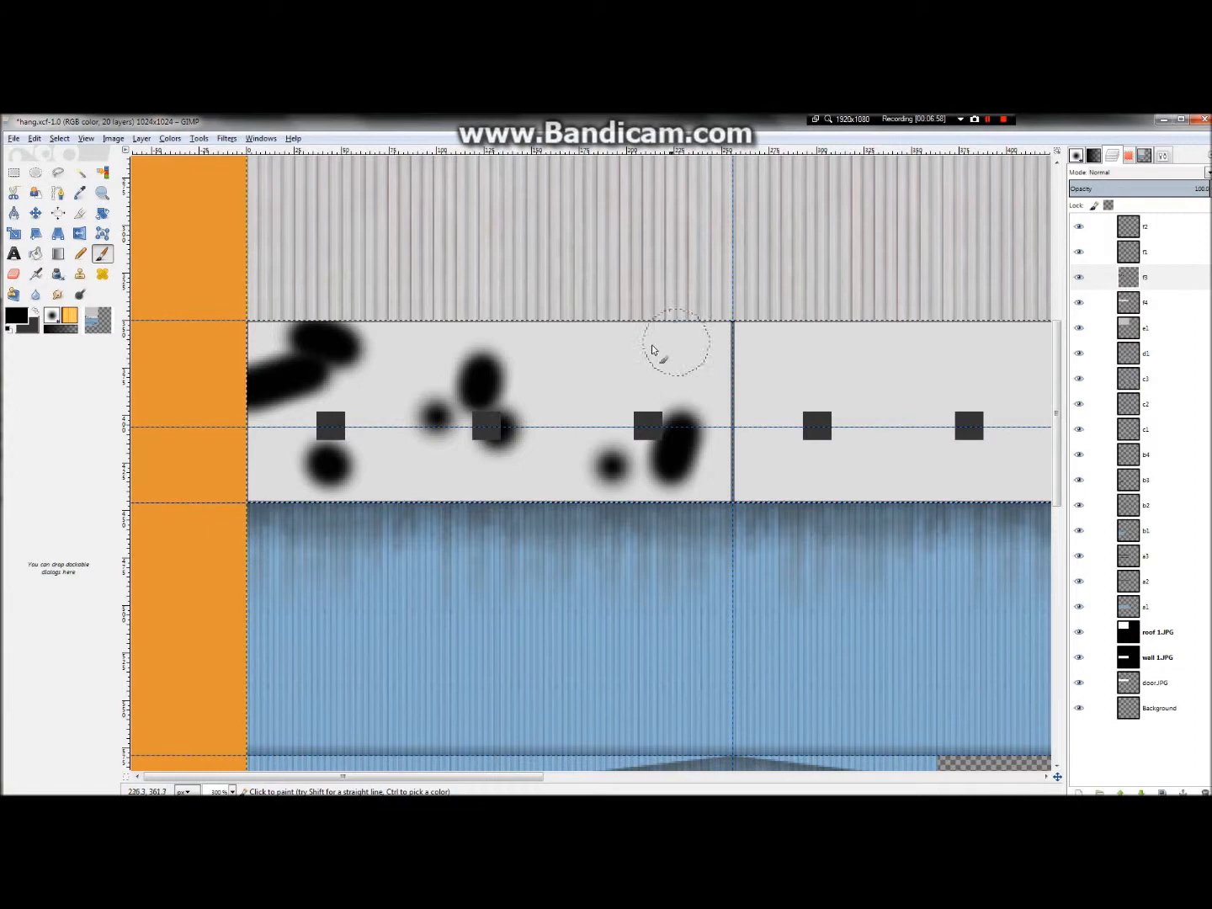
left_click_drag(687, 346, 628, 343)
left_click(526, 367)
- Paint soft black blobs and short strokes across the door's right half on layer f3
mouse_move(501, 781)
left_mouse_down()
mouse_move(661, 783)
mouse_move(467, 767)
left_mouse_up()
left_click_drag(489, 335, 529, 364)
left_click_drag(661, 347, 748, 377)
mouse_move(854, 341)
left_mouse_down()
mouse_move(880, 392)
mouse_move(810, 451)
left_mouse_up()
left_click_drag(778, 480, 698, 485)
left_click(586, 472)
left_click(524, 478)
mouse_move(492, 458)
left_mouse_down()
mouse_move(601, 352)
mouse_move(650, 394)
left_mouse_up()
left_click_drag(783, 452, 896, 482)
left_click_drag(812, 345, 726, 421)
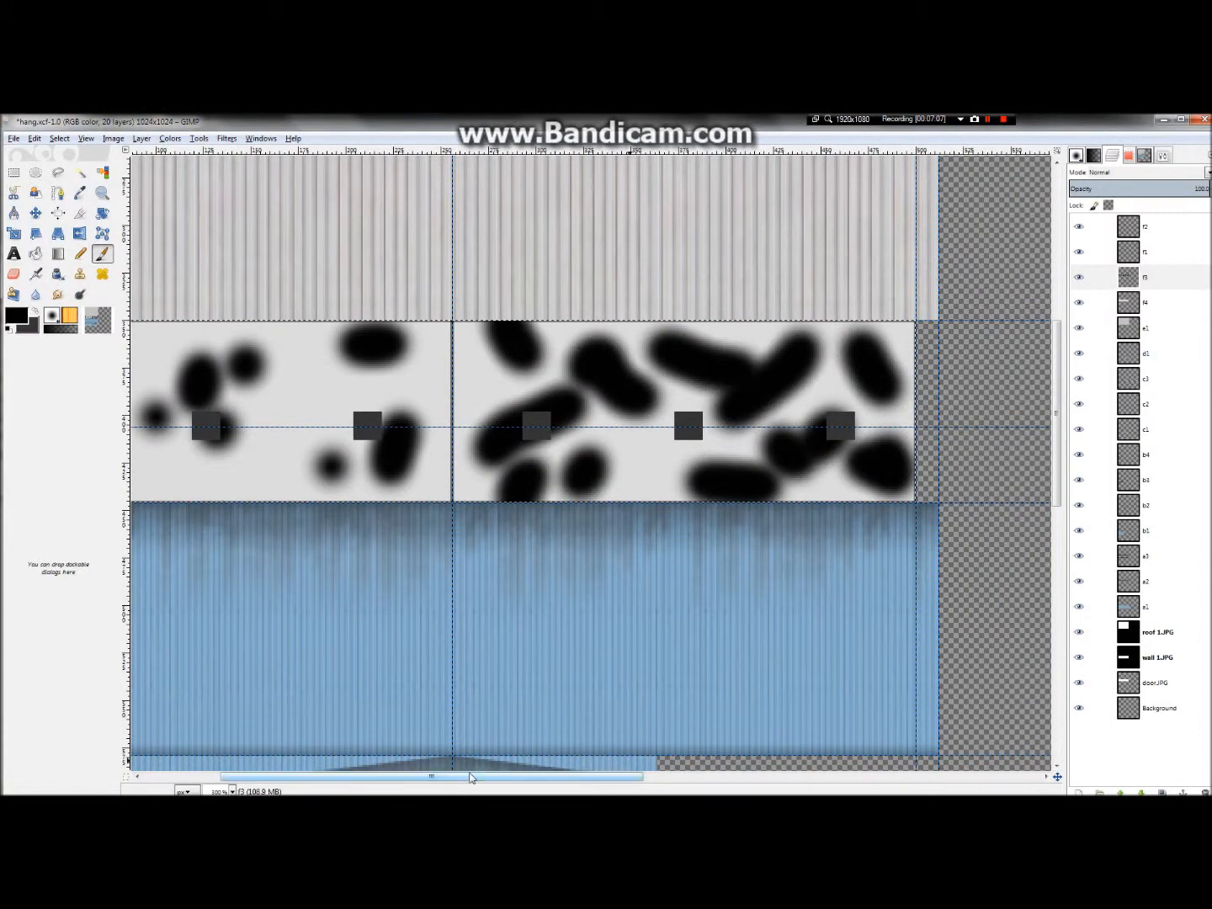
- Smudge the black blobs on layer f3 into streaky, cloudy stains across the whole door area
left_click_drag(548, 779, 470, 779)
left_click(57, 294)
mouse_move(554, 371)
left_mouse_down()
mouse_move(520, 344)
mouse_move(436, 343)
mouse_move(437, 394)
mouse_move(399, 377)
mouse_move(419, 403)
mouse_move(390, 471)
mouse_move(411, 506)
mouse_move(463, 501)
mouse_move(505, 474)
mouse_move(539, 516)
mouse_move(544, 482)
mouse_move(588, 442)
mouse_move(574, 416)
mouse_move(559, 472)
mouse_move(572, 468)
mouse_move(555, 401)
mouse_move(512, 338)
mouse_move(509, 421)
mouse_move(540, 400)
mouse_move(497, 339)
mouse_move(482, 382)
mouse_move(520, 428)
mouse_move(579, 332)
mouse_move(567, 419)
mouse_move(562, 333)
mouse_move(587, 441)
left_mouse_up()
mouse_move(418, 423)
left_mouse_down()
mouse_move(402, 360)
mouse_move(421, 430)
mouse_move(325, 437)
mouse_move(345, 347)
mouse_move(338, 428)
mouse_move(323, 439)
mouse_move(337, 285)
mouse_move(379, 402)
mouse_move(327, 318)
mouse_move(373, 375)
mouse_move(390, 470)
mouse_move(408, 414)
mouse_move(444, 497)
left_mouse_up()
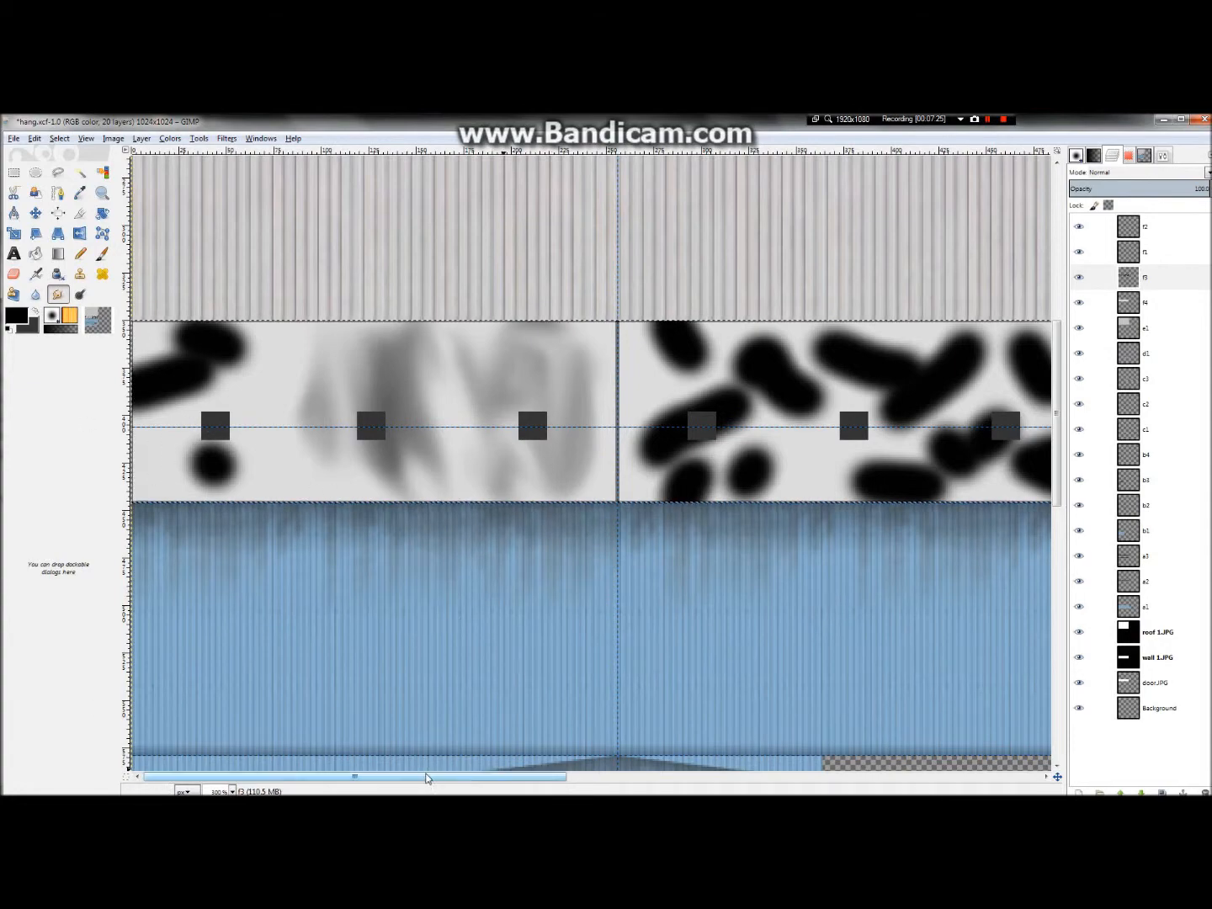
scroll(465, 725, "down", 1)
scroll(344, 526, "up", 1)
left_click_drag(264, 480, 315, 431)
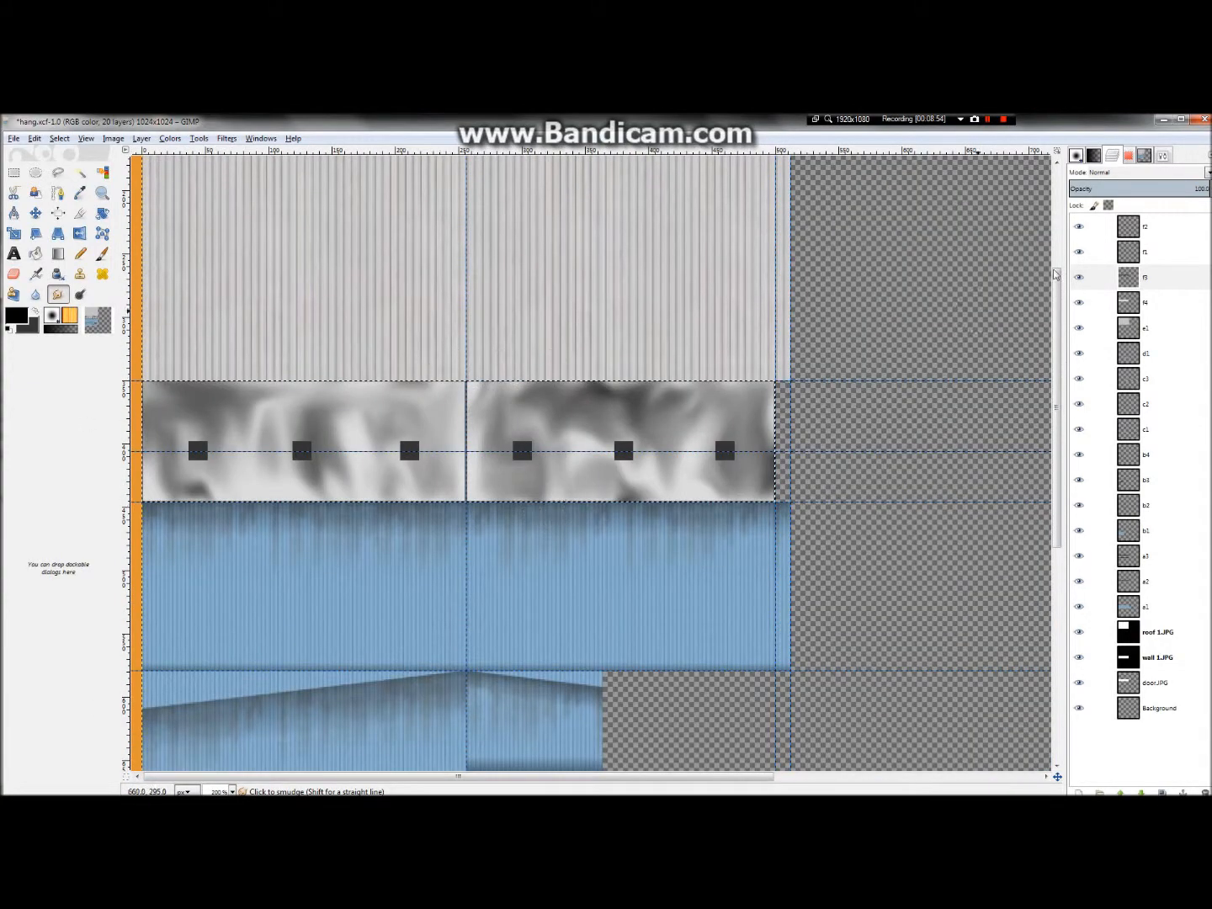
- Lower the opacity of layer f3 to about 25 percent and check the faded stains on the door
left_click_drag(1160, 187, 1104, 197)
scroll(616, 509, "down", 2)
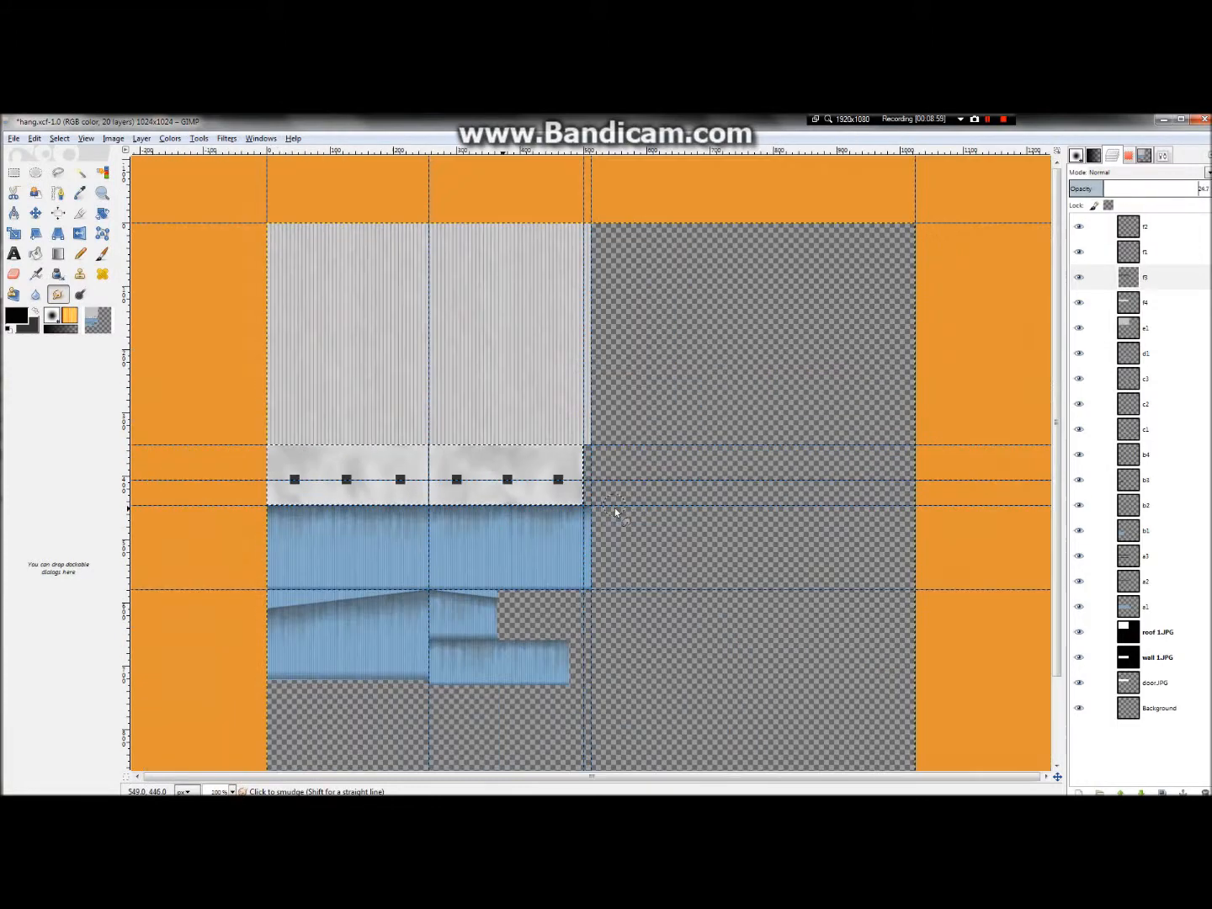
scroll(233, 468, "up", 2)
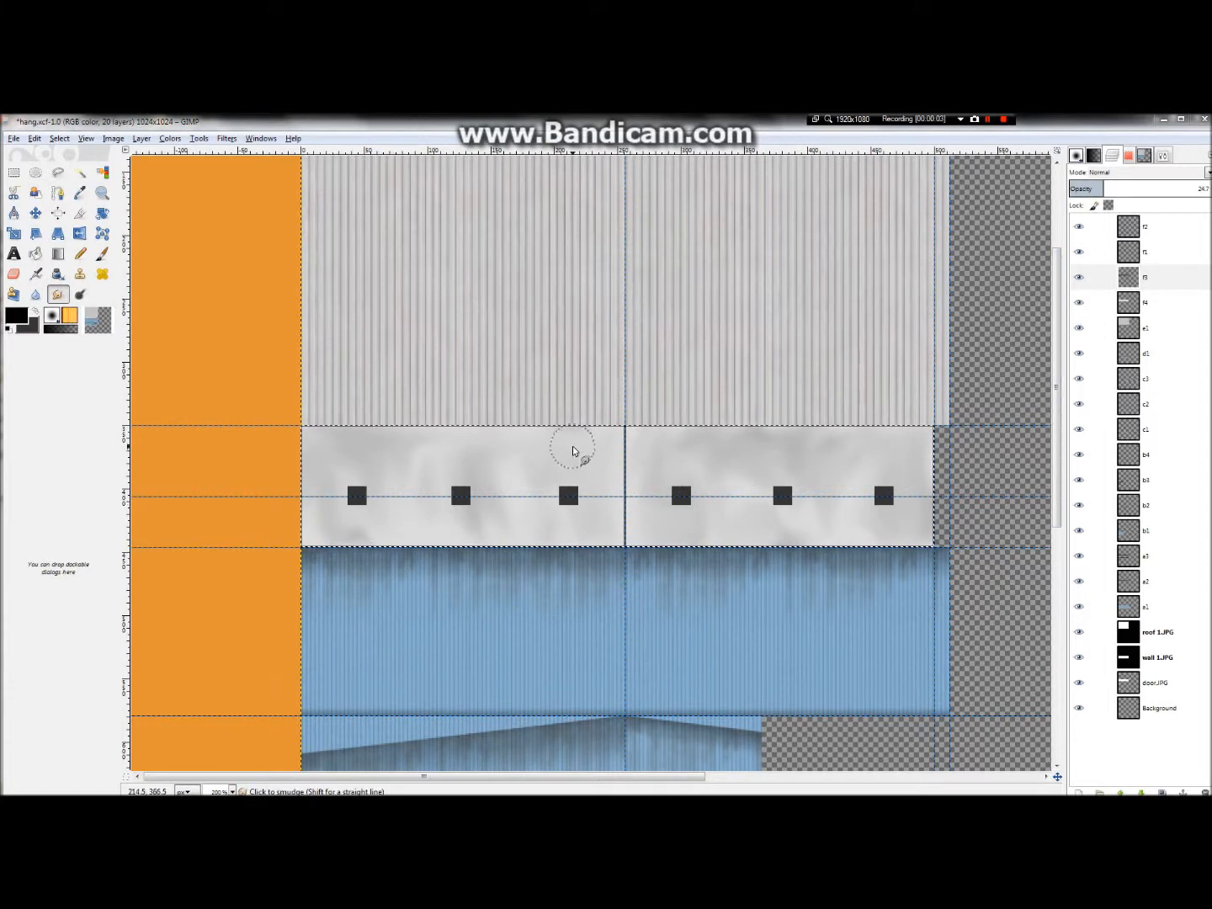
left_click_drag(1058, 417, 1058, 337)
scroll(620, 495, "down", 3)
scroll(558, 486, "up", 3)
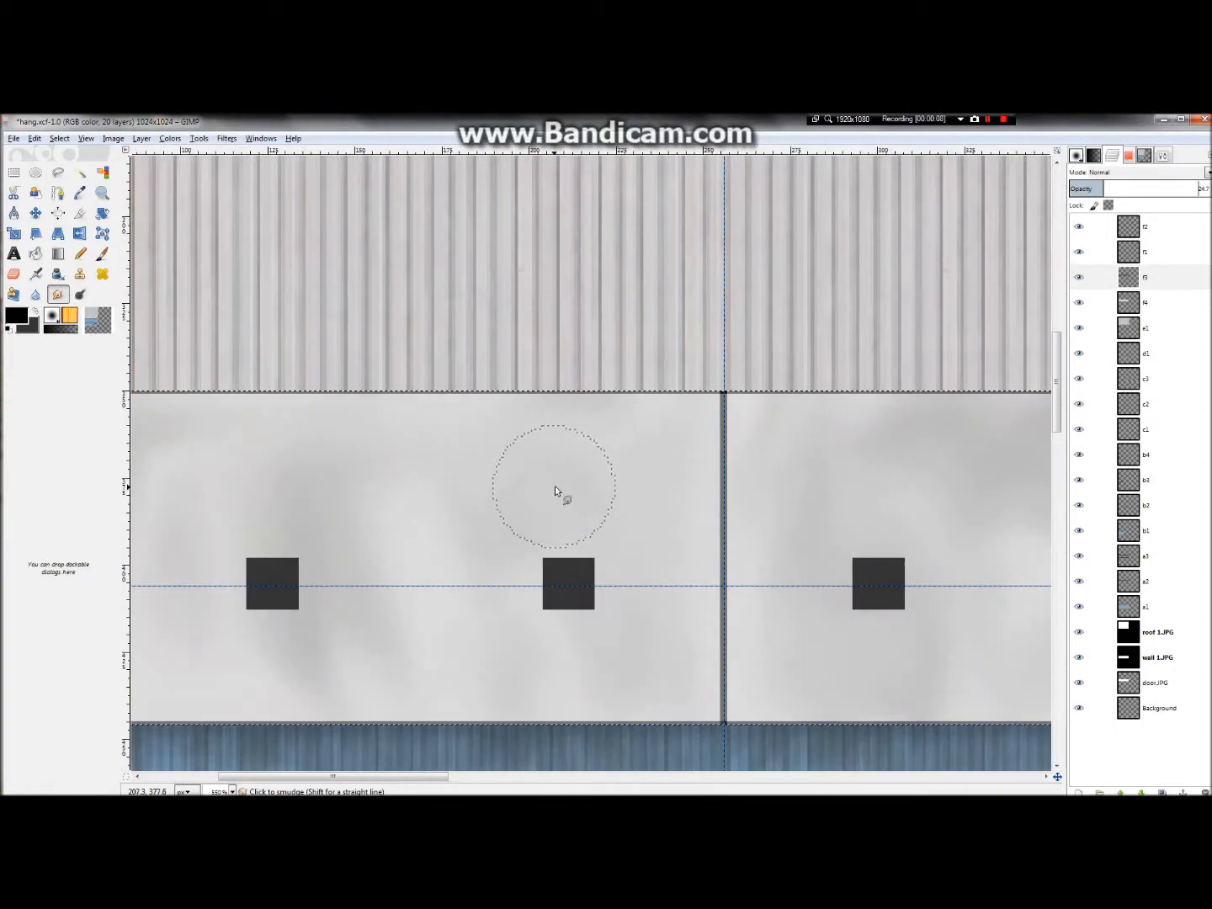
scroll(557, 486, "down", 1)
- Create a transparent 1024 x 1024 px layer named f5 above layer f2
left_click(1147, 228)
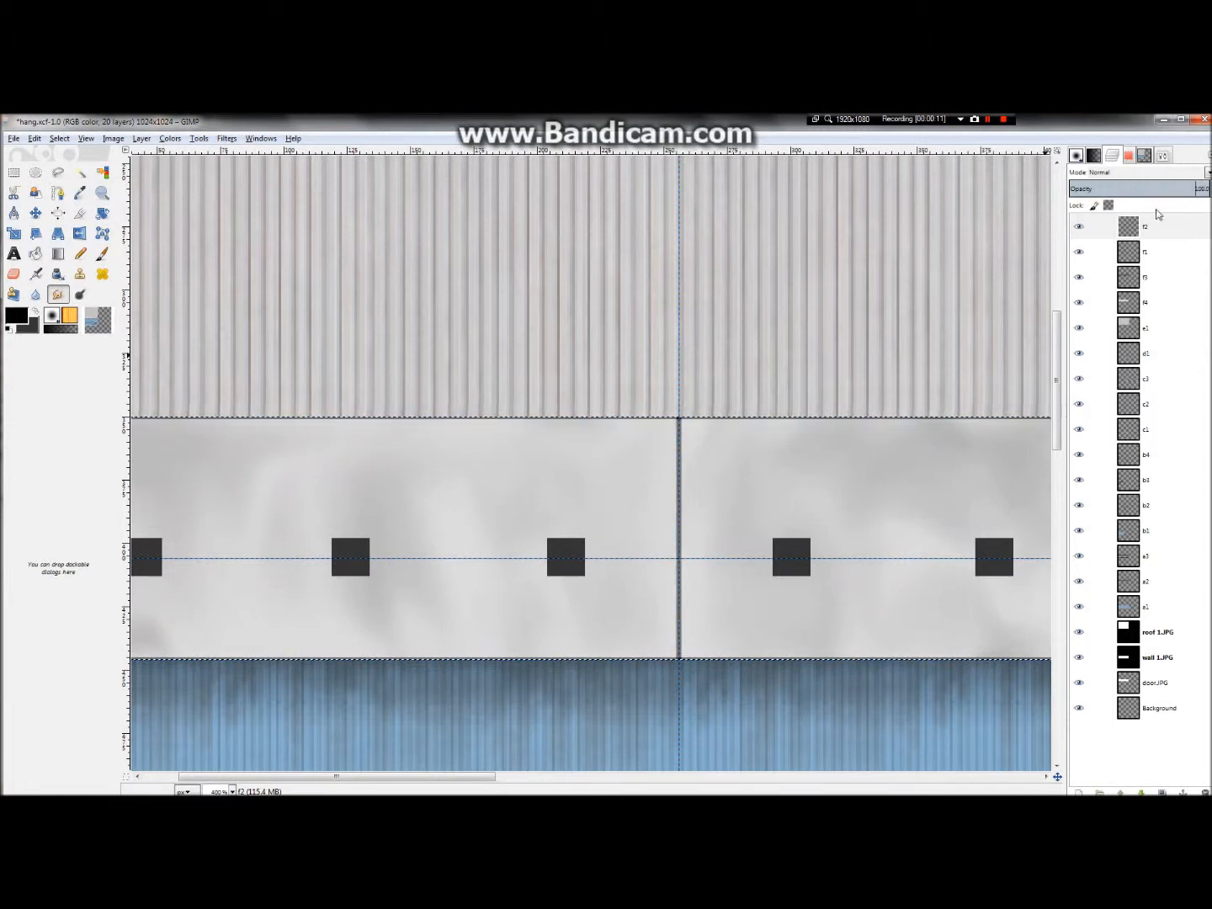
right_click(1148, 229)
left_click(1156, 227)
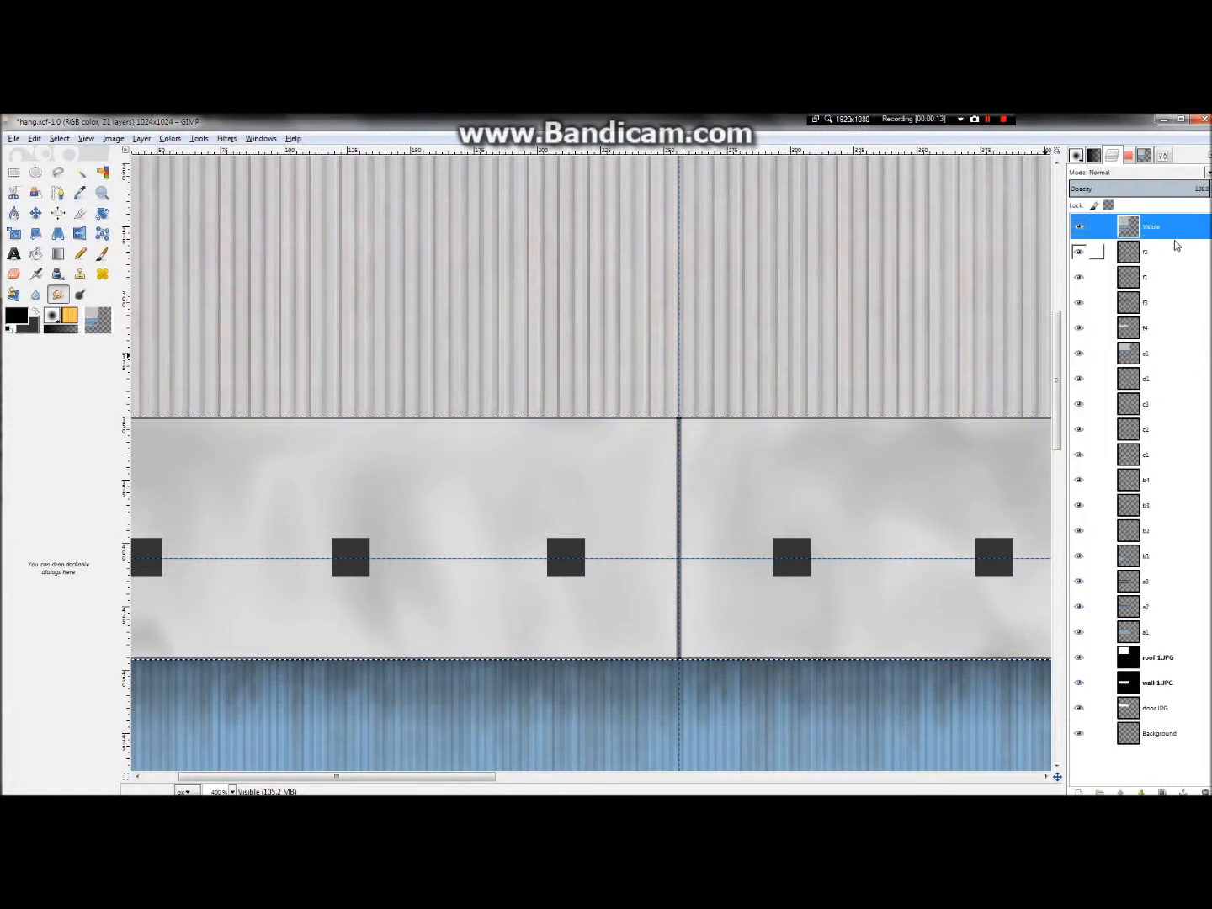
right_click(1157, 227)
left_click(1086, 252)
type("f2")
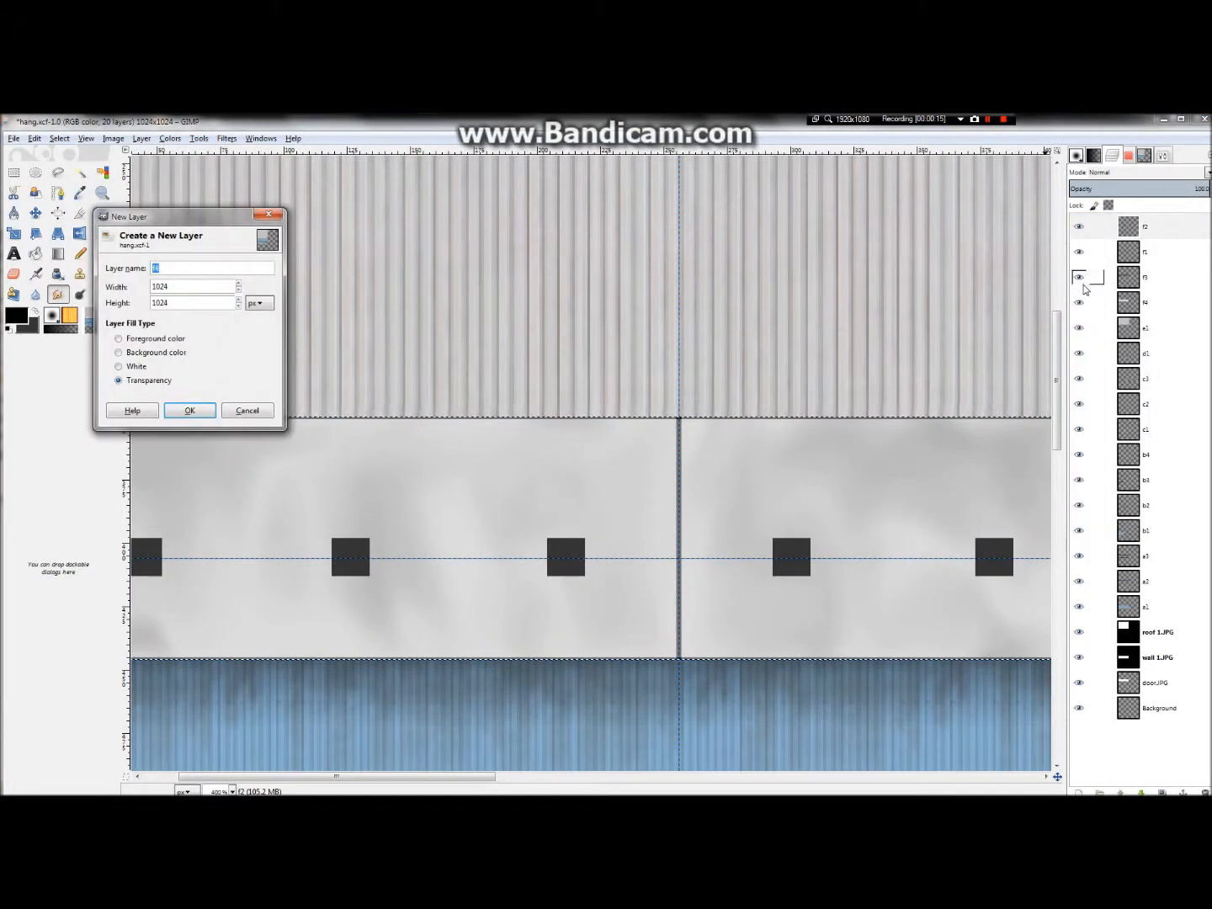
type("5")
key("Return")
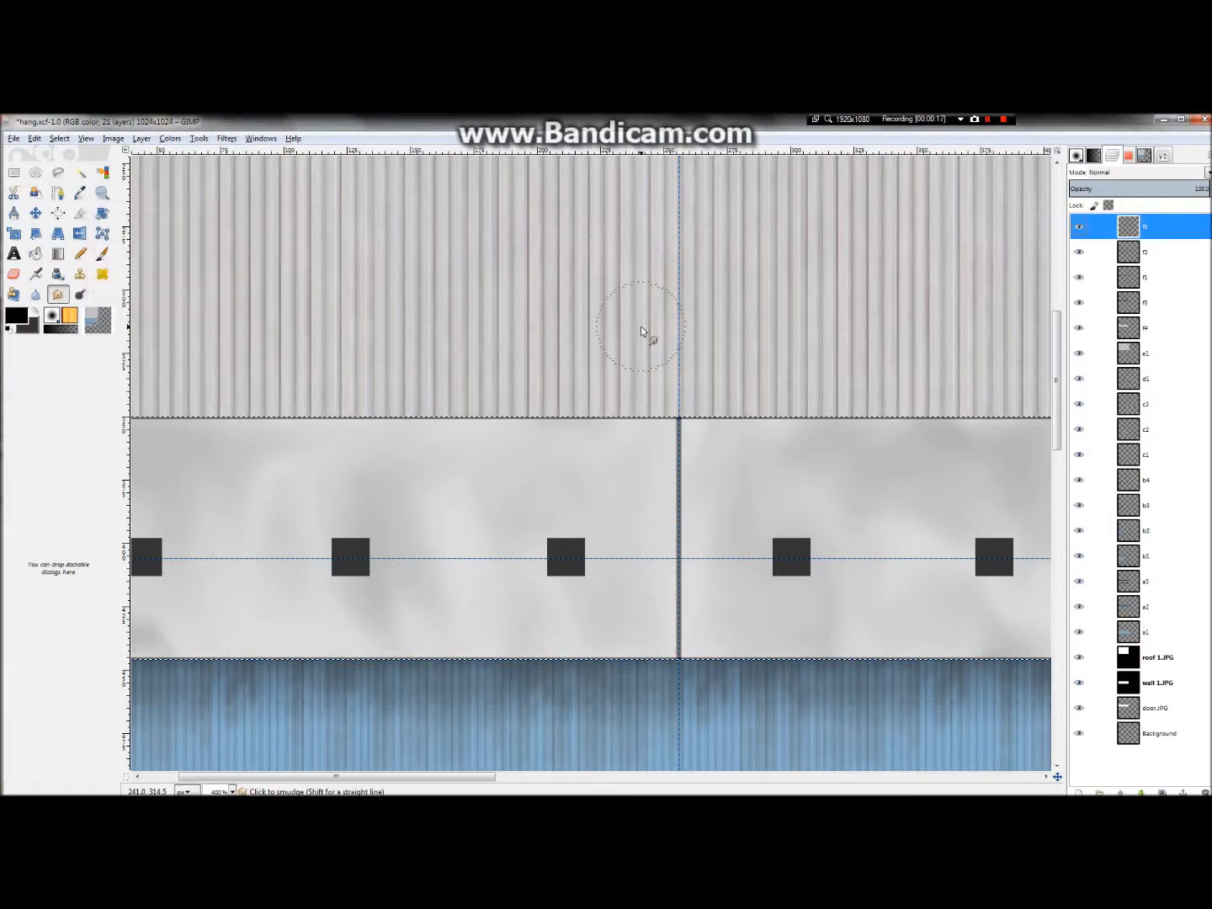
- On layer f5, draw short black gradients inward from the door's two upper corners and down from its upper edge
scroll(661, 341, "down", 3)
scroll(623, 455, "up", 3)
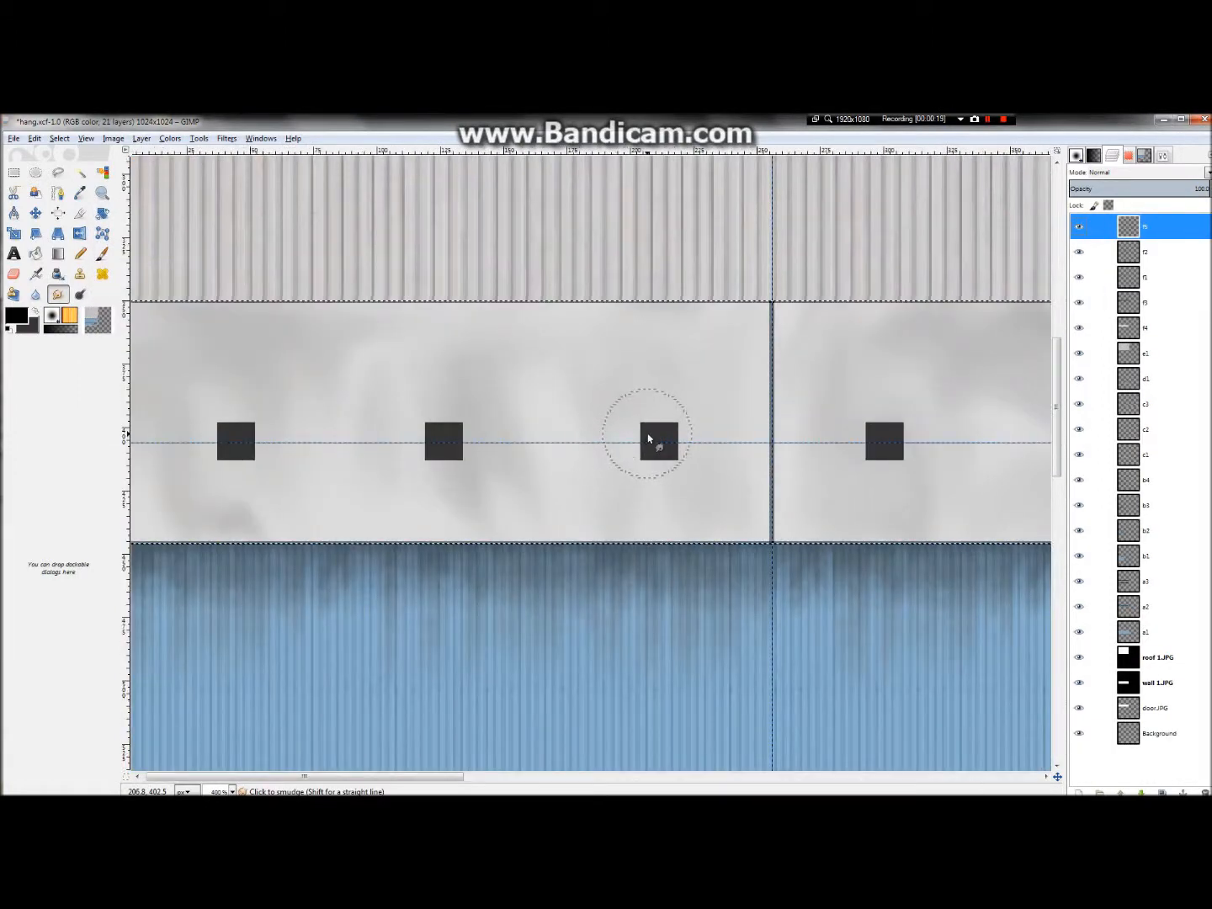
scroll(648, 438, "down", 1)
left_click(57, 254)
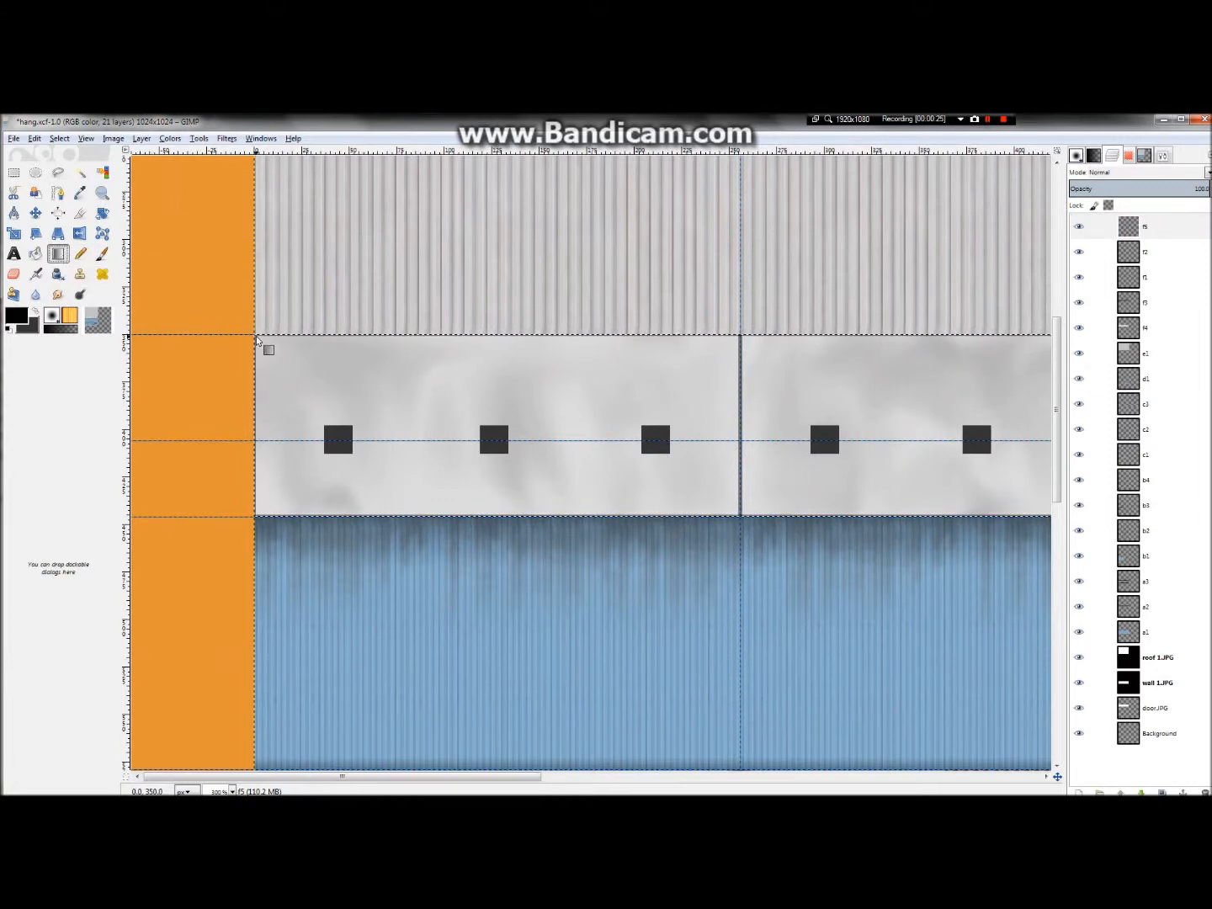
left_click_drag(258, 336, 294, 387)
scroll(270, 352, "down", 2)
scroll(711, 343, "up", 2)
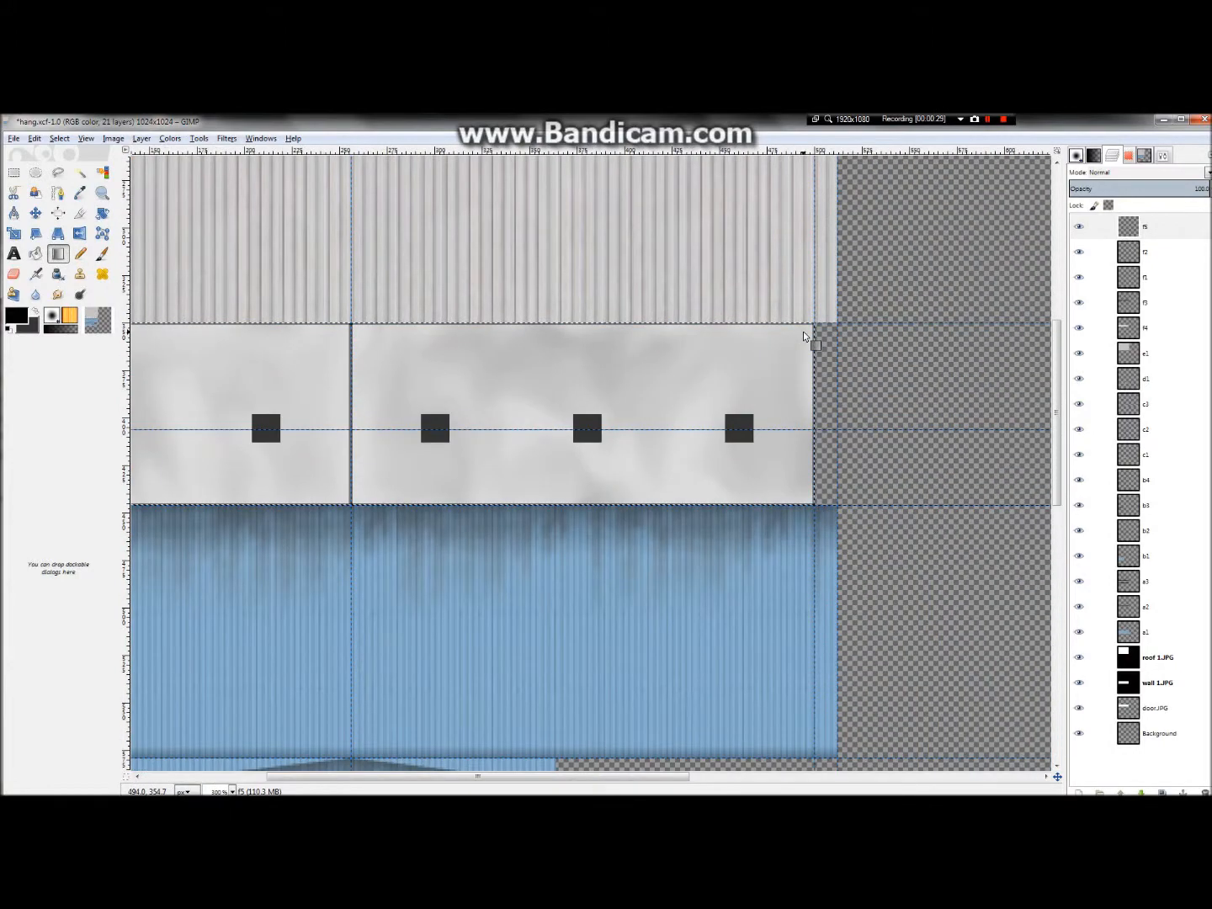
left_click_drag(814, 327, 776, 369)
scroll(776, 368, "down", 2)
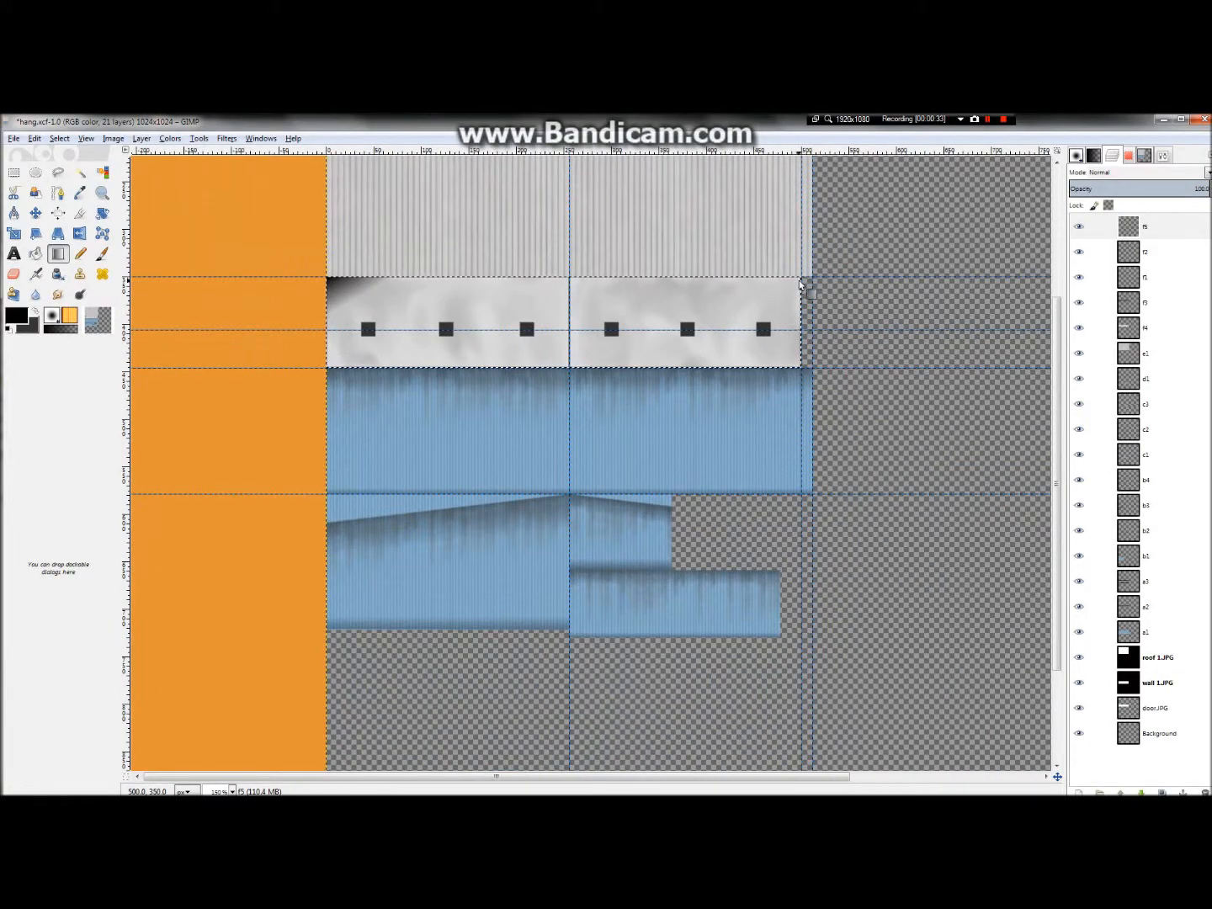
left_click_drag(802, 284, 770, 315)
left_click_drag(606, 282, 613, 310)
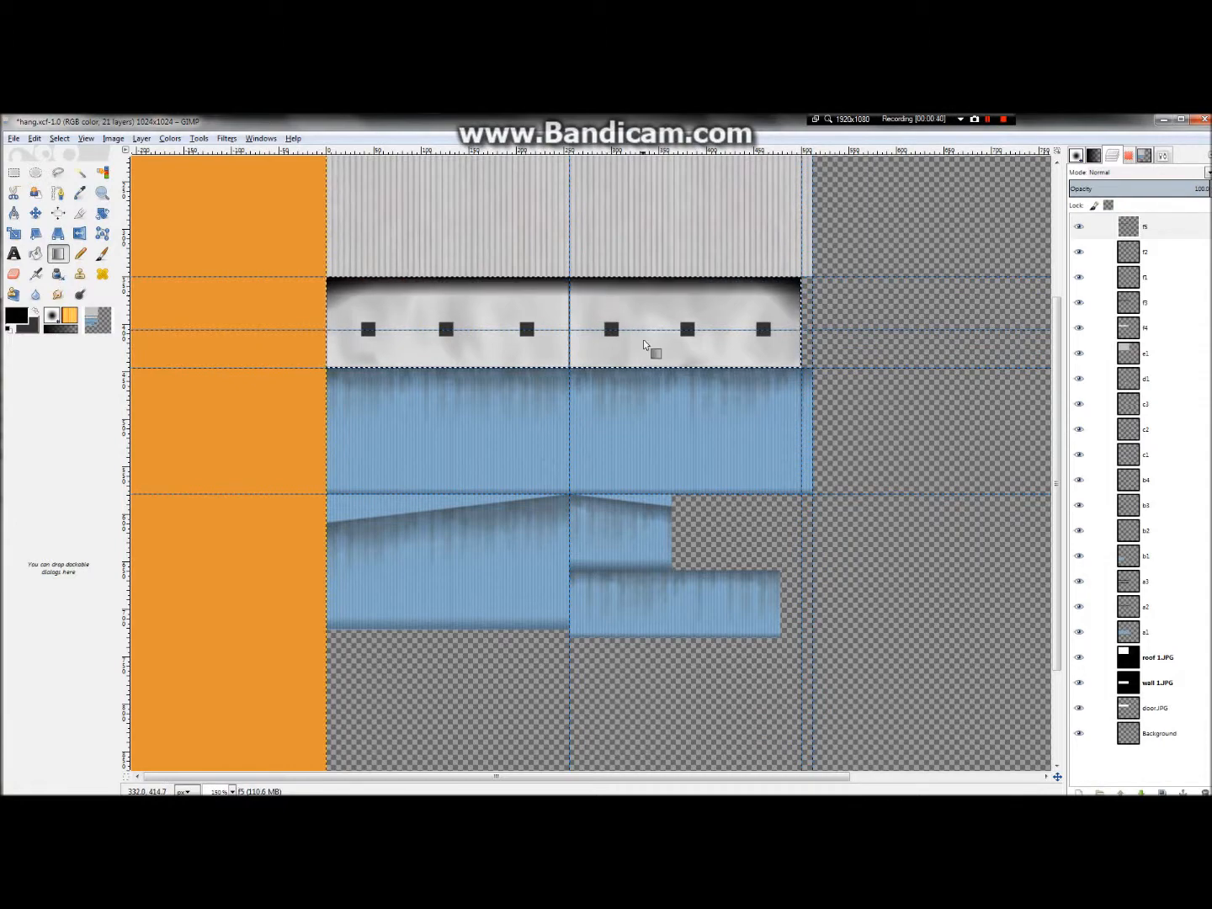
- Add short black gradients inward from the door's lower, right and left edges on layer f5
scroll(590, 354, "up", 2)
left_click_drag(605, 384, 607, 371)
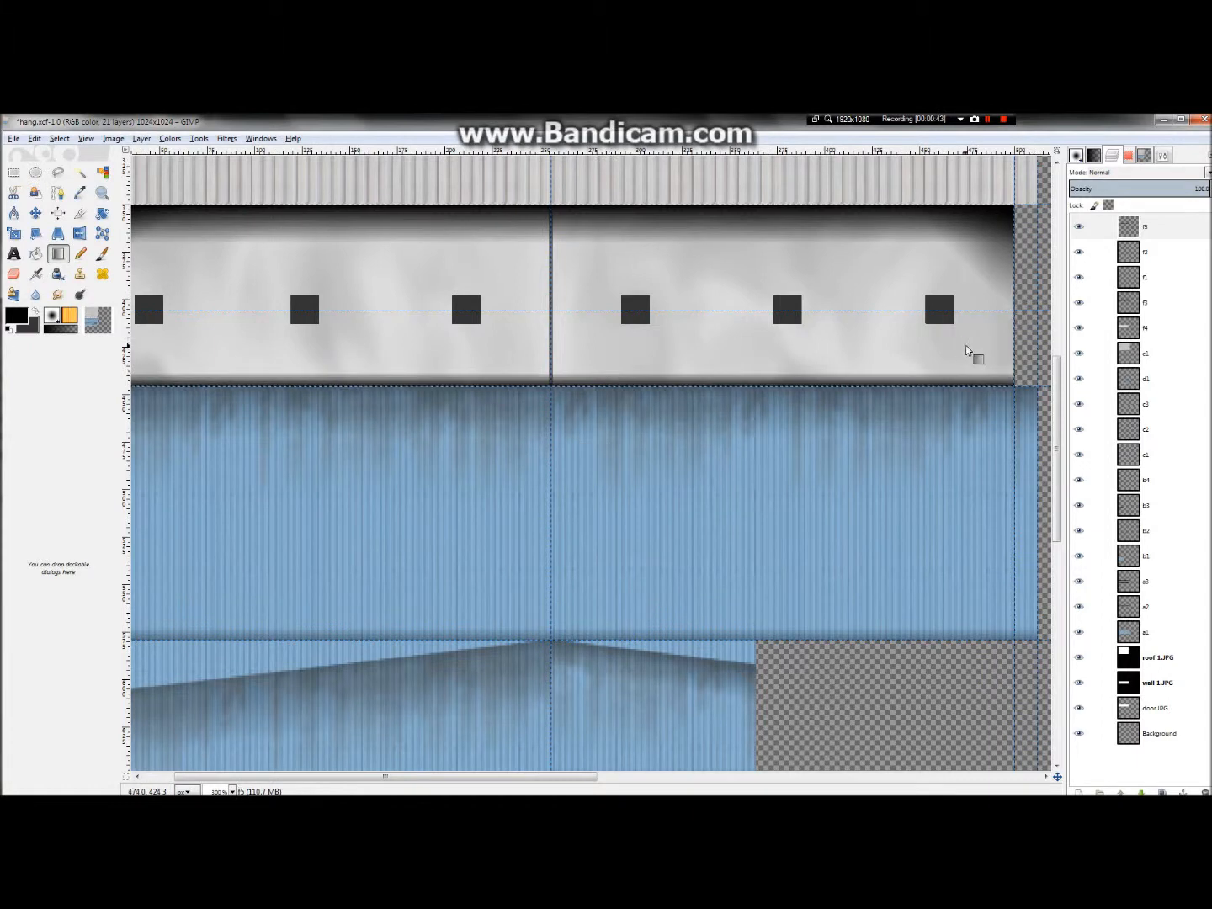
left_click_drag(1020, 348, 981, 357)
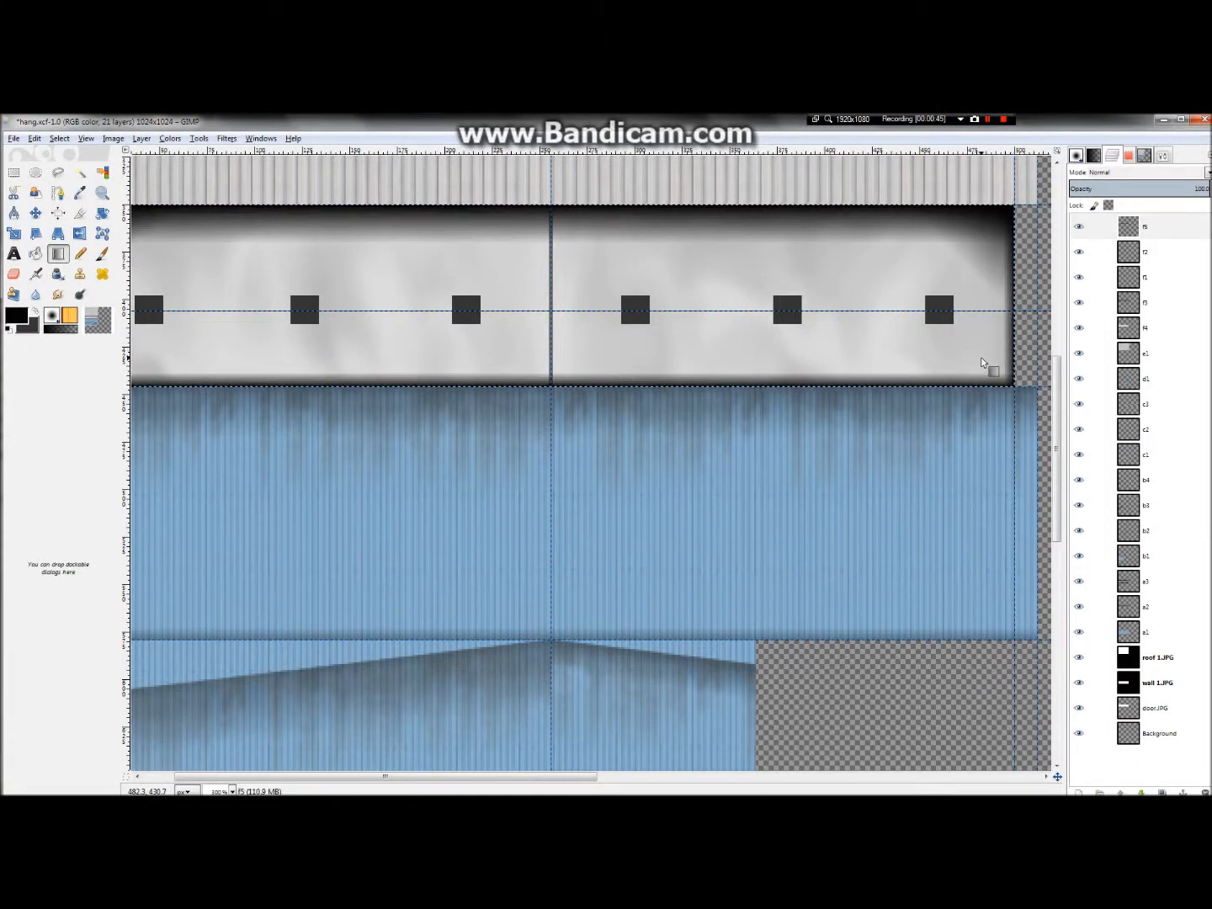
scroll(980, 359, "down", 1)
left_click_drag(371, 350, 382, 351)
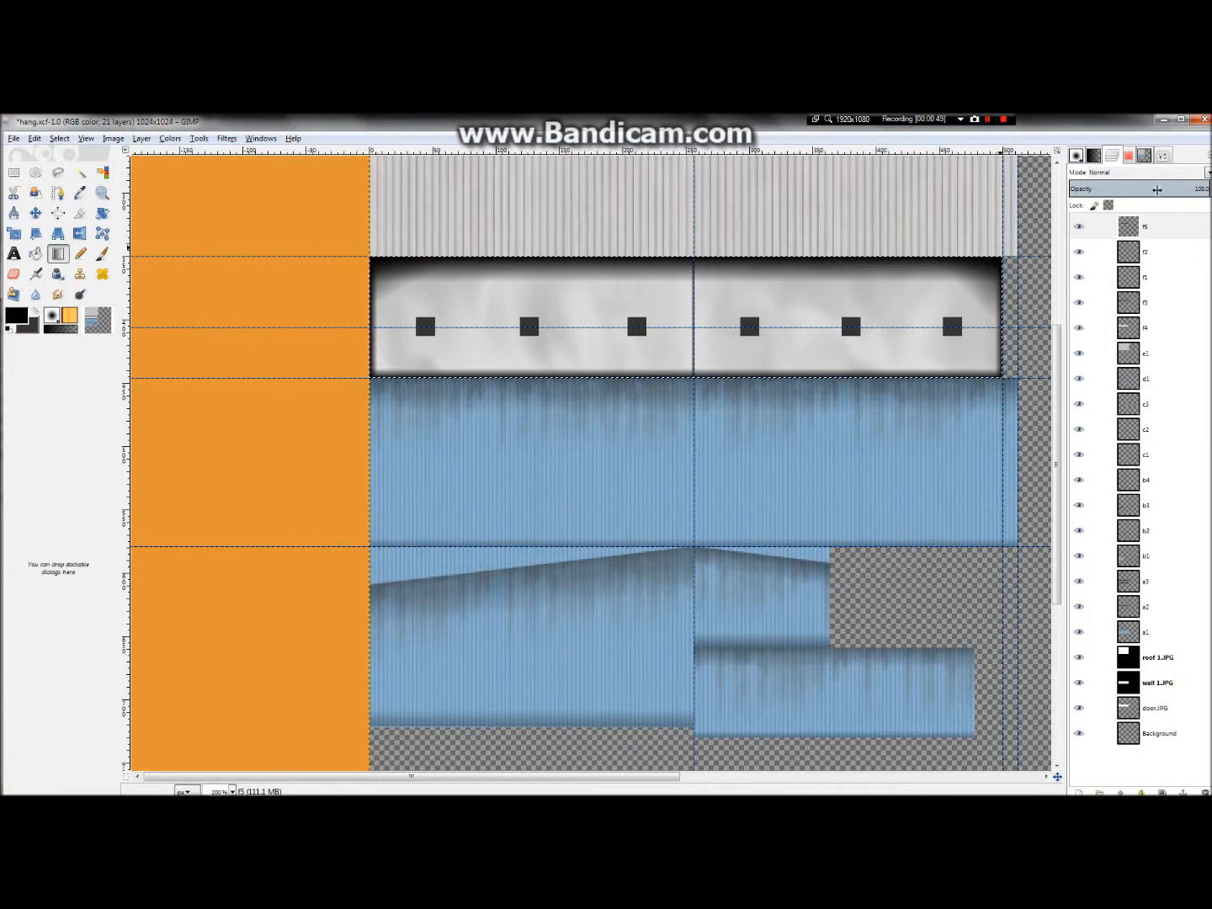
- Lower the opacity of layer f5 to about 37 percent and check the edge shading
left_click_drag(1132, 191, 1125, 192)
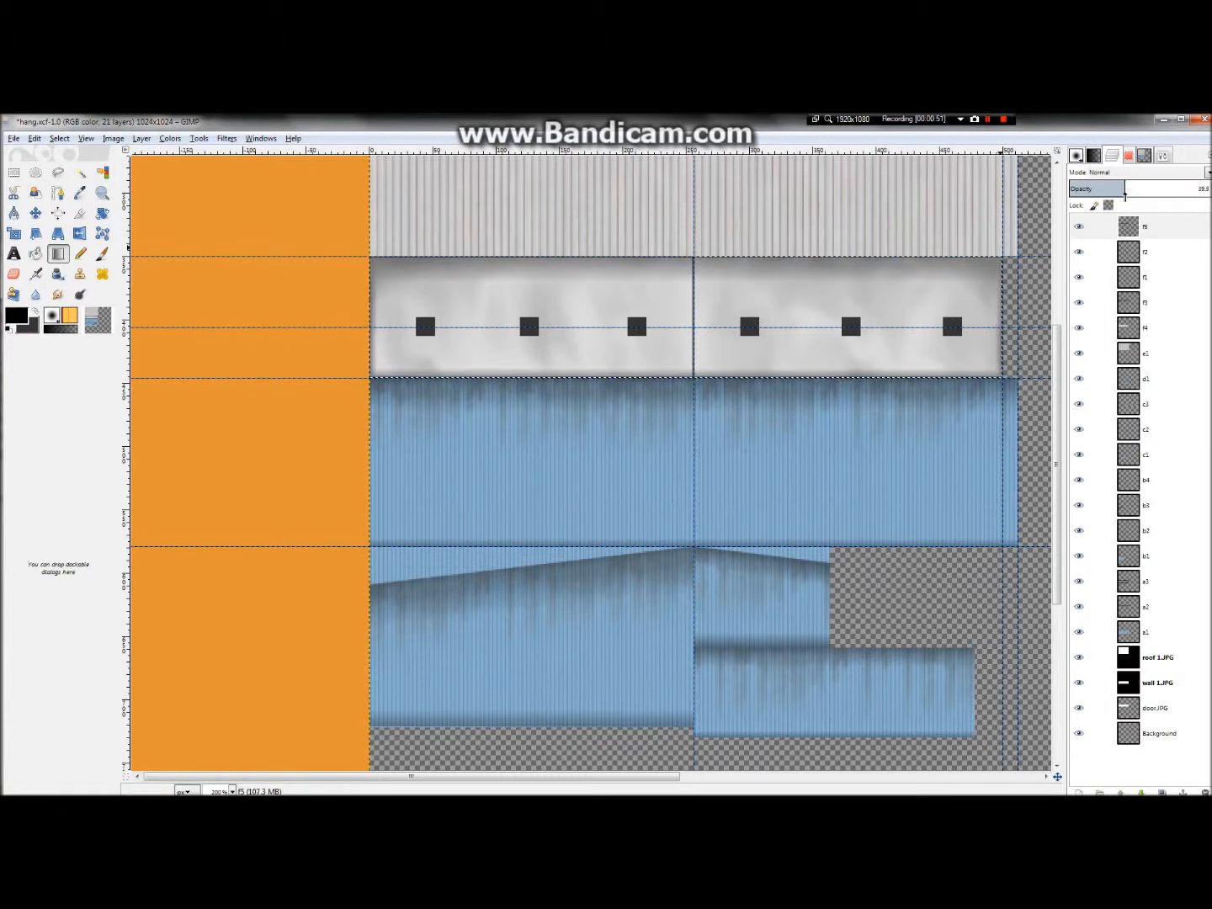
scroll(807, 278, "up", 1)
scroll(654, 278, "down", 2)
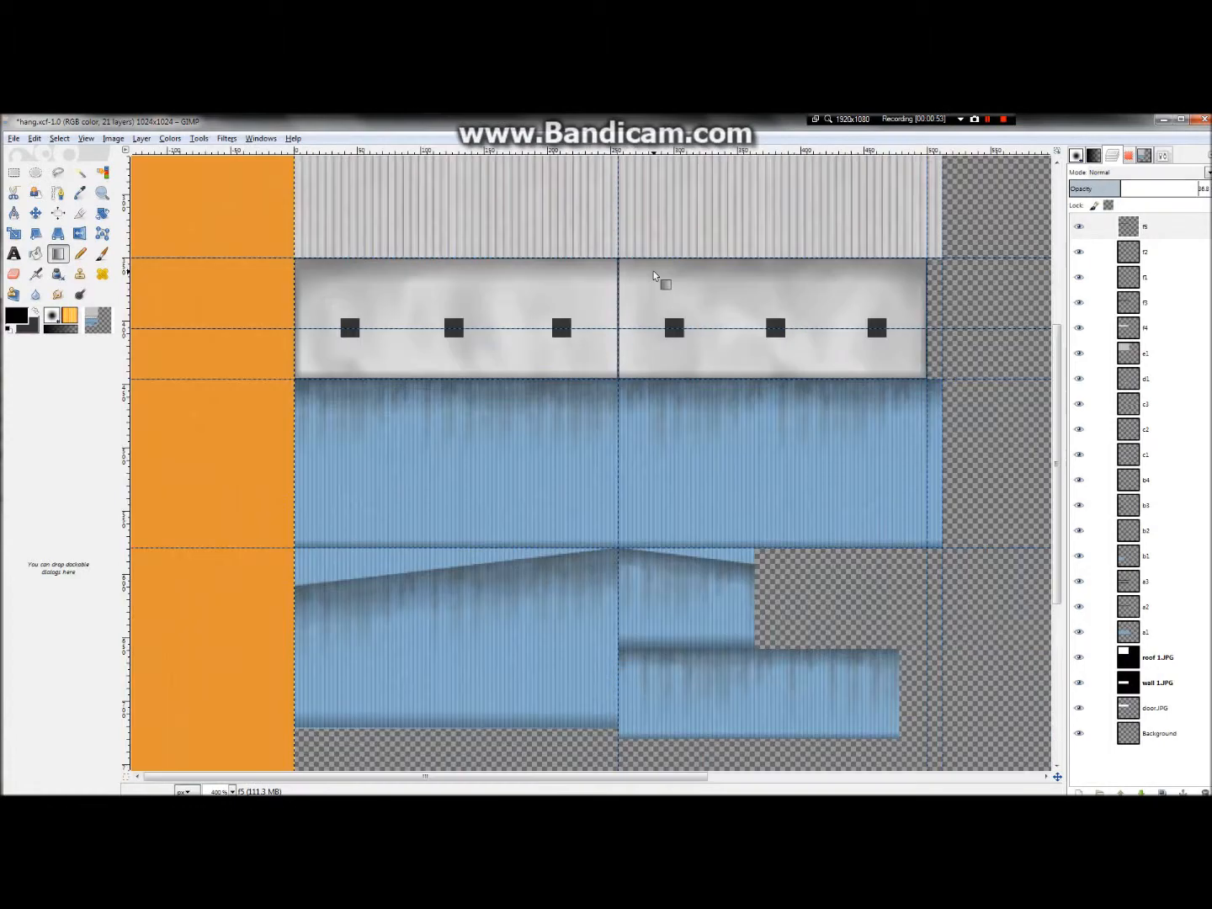
scroll(434, 289, "up", 2)
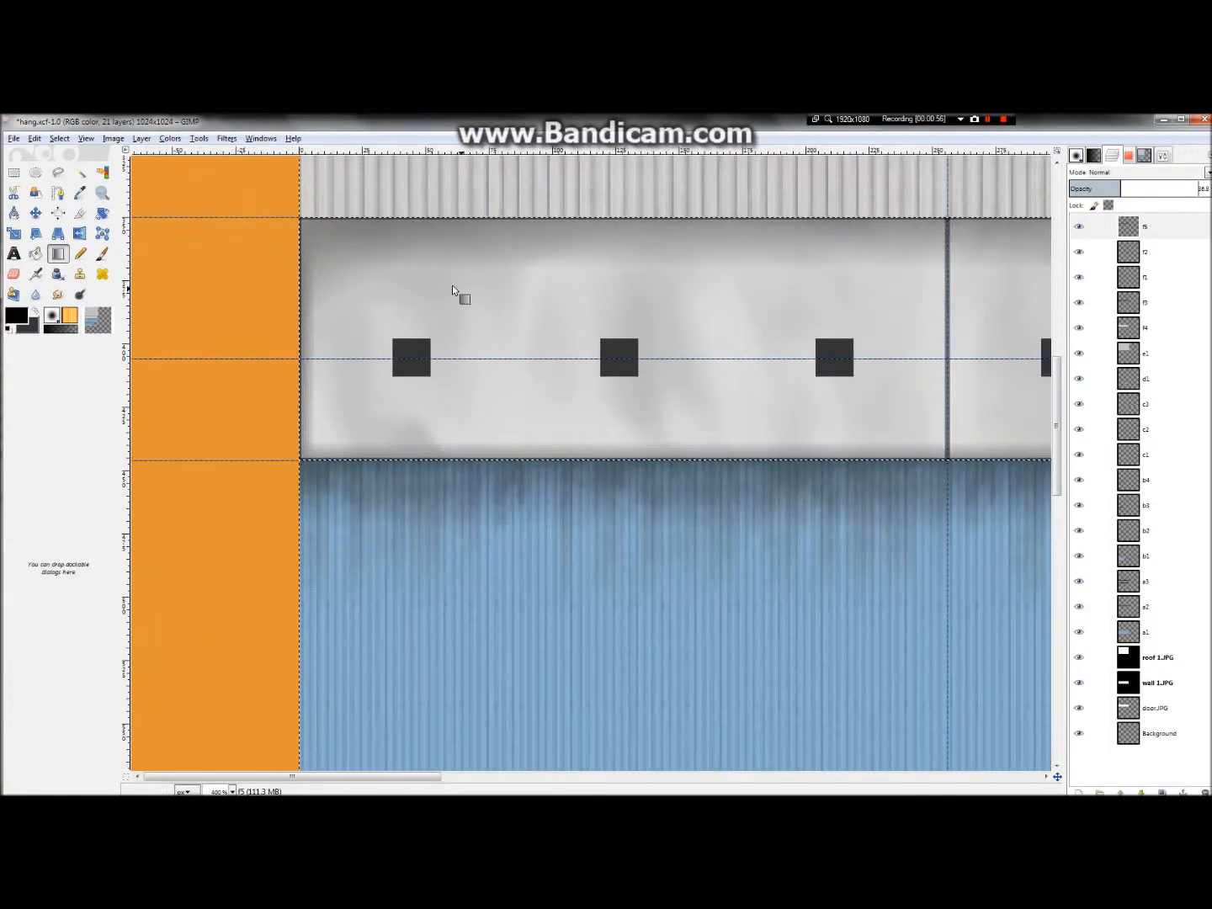
scroll(455, 291, "up", 1)
- Smudge the edge shading on layer f5 near the door's upper corners and side edges to make it uneven
left_click(57, 294)
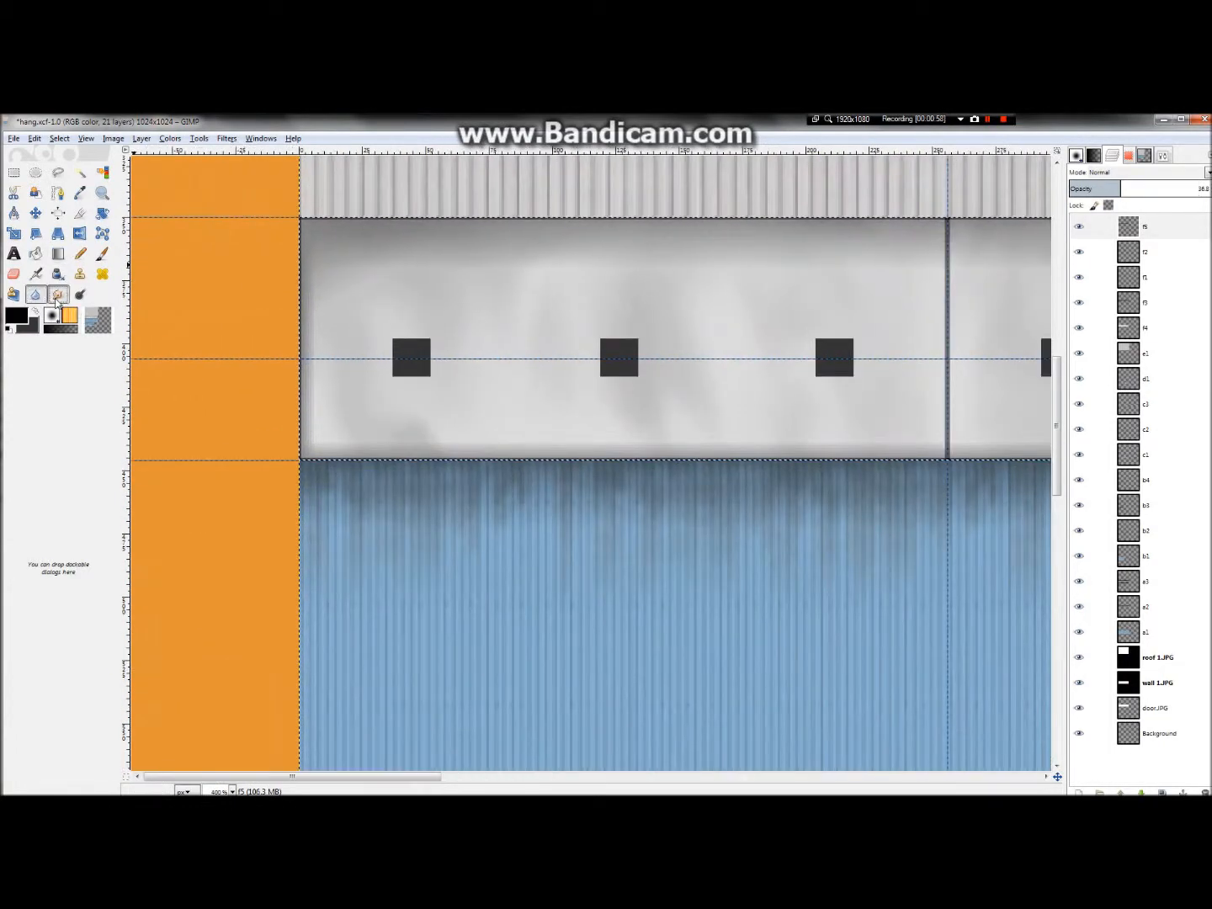
left_click_drag(354, 290, 362, 265)
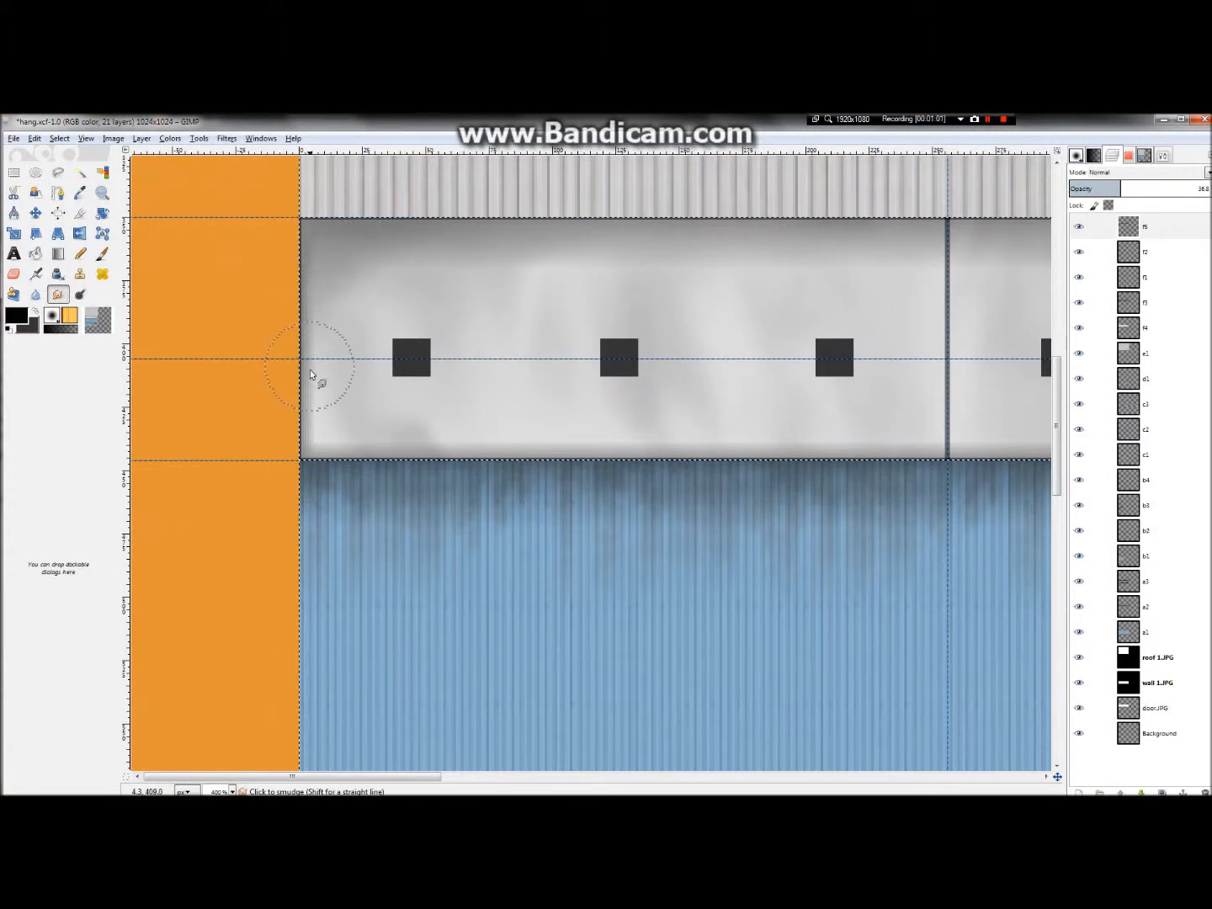
left_click_drag(306, 397, 322, 361)
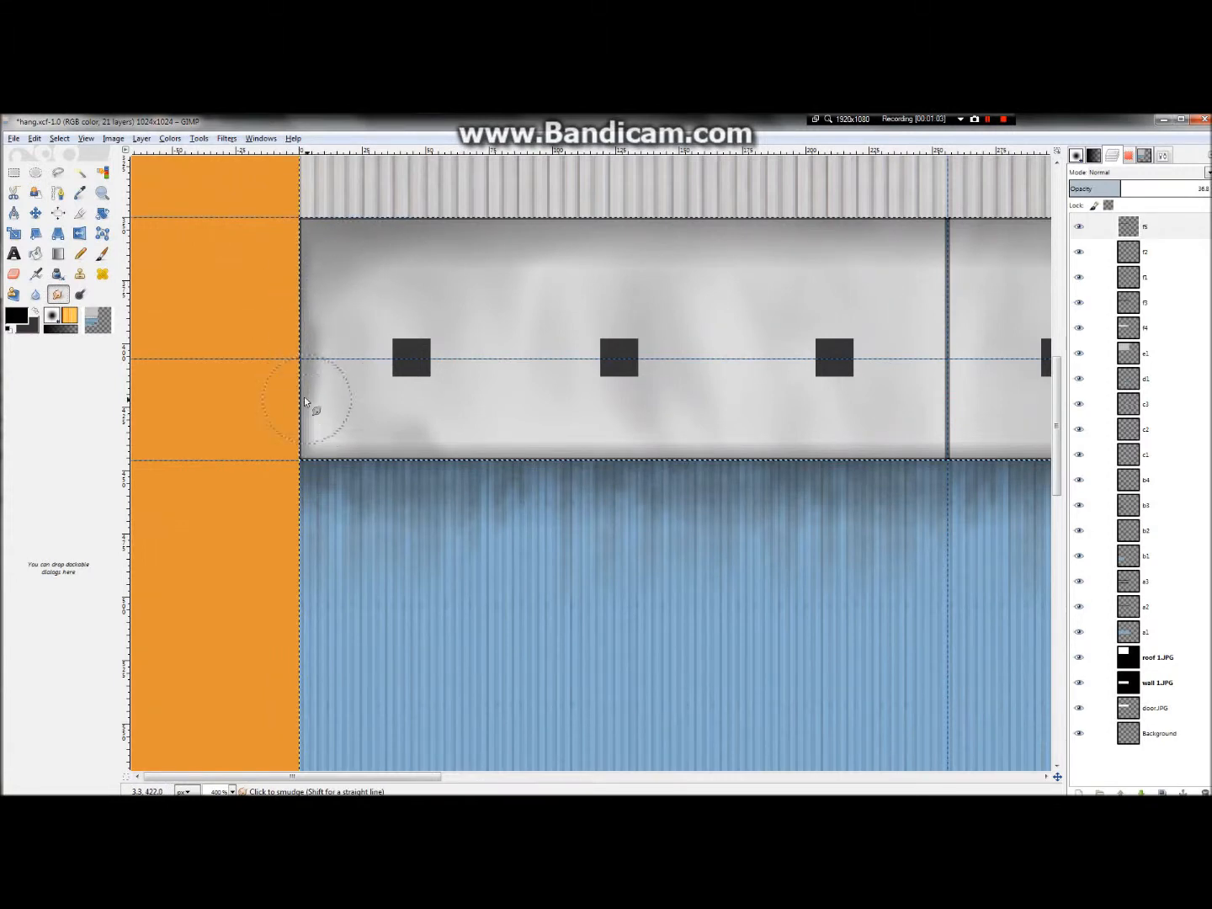
scroll(329, 421, "down", 3)
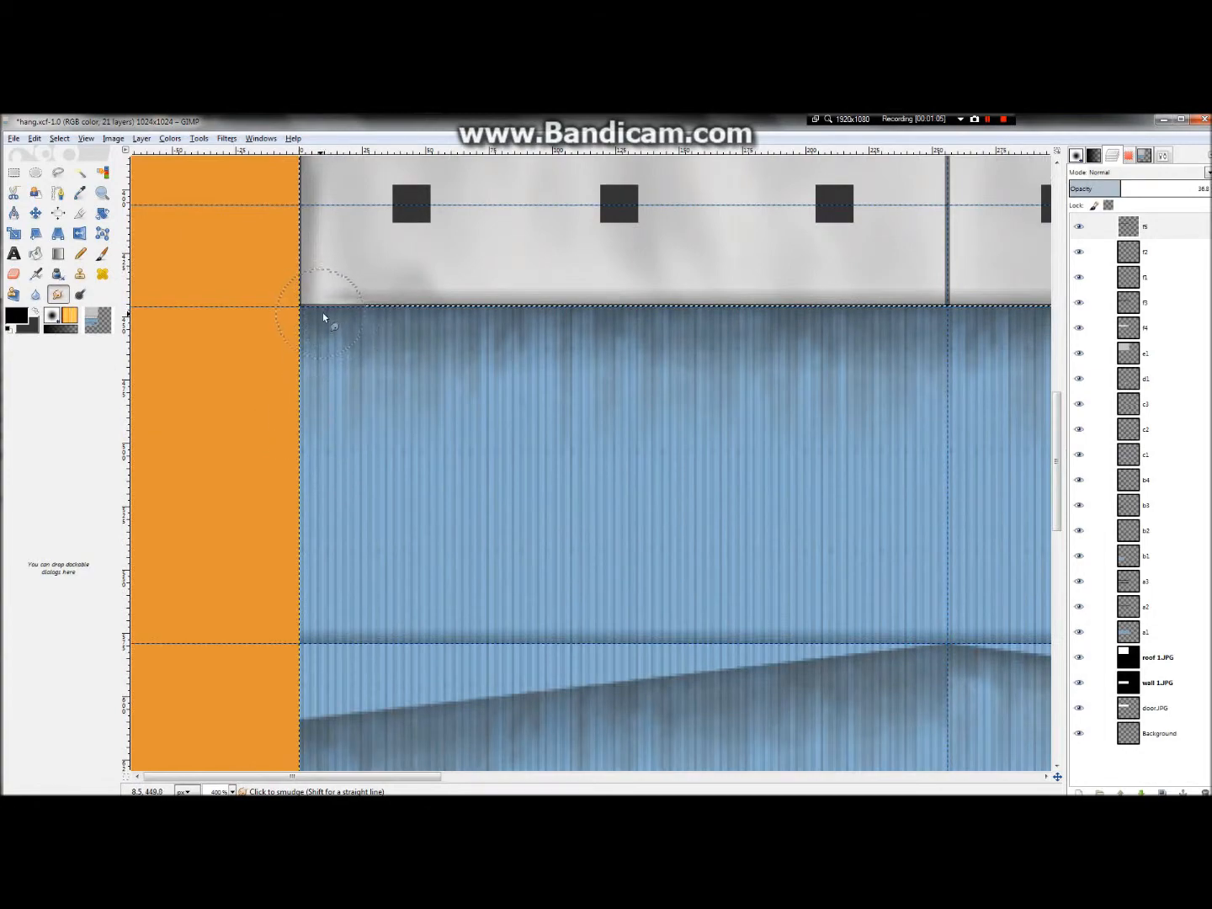
scroll(325, 337, "down", 2)
scroll(758, 252, "up", 3)
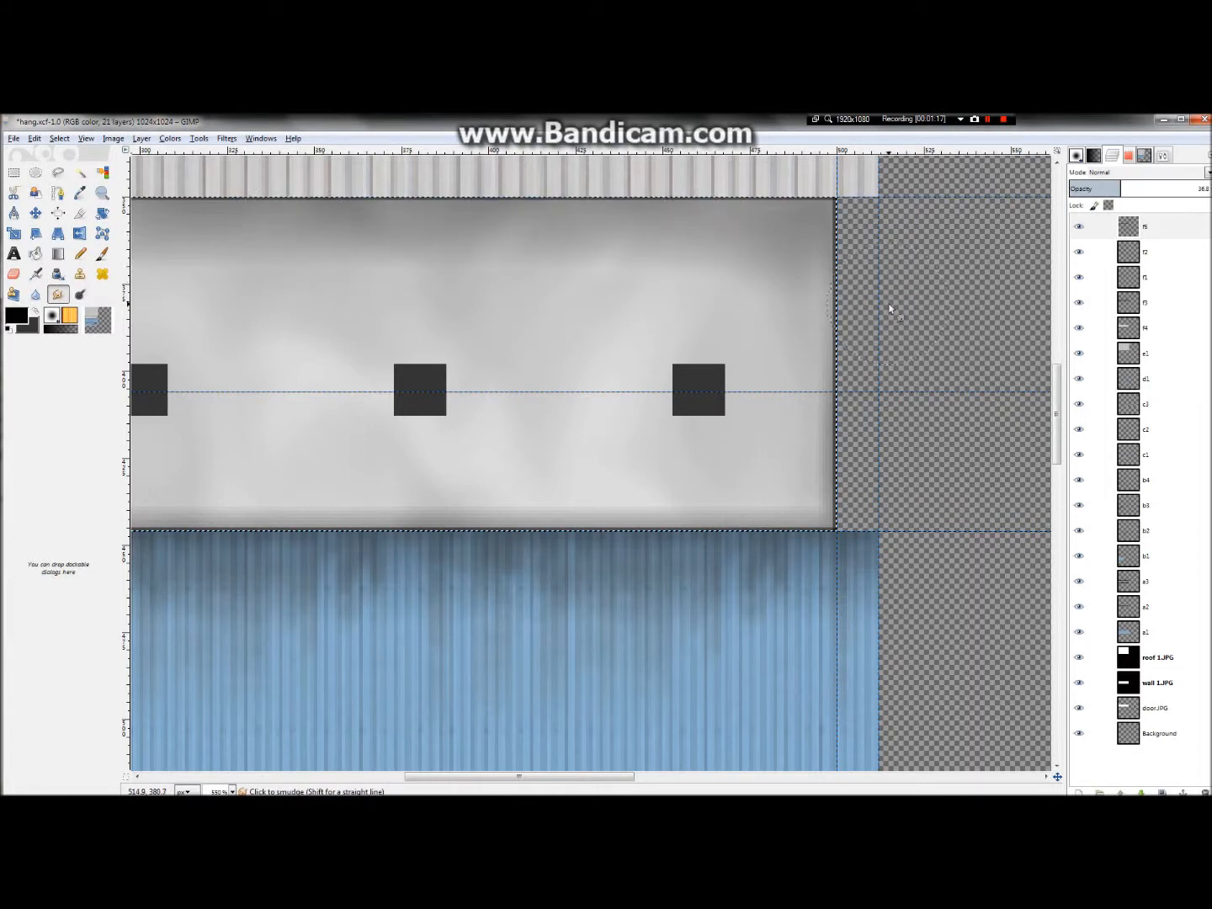
scroll(890, 309, "down", 3)
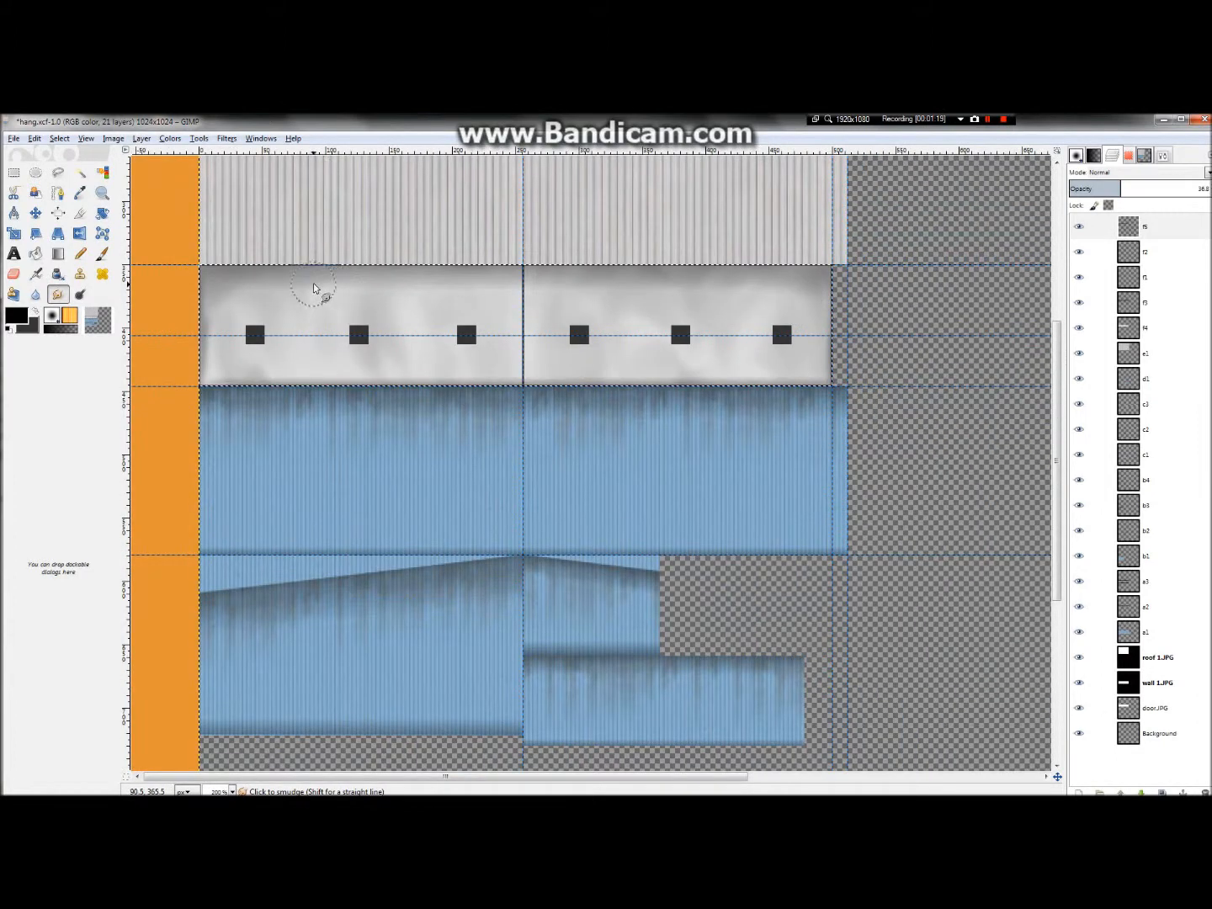
- Turn on jitter for the Smudge tool and smudge the dark shading along the door's upper edge
left_click(1163, 156)
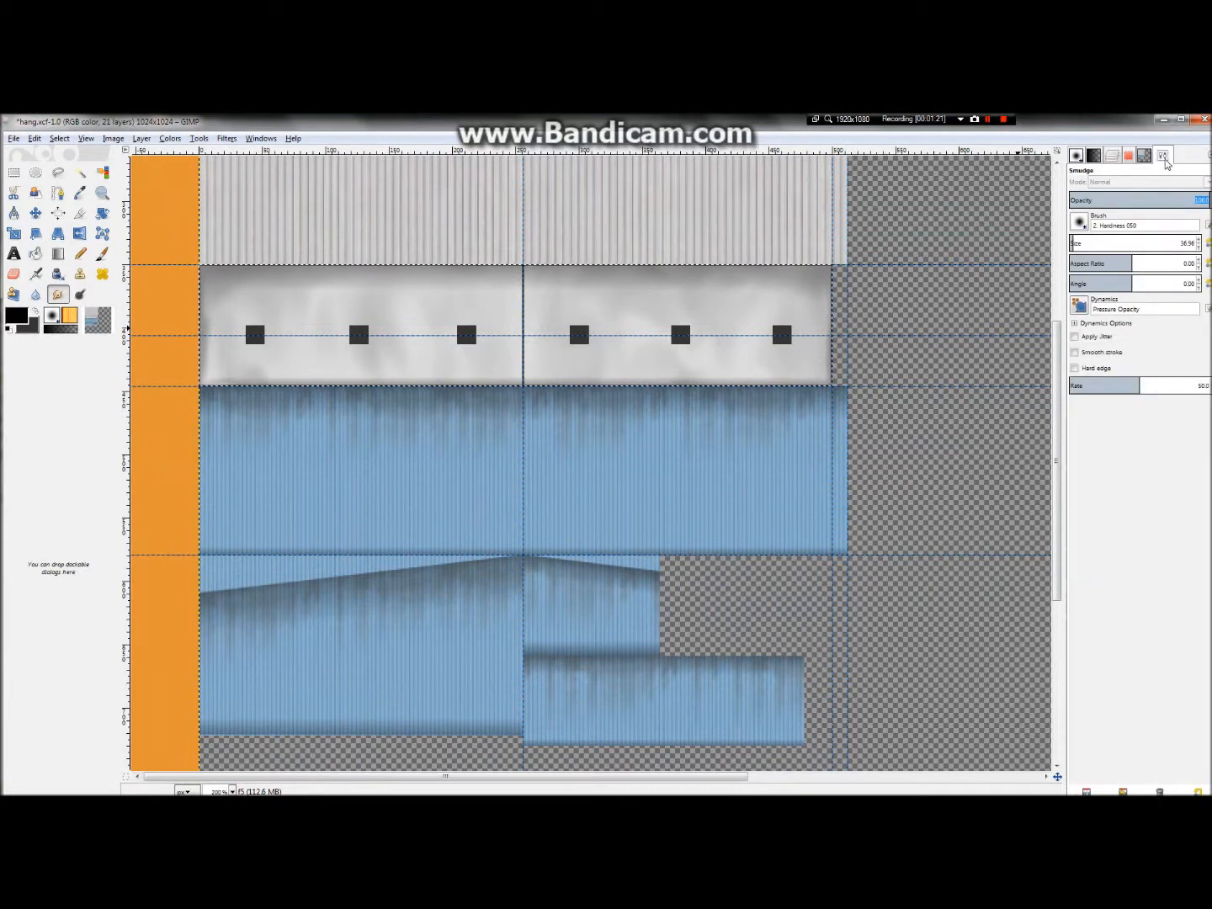
left_click(1105, 336)
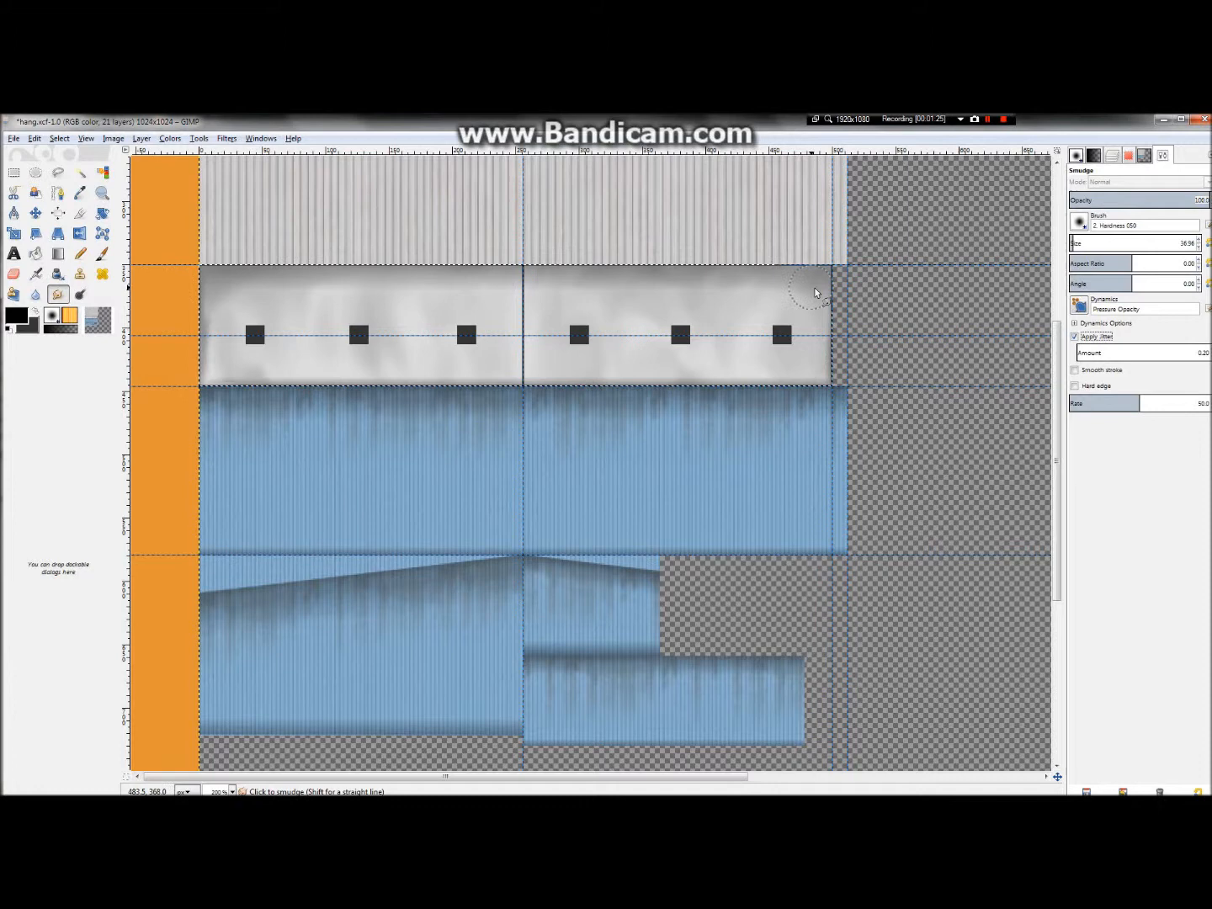
mouse_move(301, 287)
left_mouse_down()
mouse_move(152, 289)
mouse_move(203, 279)
left_mouse_up()
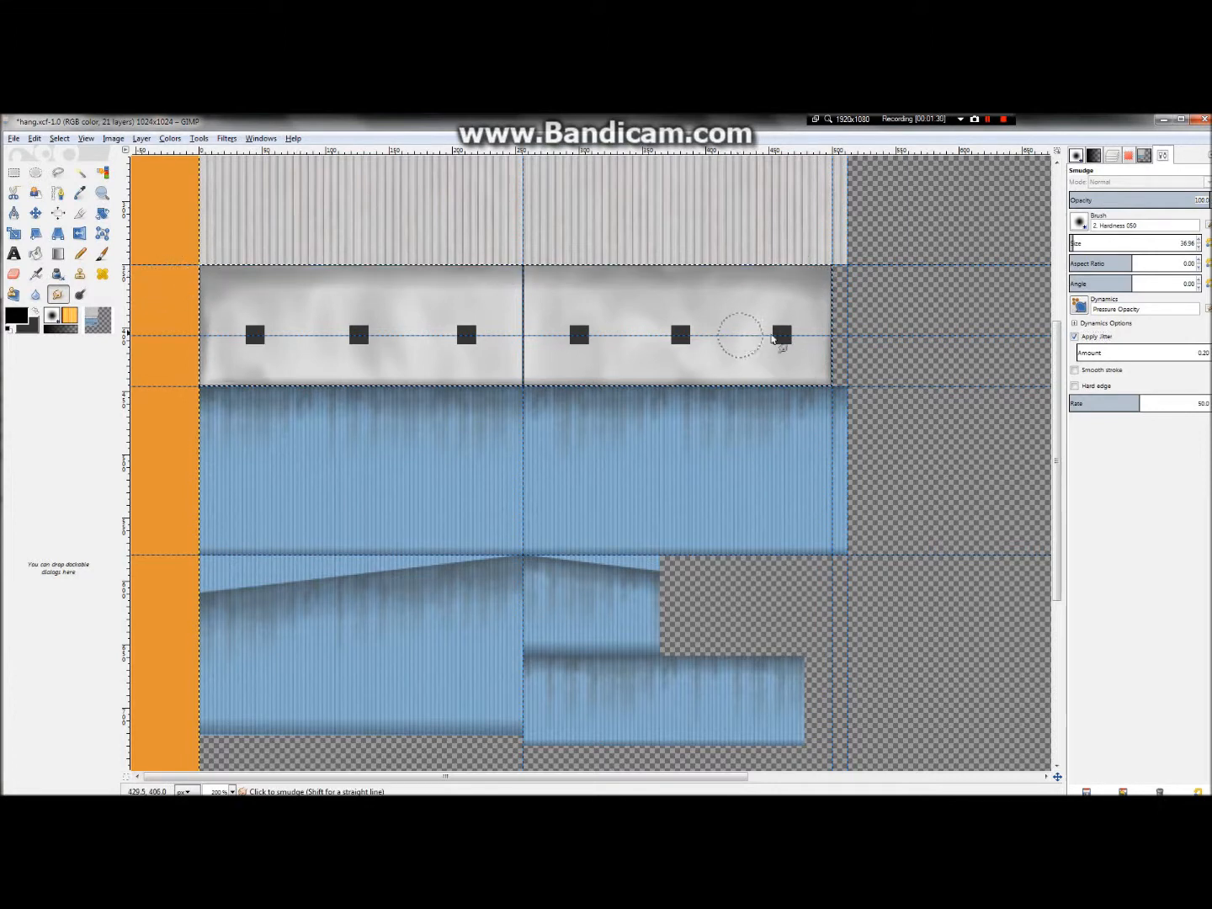
scroll(578, 253, "up", 5)
scroll(583, 286, "down", 5)
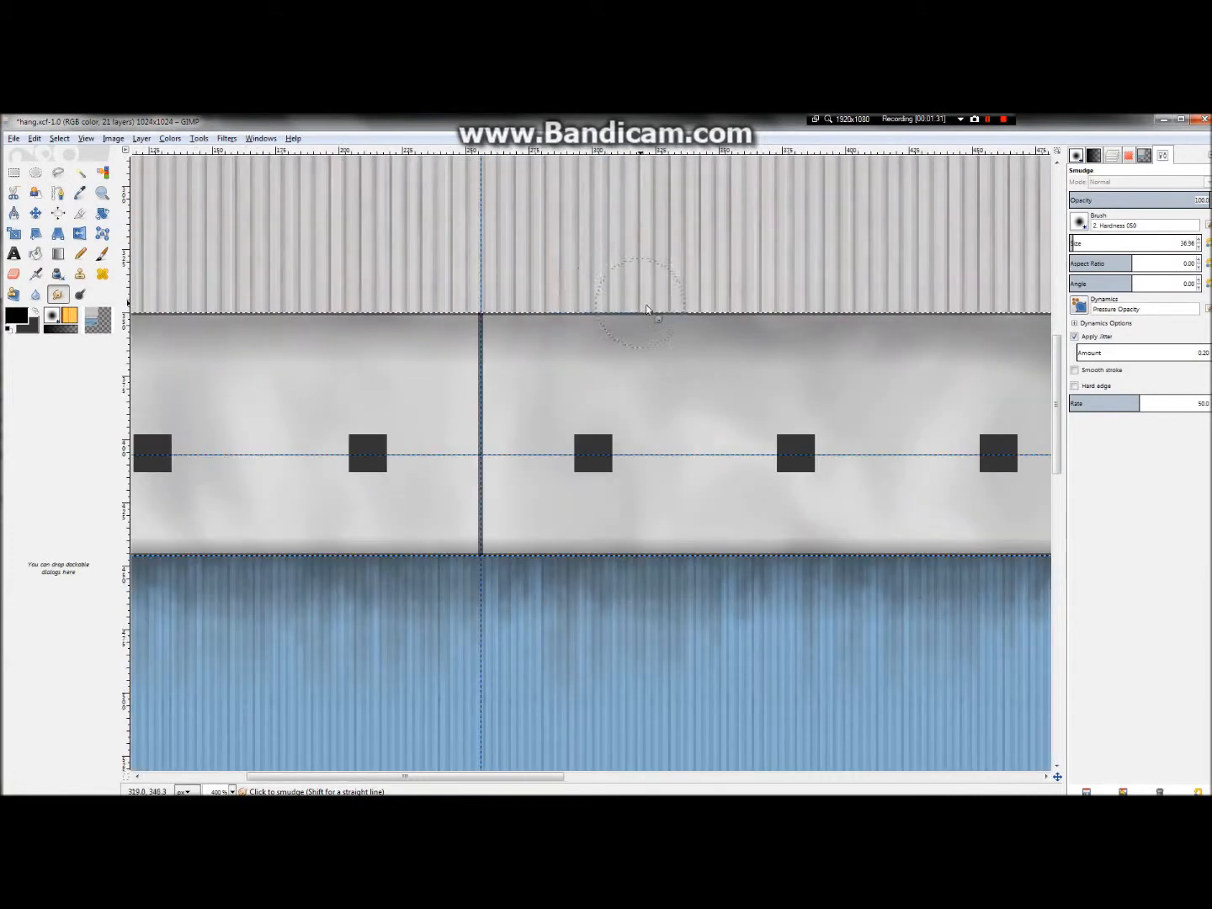
- Try to smudge the dark shading along the door's upper edge with stronger jitter amounts
left_click(1087, 355)
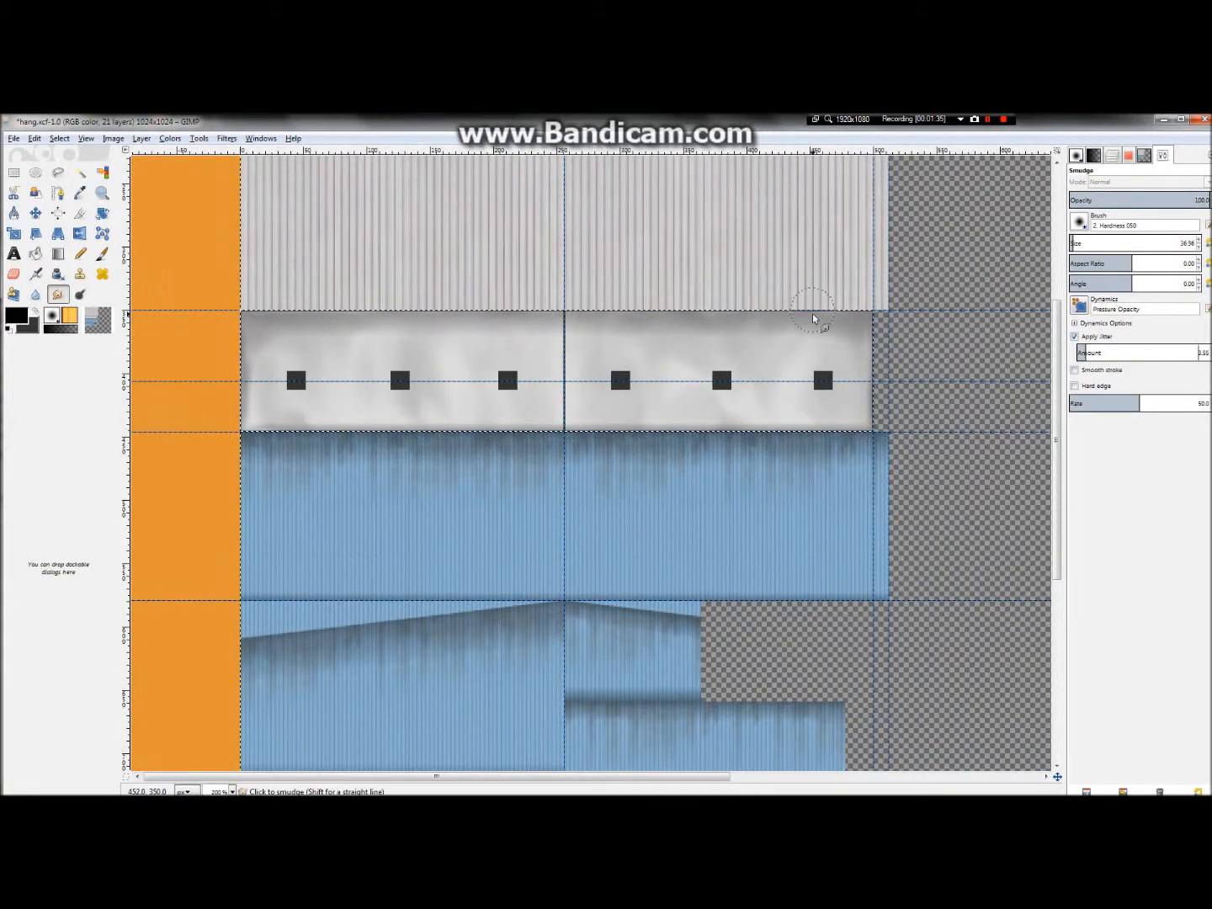
left_click_drag(838, 325, 314, 319)
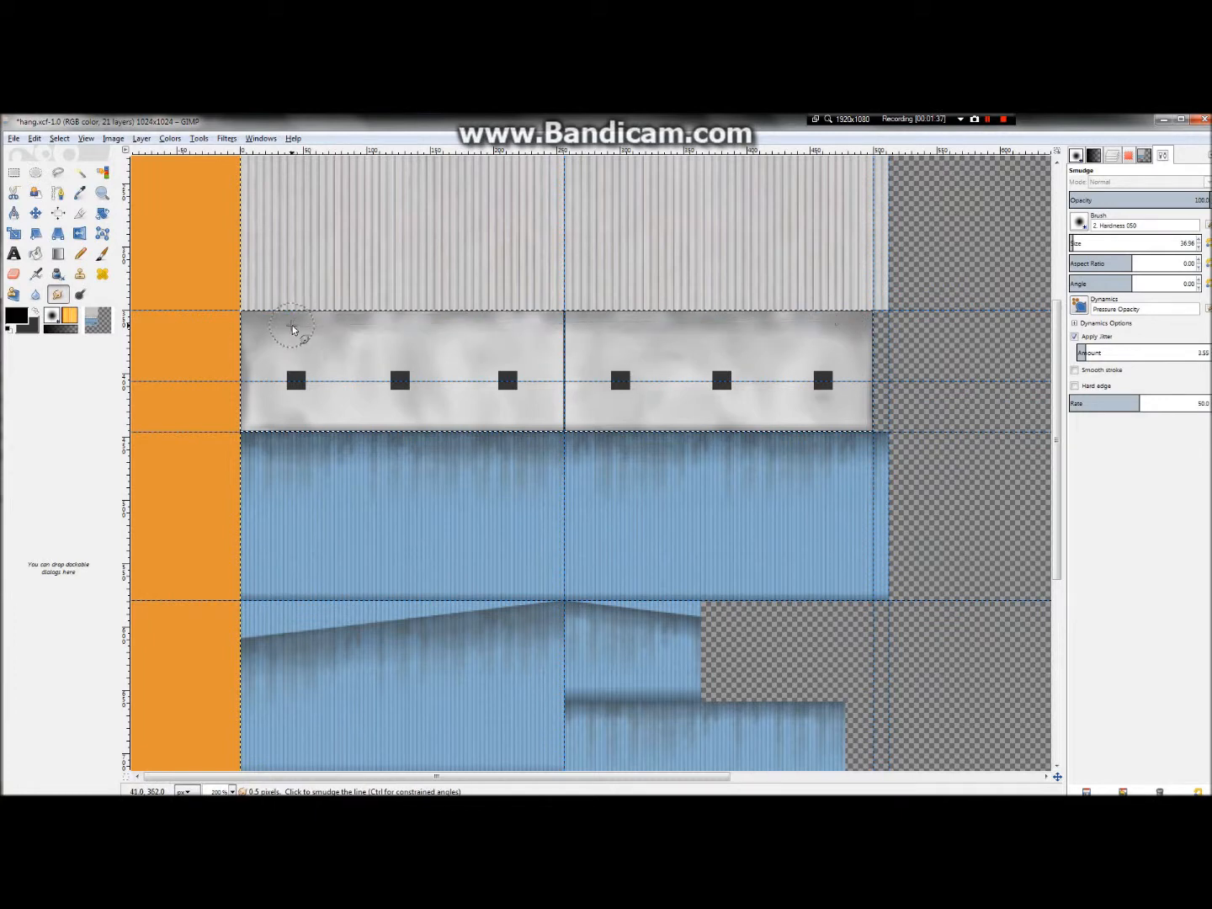
key("ctrl+z")
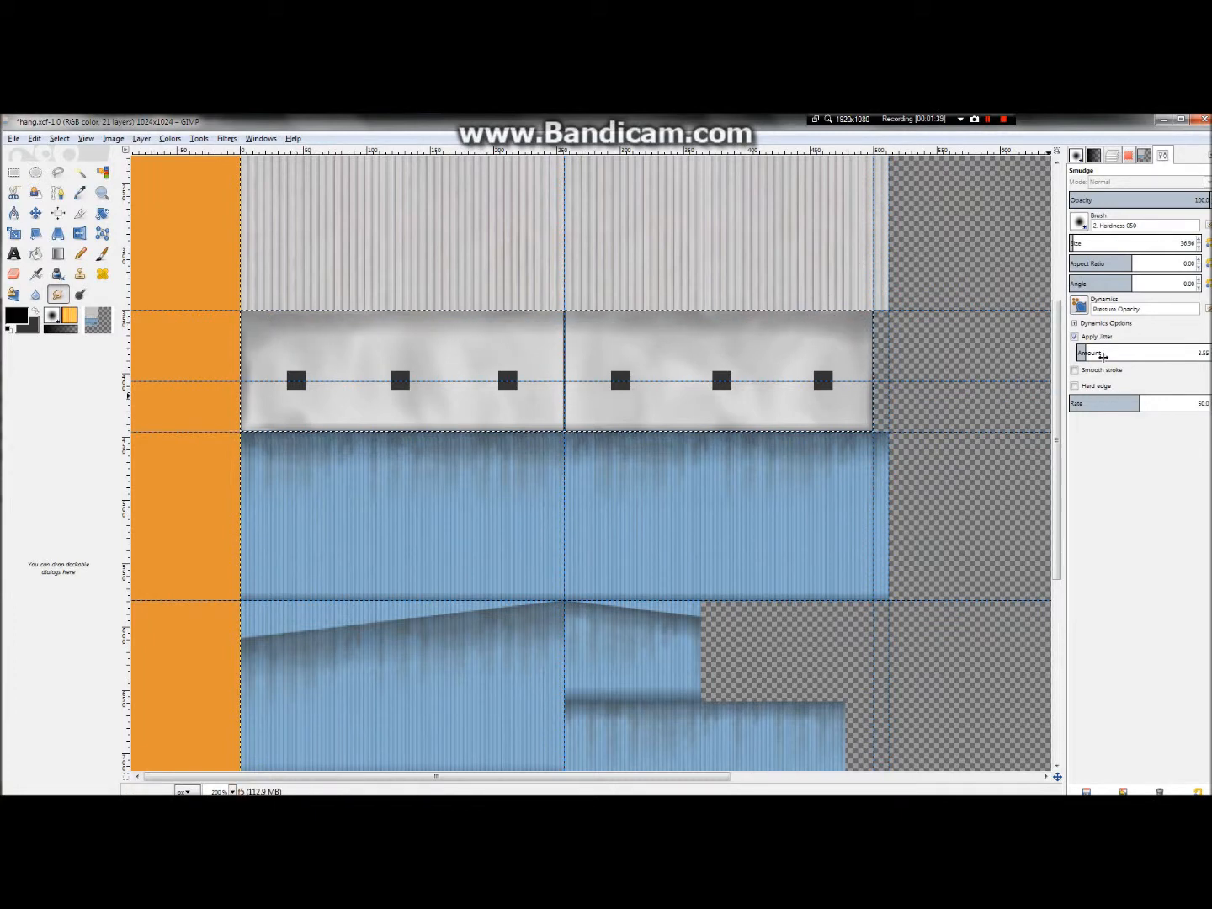
left_click_drag(1093, 355, 1045, 348)
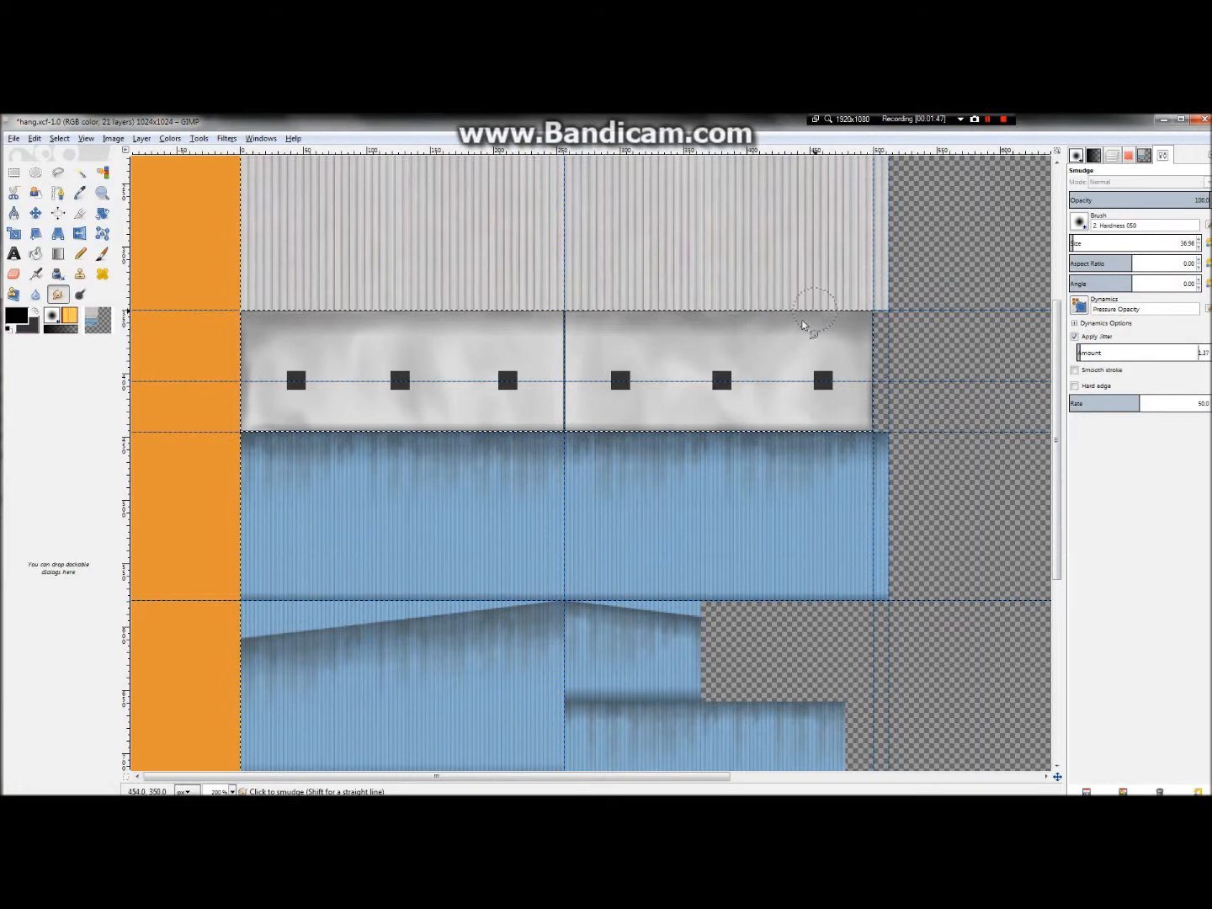
left_click(297, 325)
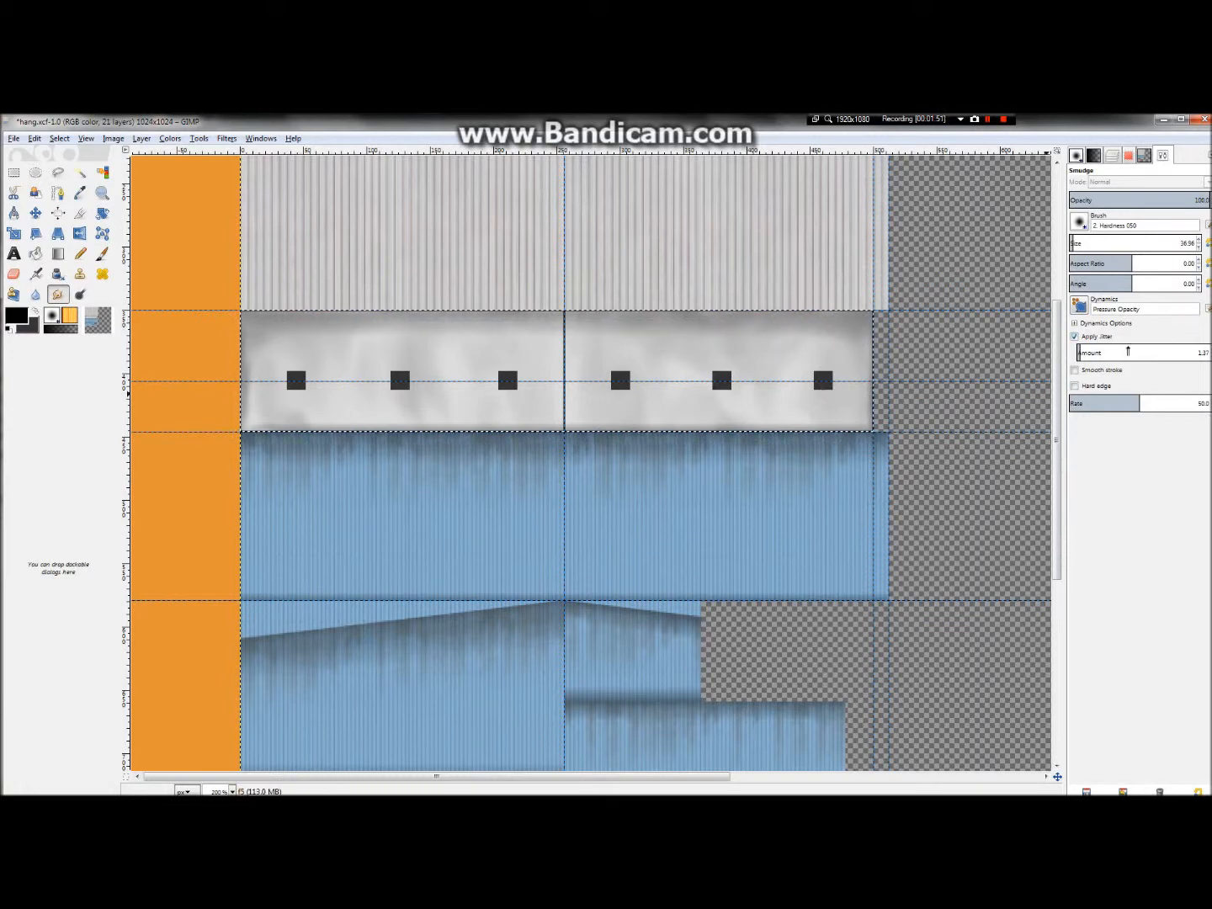
- Set the Smudge jitter amount to 0.30 and smudge straight along the dark shading at the door's upper edge
left_click_drag(1128, 352, 1099, 359)
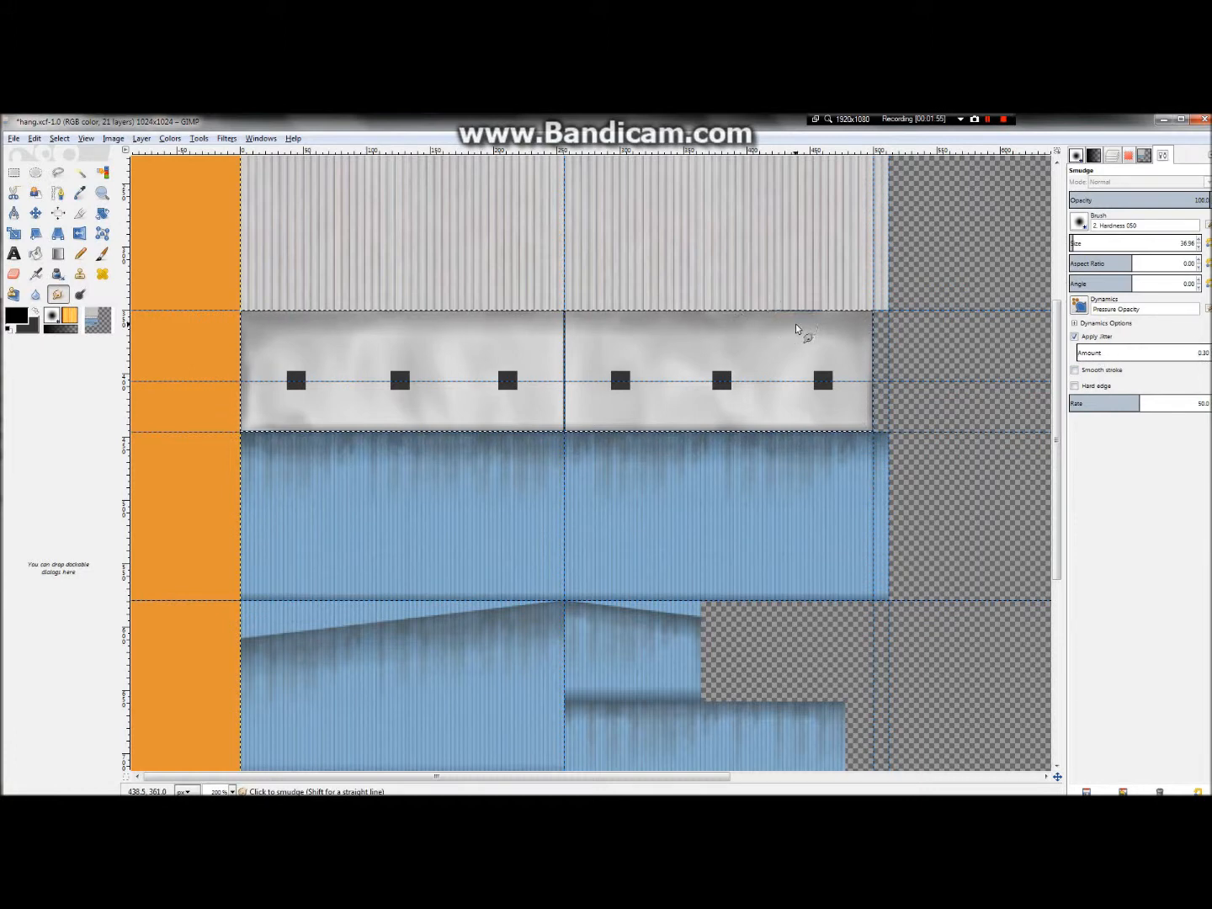
left_click(370, 327, "shift")
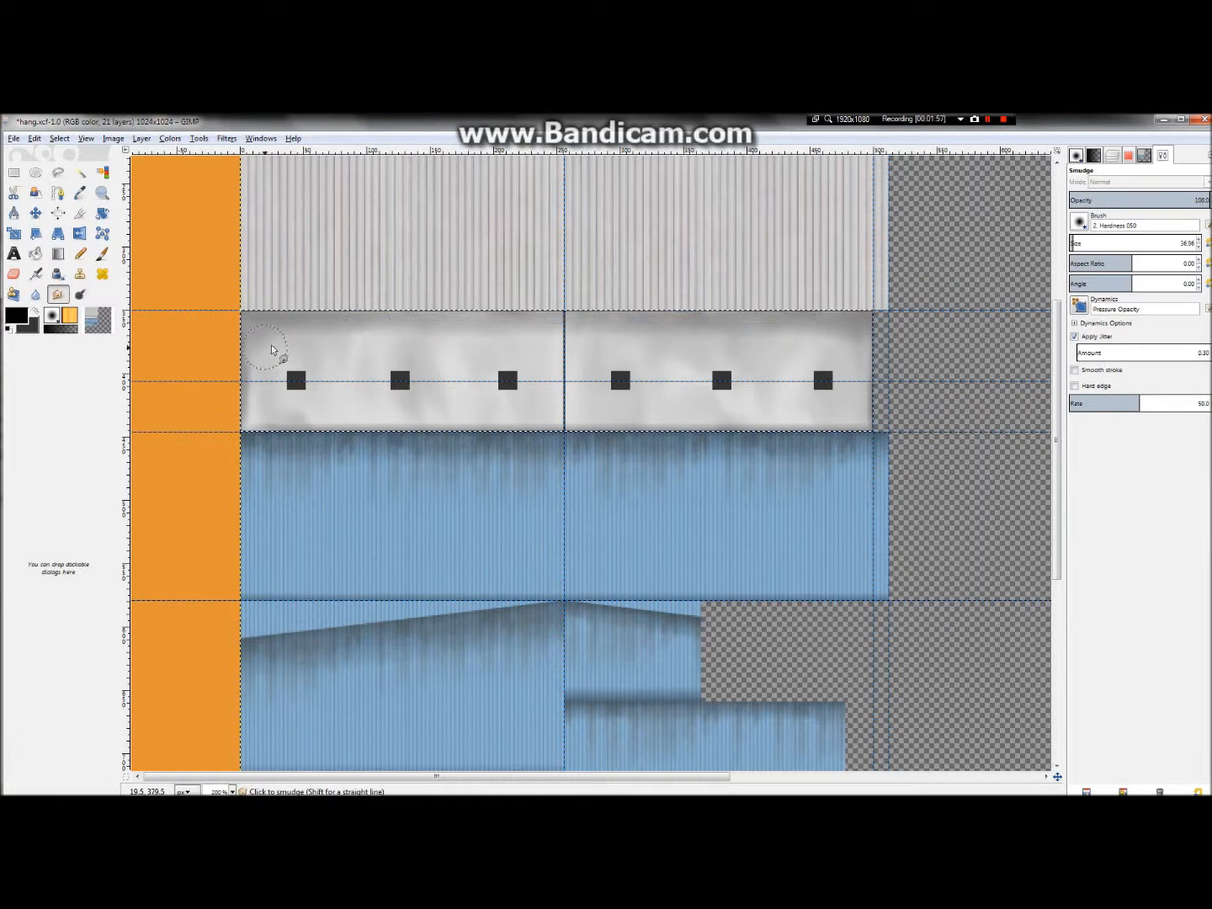
key("3")
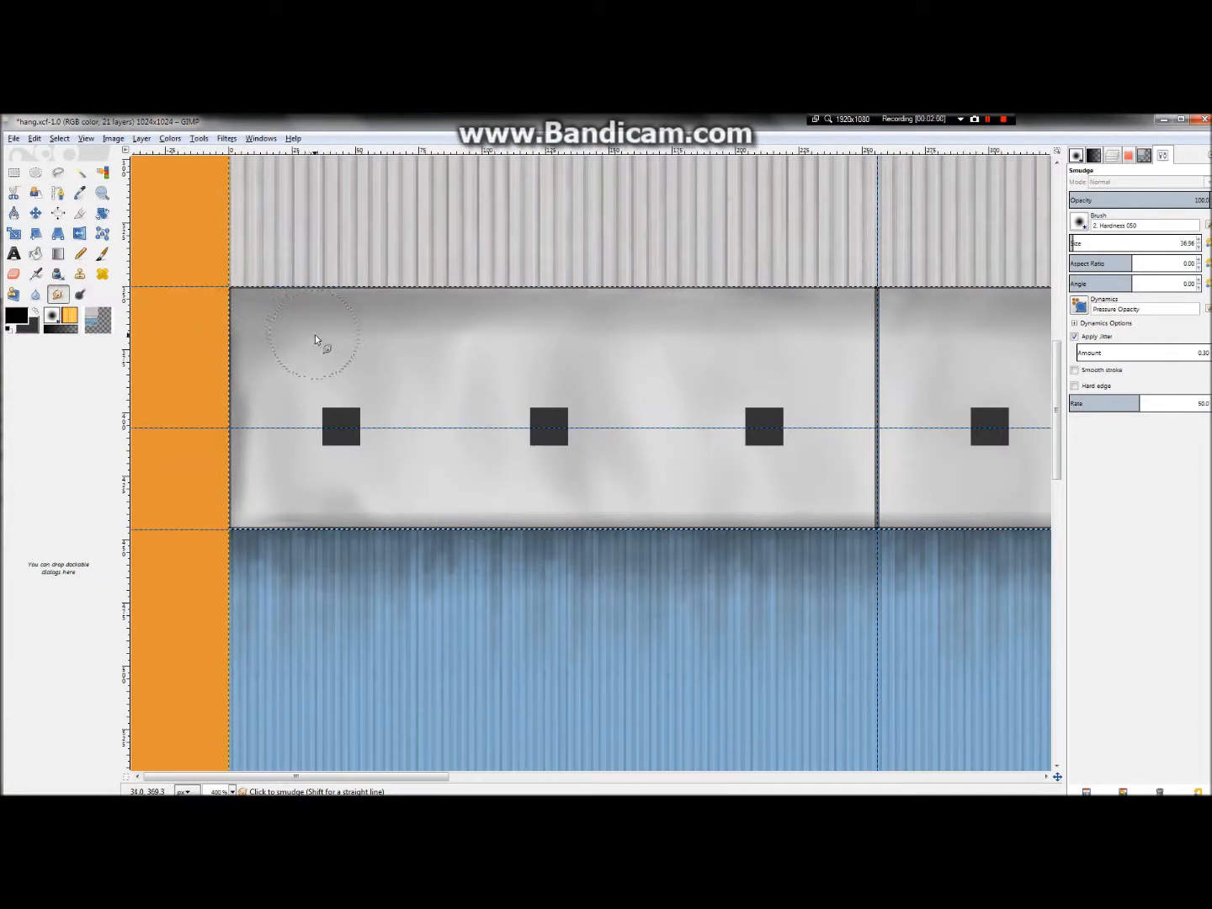
key("2")
scroll(481, 384, "down", 1)
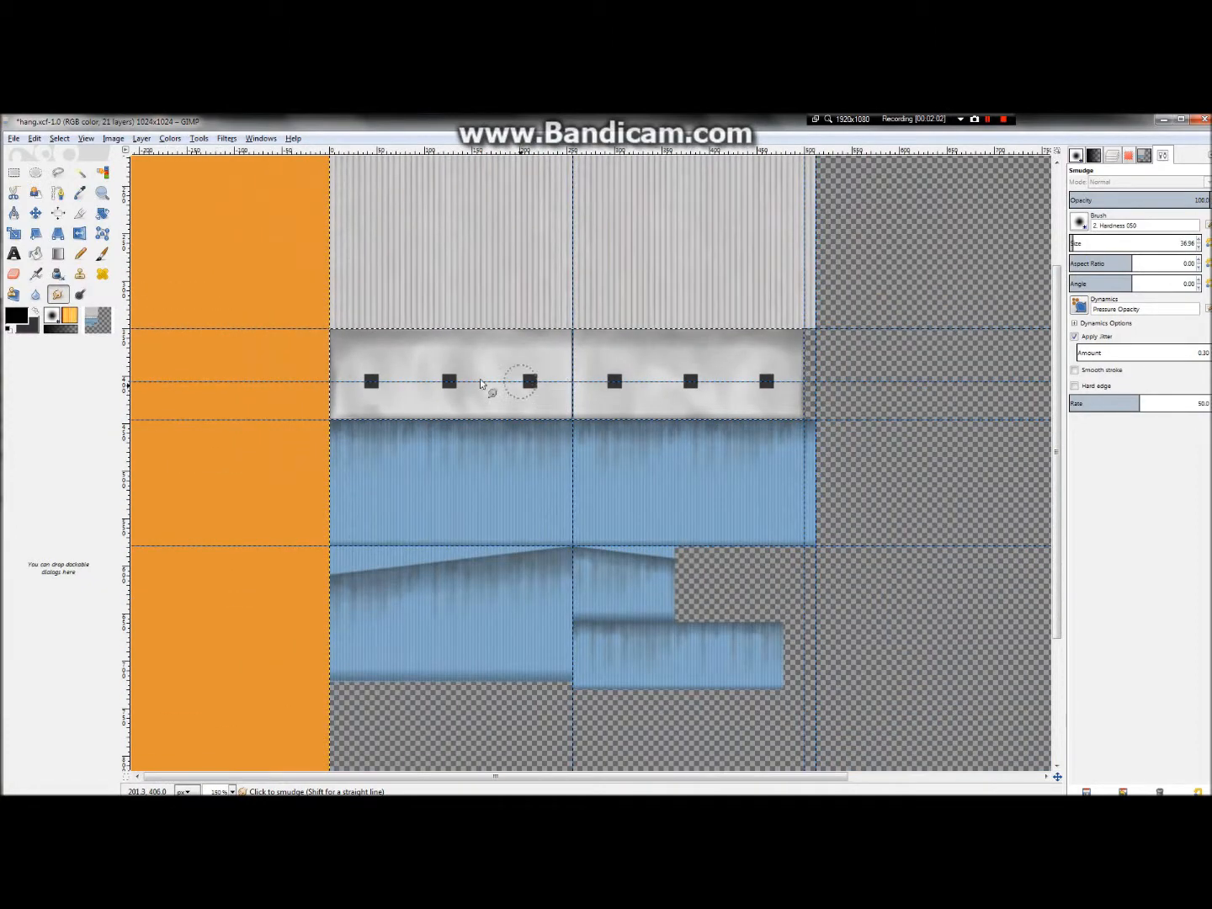
scroll(448, 379, "up", 2)
scroll(447, 379, "down", 1)
scroll(627, 394, "up", 2)
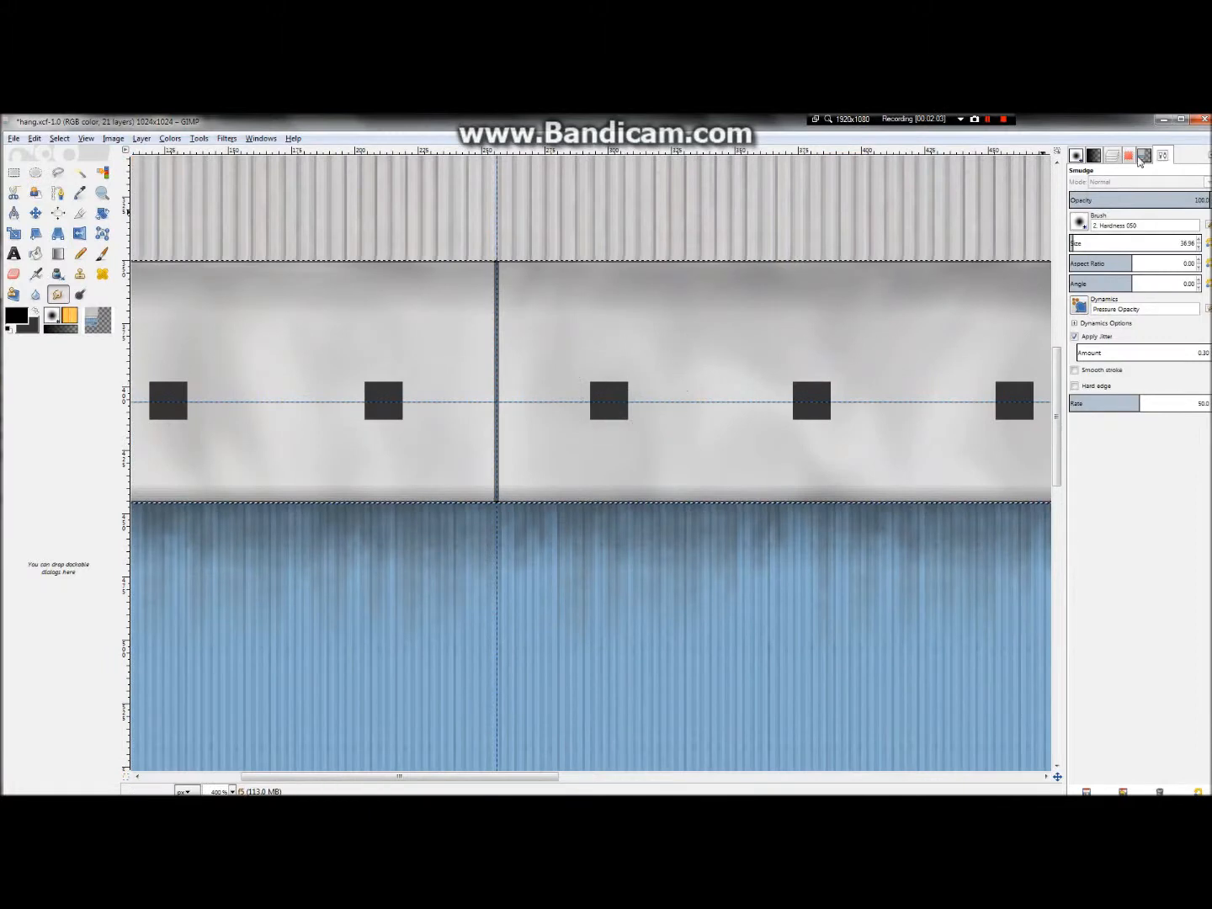
- Lower the opacity of layer f3 to about 15 percent to soften the door's stains
left_click(1095, 156)
left_click(1112, 156)
left_click(1164, 253)
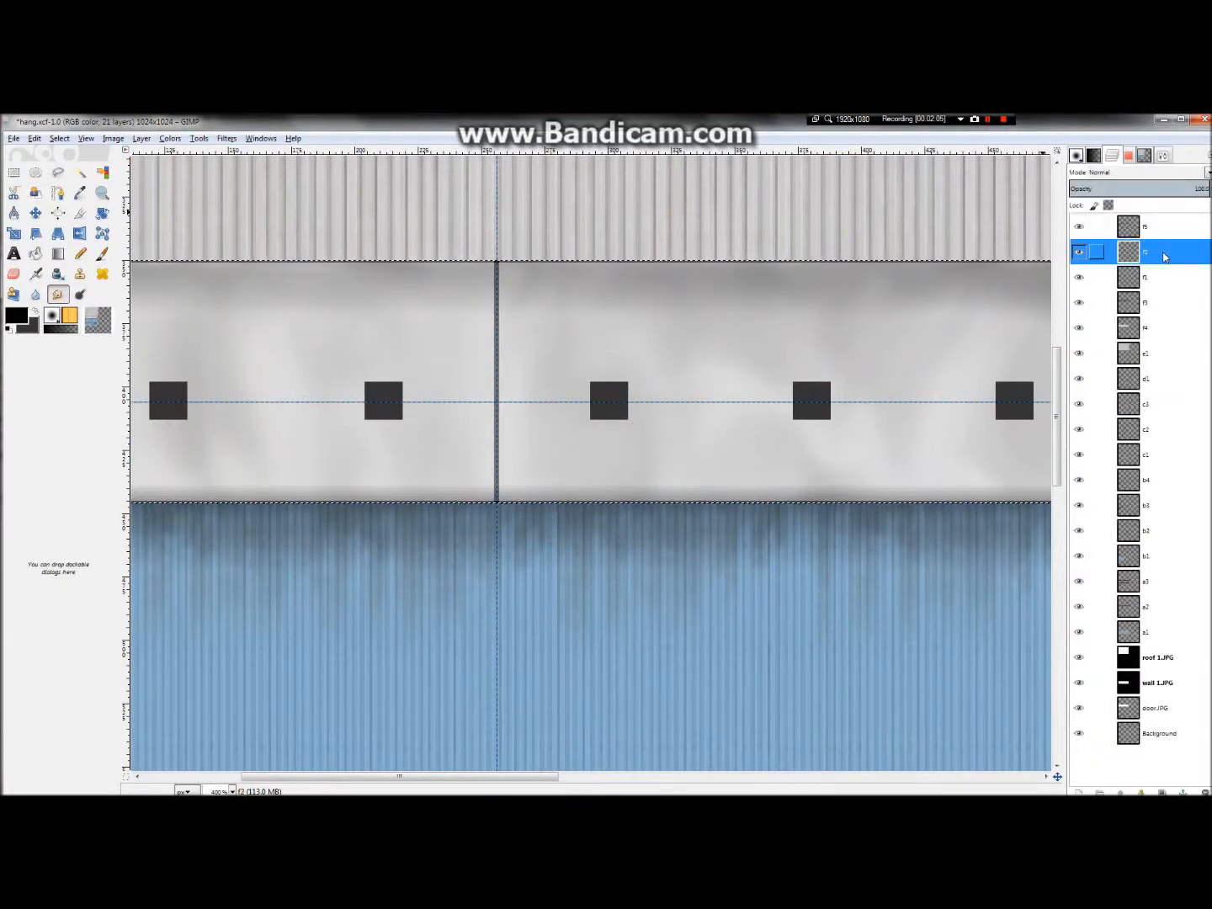
left_click(1146, 303)
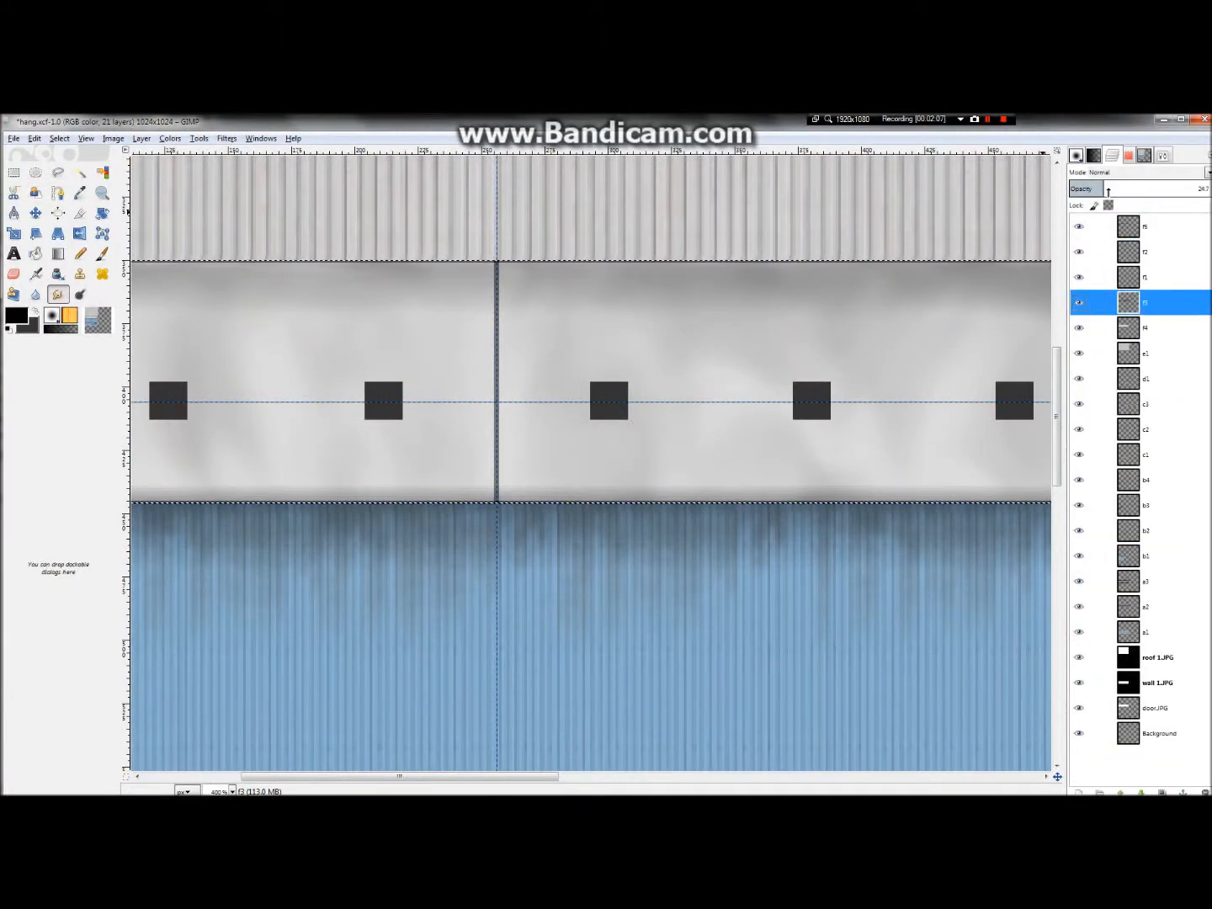
left_click(1091, 188)
scroll(649, 374, "down", 2)
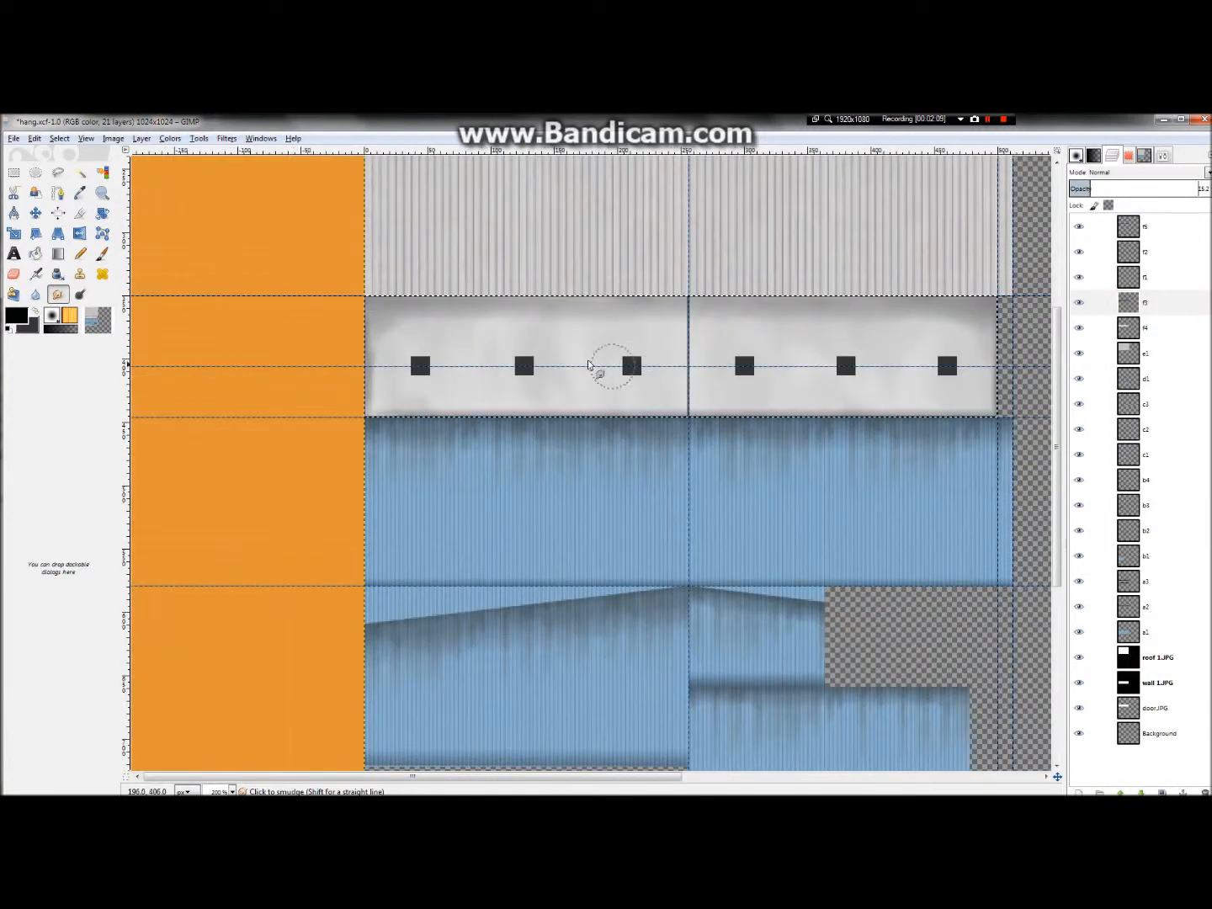
- Examine the door's square windows and the centre dividing line up close
scroll(398, 371, "up", 4)
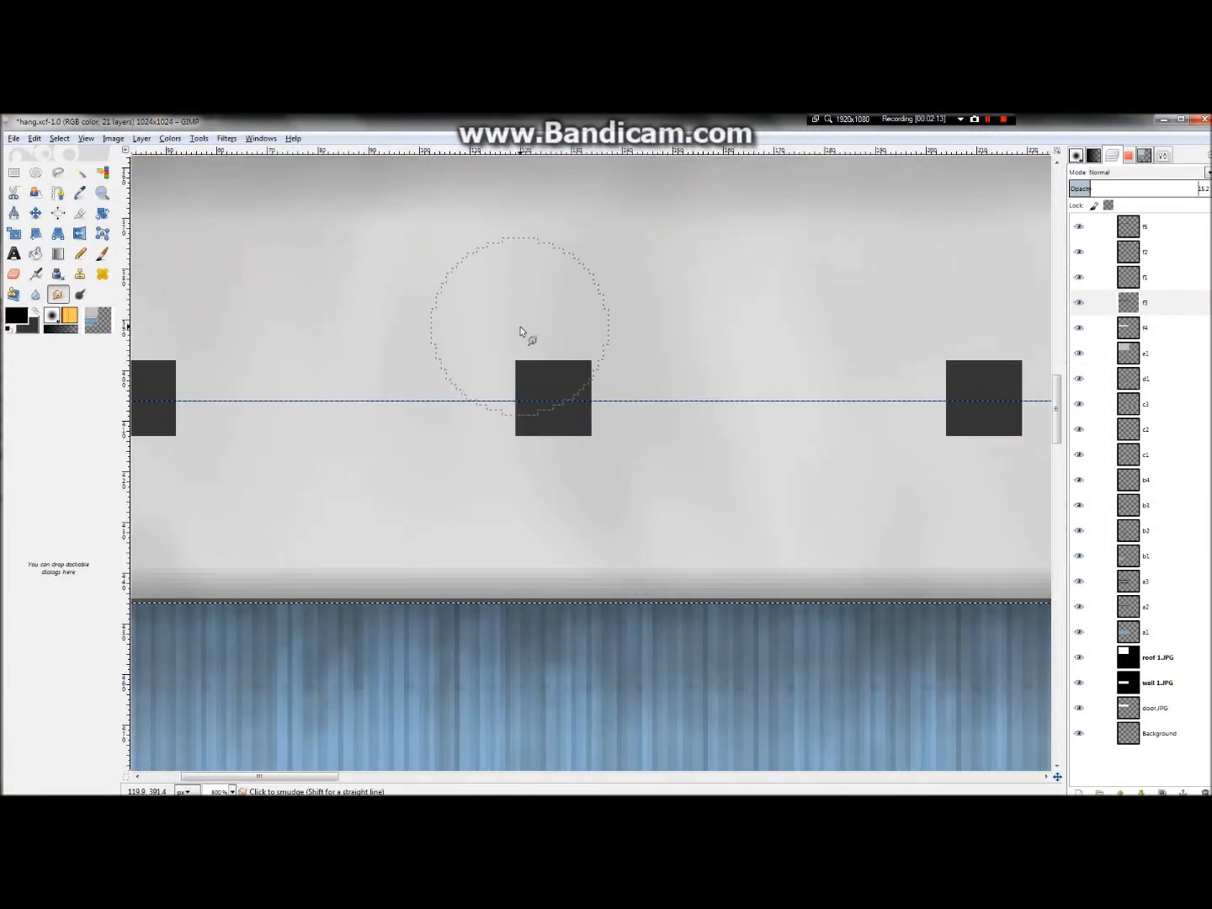
scroll(574, 384, "down", 1)
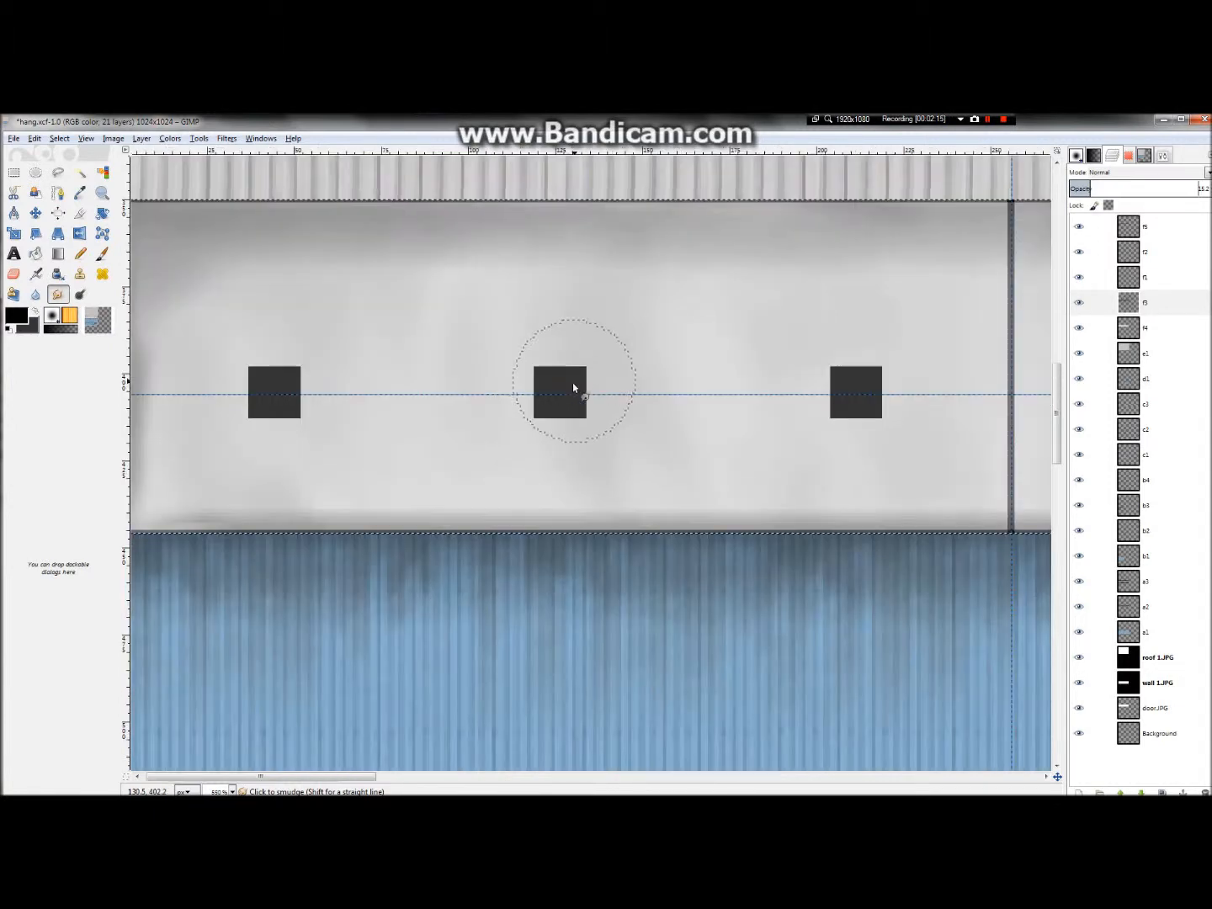
scroll(571, 385, "up", 5)
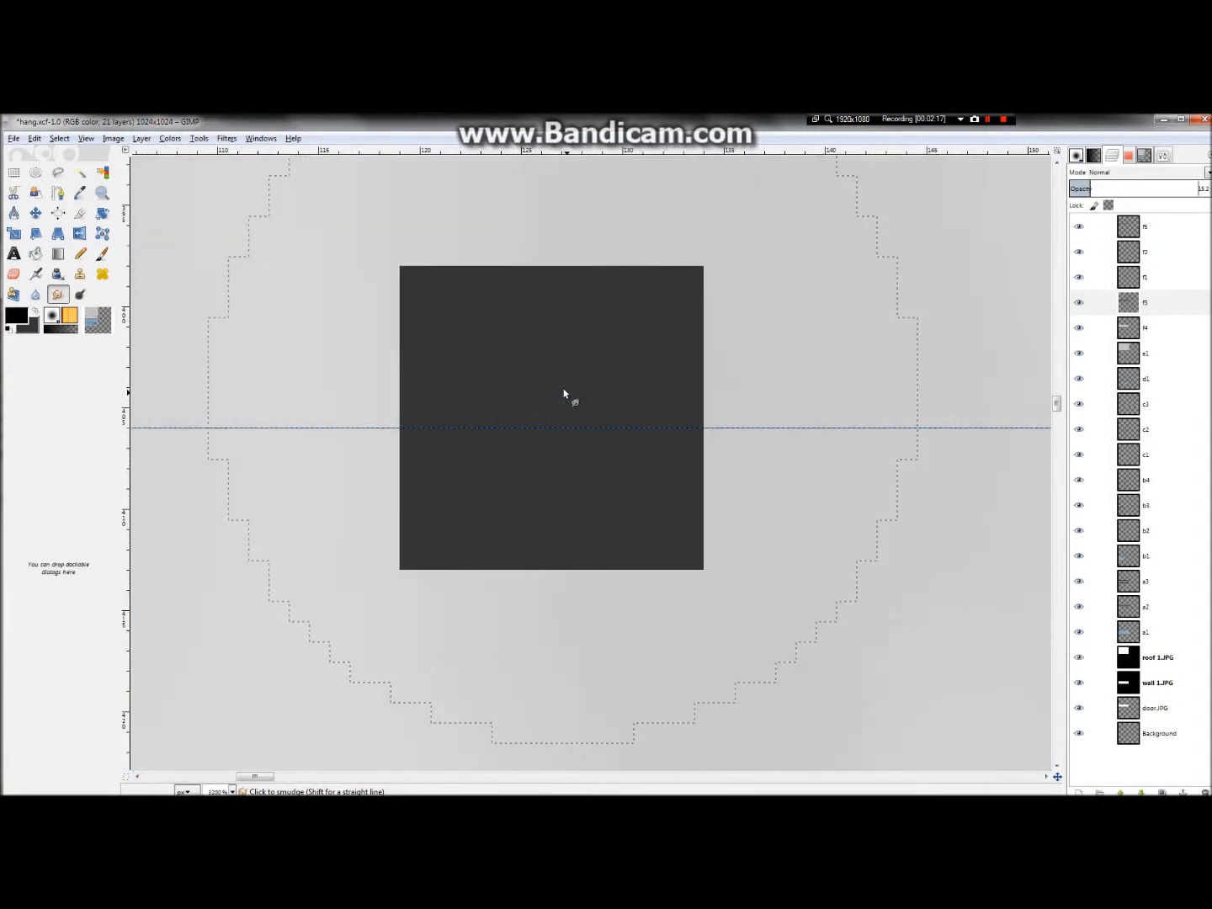
scroll(563, 389, "down", 5)
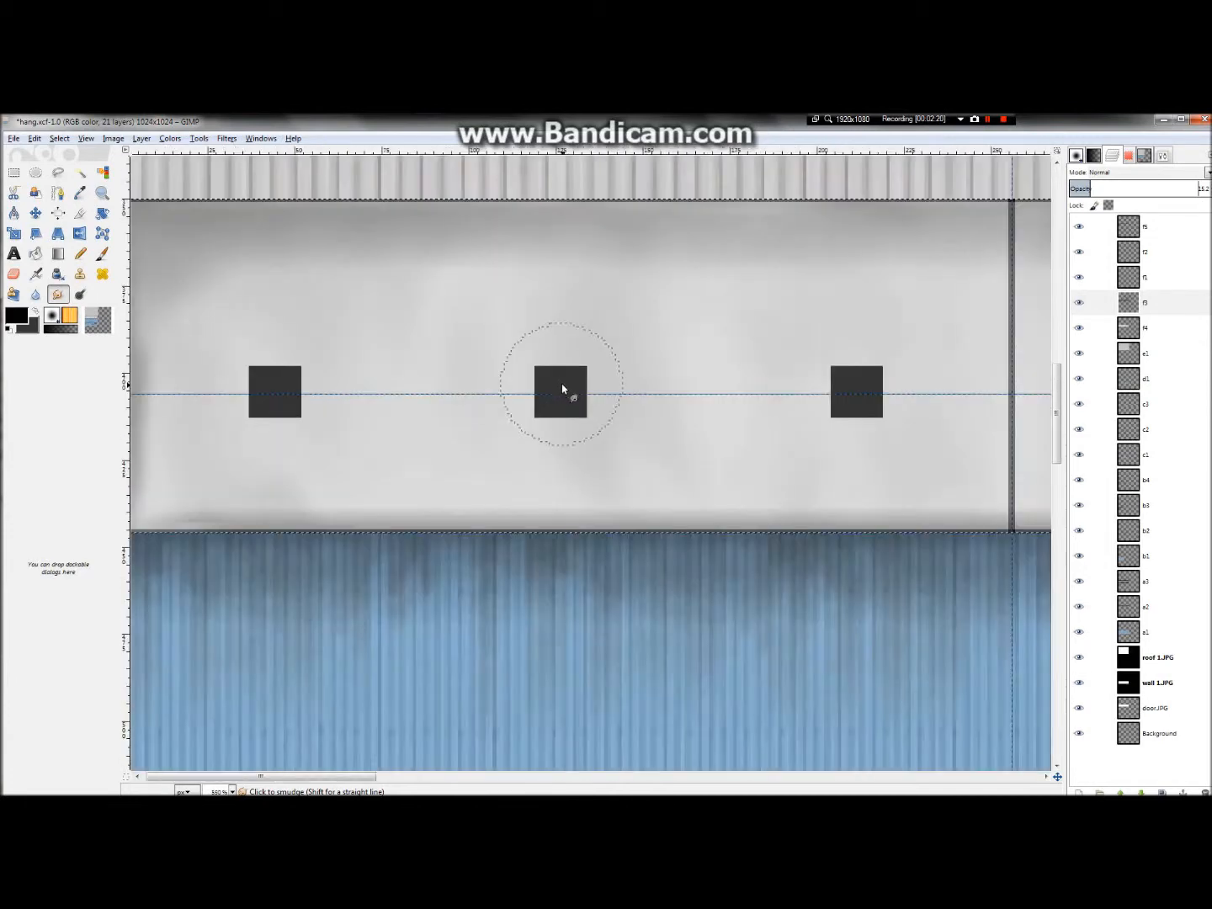
scroll(563, 388, "down", 1)
scroll(563, 388, "up", 2)
left_click_drag(561, 371, 539, 412)
scroll(528, 365, "down", 1)
scroll(549, 388, "down", 2)
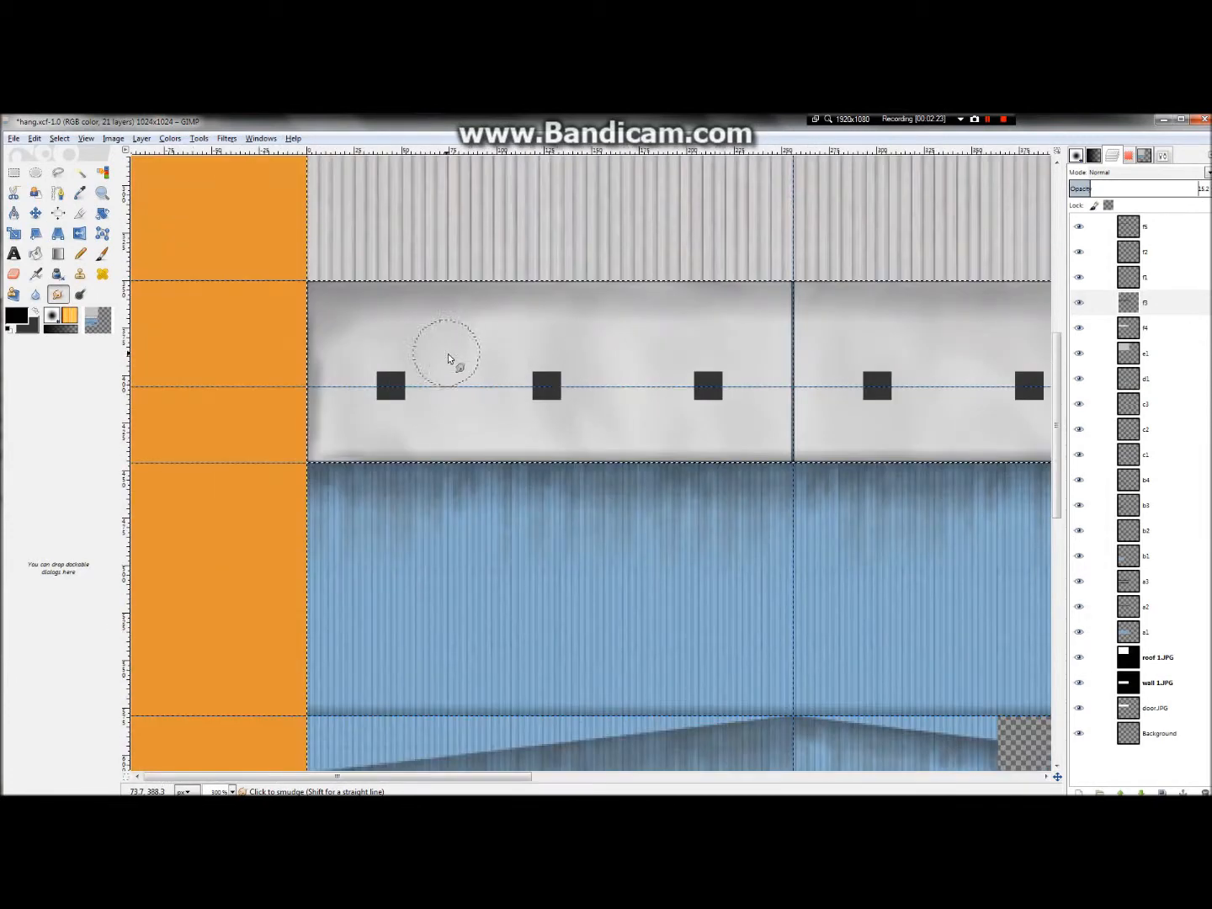
scroll(577, 360, "up", 1)
scroll(908, 373, "up", 2)
scroll(907, 373, "up", 3)
scroll(670, 400, "down", 3)
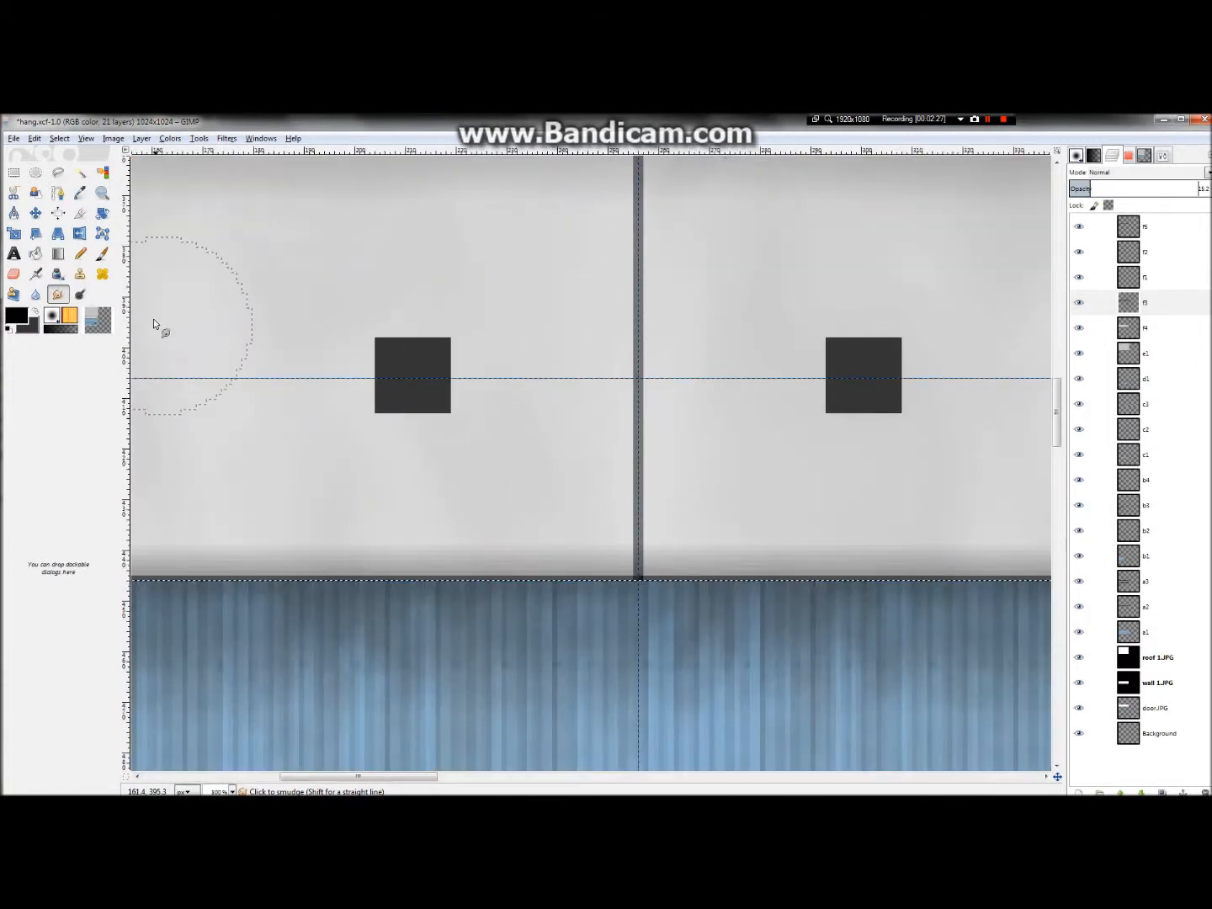
- Set up the Paintbrush with the 2. Hardness 100 brush at a much smaller size
left_click(102, 254)
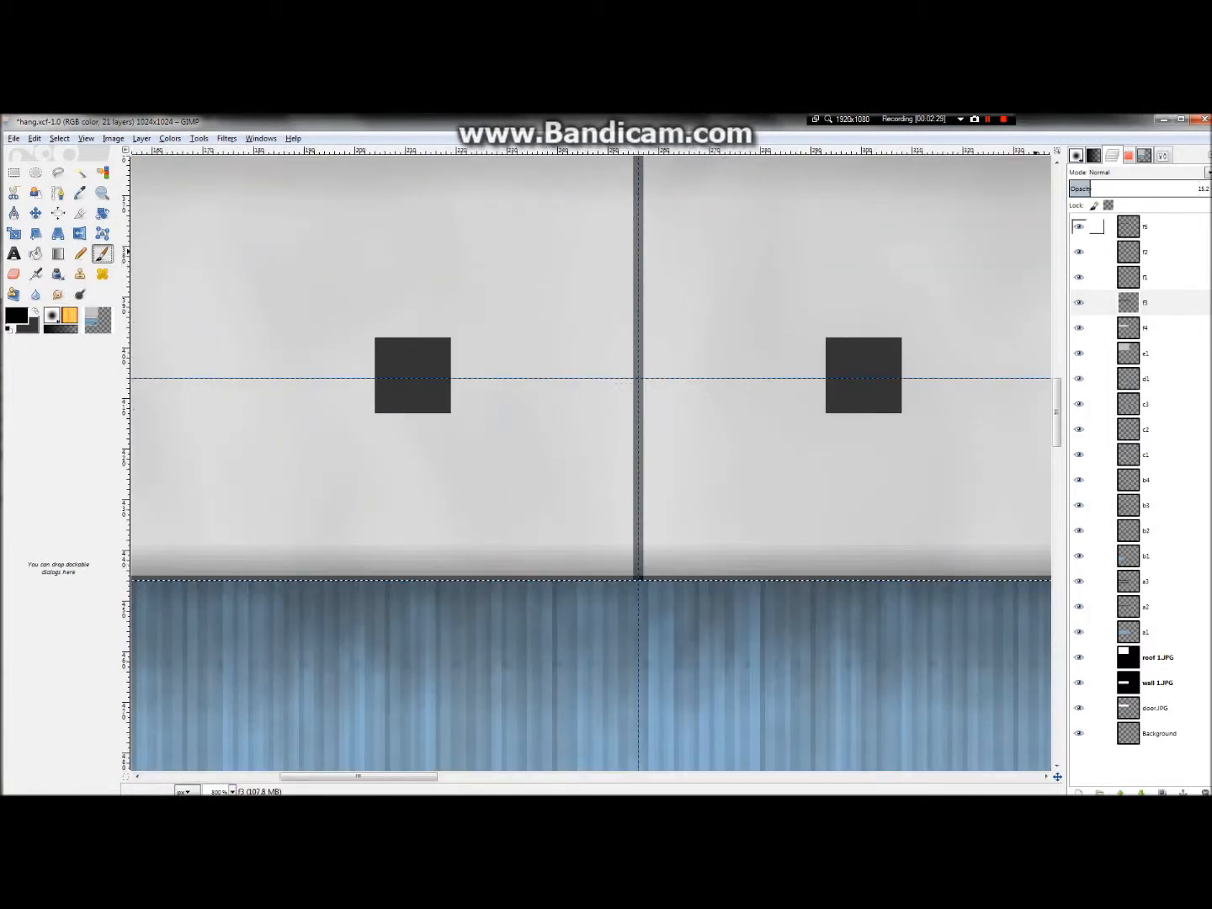
left_click(1163, 156)
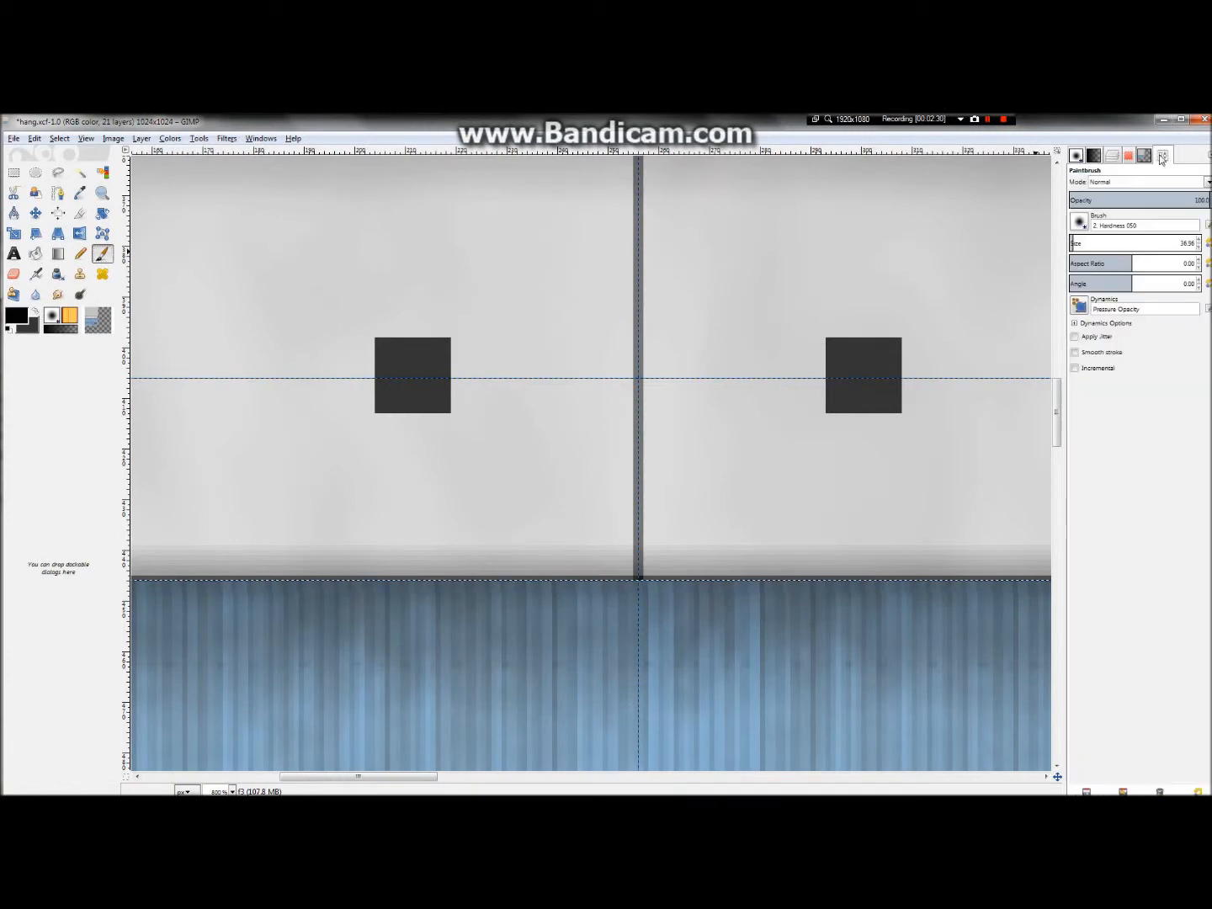
left_click(1080, 222)
double_click(1137, 263)
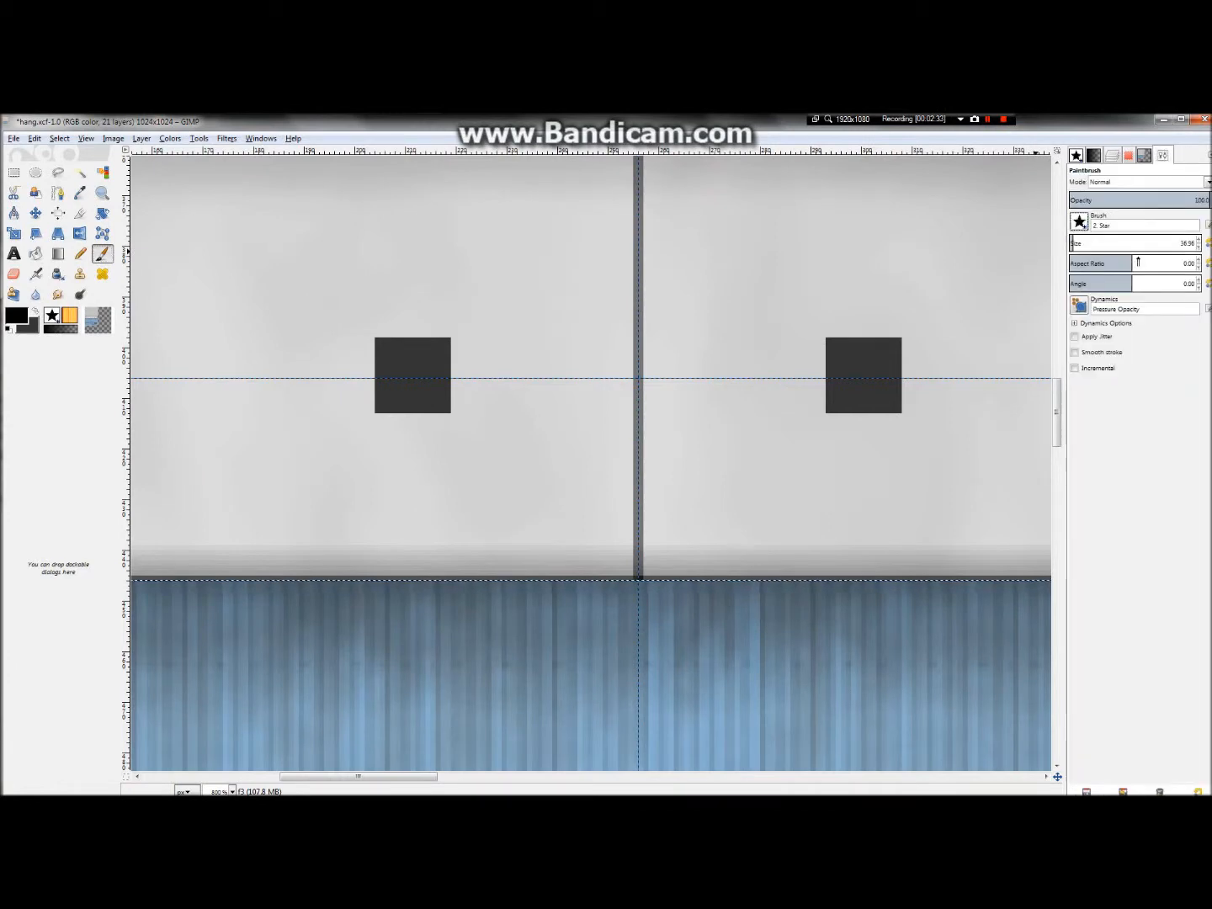
left_click(1080, 222)
double_click(1132, 261)
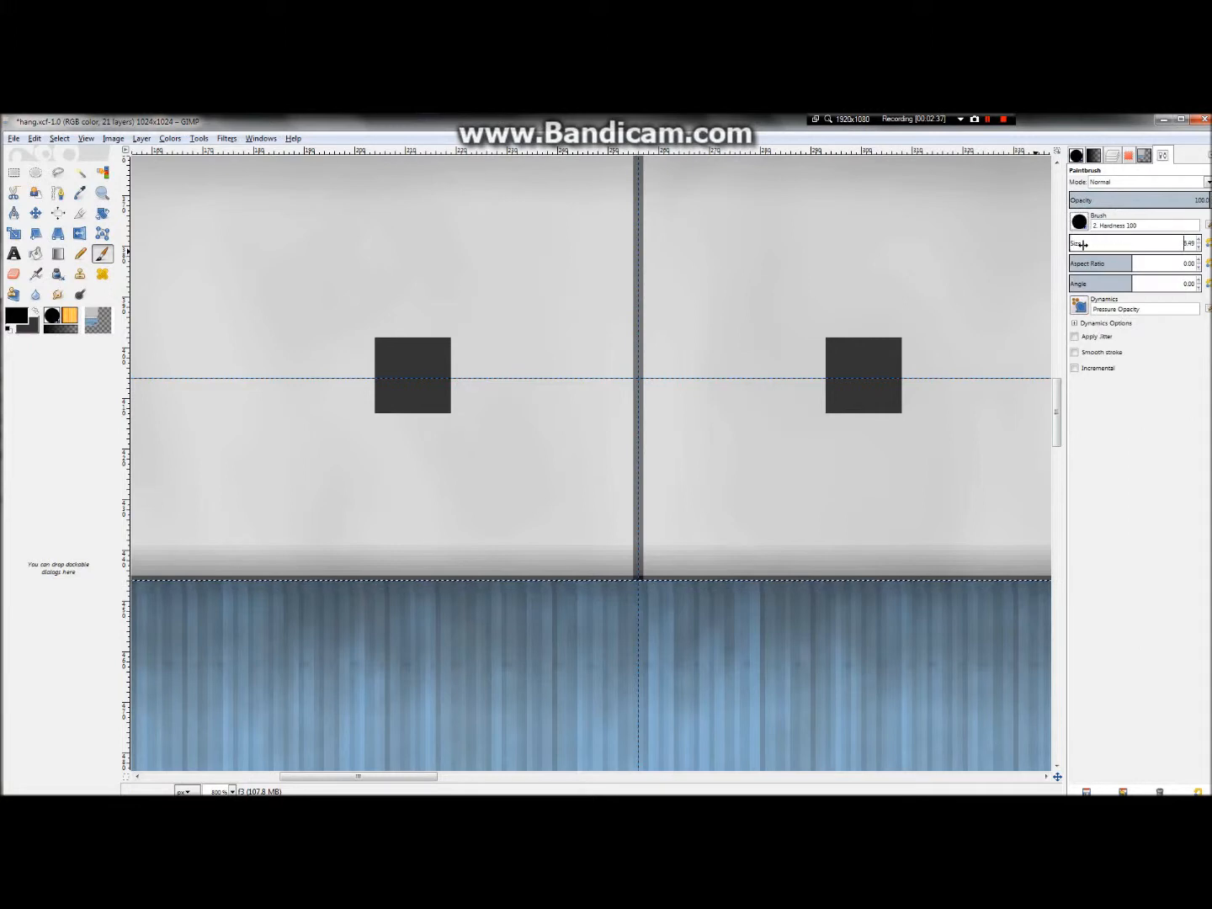
scroll(1082, 244, "down", 1)
- Create a transparent layer named f6 directly above layer f2
left_click(1112, 157)
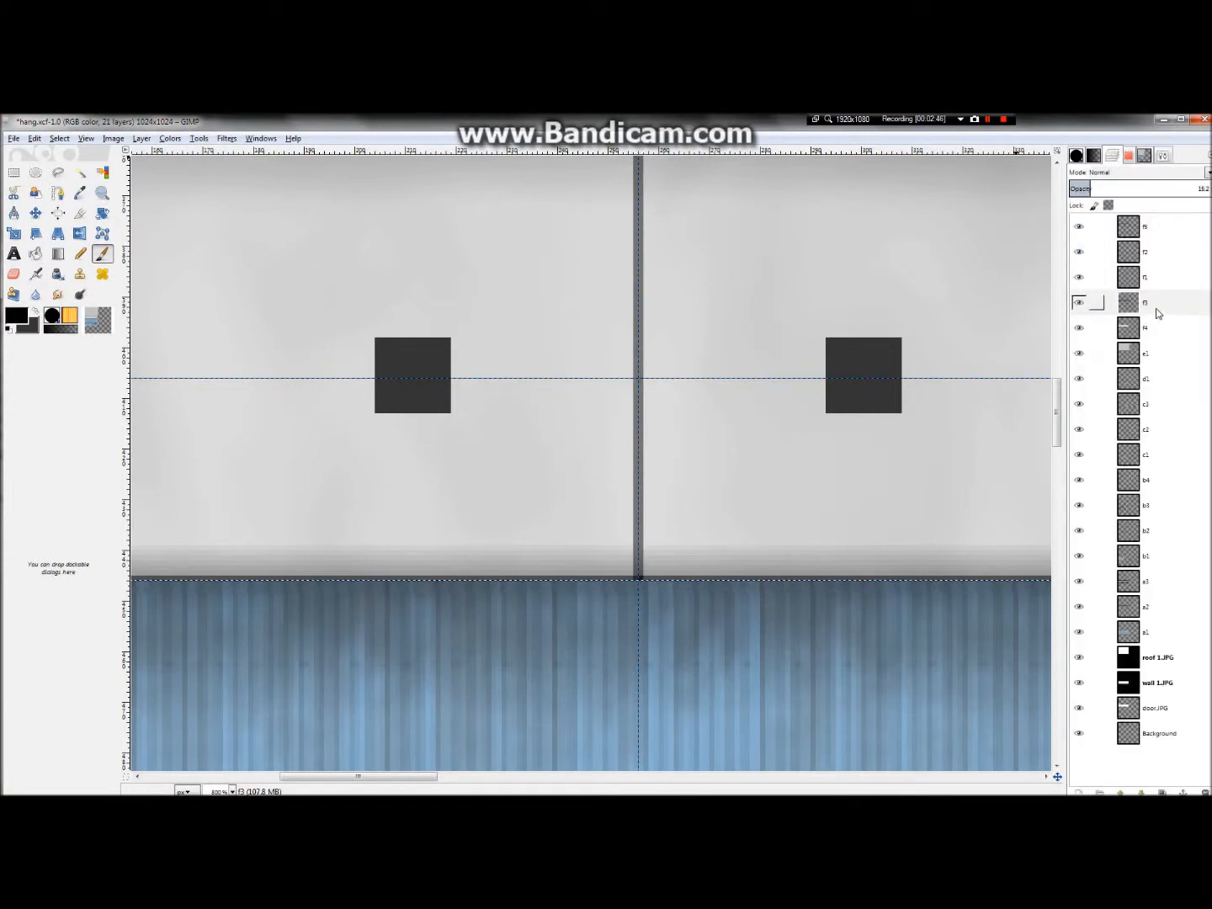
left_click(1144, 278)
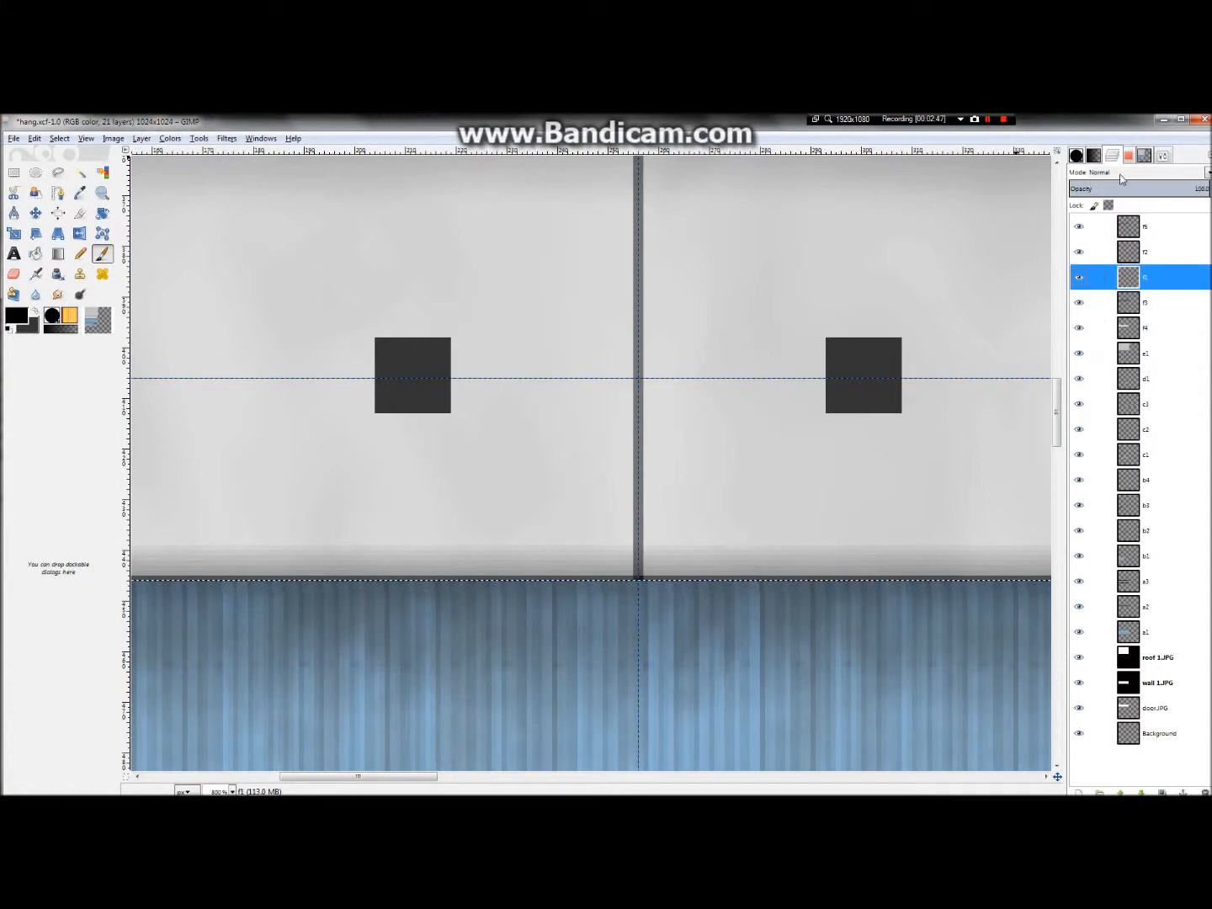
right_click(1138, 251)
left_click(1080, 279)
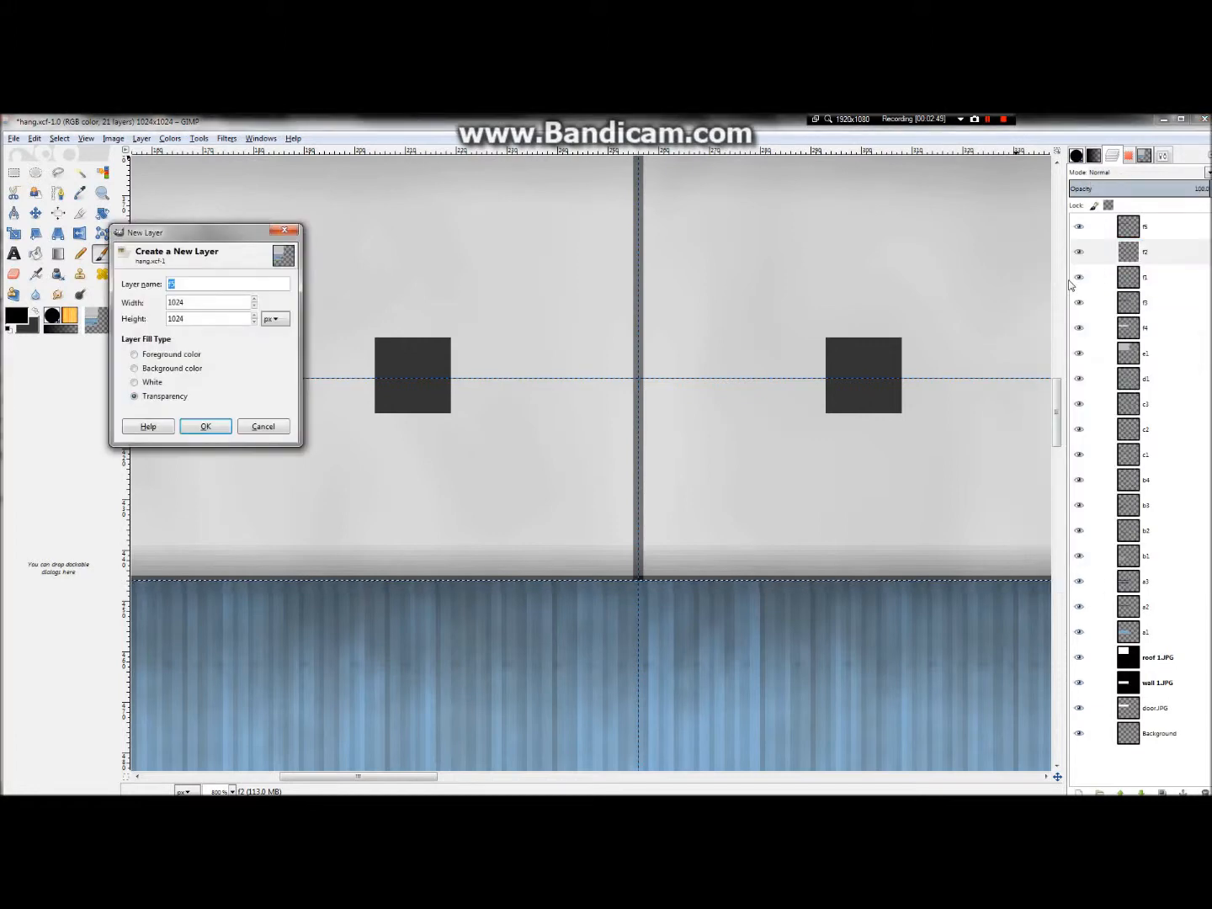
type("f6")
key("Return")
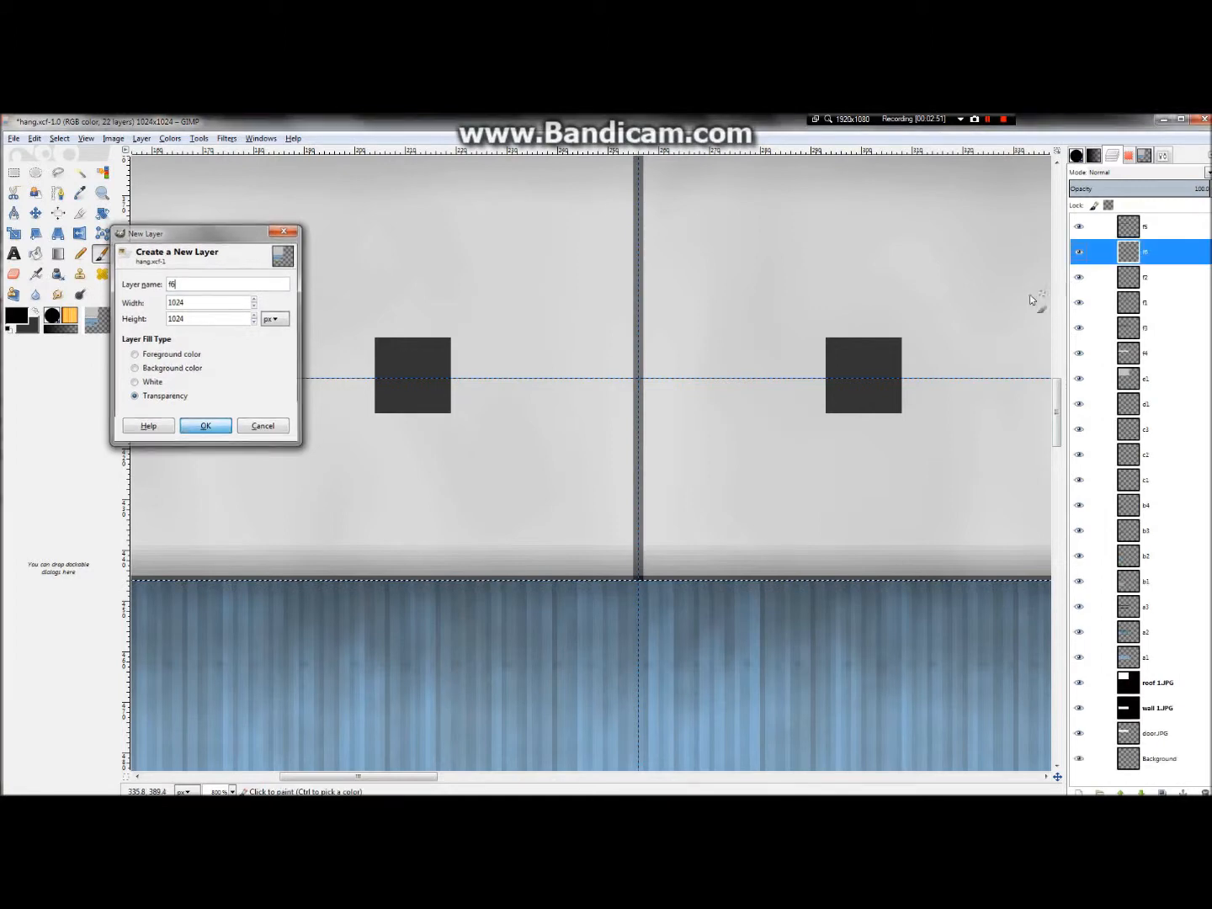
- Try to paint a straight black line over the door's centre dividing line on layer f6
left_click(641, 581)
scroll(661, 484, "down", 2)
left_click(651, 296, "shift")
scroll(657, 303, "up", 2)
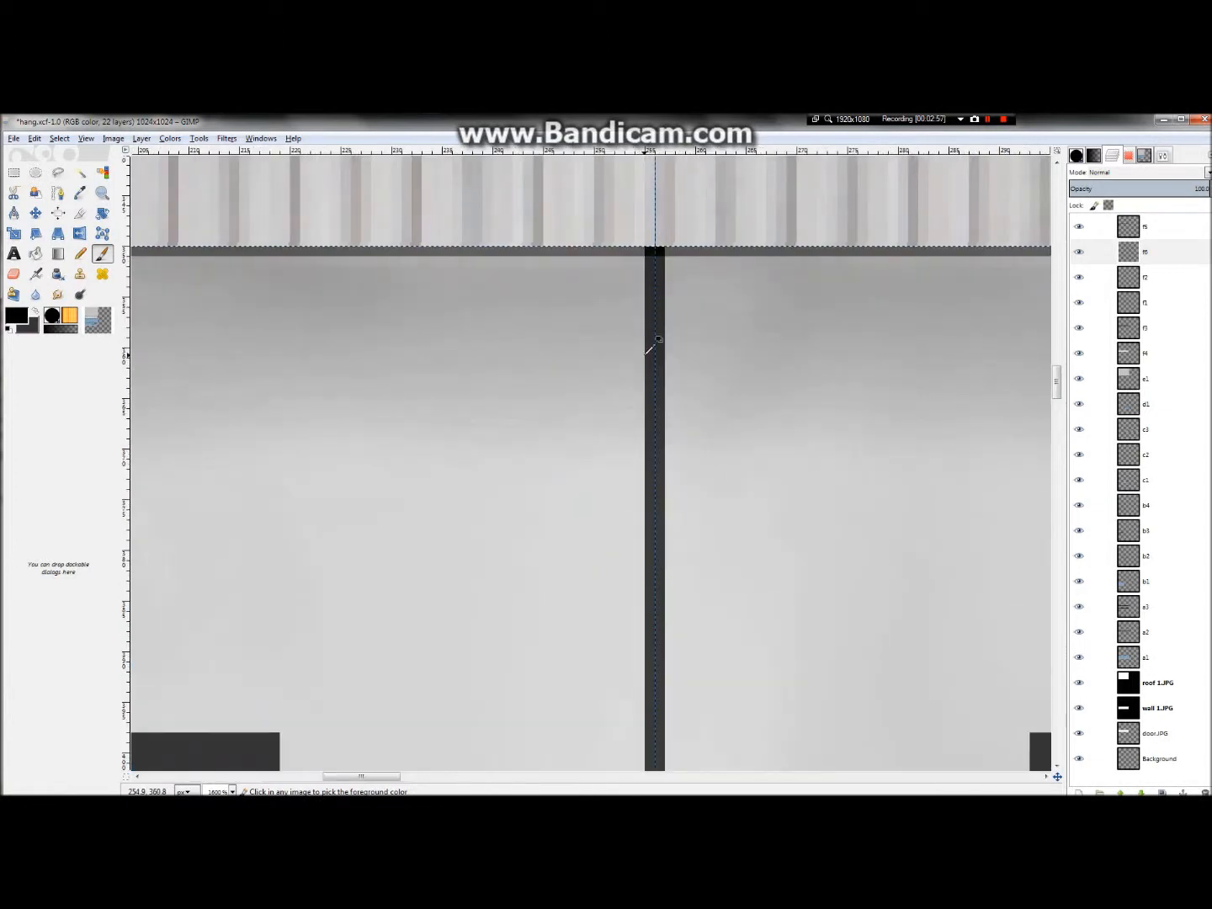
key("ctrl+z")
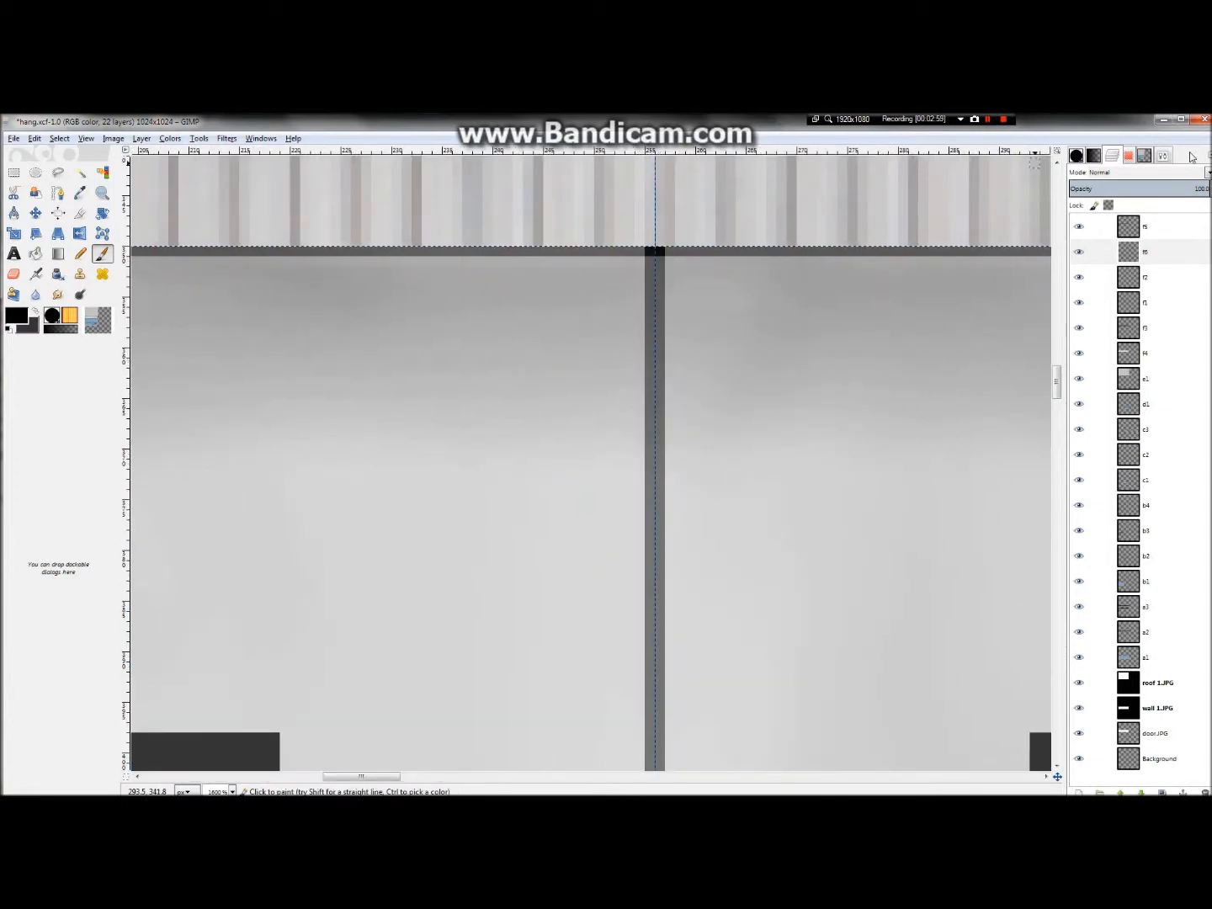
- Set the Paintbrush size to 1 and paint a straight black line down the door's centre dividing line
left_click(1125, 156)
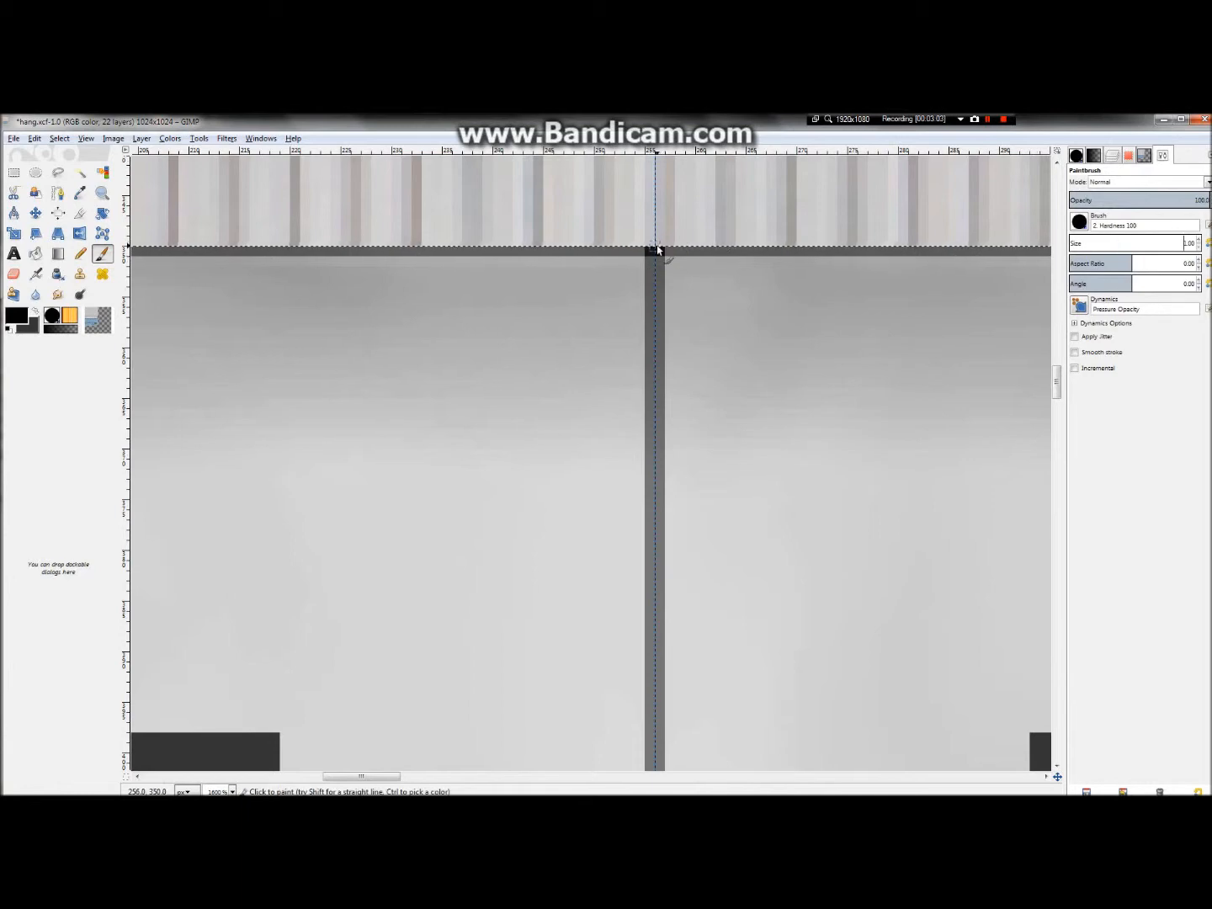
scroll(725, 325, "down", 5)
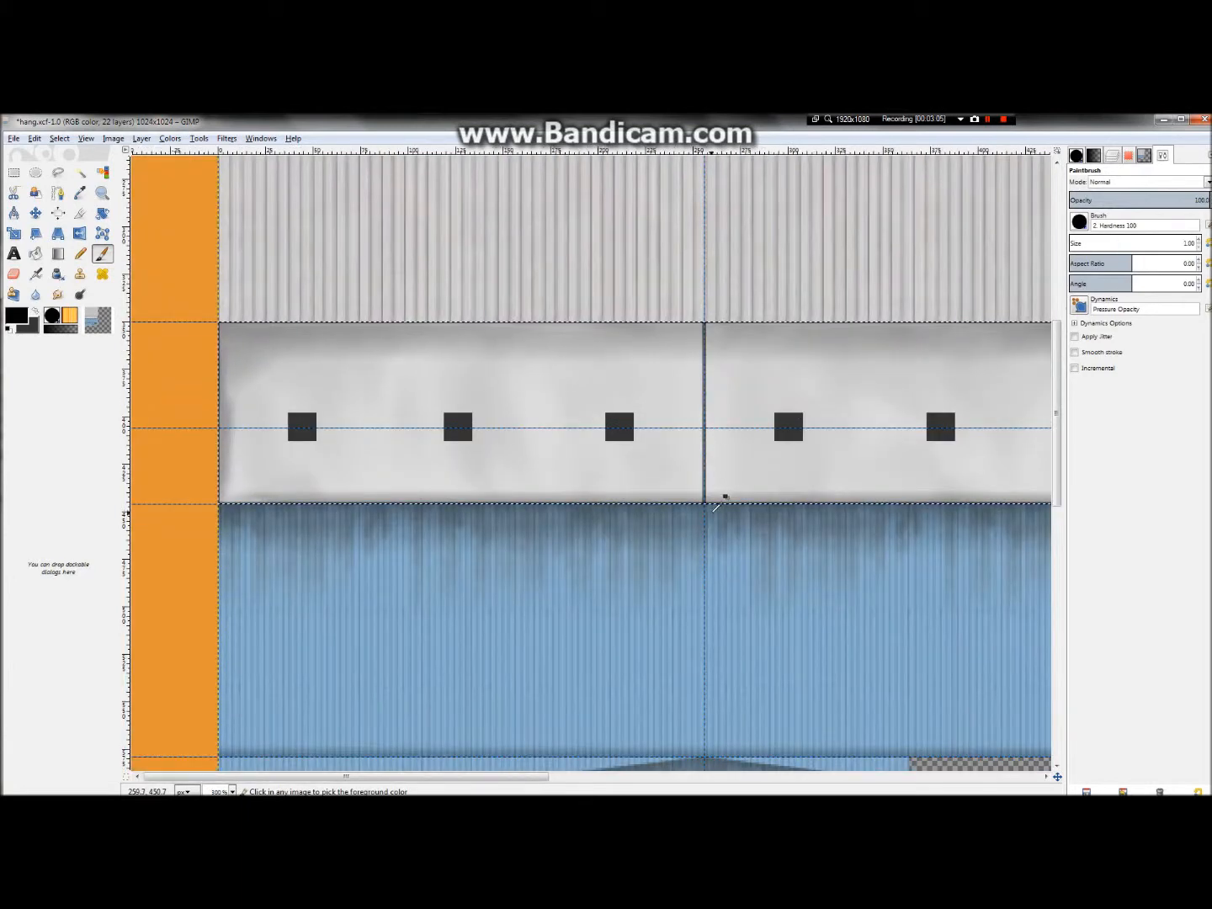
scroll(715, 508, "up", 1)
scroll(709, 504, "up", 3)
scroll(711, 478, "down", 4)
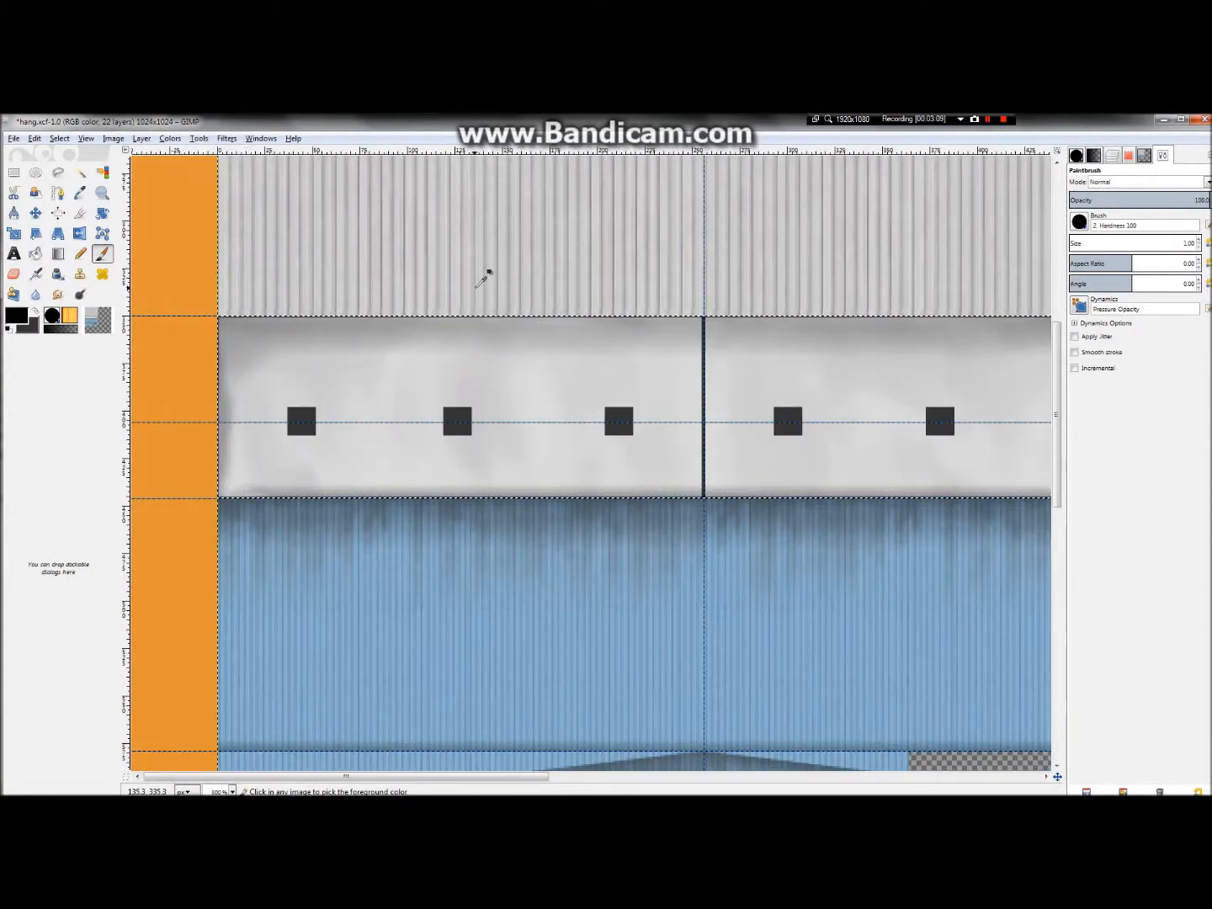
scroll(750, 401, "up", 3)
scroll(749, 400, "down", 3)
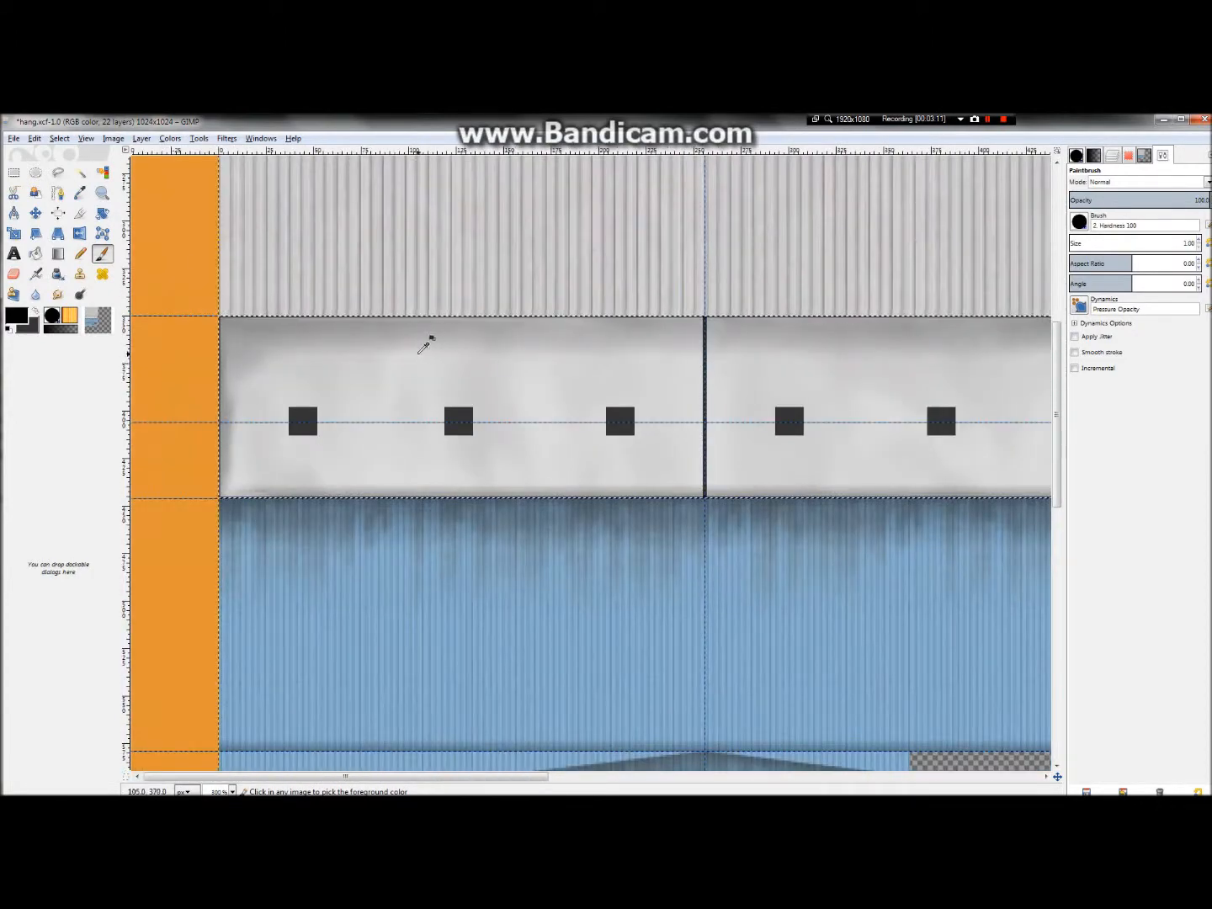
- Set the foreground colour to light grey c6c6c6 for outlining the door's third window
scroll(208, 358, "down", 1)
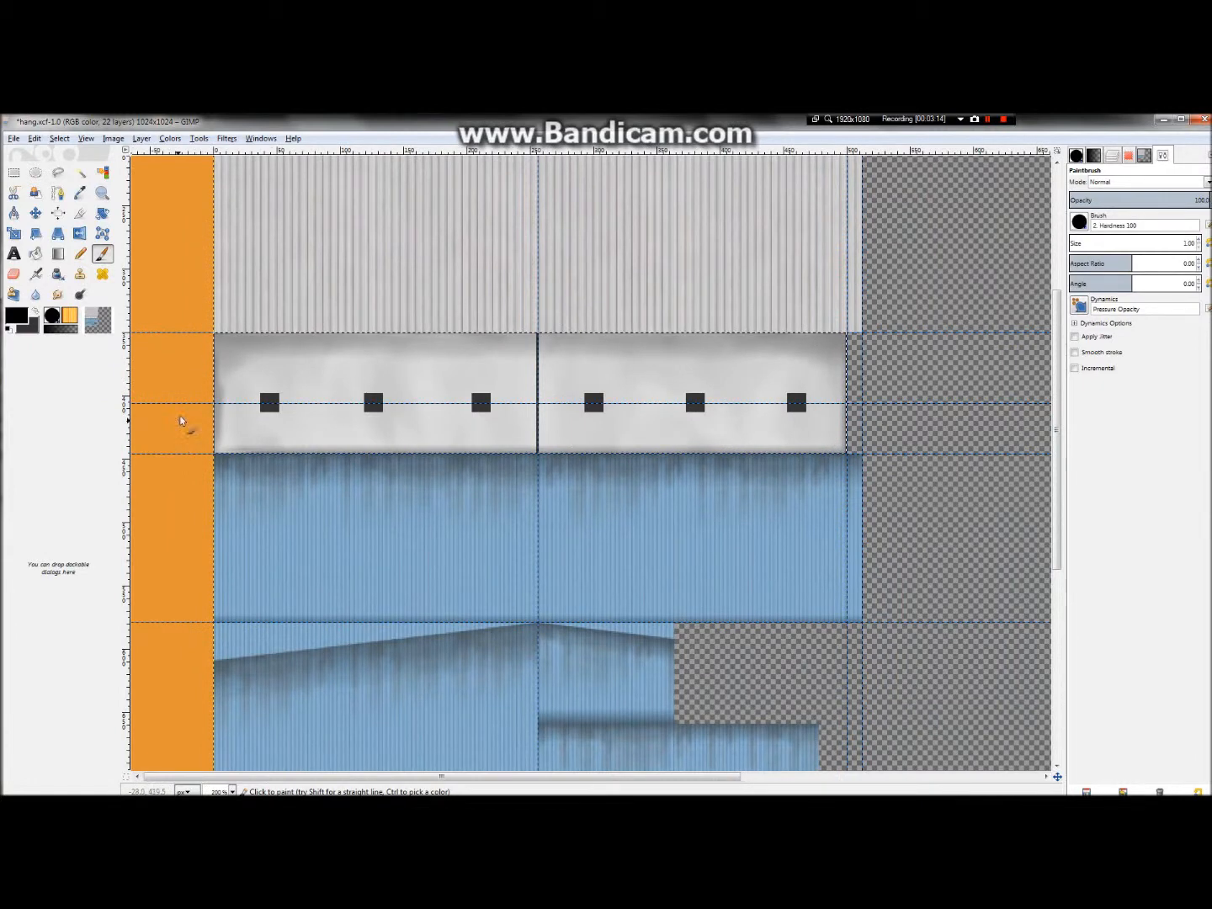
scroll(493, 387, "up", 10)
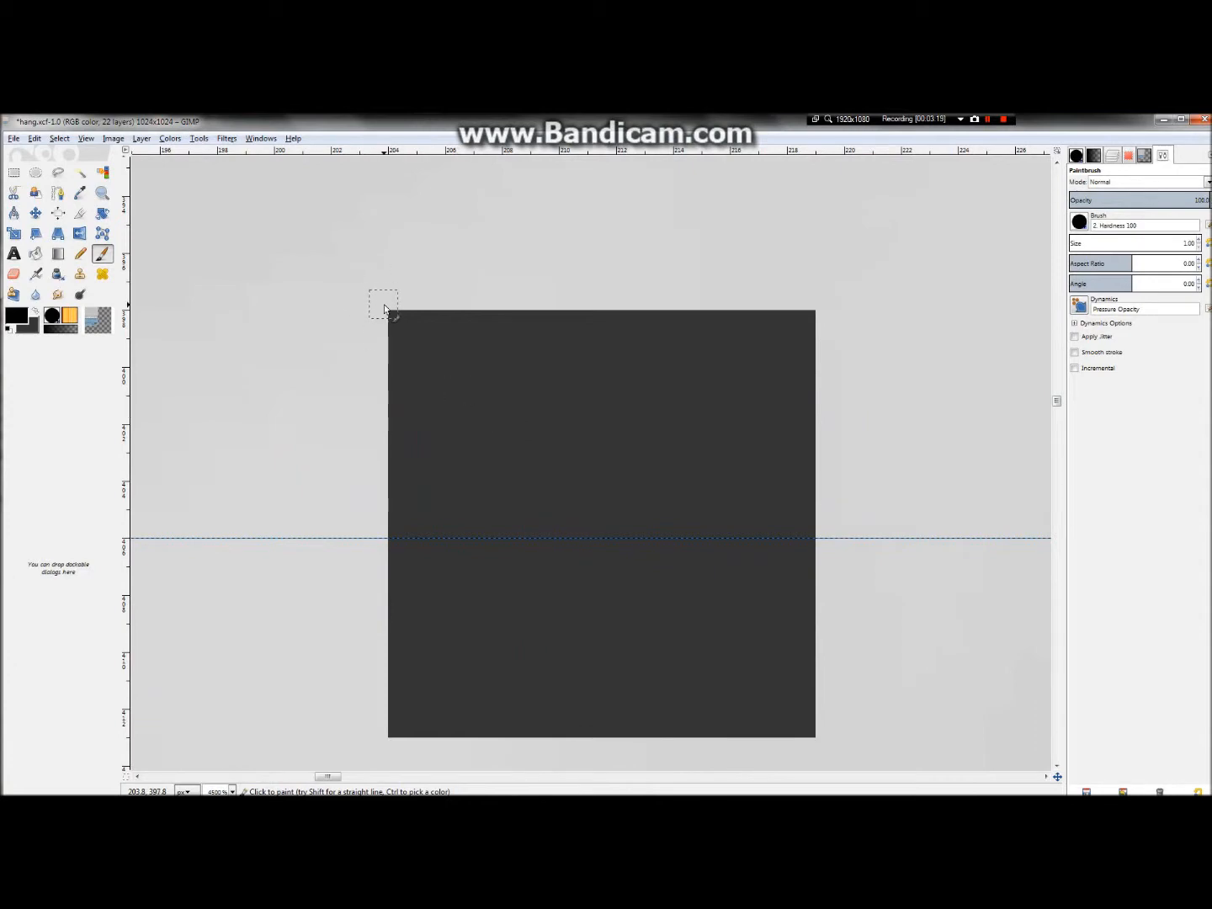
scroll(384, 309, "down", 1)
scroll(385, 305, "down", 1)
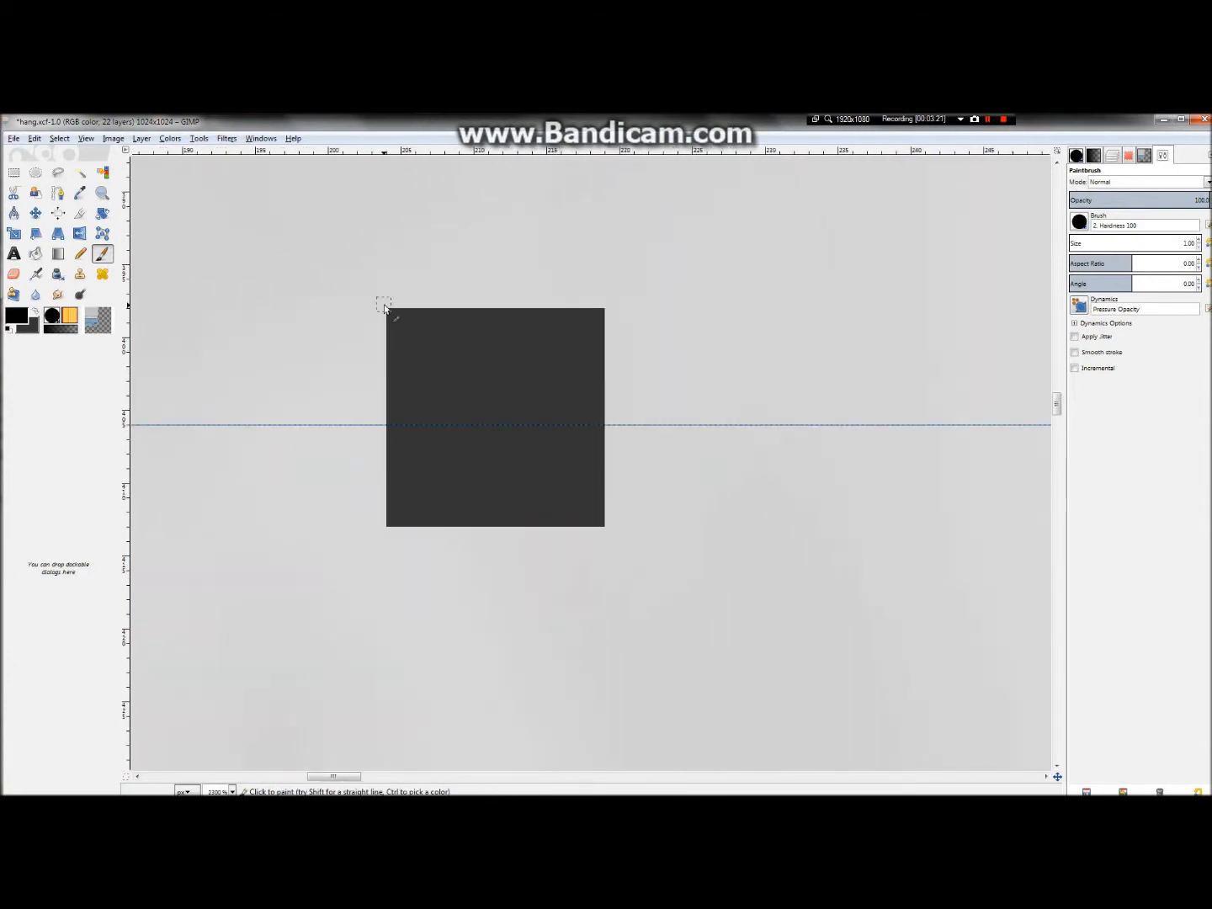
left_click(23, 319)
left_click_drag(104, 464, 87, 492)
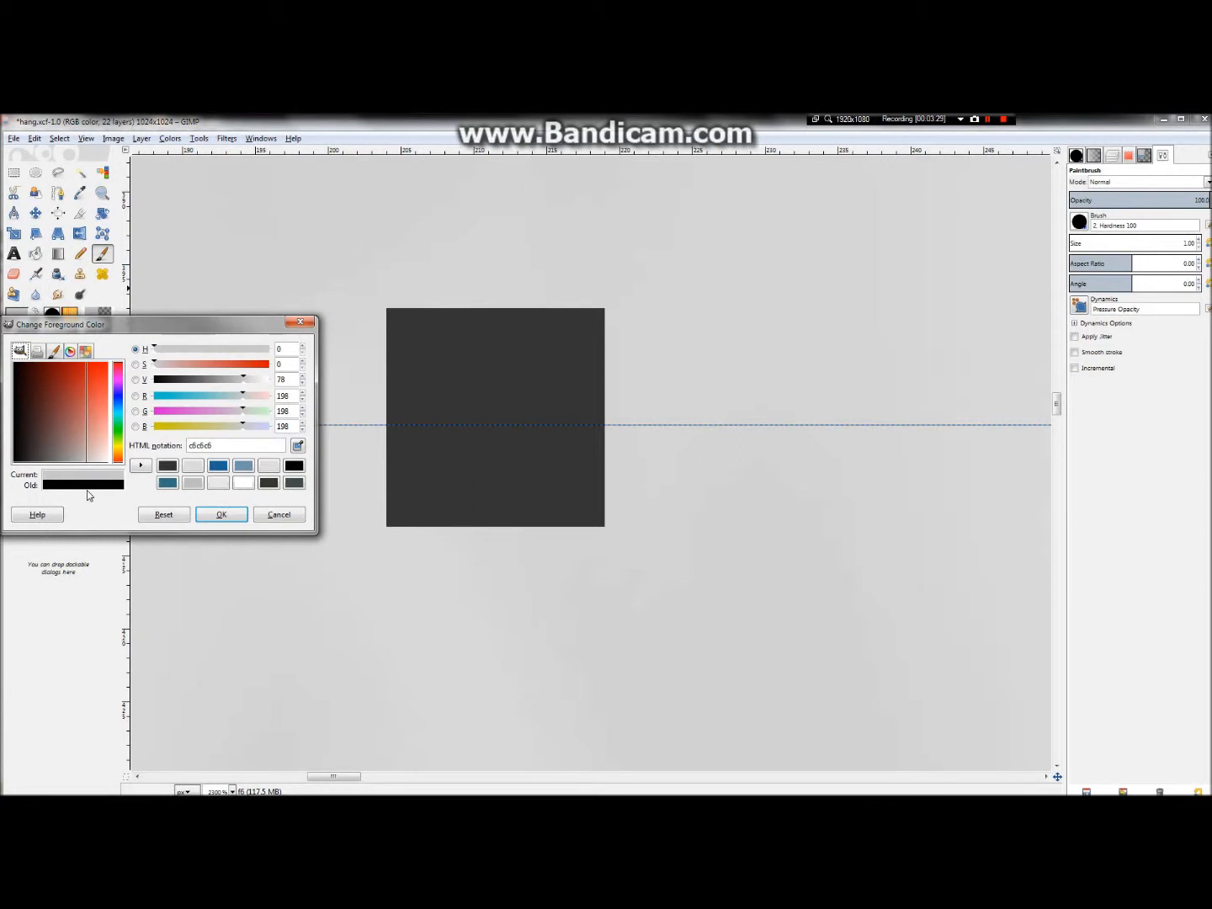
left_click(224, 514)
- Create a transparent 1024 x 1024 px layer named f7 directly above layer f1
left_click(1112, 158)
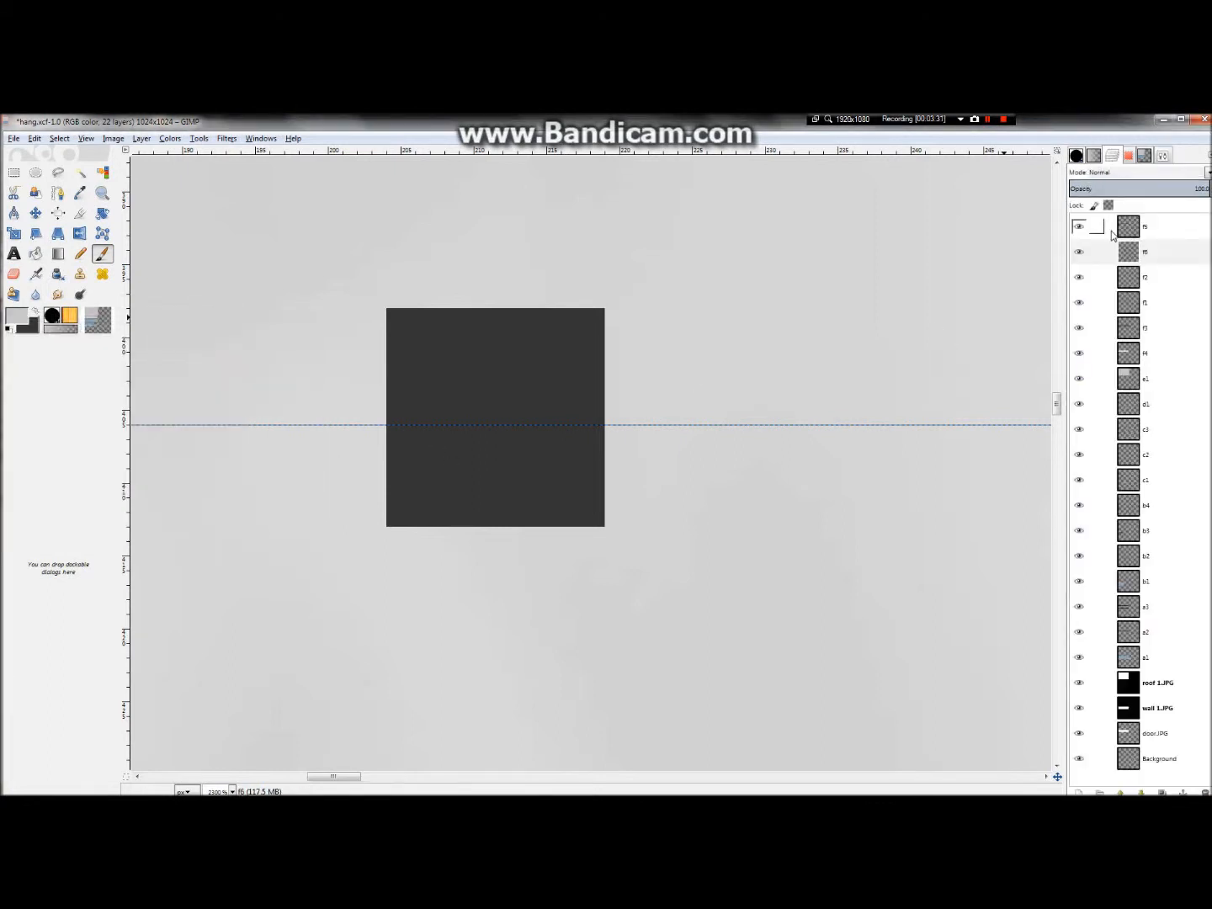
left_click(1157, 334)
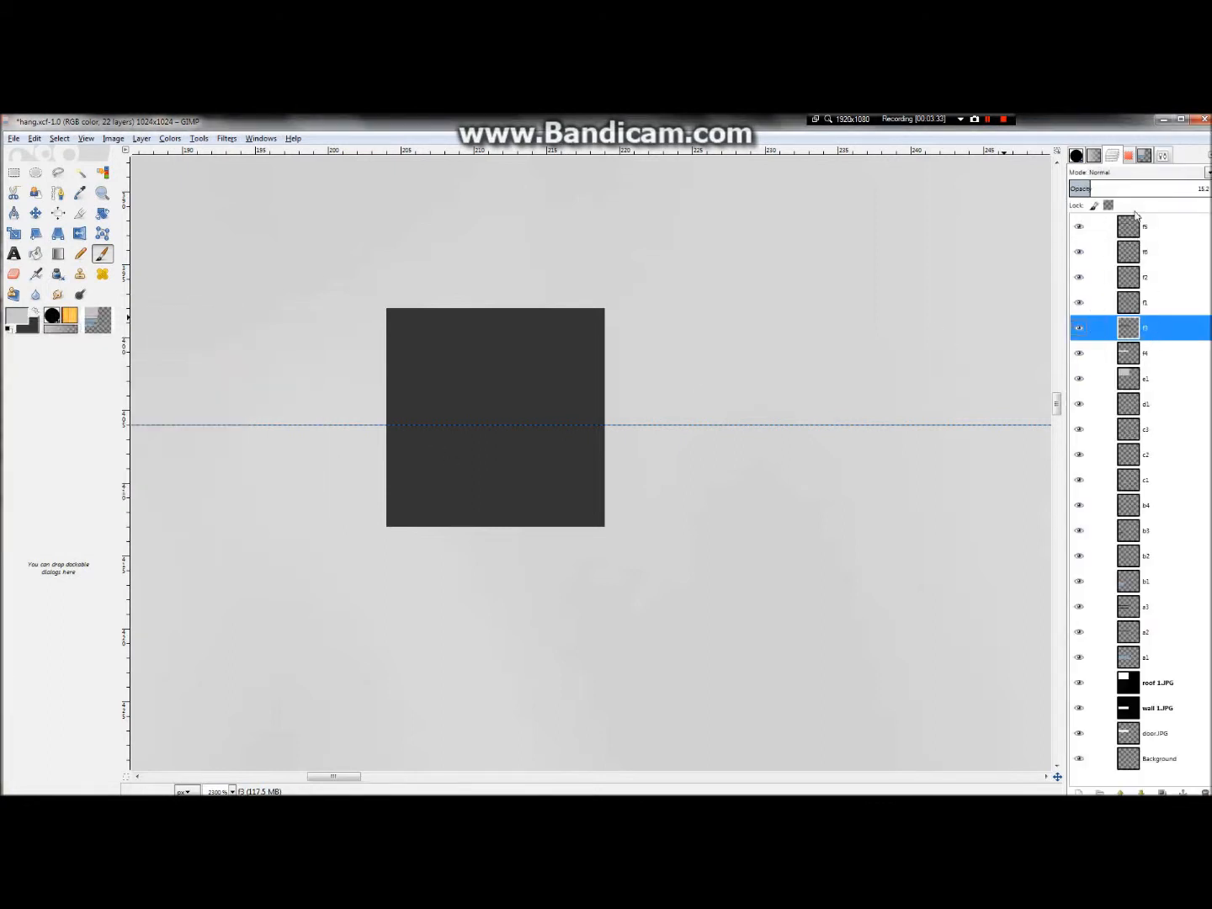
left_click(1145, 303)
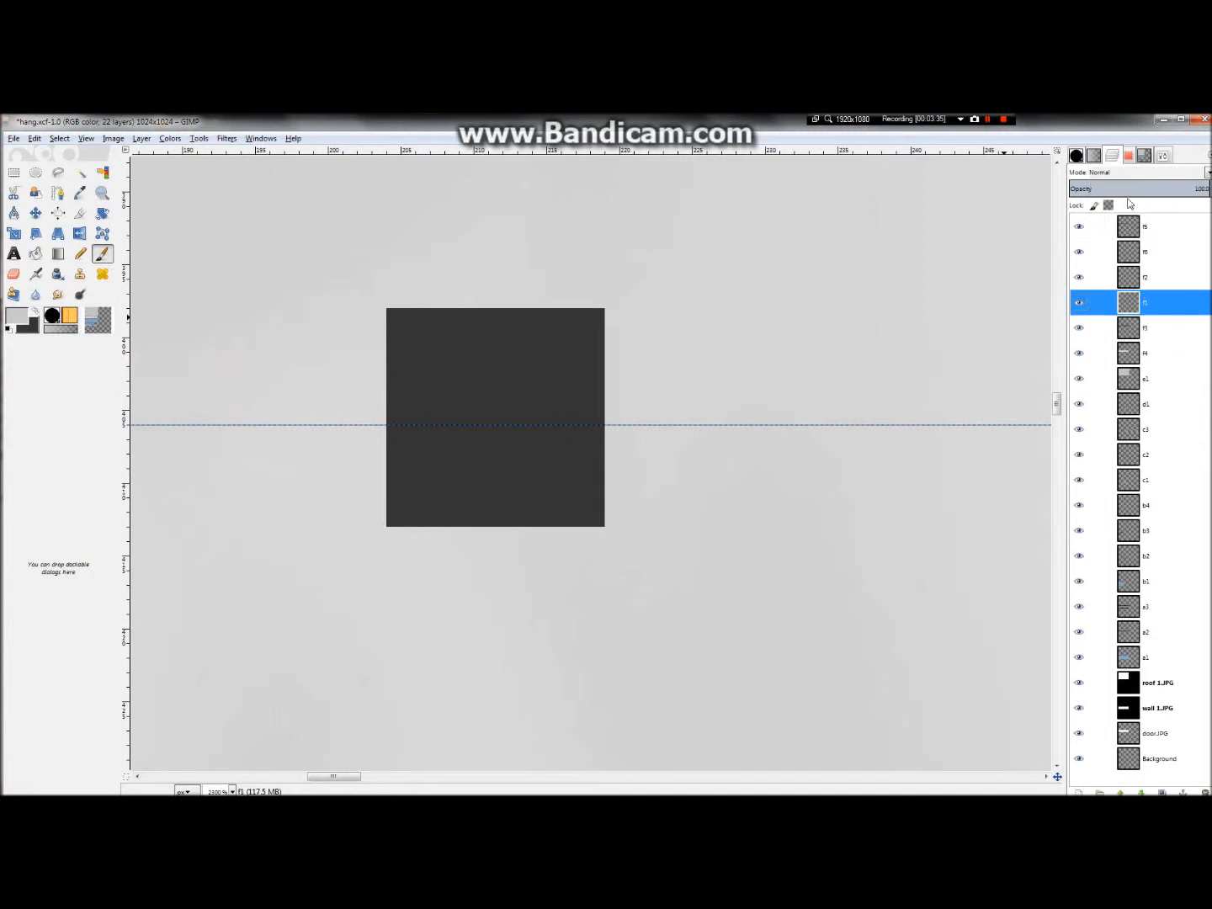
left_click_drag(1122, 189, 1206, 188)
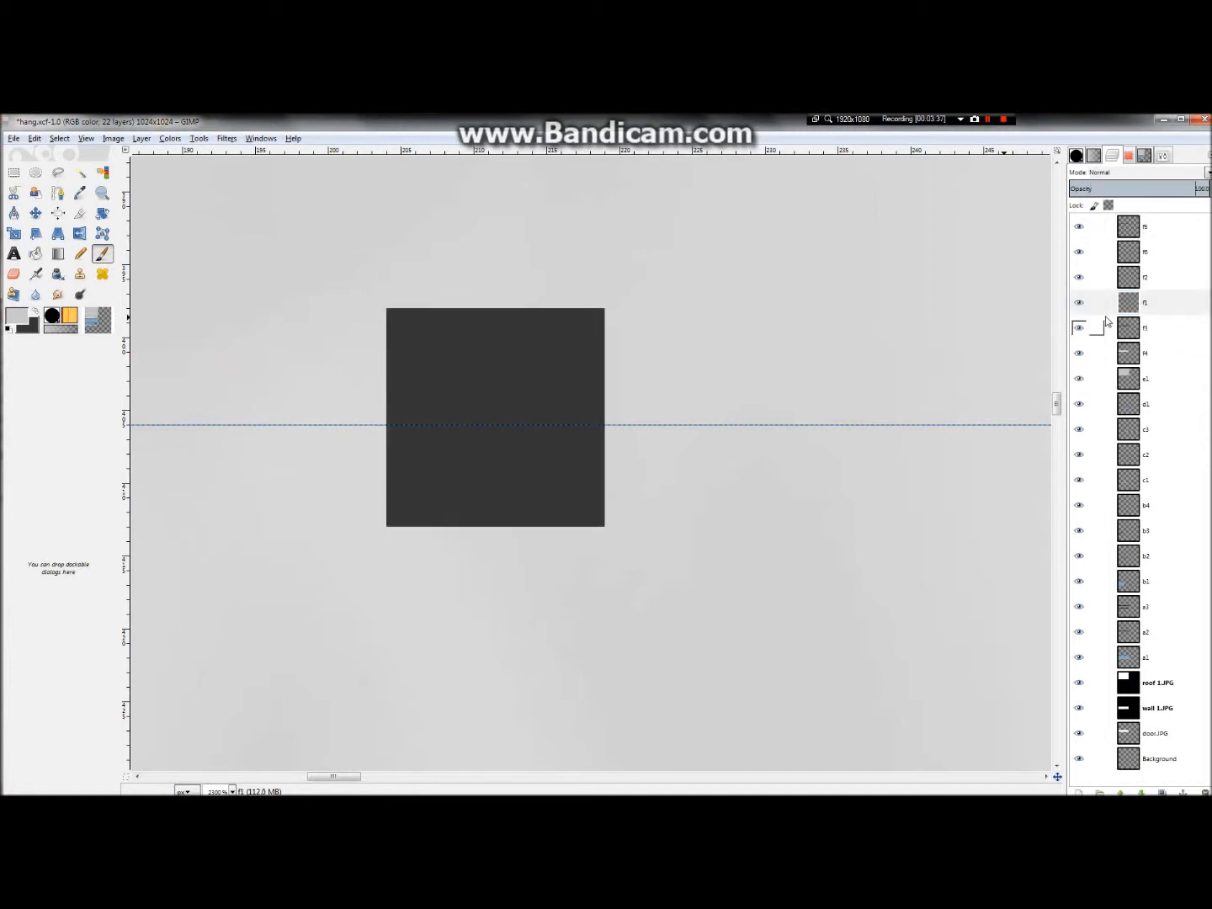
right_click(1160, 305)
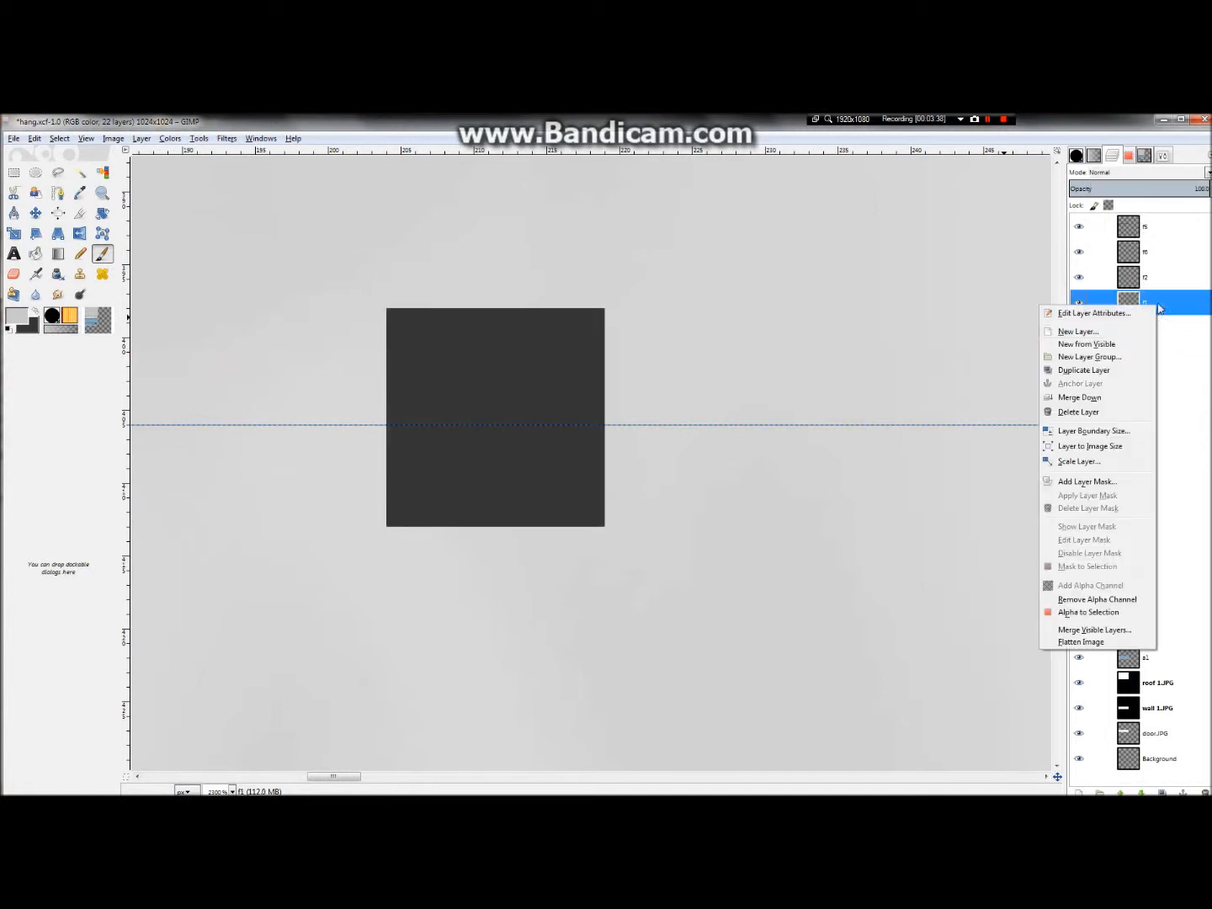
left_click(1078, 331)
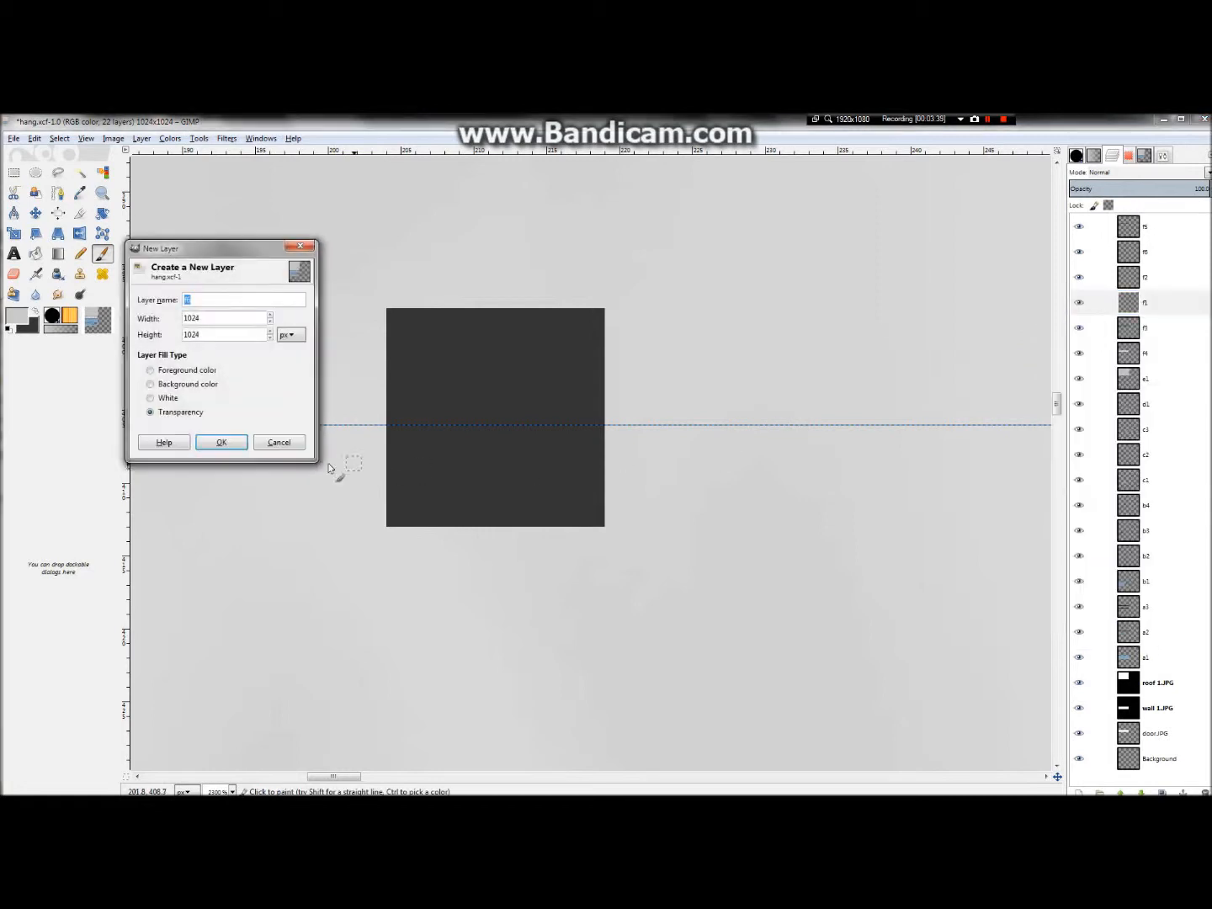
left_click(236, 449)
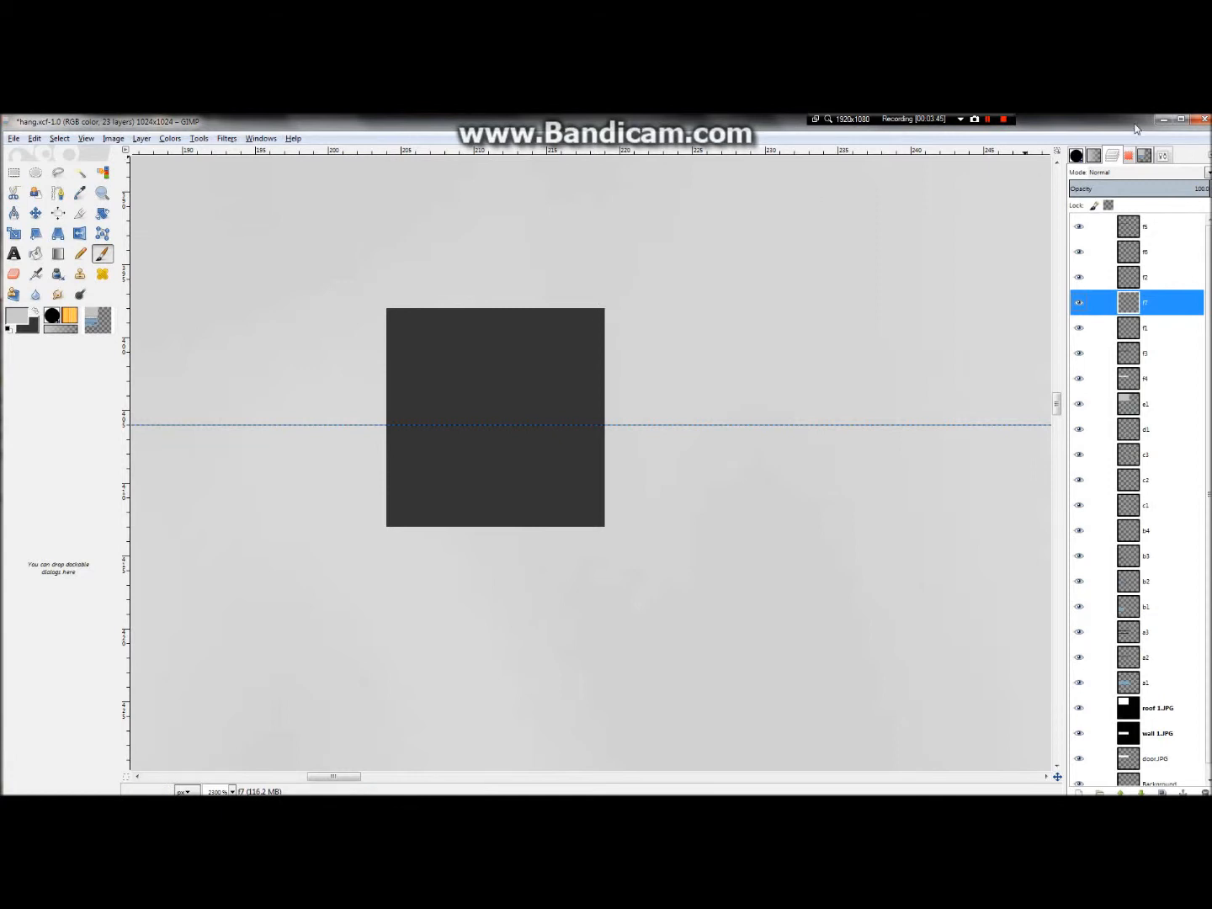
- Set the Paintbrush to the 2. Block 01 brush at size 1.00 and try a dab on the window's upper-right corner
left_click(1163, 157)
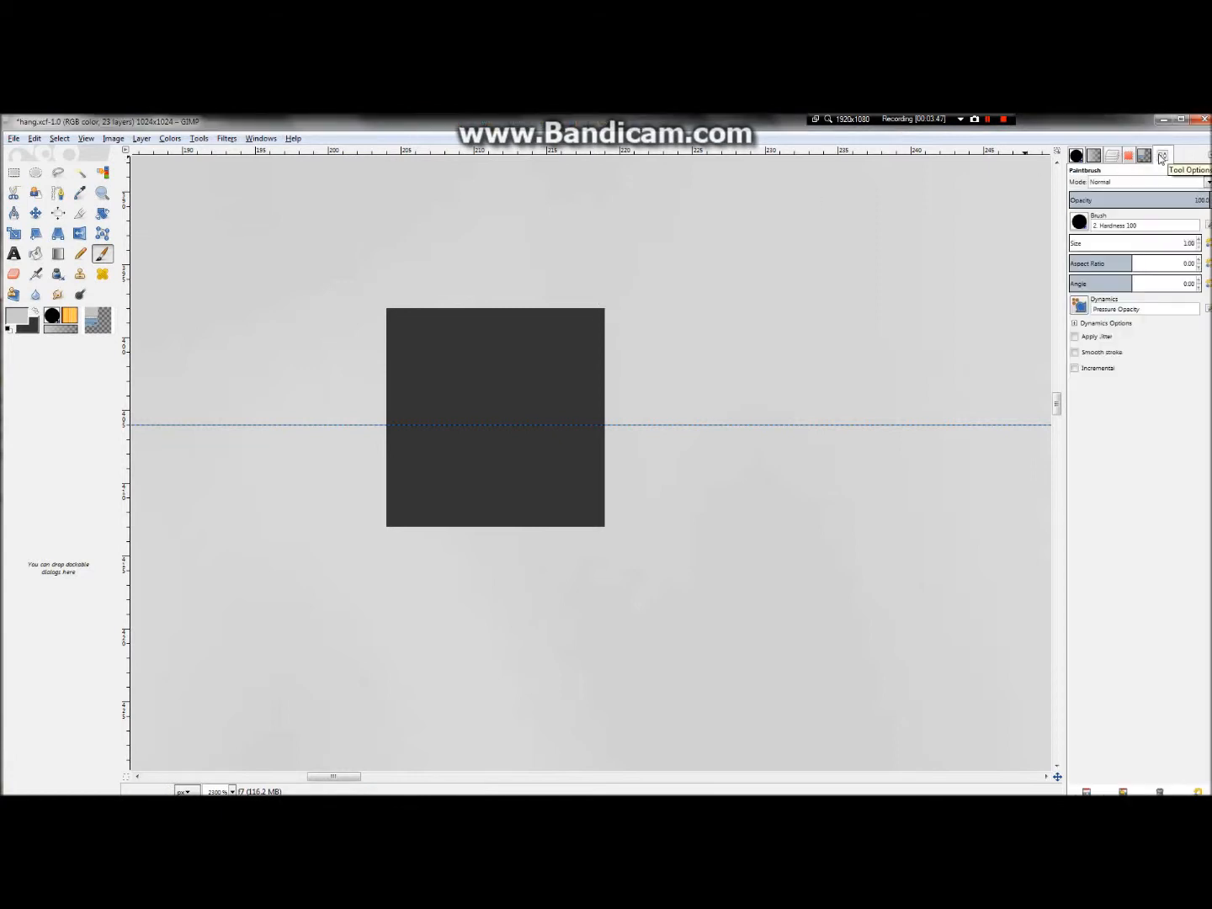
left_click(1080, 221)
left_click(1144, 243)
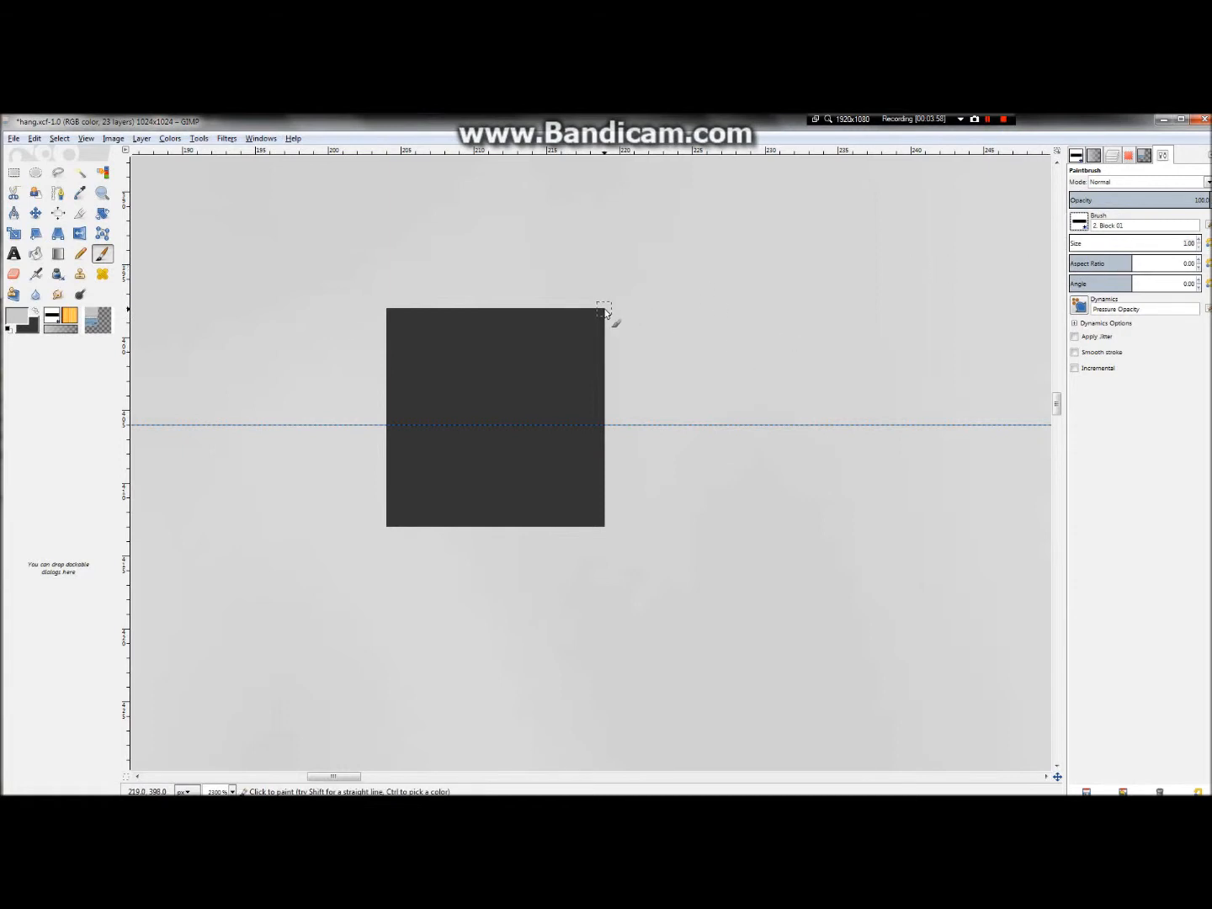
key("ctrl")
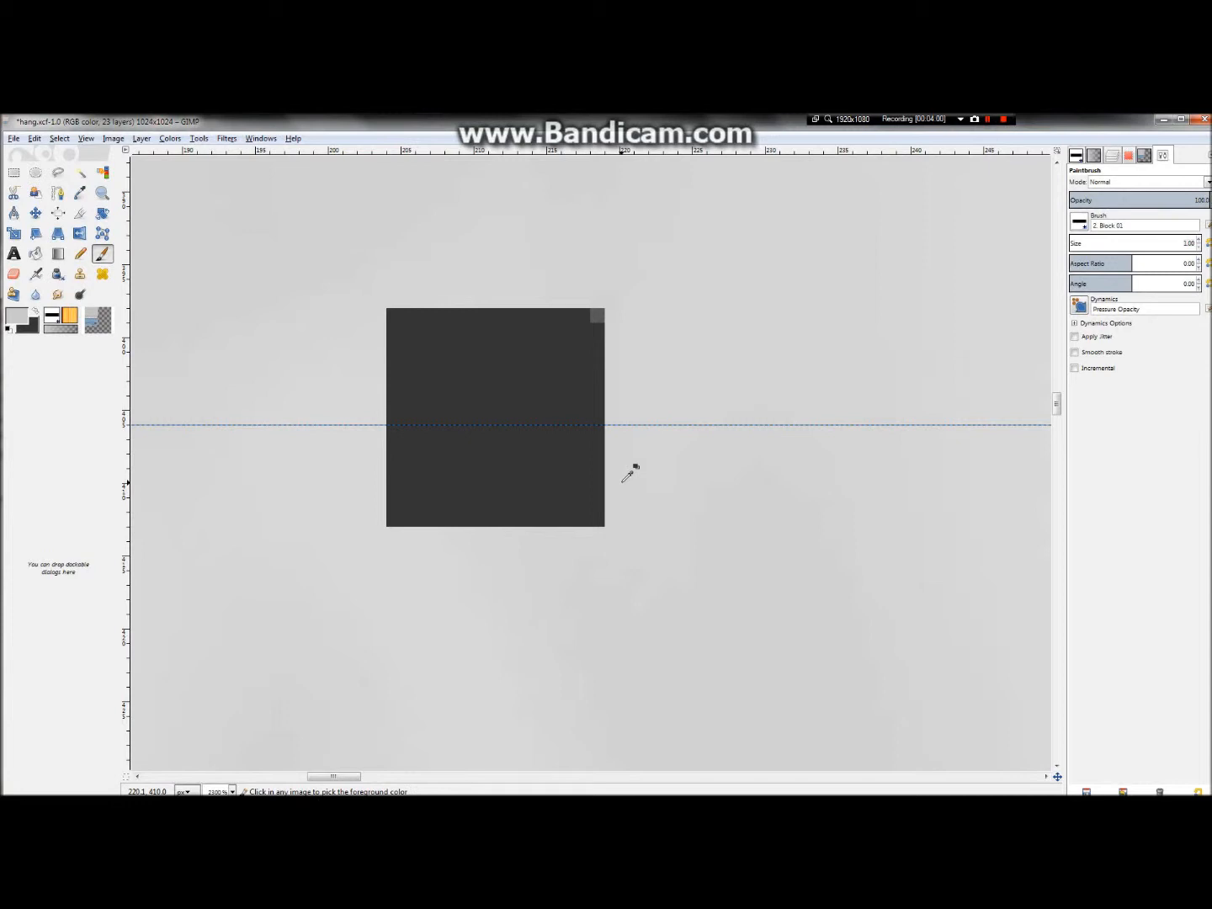
- Set the foreground colour to grey 8e8e8e and paint straight lines along all four edges of the third window on layer f7
left_click(16, 322)
left_click_drag(98, 463, 68, 474)
left_click(212, 510)
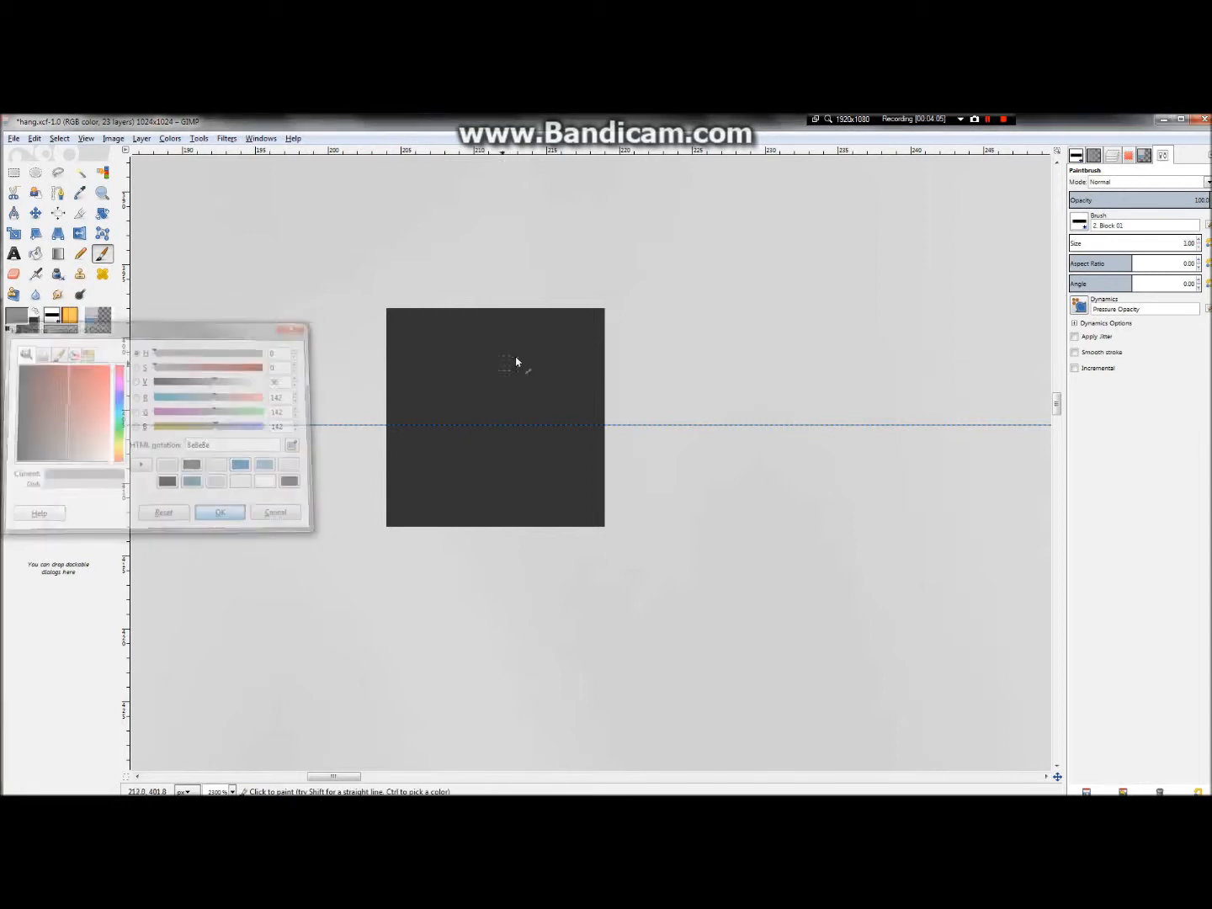
left_click(606, 309)
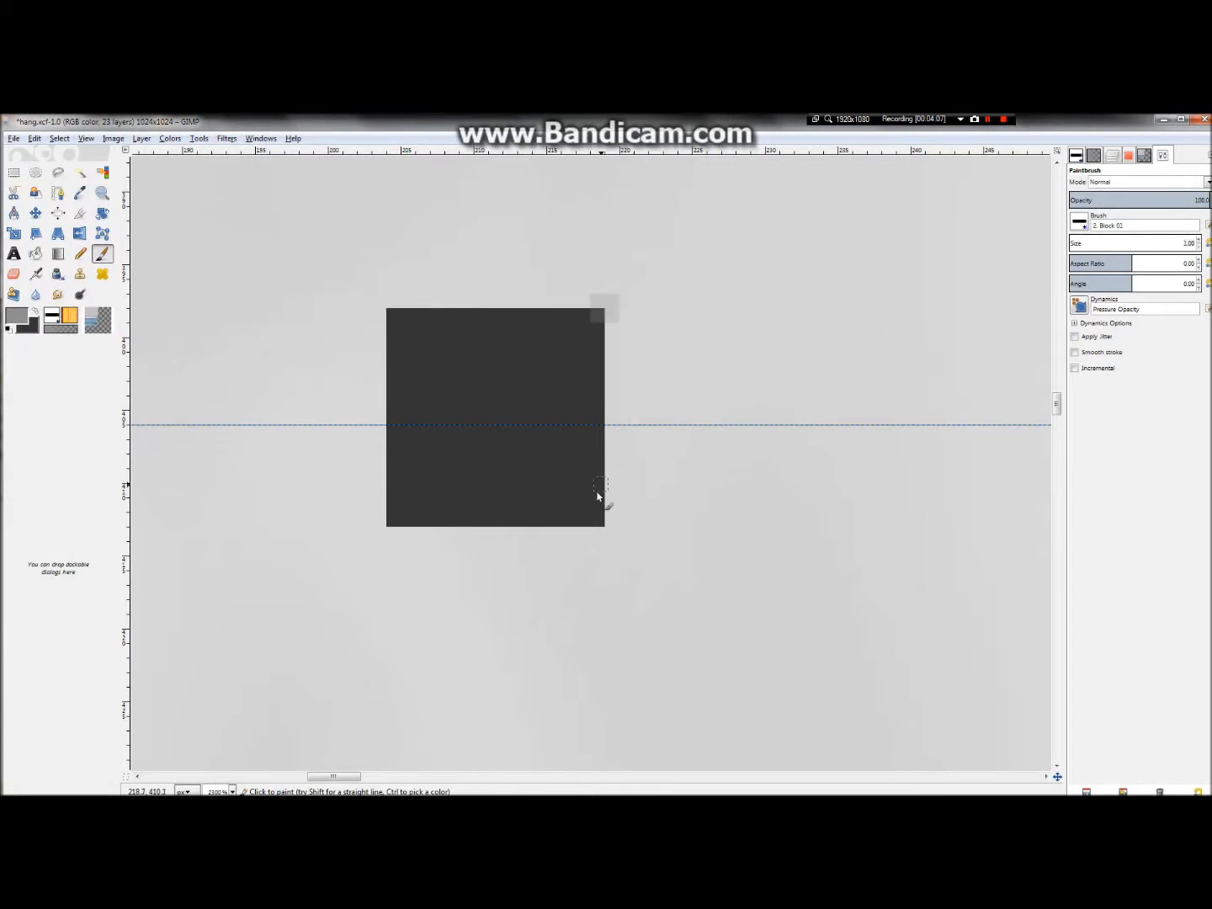
left_click(608, 529, "shift")
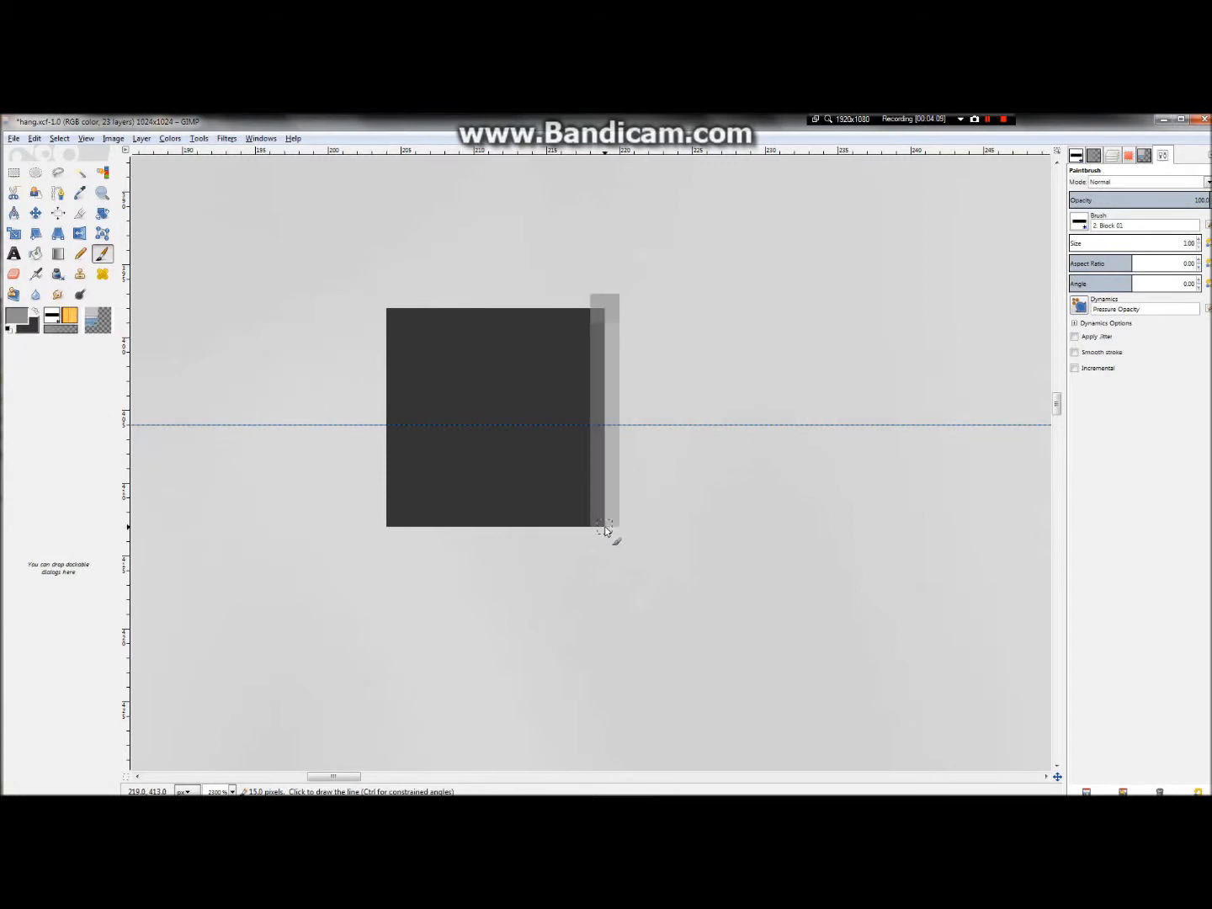
left_click(384, 527, "shift")
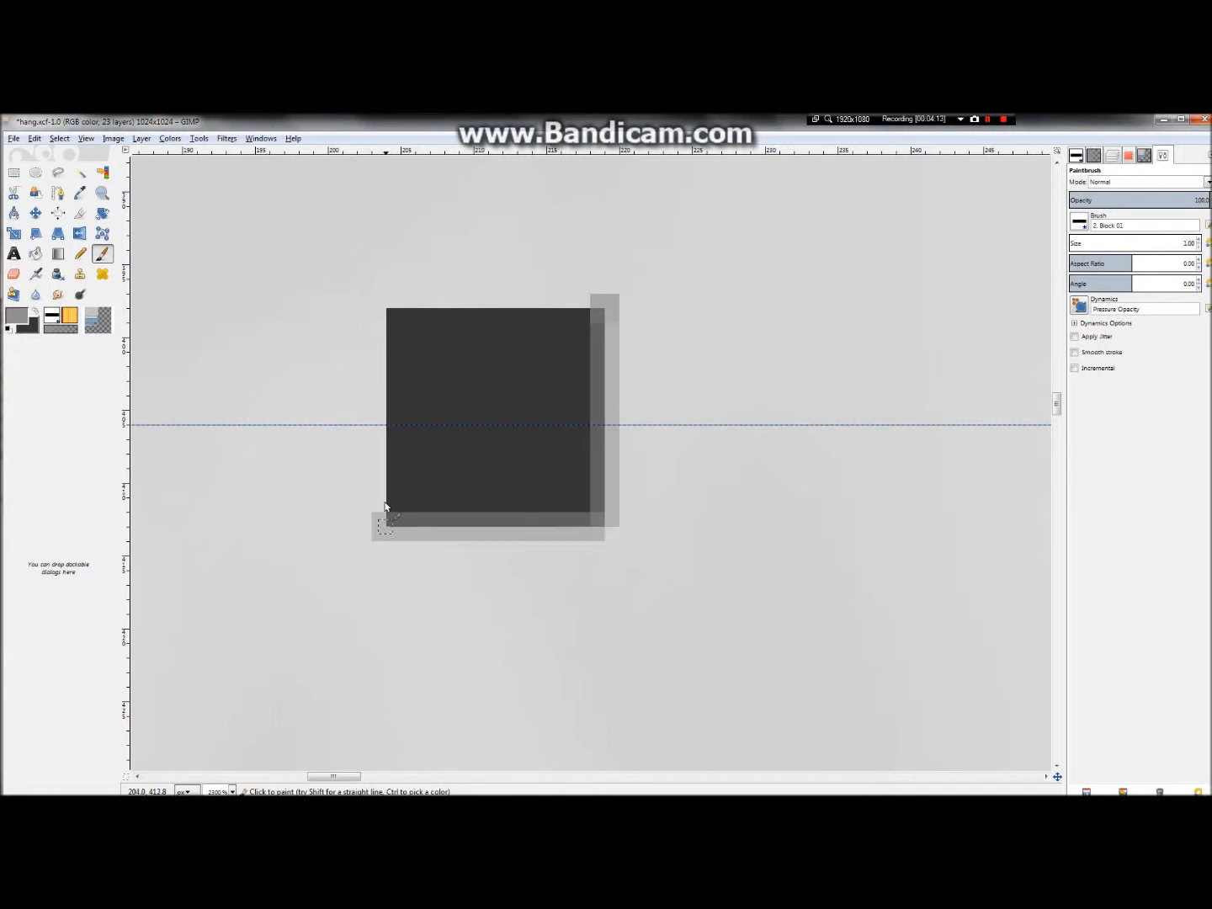
left_click(387, 307, "shift")
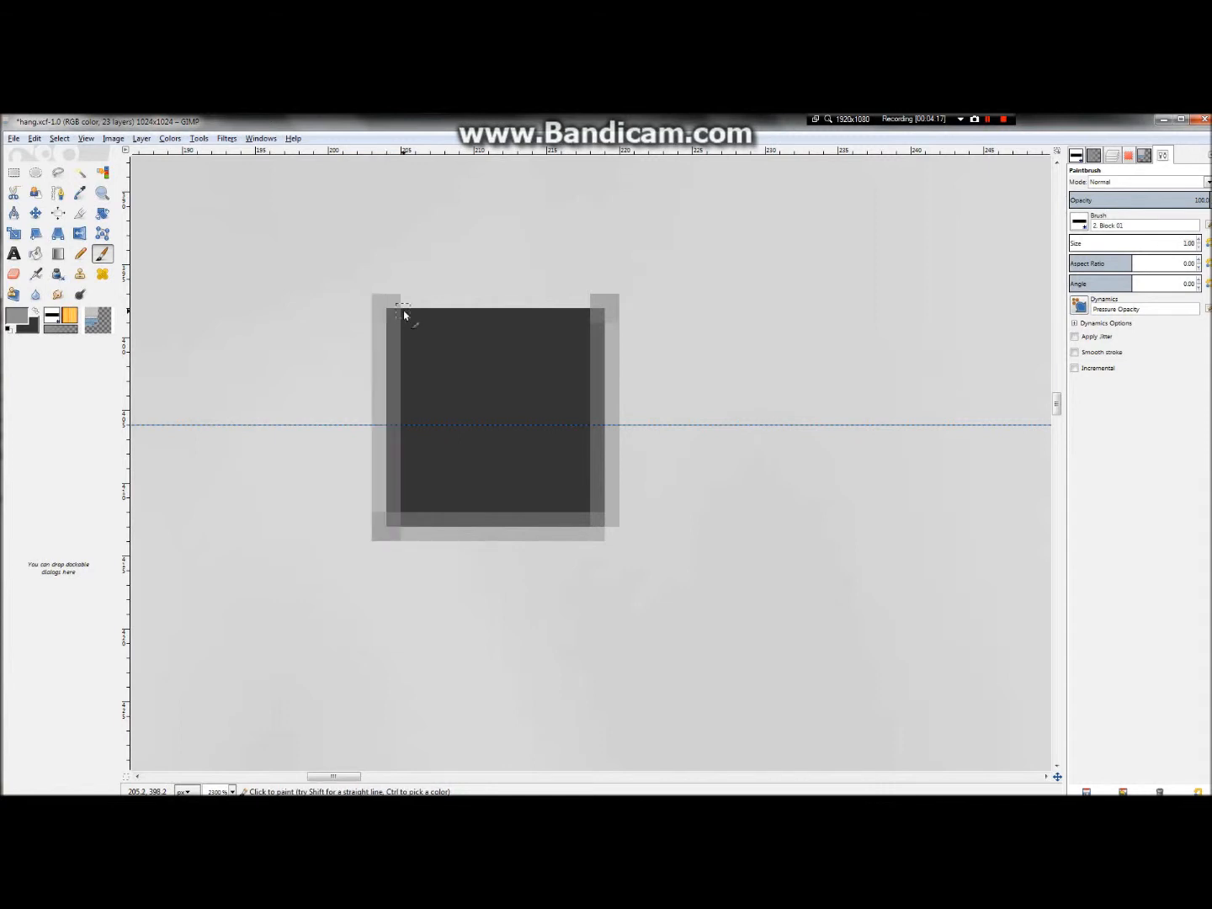
left_click(607, 307, "shift")
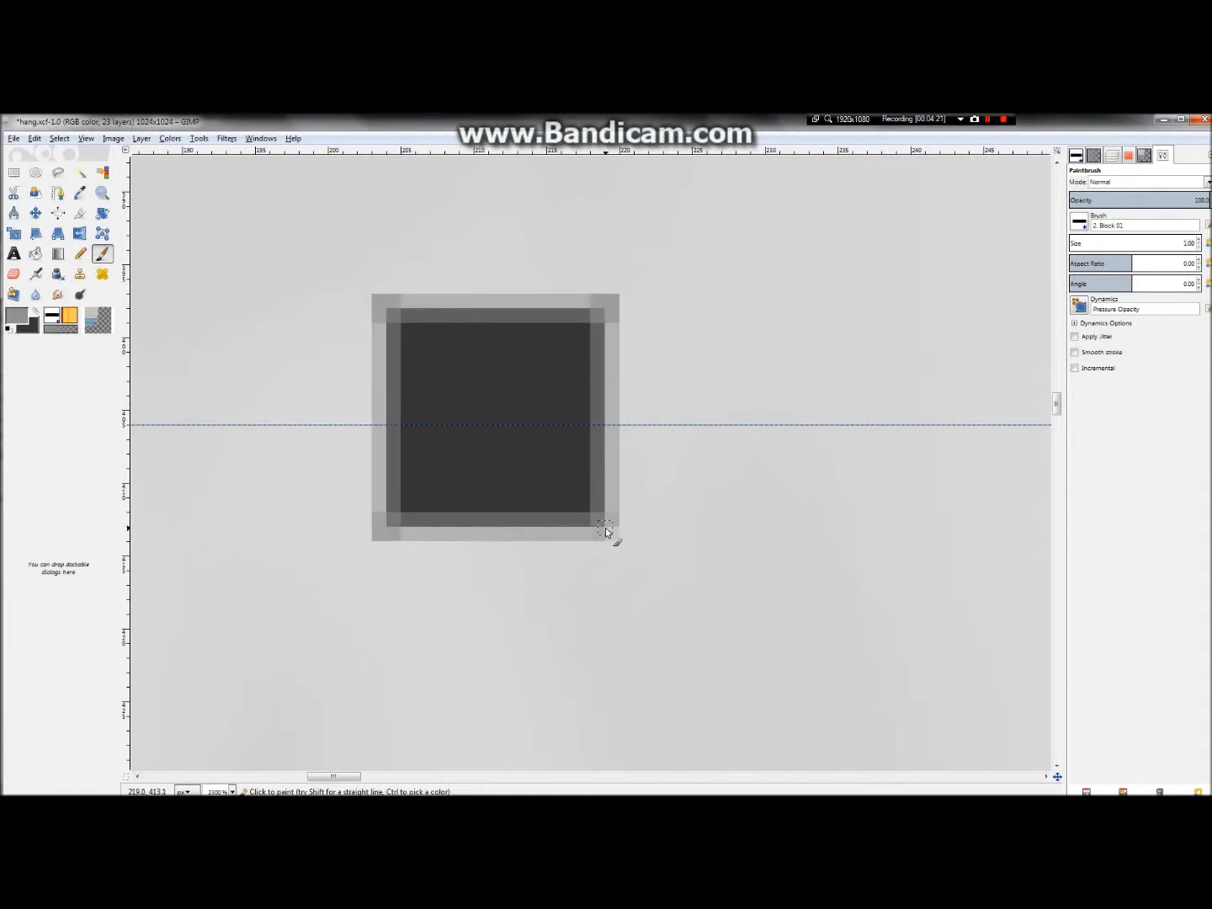
- Compare the grey window border with the plain neighbouring windows at different zoom levels
scroll(566, 518, "down", 5, "ctrl")
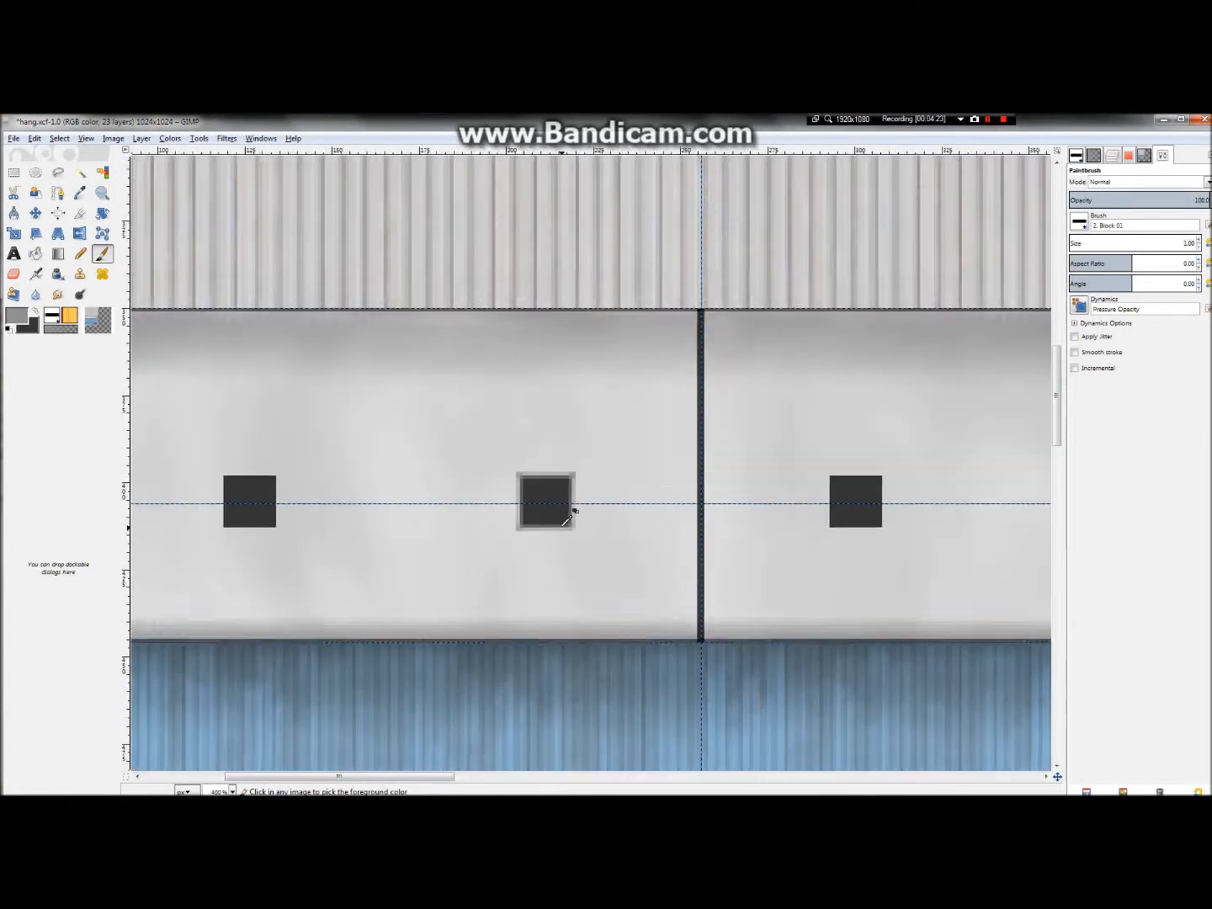
scroll(556, 512, "down", 2, "ctrl")
scroll(421, 495, "up", 5, "ctrl")
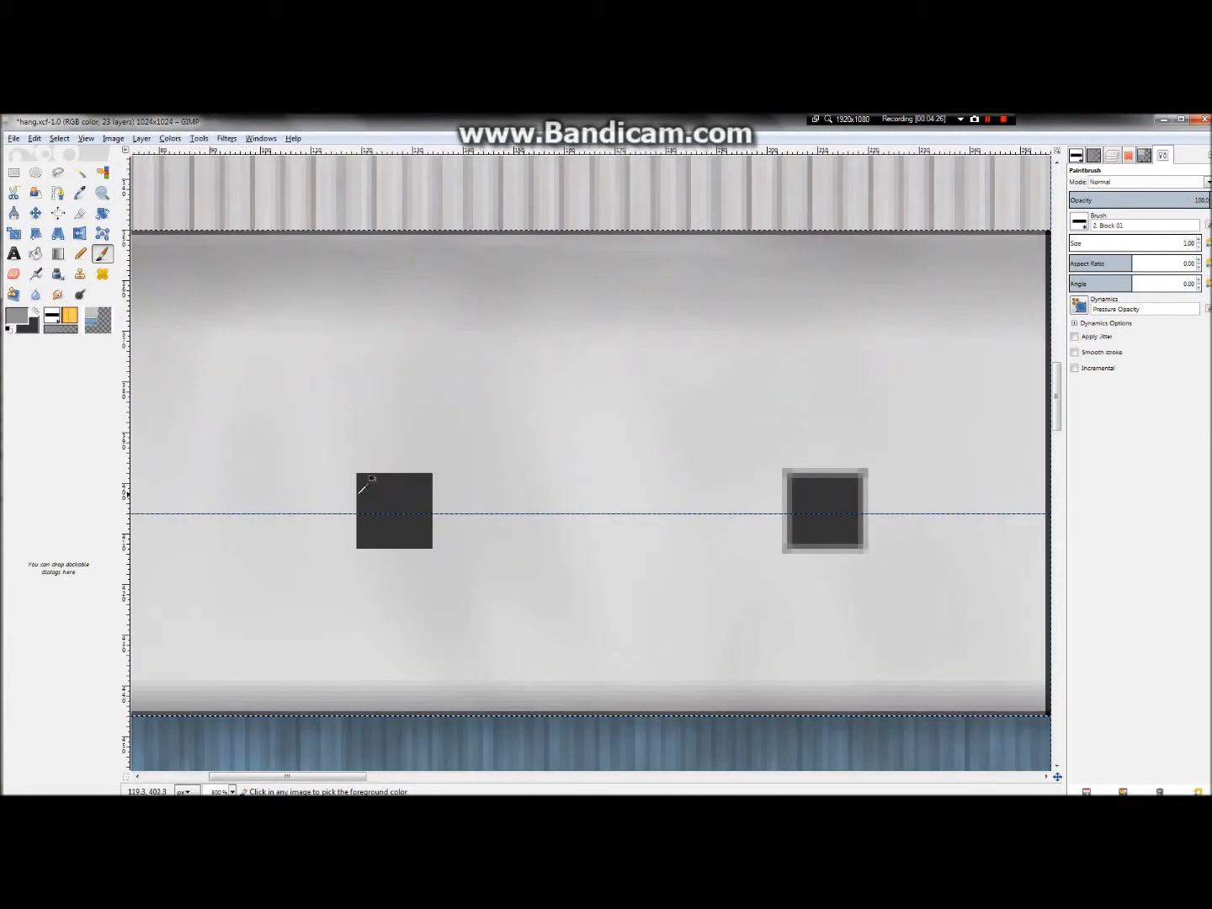
scroll(354, 490, "down", 1, "ctrl")
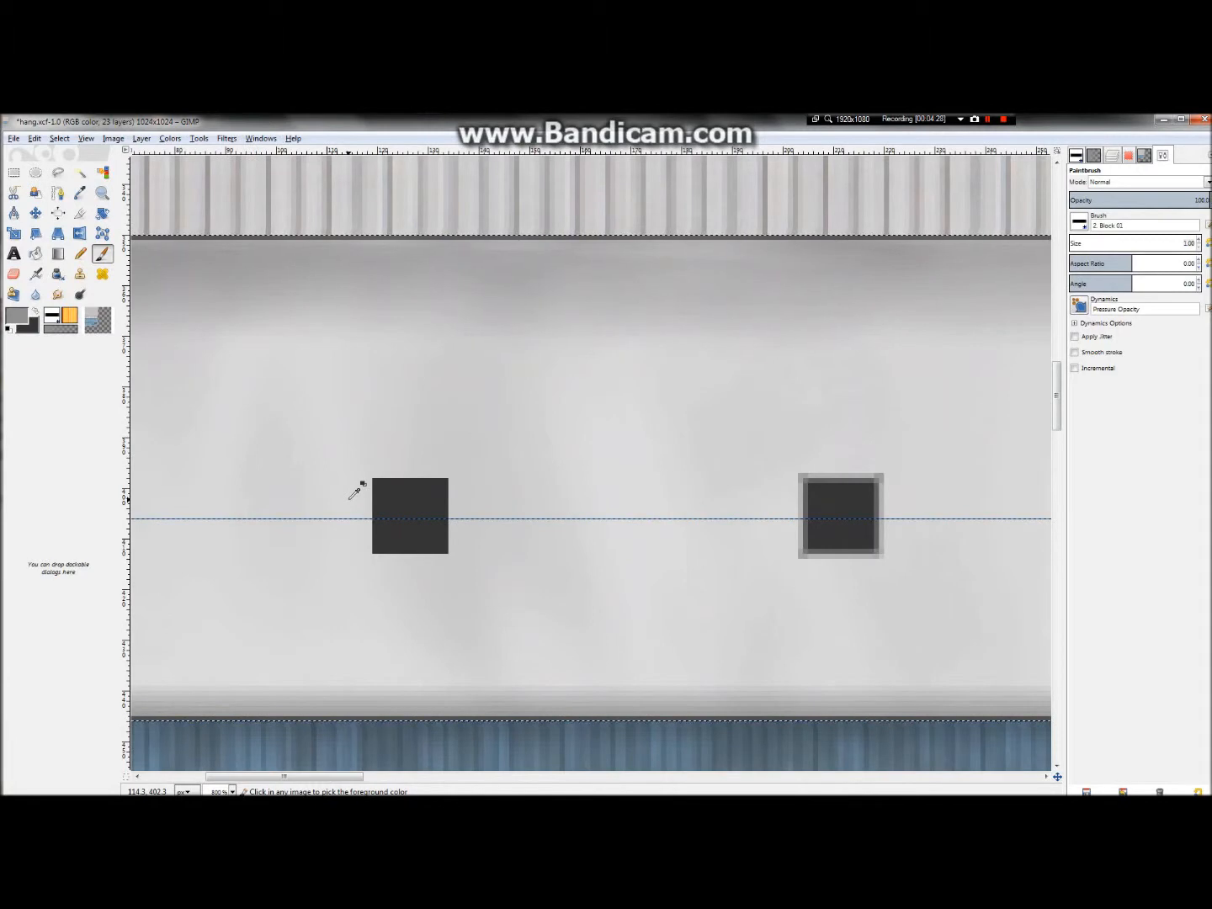
scroll(882, 476, "up", 4, "ctrl")
scroll(842, 455, "down", 4, "ctrl")
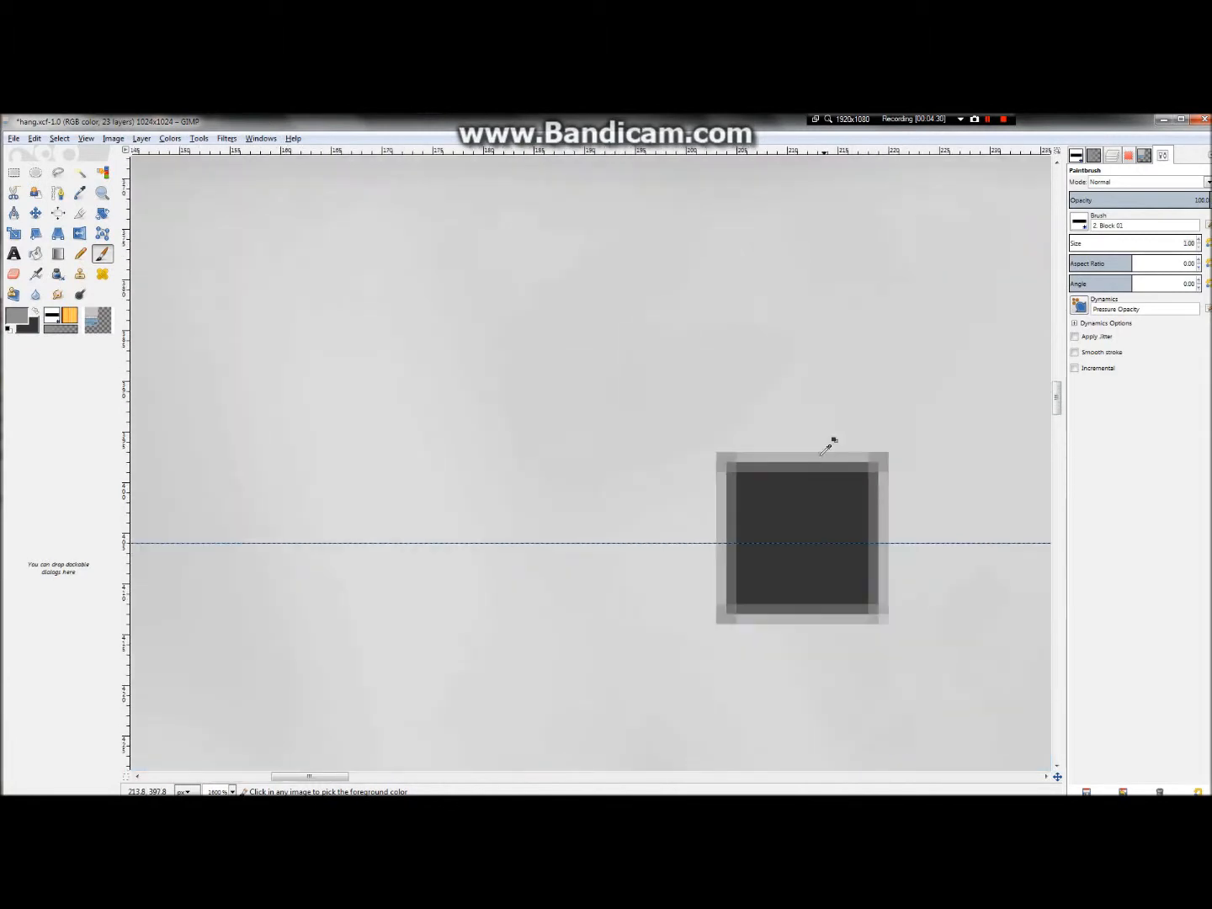
scroll(775, 438, "down", 3, "ctrl")
scroll(760, 442, "up", 3, "ctrl")
scroll(573, 387, "down", 2, "ctrl")
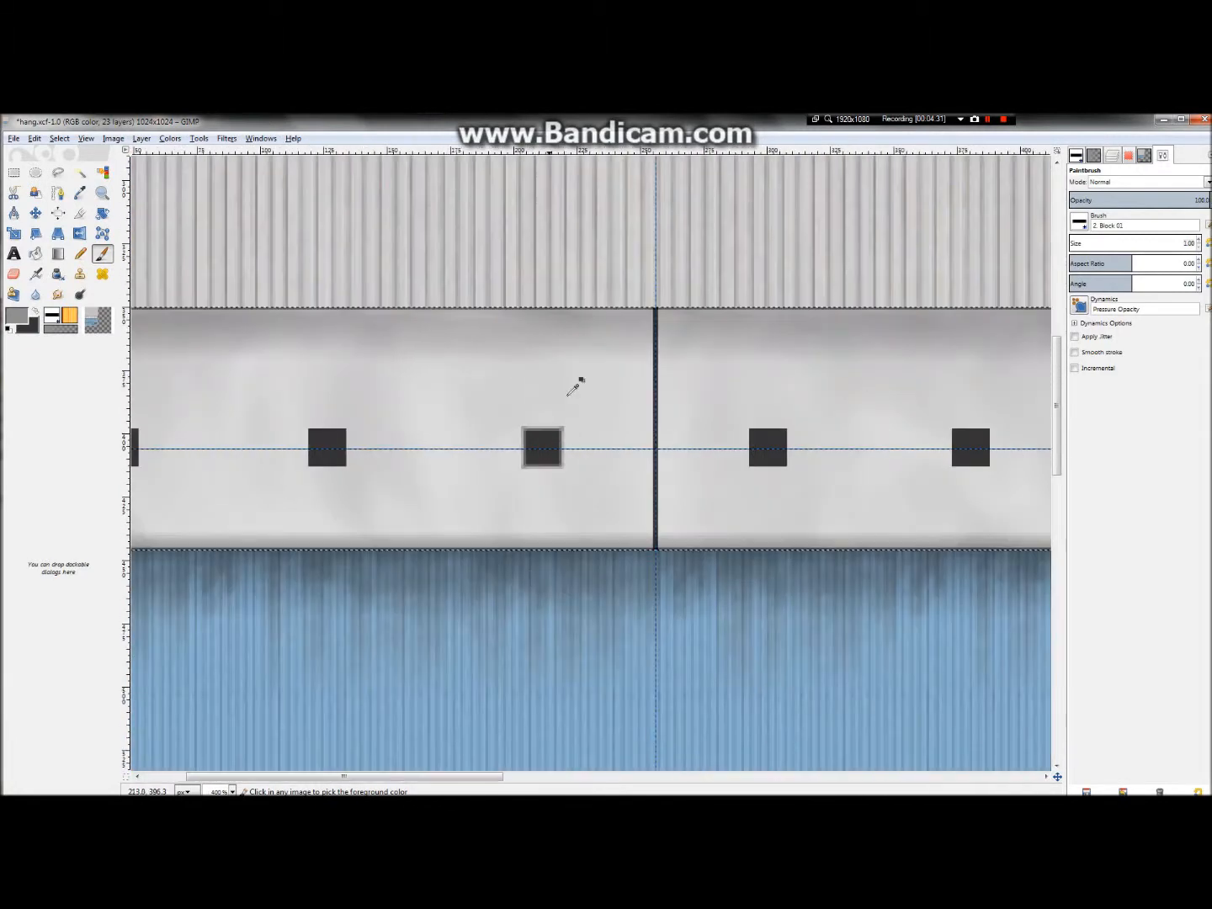
- Try a much lower opacity on layer f7, and settle on an opacity slightly below full
left_click(1113, 155)
left_click_drag(1155, 188, 1133, 201)
scroll(432, 512, "up", 3)
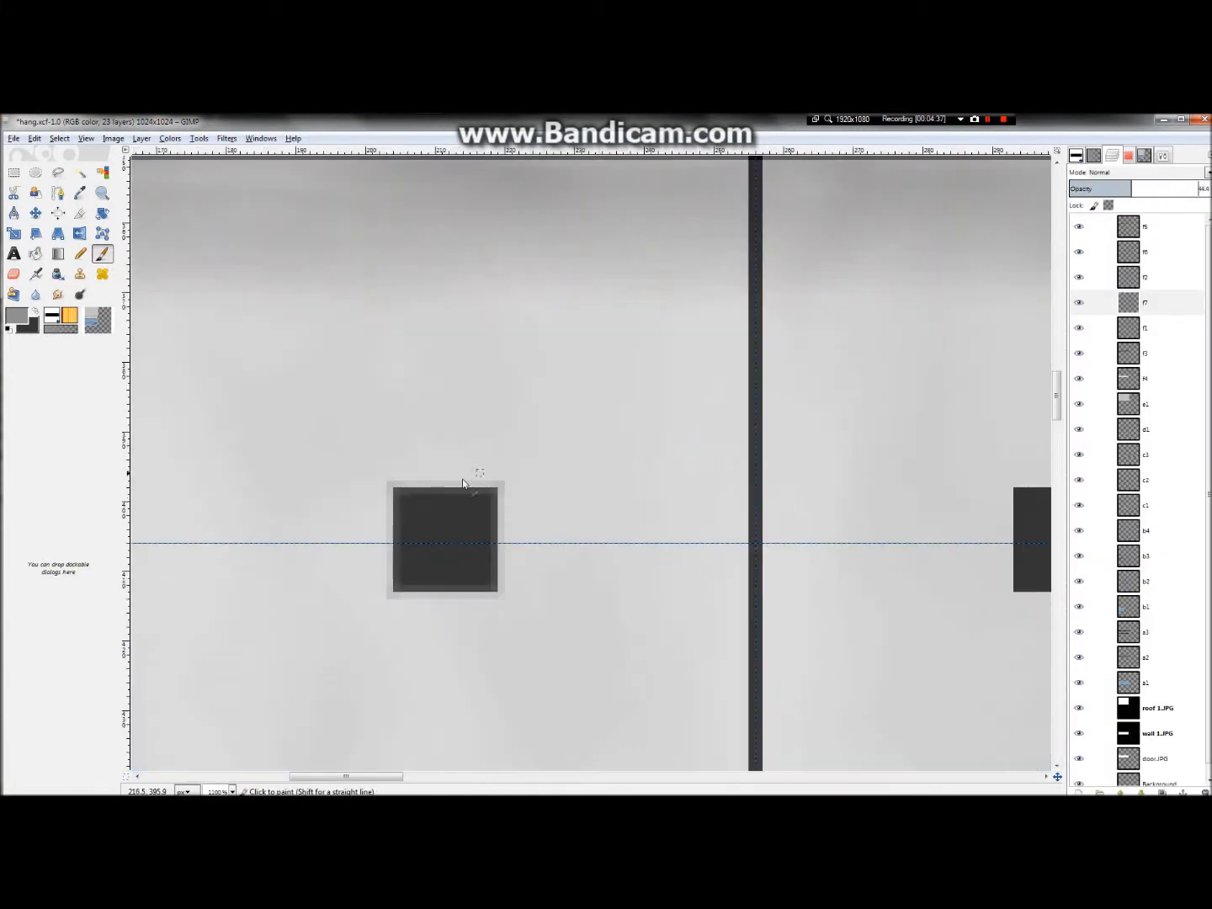
scroll(432, 512, "down", 2)
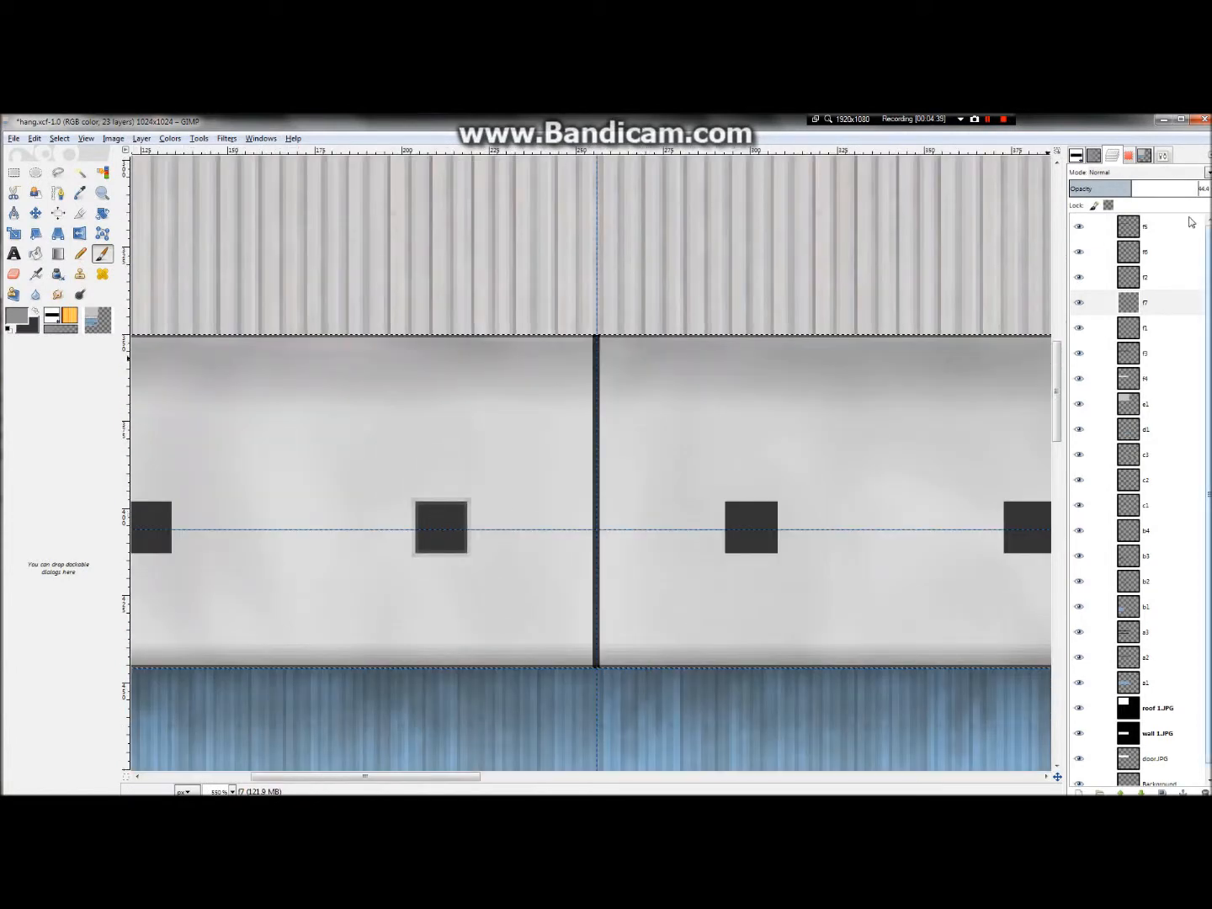
left_click_drag(1166, 199, 1206, 199)
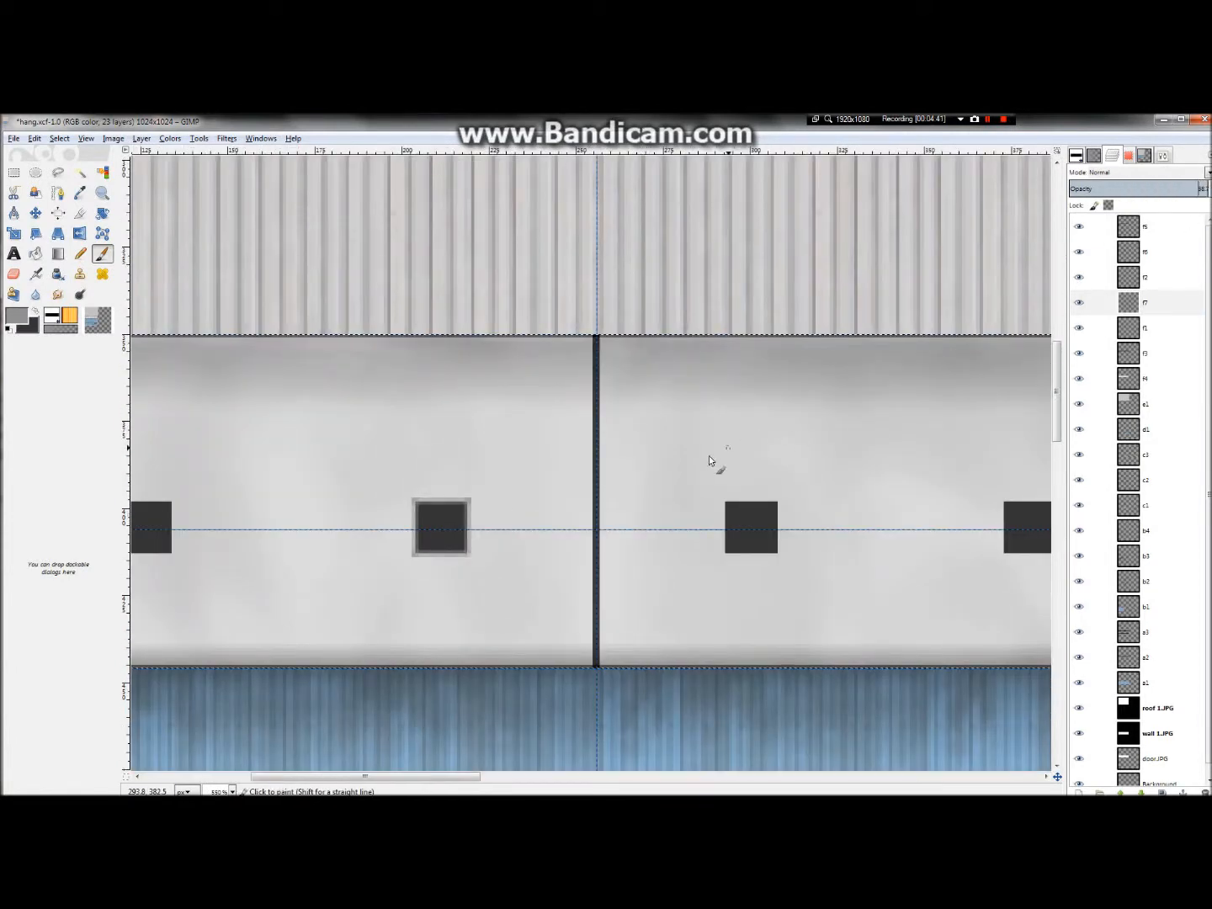
- Duplicate the window border layer f7 five times for the remaining door windows
scroll(709, 456, "down", 1)
scroll(287, 498, "up", 2)
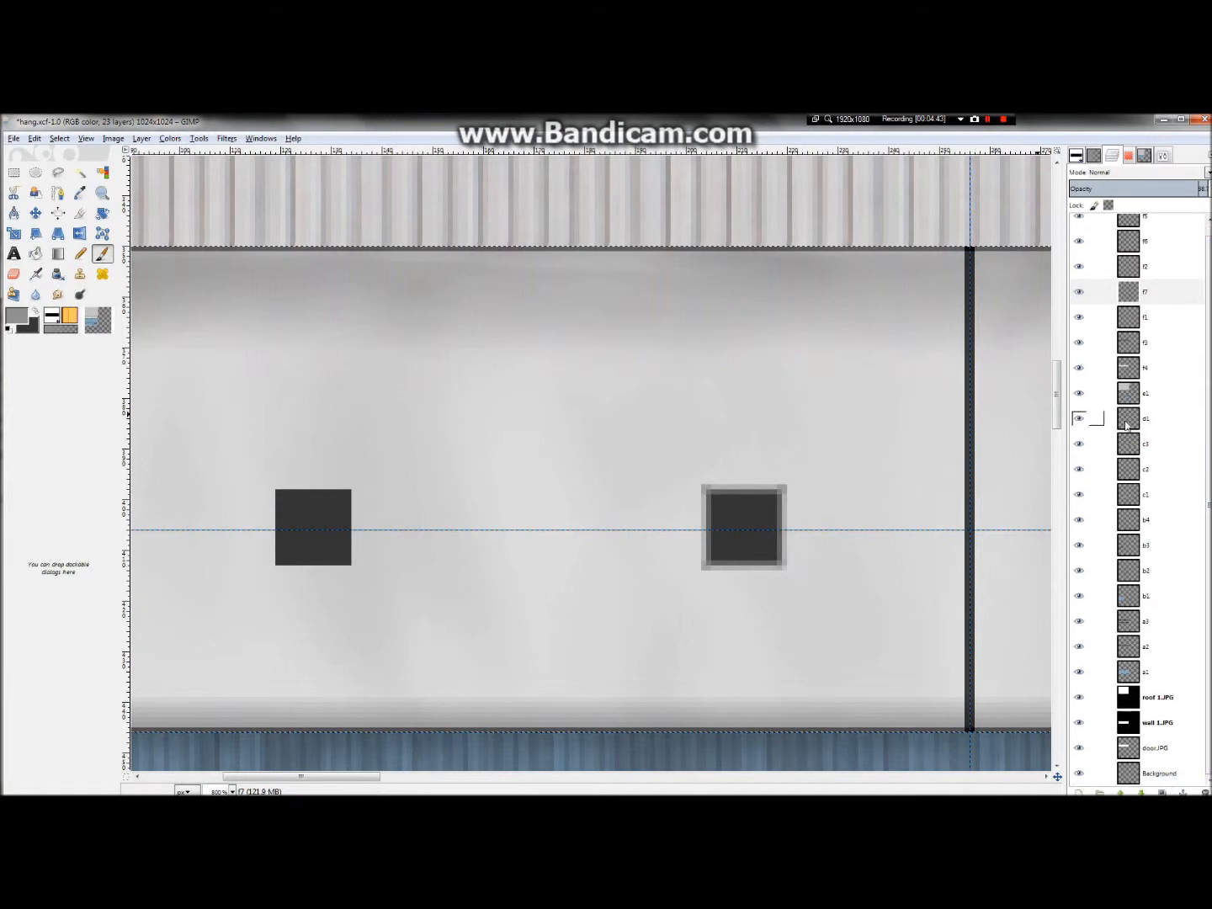
scroll(947, 371, "down", 2)
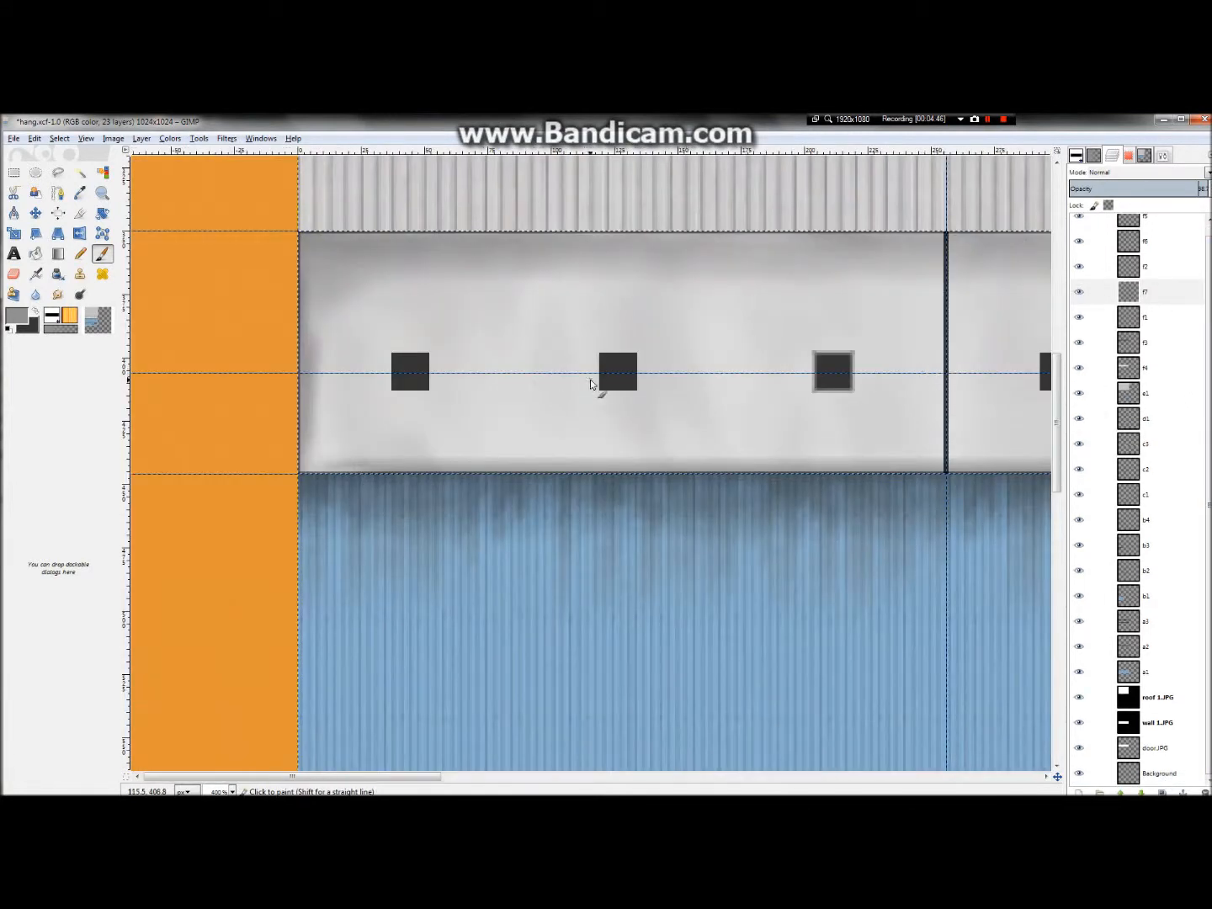
scroll(595, 384, "up", 2)
scroll(607, 391, "down", 4)
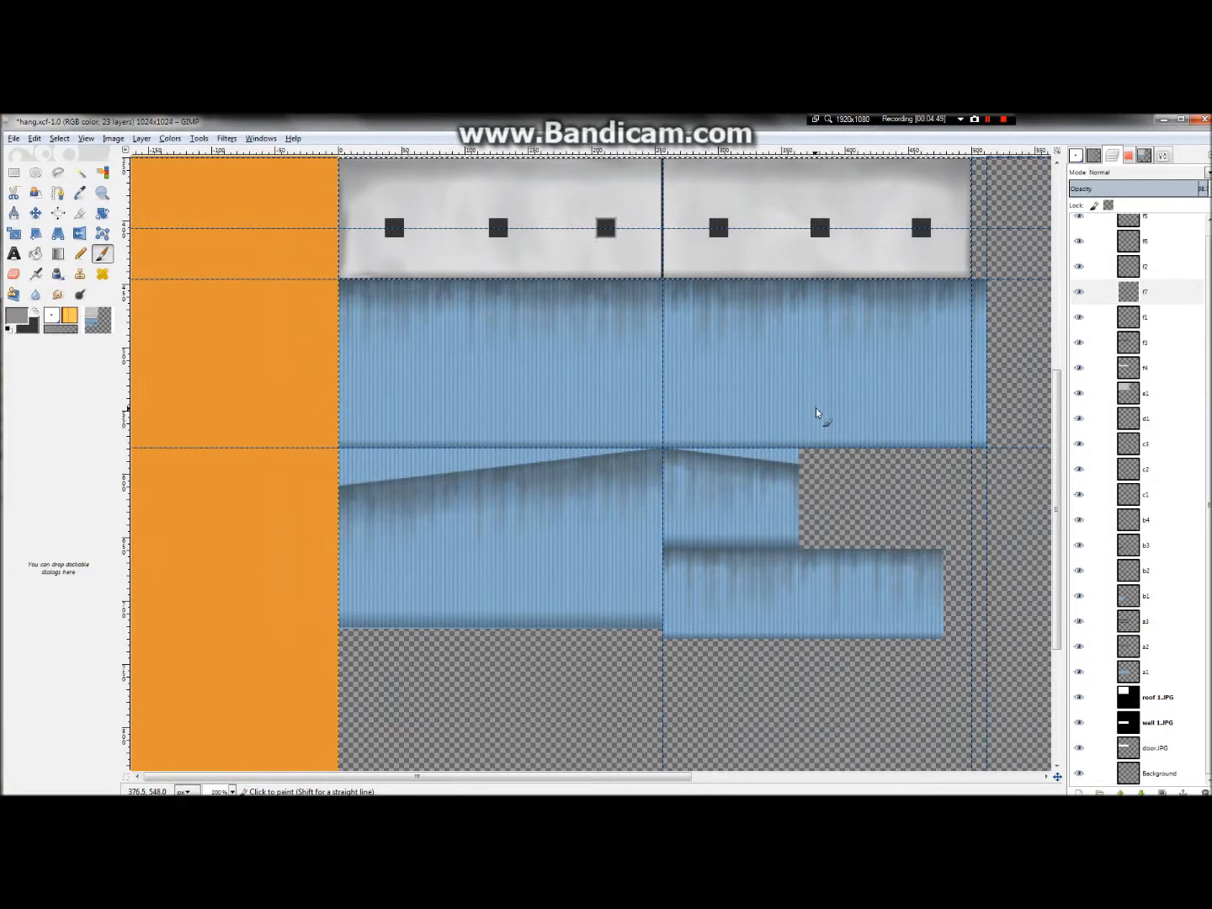
key("shift+ctrl+d")
key("shift+ctrl+d")
key("shift+ctrl+d")
key("shift+ctrl+d")
key("shift+ctrl+d")
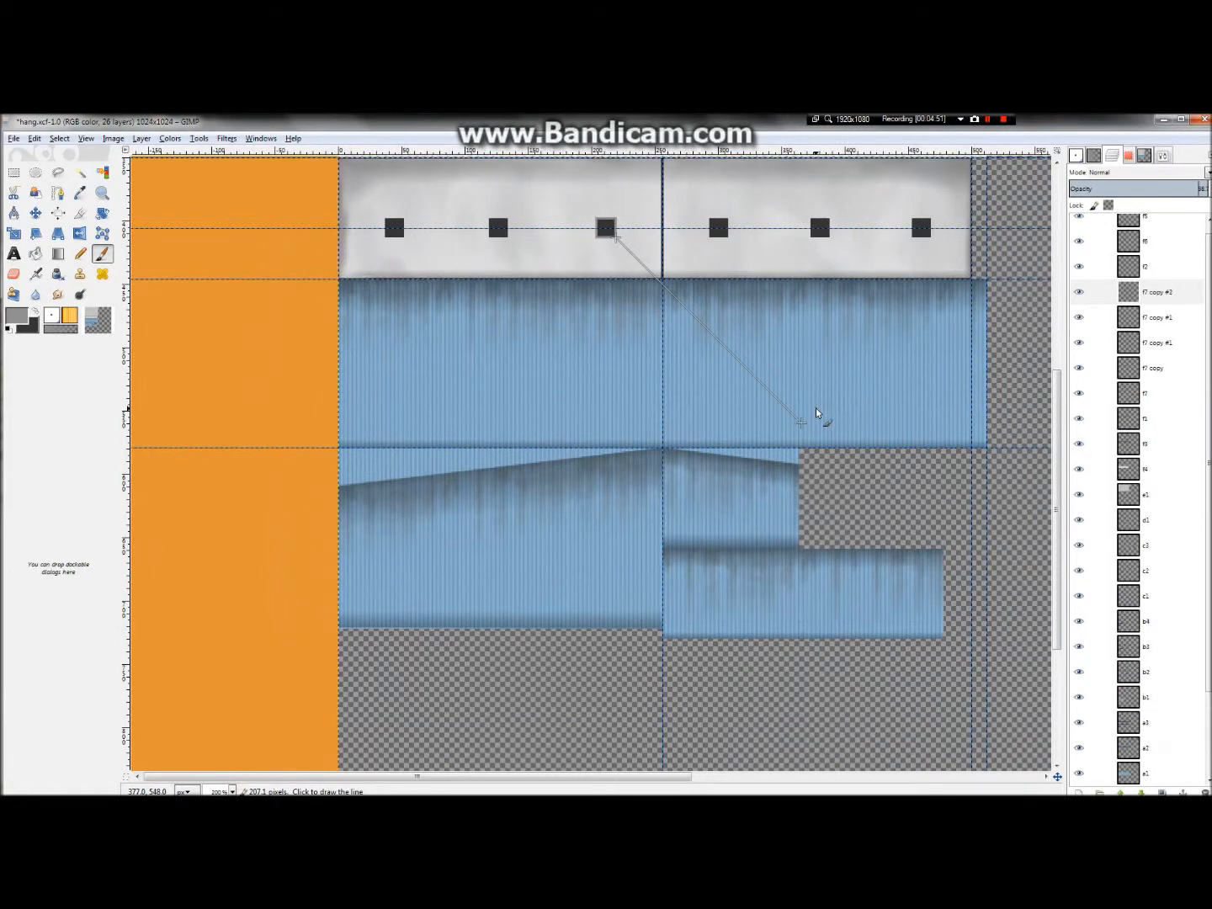
- Move the topmost f7 copy onto the door's first window and nudge it 1 px left to fit the edges
left_click(41, 218)
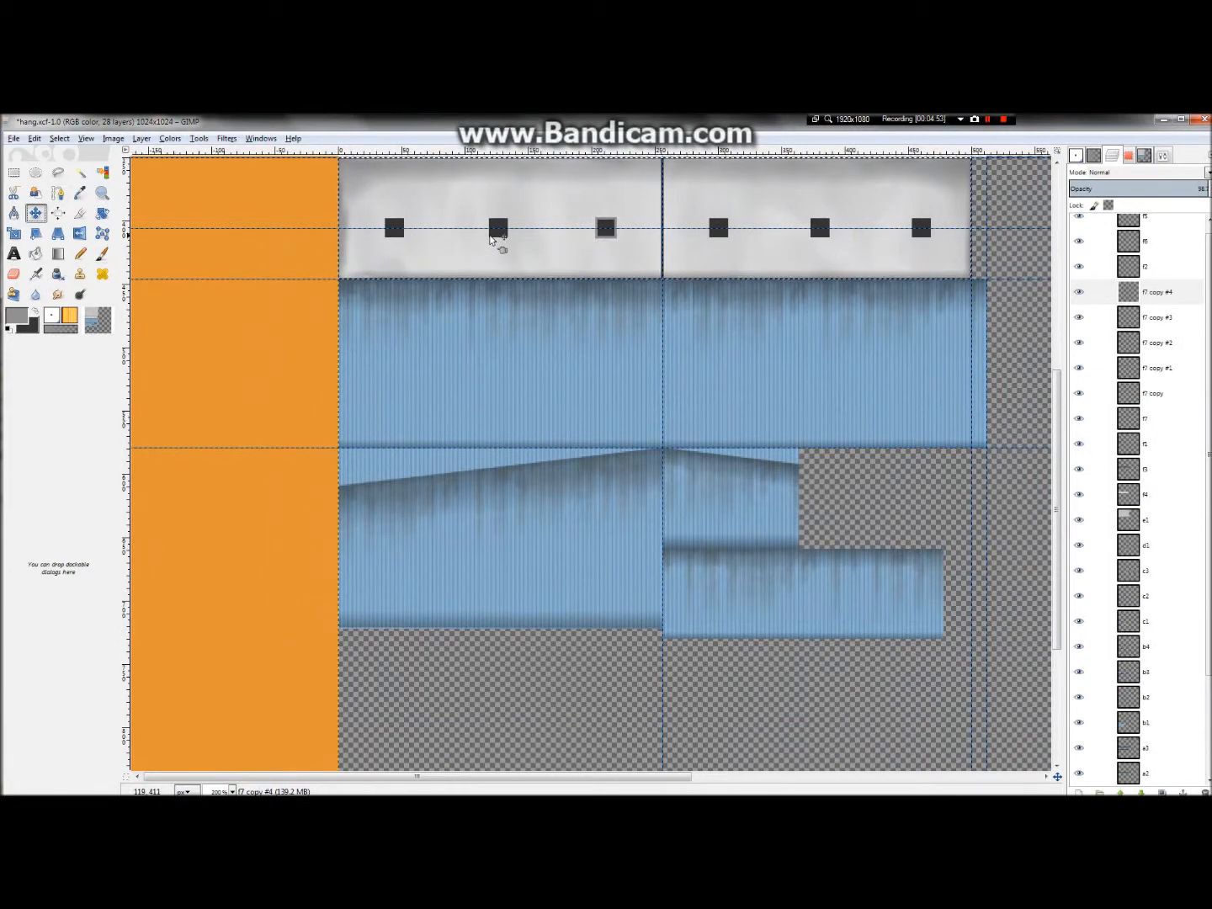
scroll(495, 238, "up", 3)
left_click_drag(680, 543, 178, 554)
scroll(393, 544, "up", 2)
scroll(482, 537, "down", 2)
scroll(184, 552, "up", 3)
key("Left")
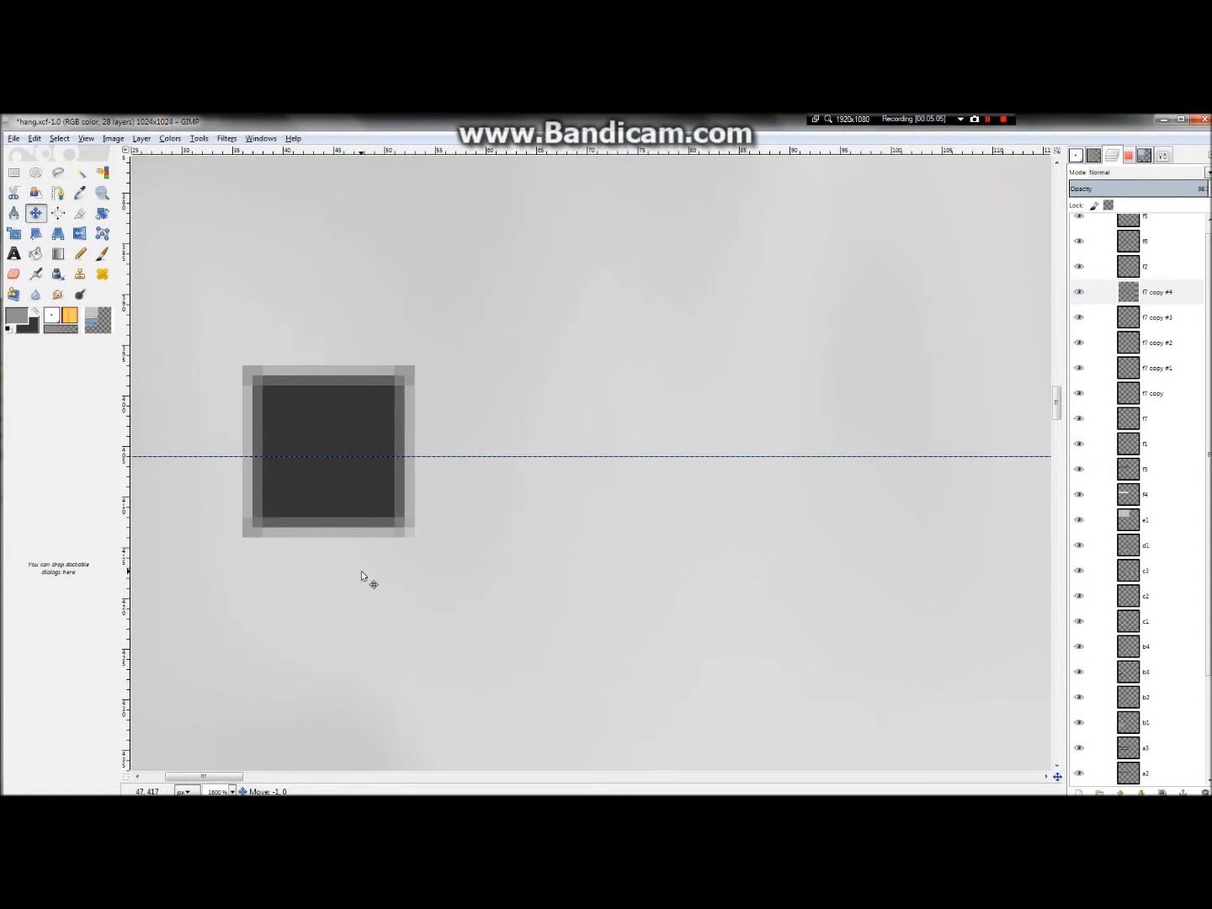
- Try to move a border copy from the third window to the second window
scroll(361, 571, "down", 4)
left_click_drag(769, 577, 634, 574)
key("ctrl+z")
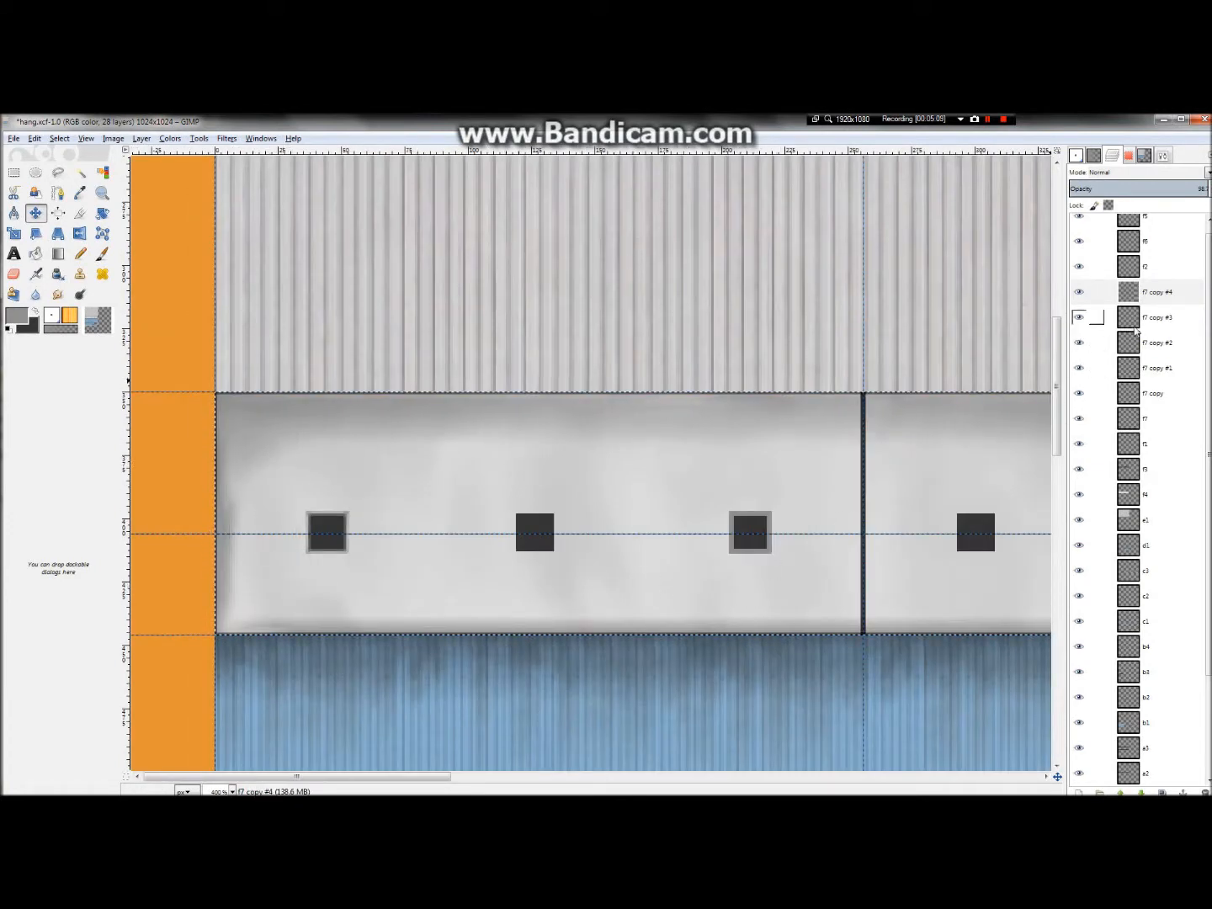
- Move the border layer f7 copy #3 onto the door's second window and nudge it to fit the edges
left_click(1135, 326)
left_click_drag(683, 598, 509, 587)
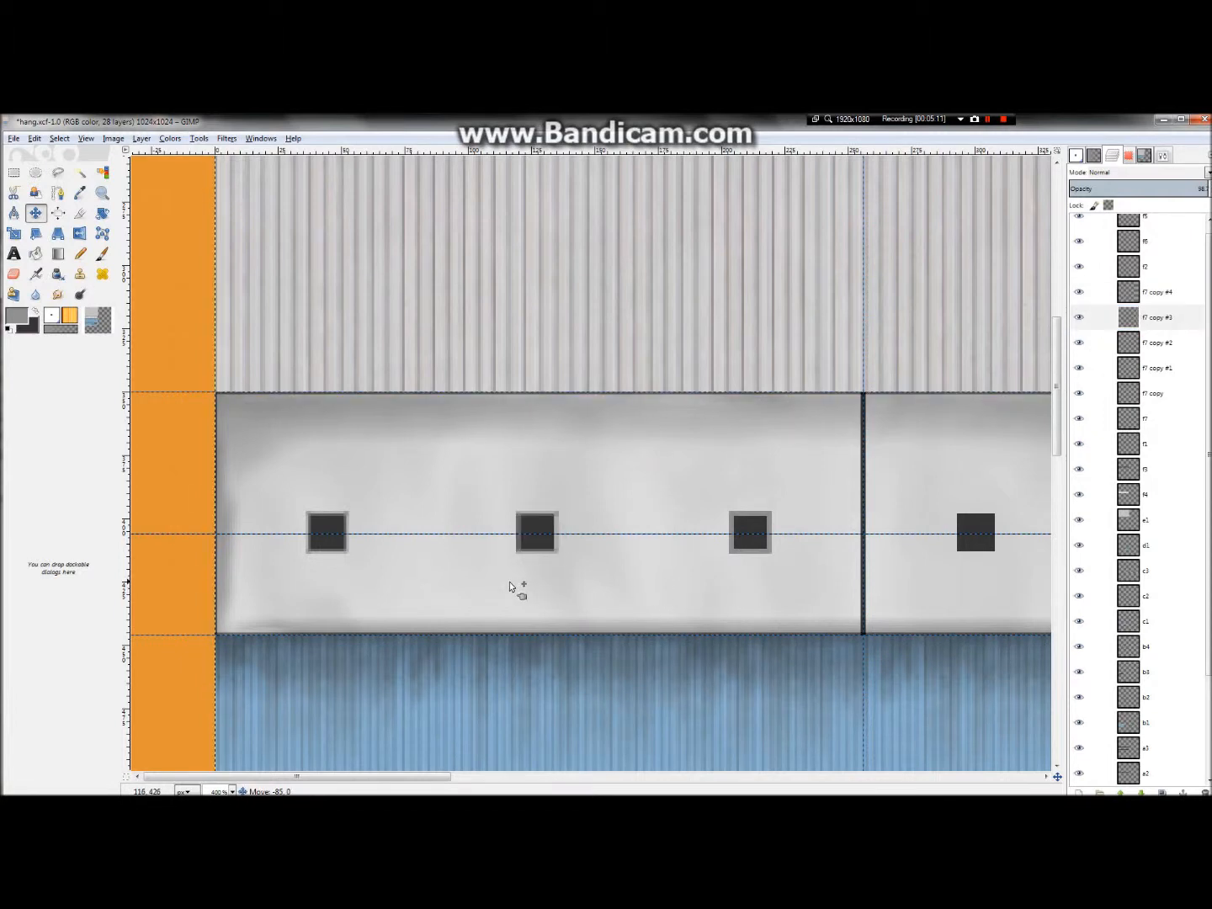
scroll(511, 585, "up", 2)
left_click_drag(554, 588, 565, 587)
scroll(564, 581, "down", 7)
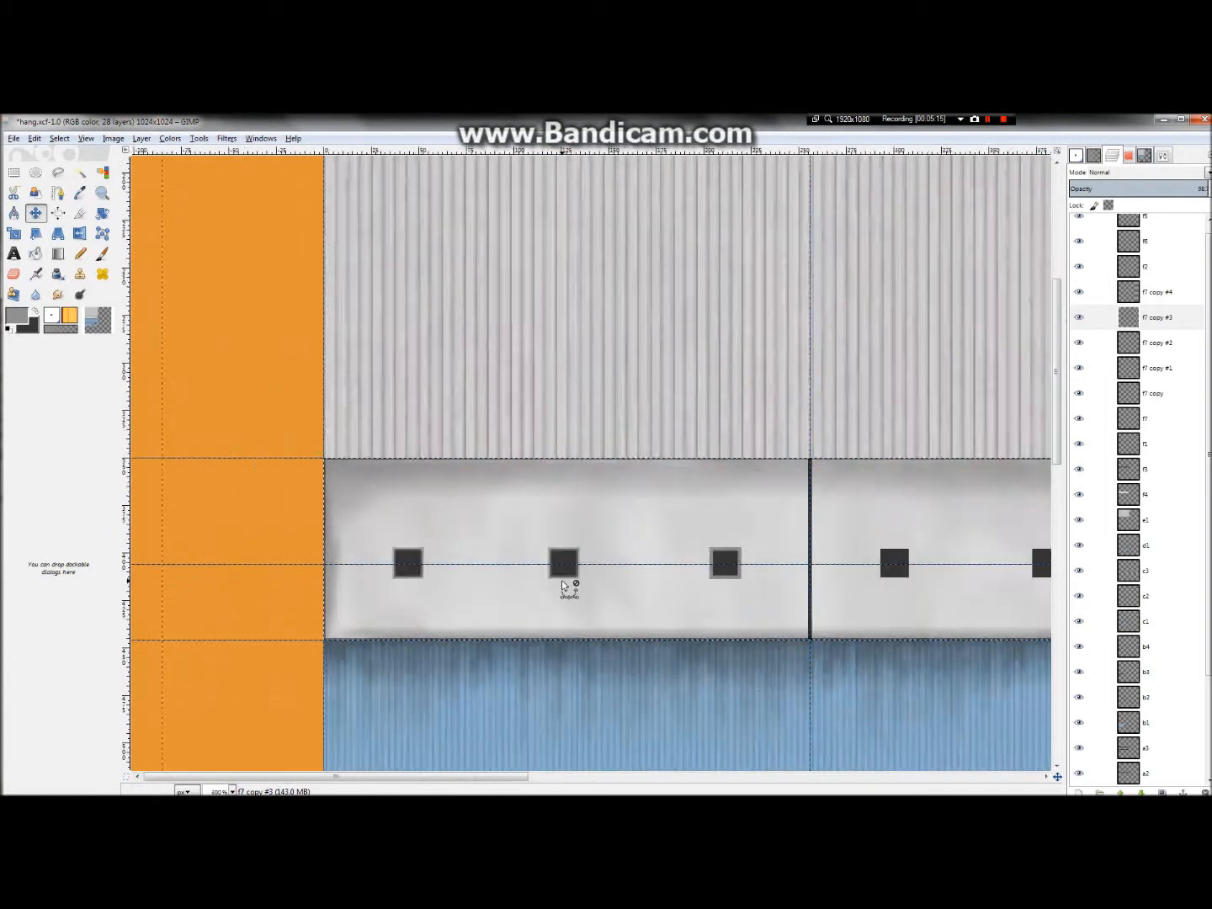
- Move the border layer f7 copy #2 onto the door's sixth window and nudge it left to fit the edges
left_click(1150, 351)
scroll(960, 628, "up", 3)
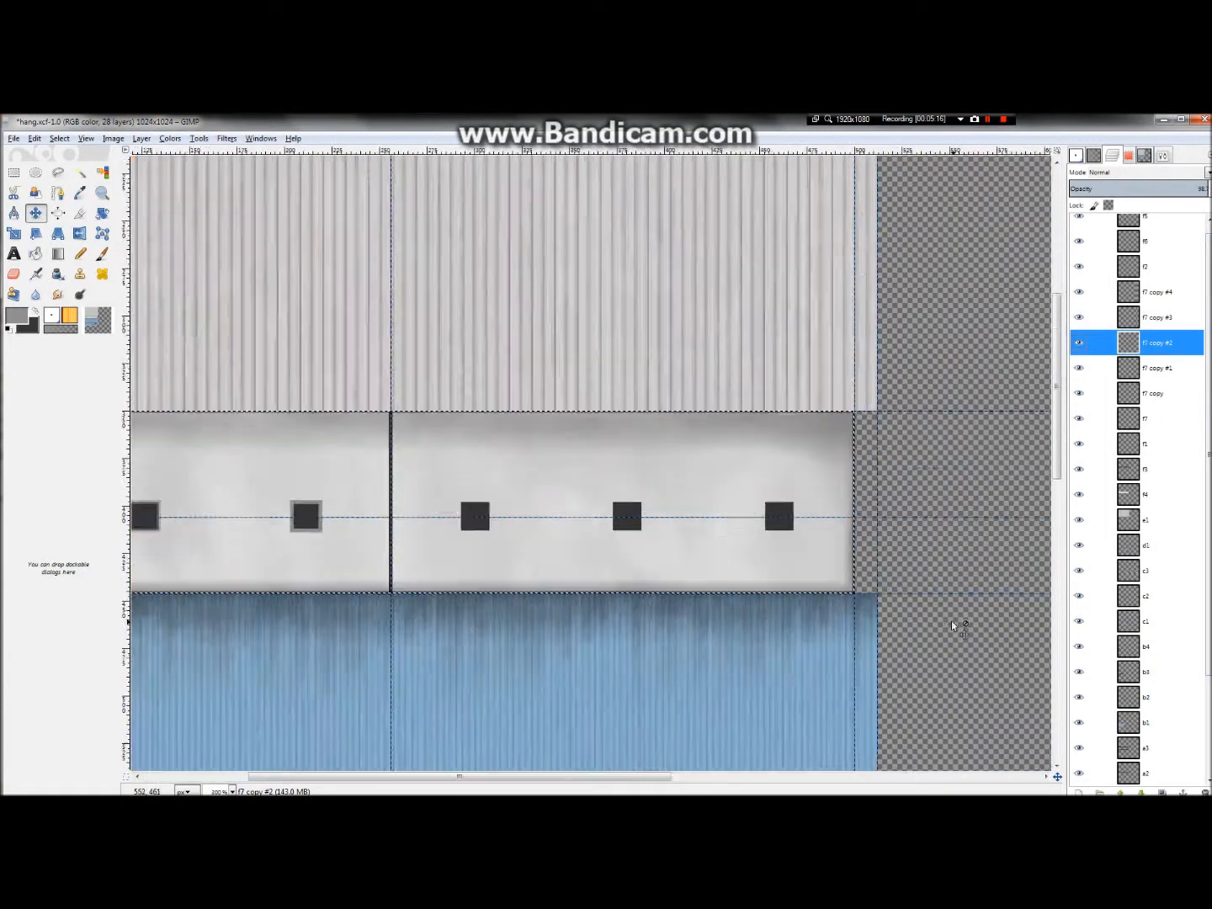
left_click_drag(440, 526, 943, 532)
scroll(741, 503, "up", 4)
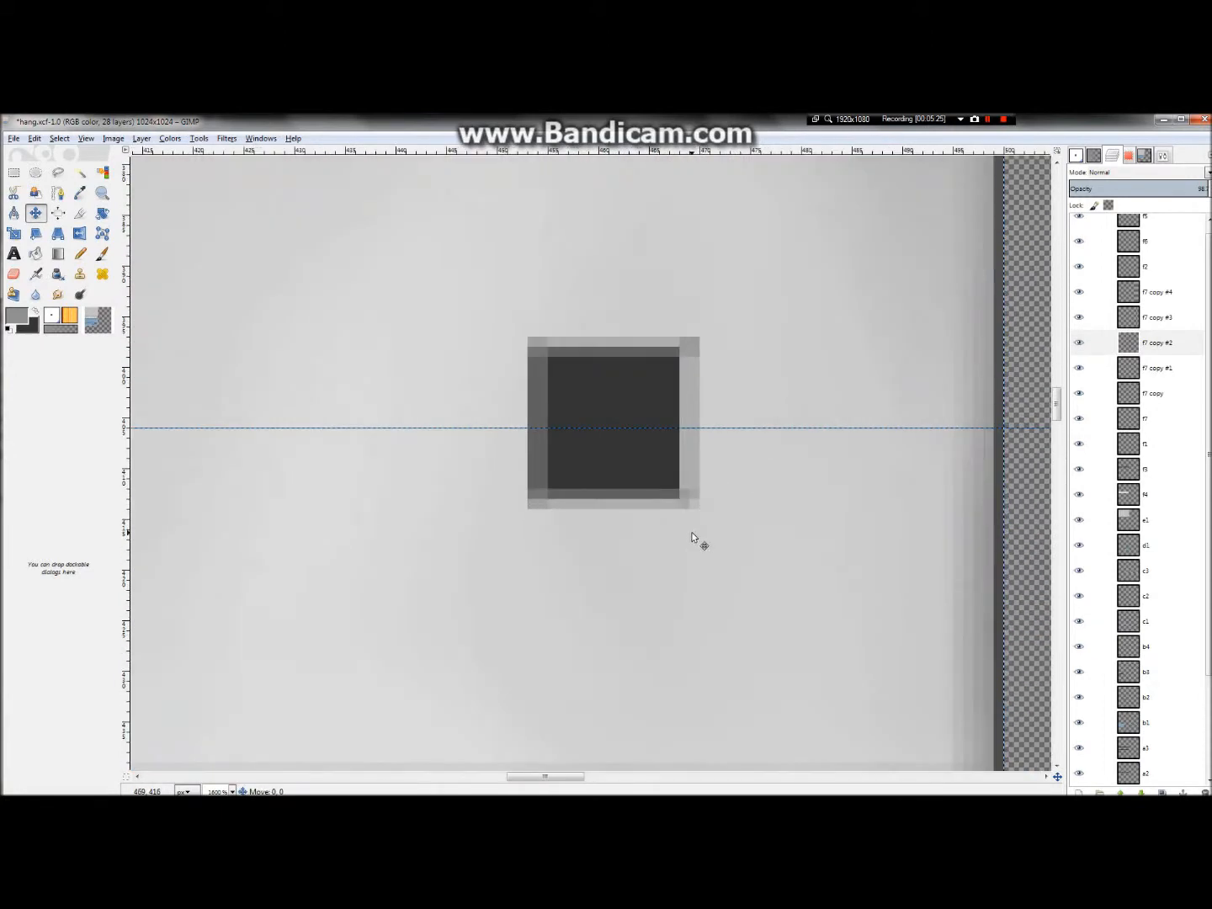
left_click_drag(696, 532, 686, 534)
scroll(686, 534, "down", 5)
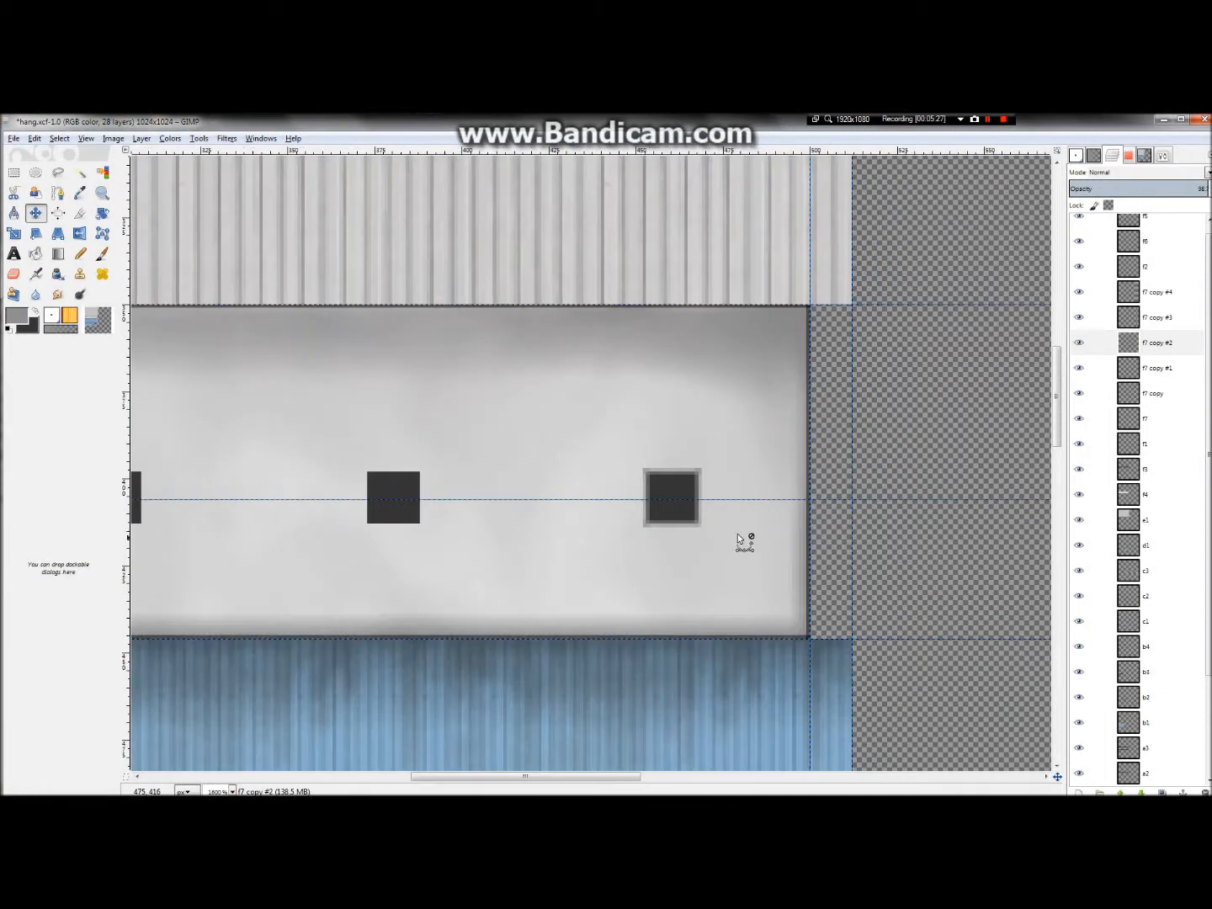
- Move the border layer f7 copy #1 from the third window onto the fifth window and align it with the edges
scroll(498, 560, "up", 2)
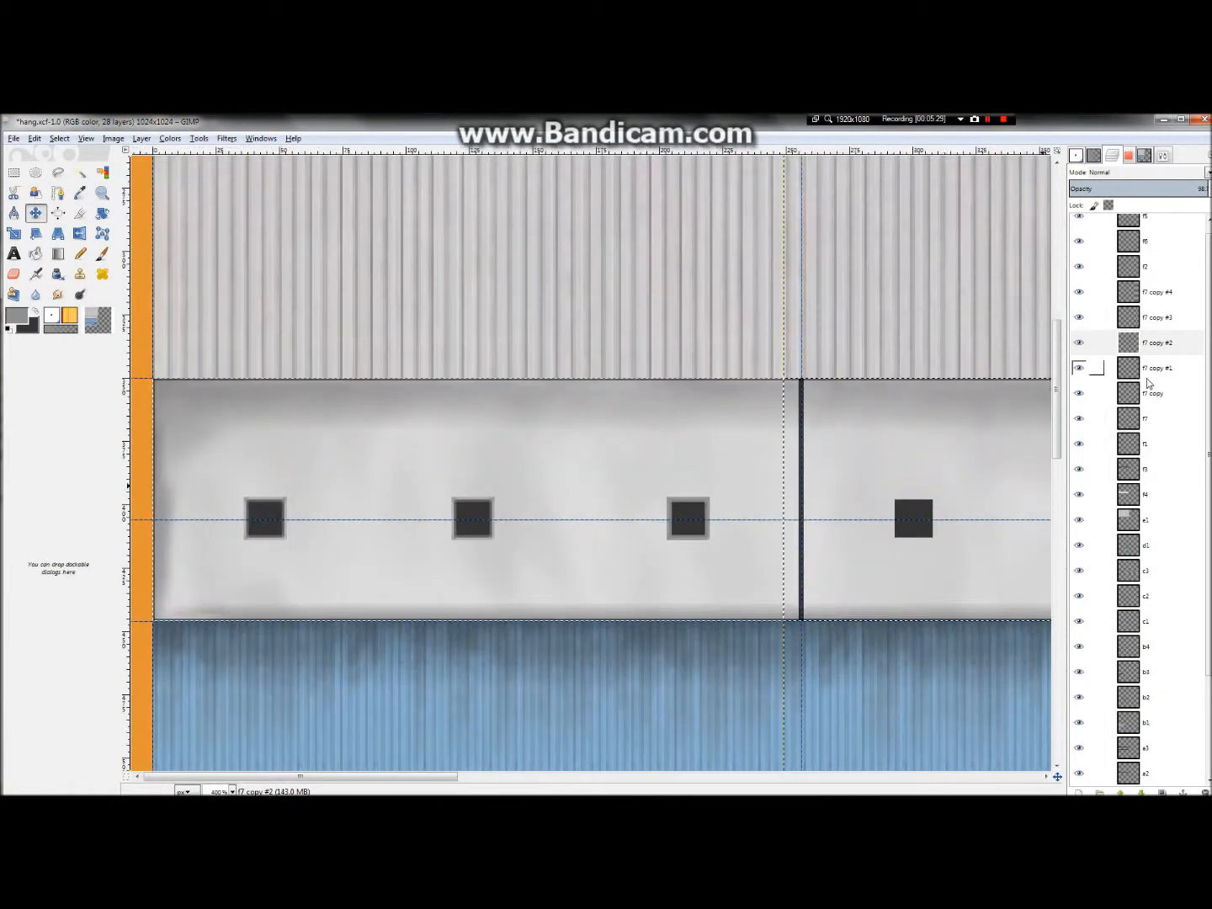
left_click(1098, 369)
left_click_drag(713, 563, 962, 559)
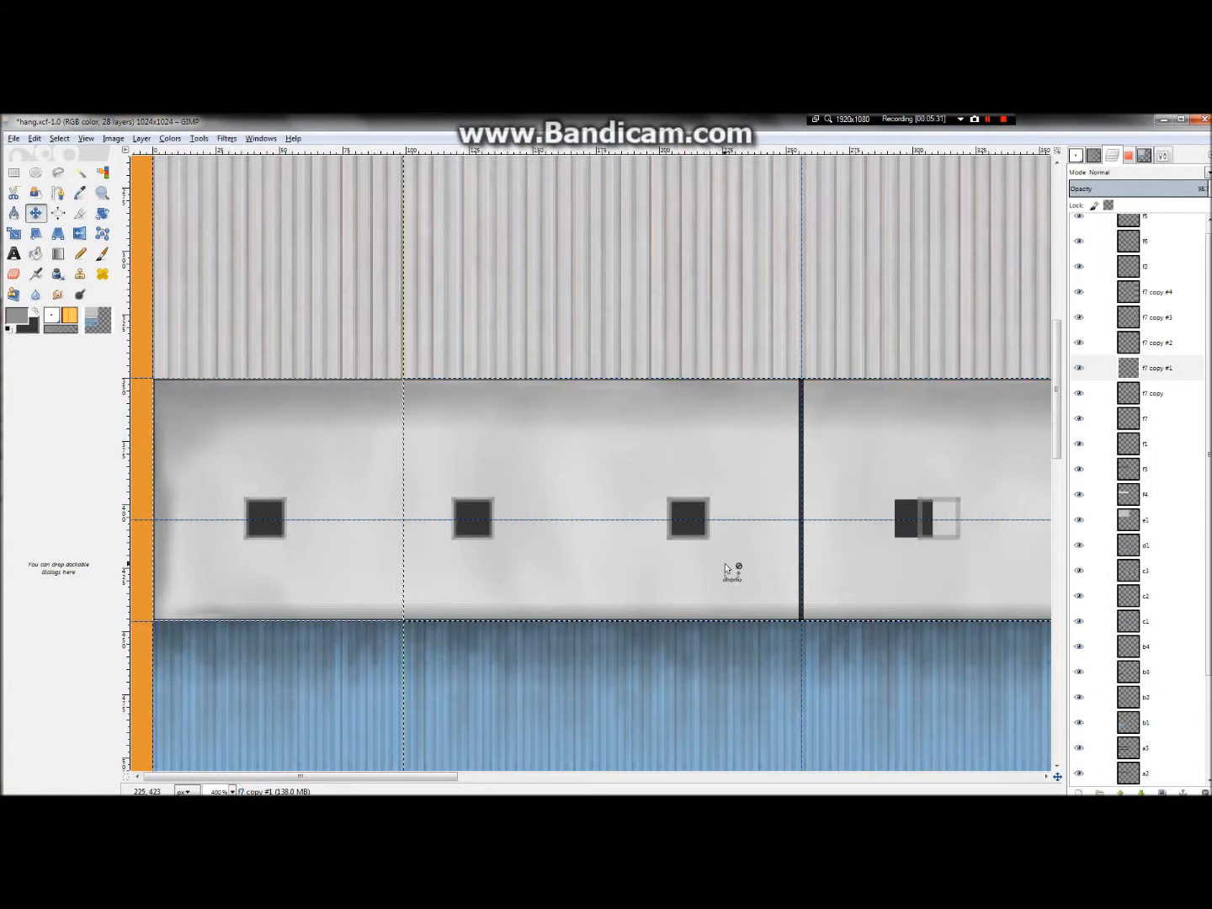
scroll(723, 562, "down", 2)
scroll(968, 554, "up", 3)
left_click_drag(733, 594, 916, 580)
scroll(824, 544, "up", 2)
scroll(867, 541, "up", 1)
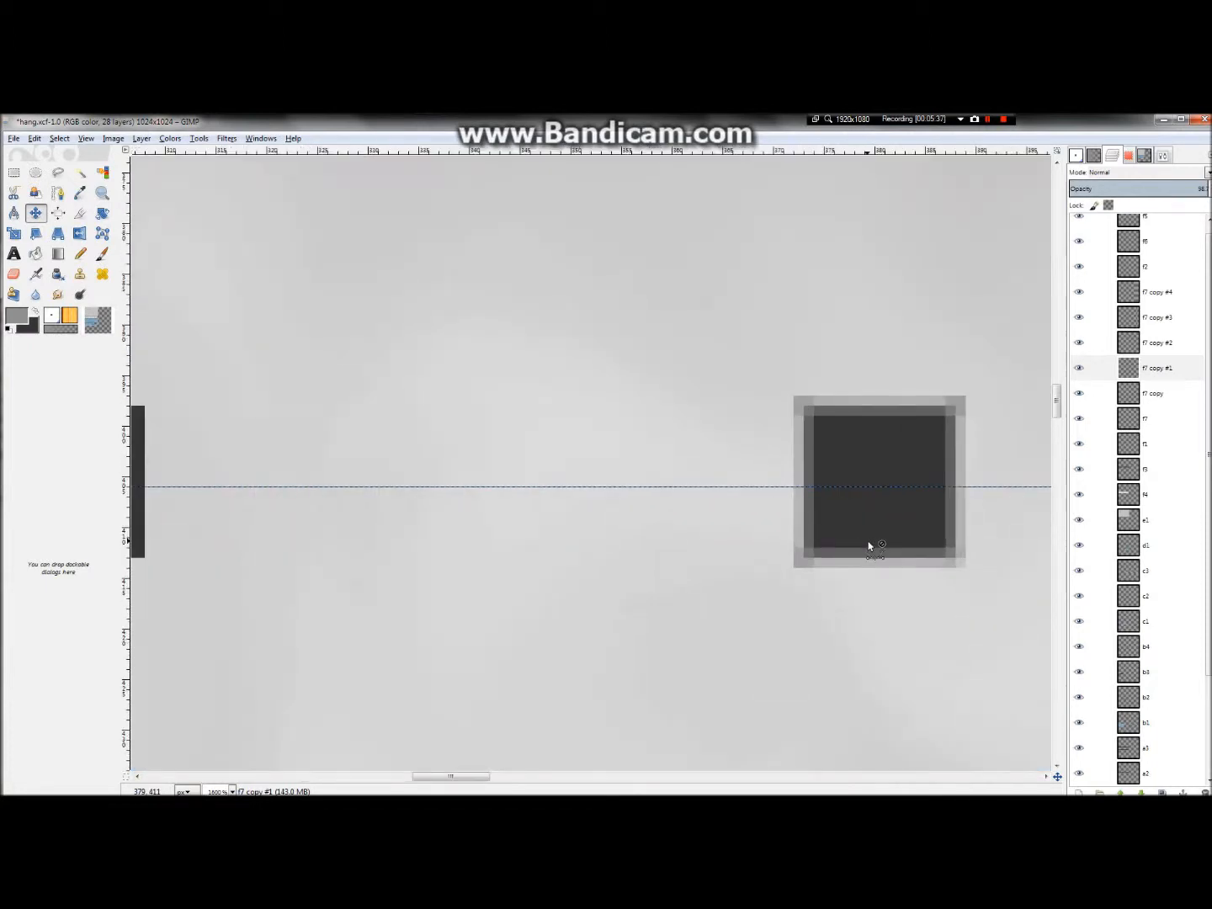
scroll(876, 547, "down", 5)
- Move the border layer f7 copy onto the door's fourth window, centred around its edges
left_click(1095, 394)
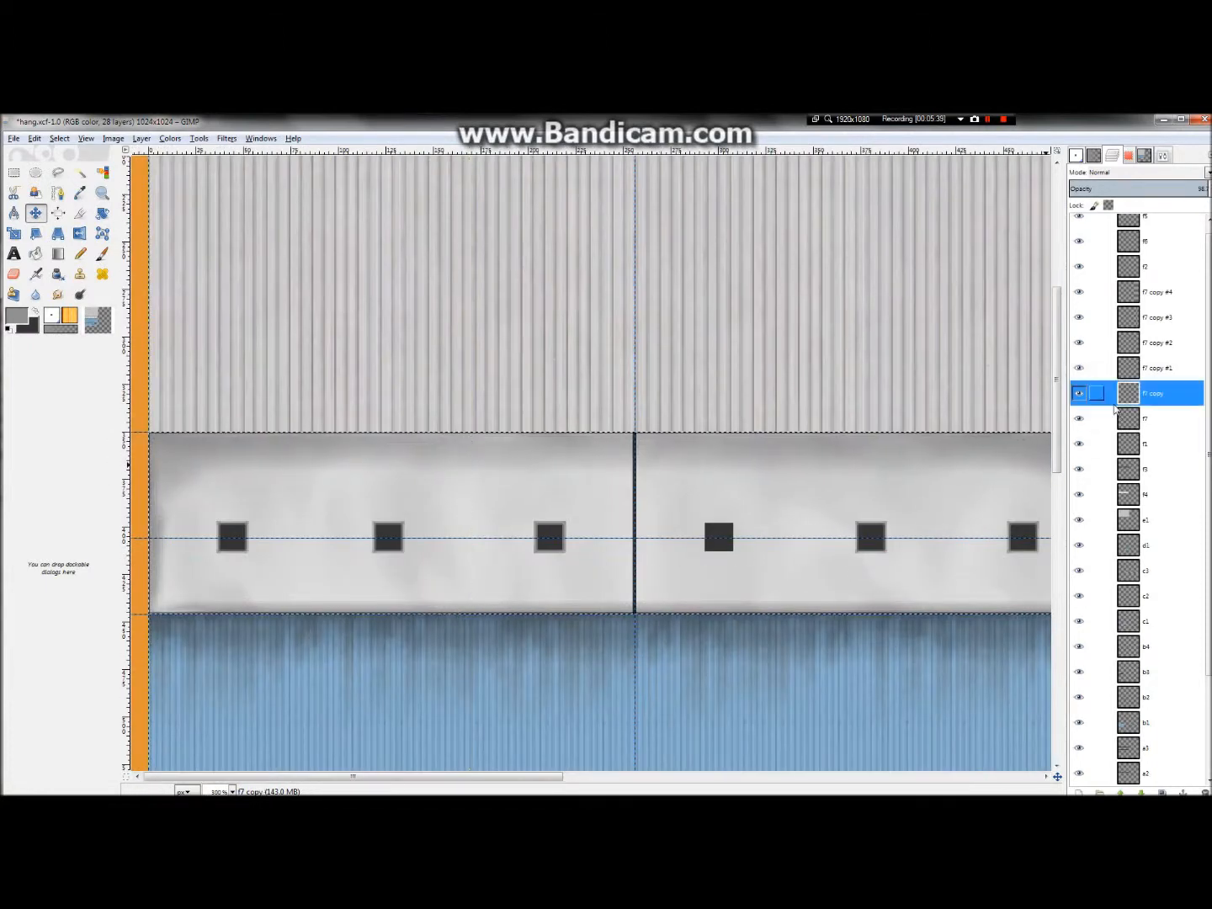
left_click_drag(582, 568, 750, 561)
scroll(750, 562, "up", 2)
scroll(739, 539, "up", 2)
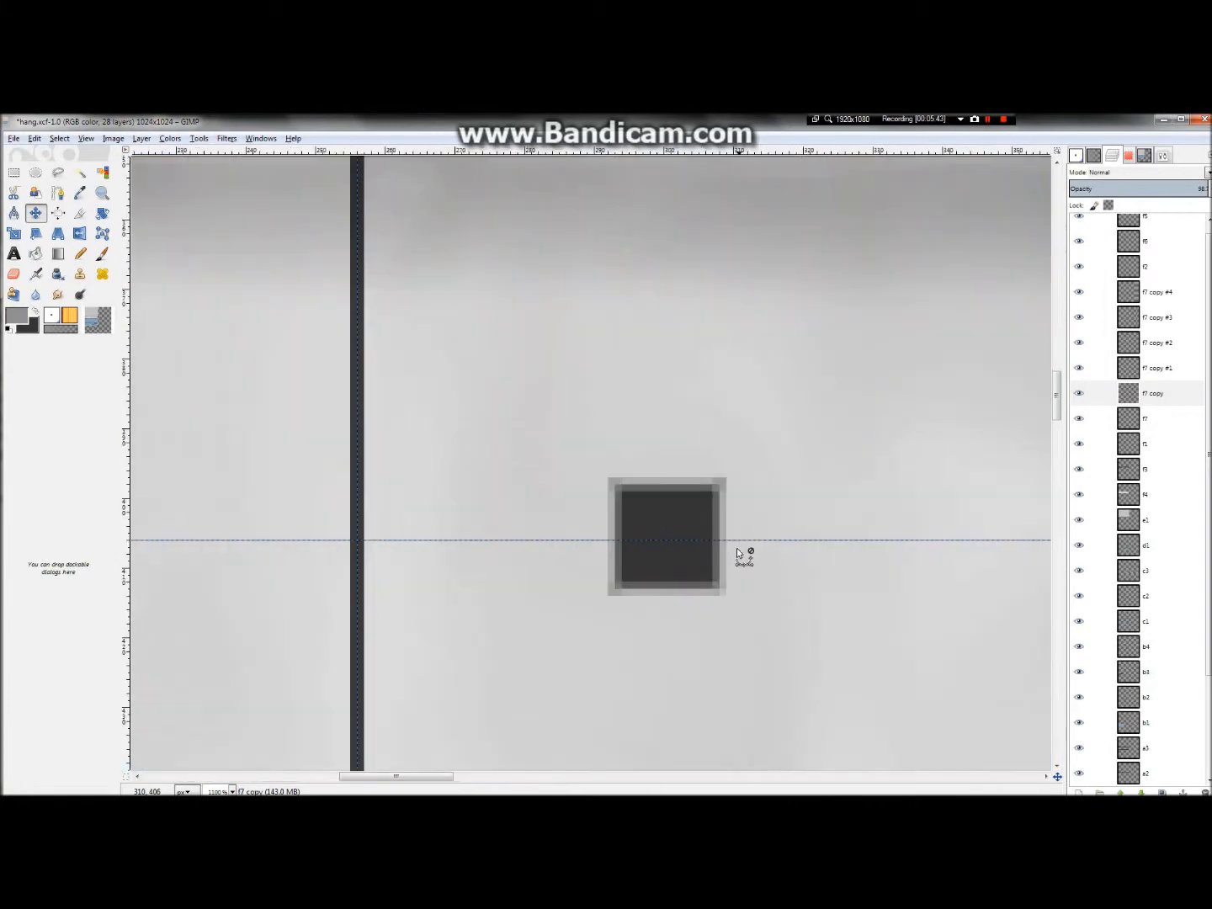
- Merge all five f7 border copies down into layer f7
right_click(1150, 290)
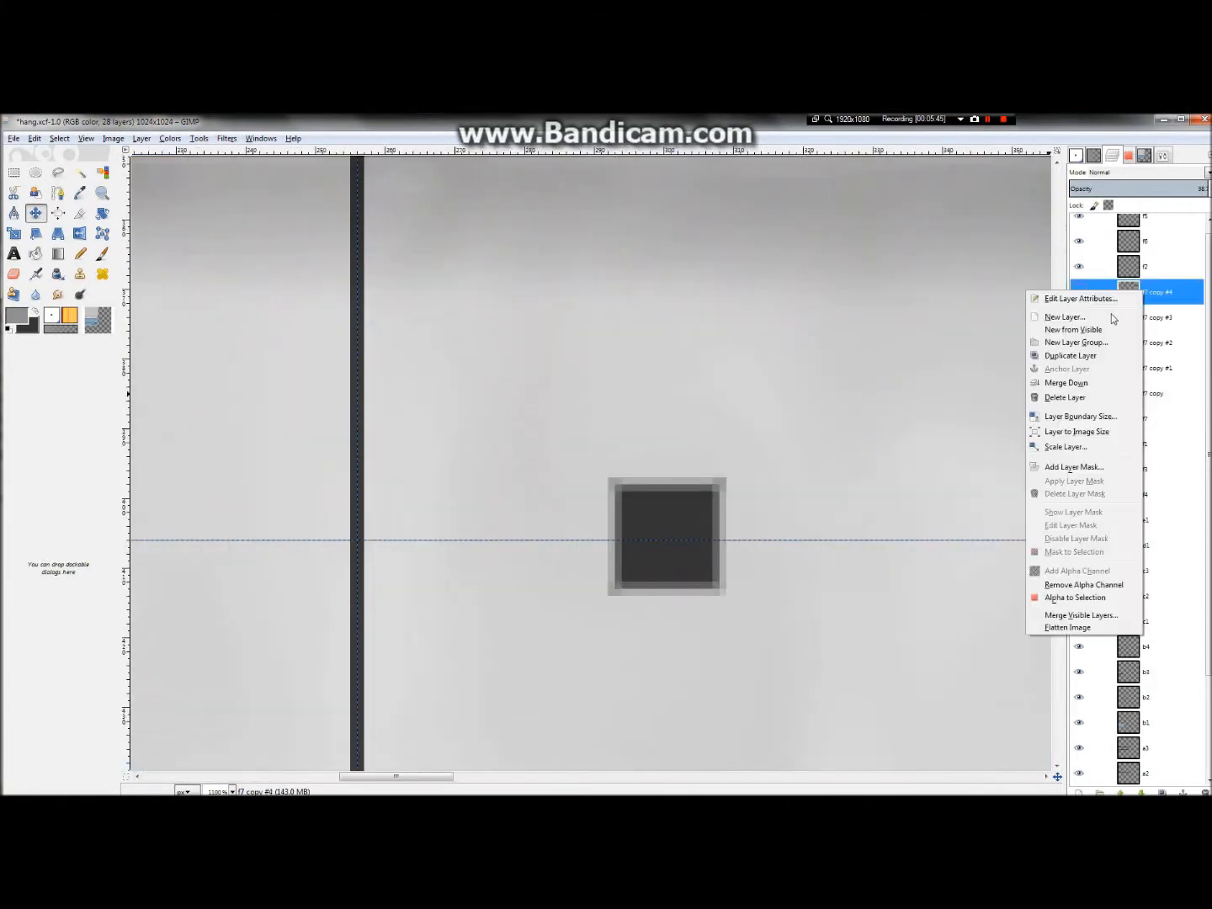
left_click(1080, 383)
right_click(1150, 267)
left_click(1081, 361)
right_click(1137, 250)
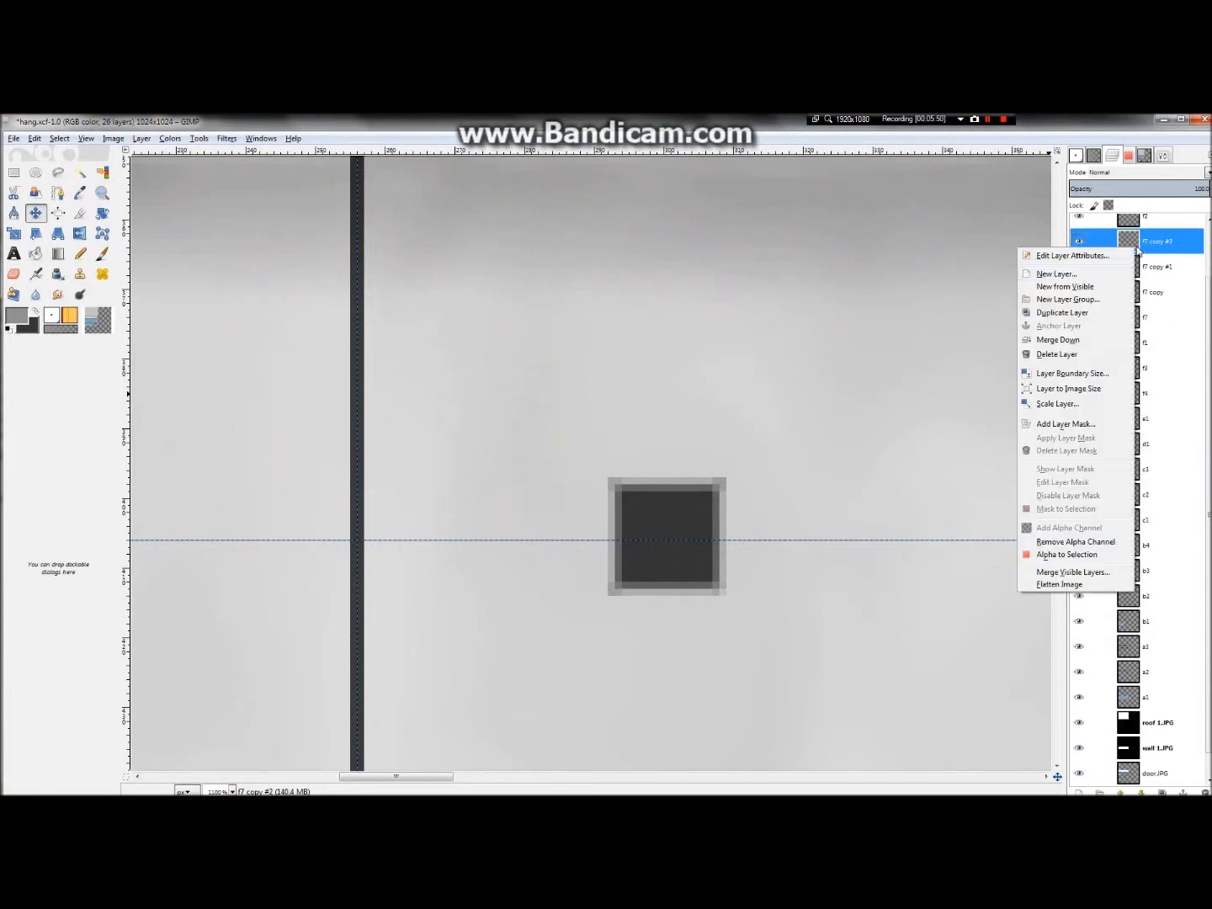
left_click(1084, 340)
right_click(1134, 249)
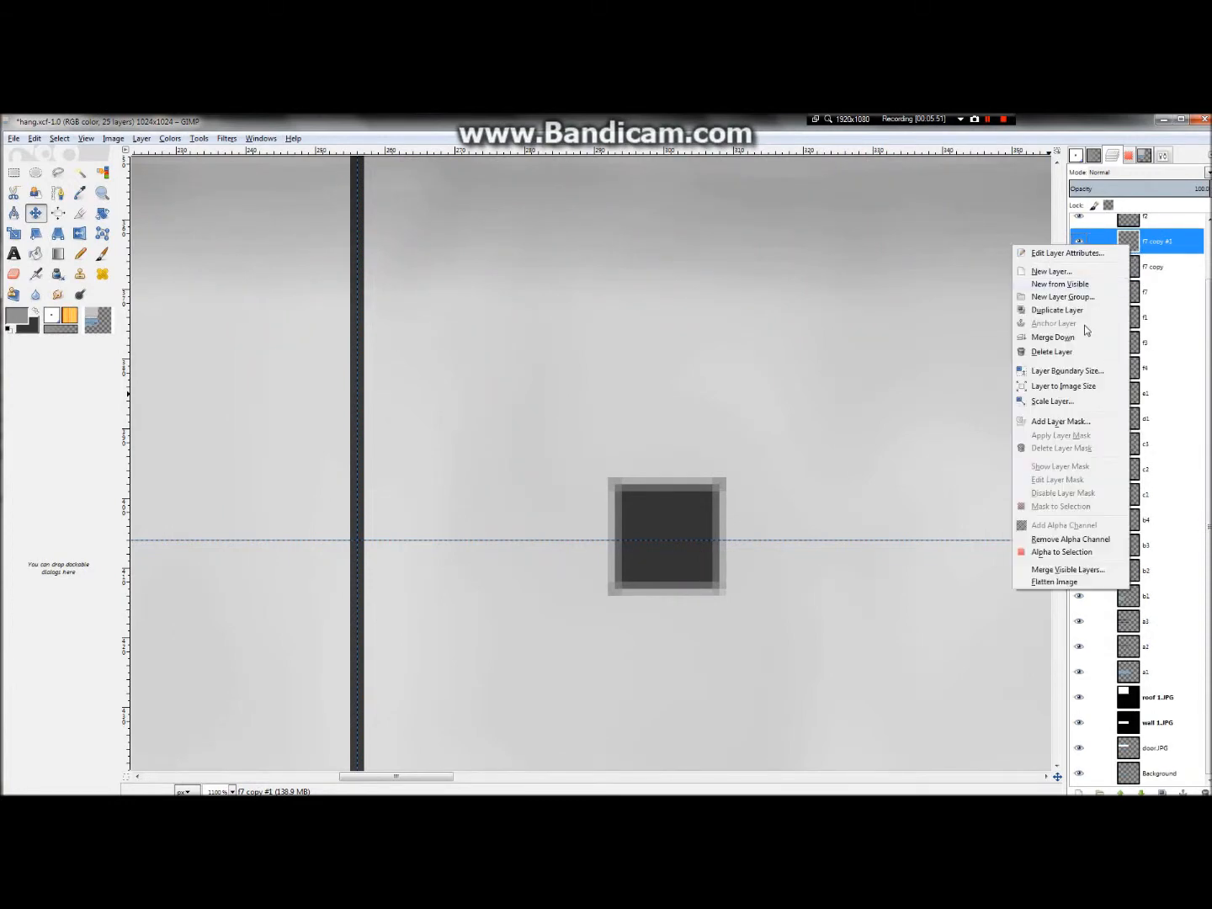
left_click(1082, 340)
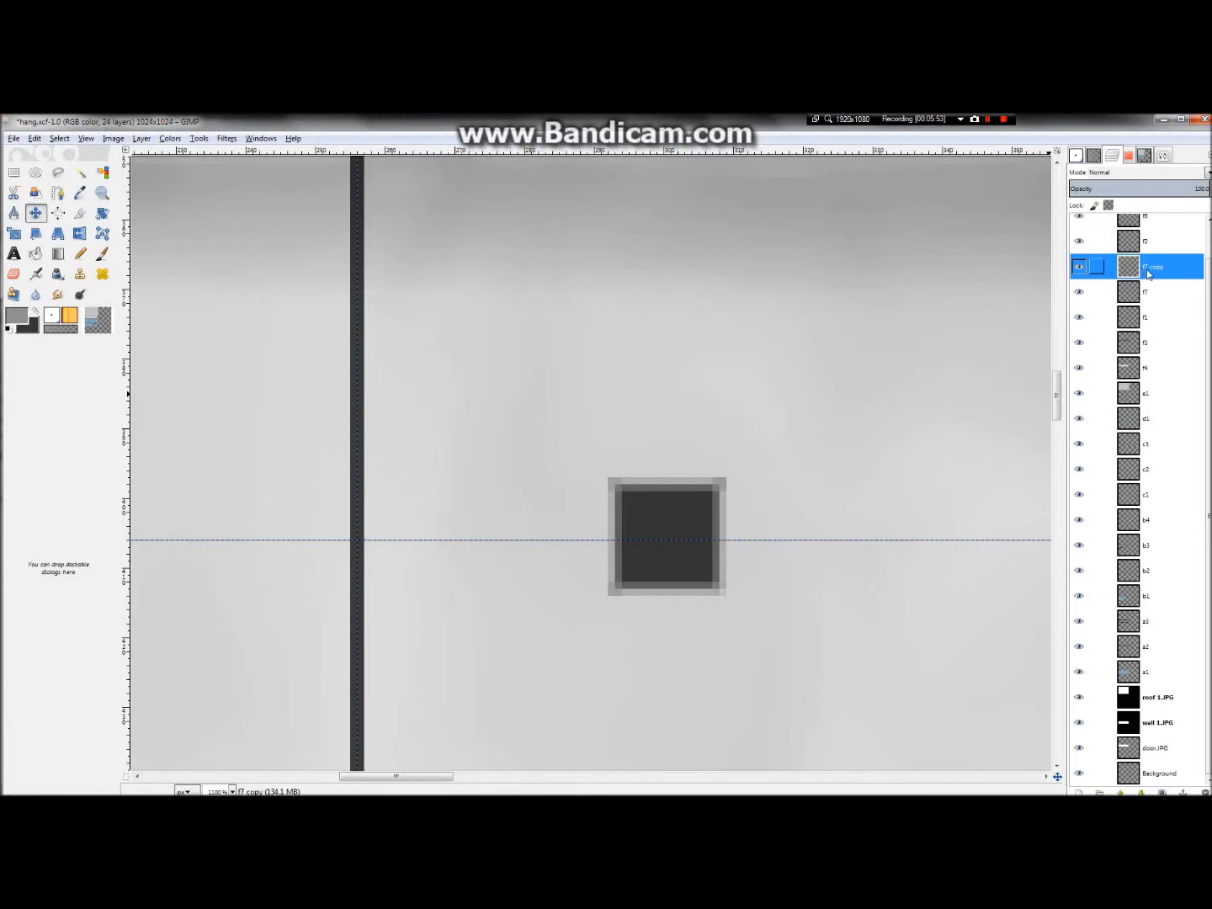
right_click(1148, 274)
left_click(1069, 363)
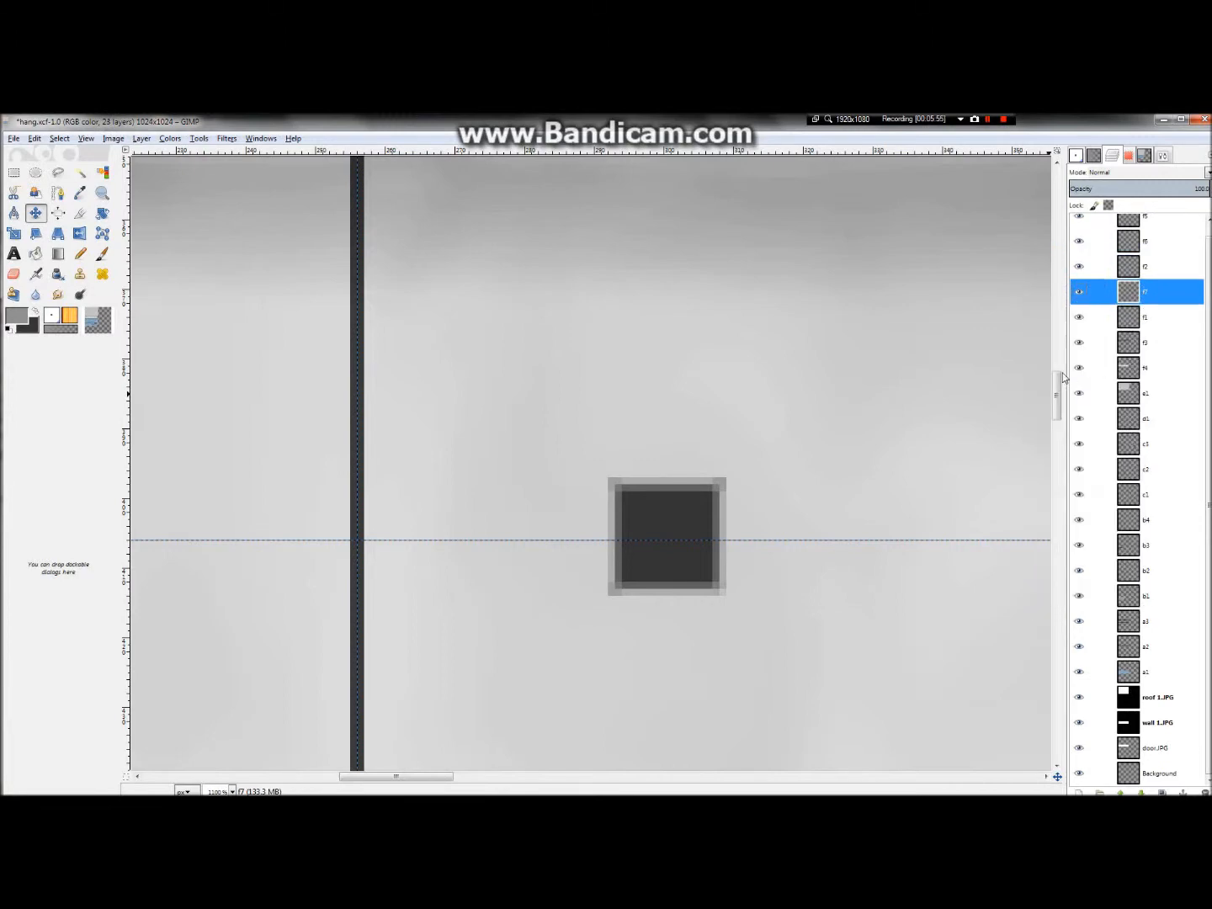
- Duplicate the merged f7 layer and merge the copy back down to strengthen the window borders
scroll(979, 338, "down", 3)
key("shift+ctrl+d")
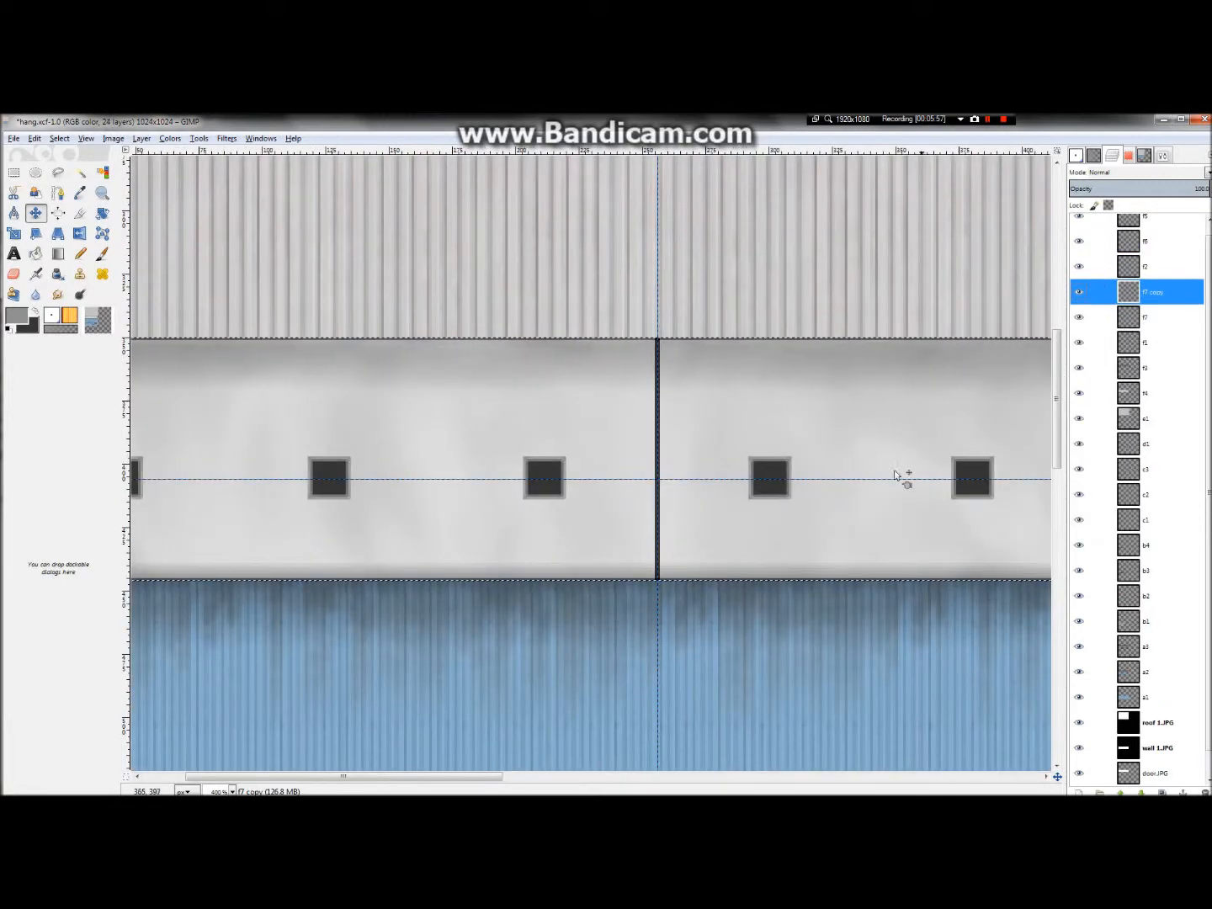
right_click(1120, 292)
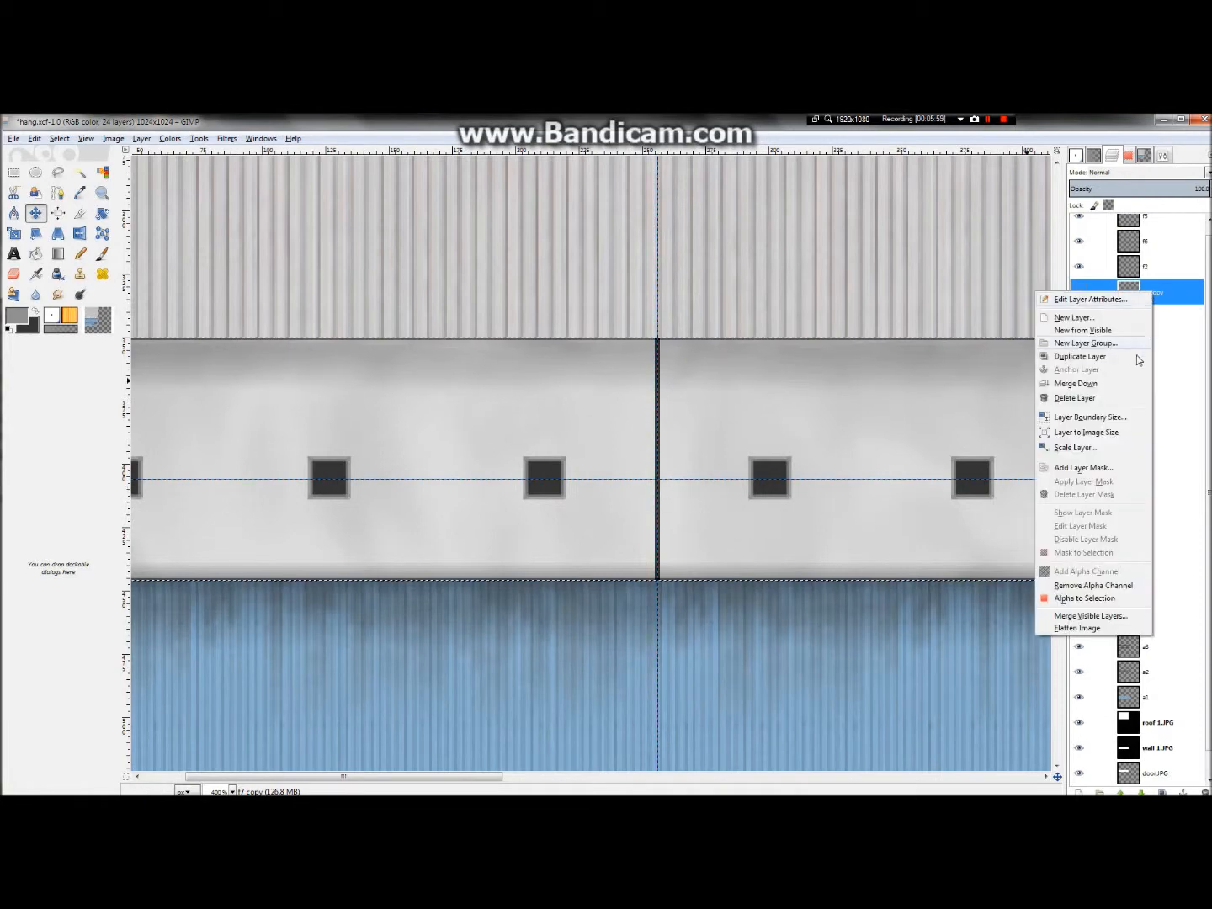
left_click(1116, 383)
scroll(755, 464, "up", 3)
scroll(756, 464, "down", 2)
scroll(1020, 290, "up", 1)
scroll(831, 687, "up", 1)
scroll(595, 741, "up", 1)
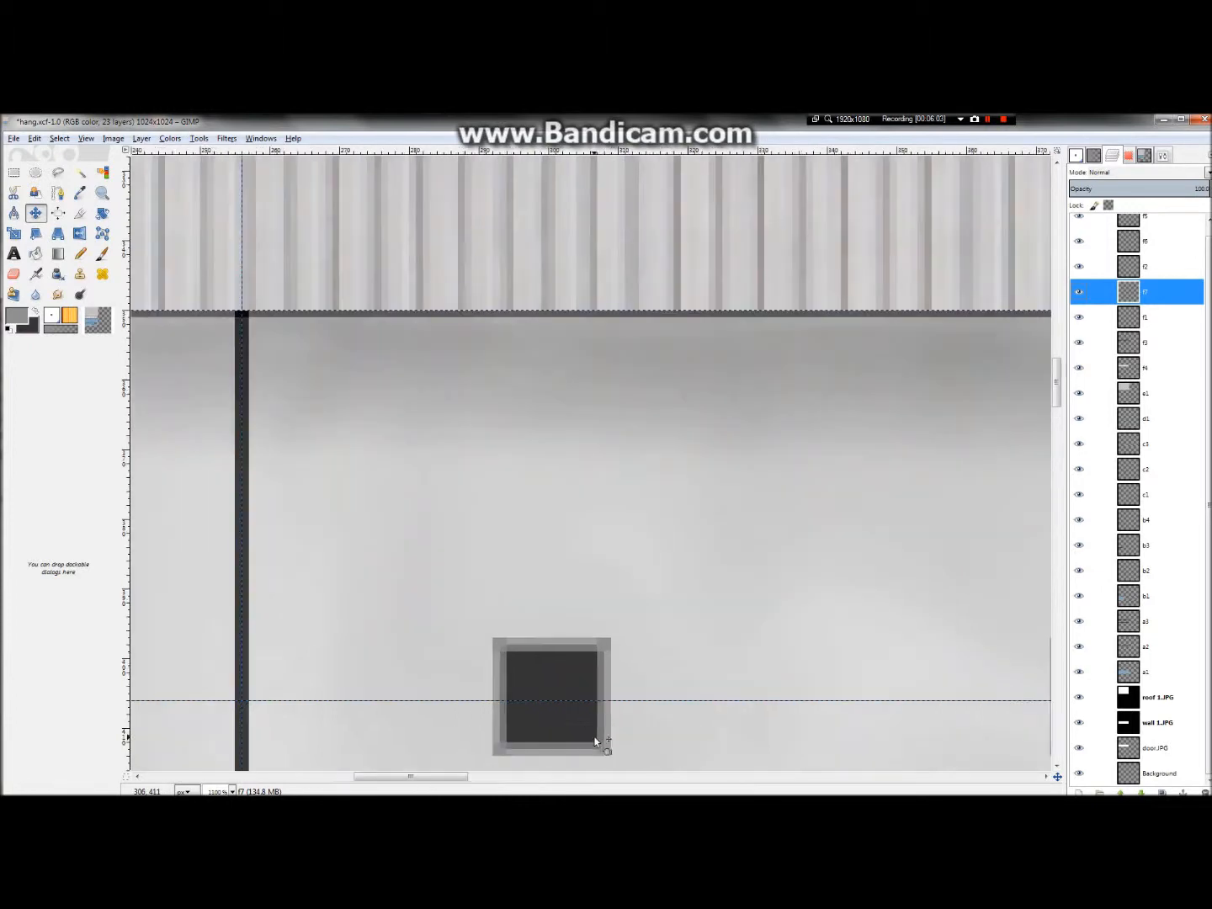
- Double the f7 borders once more by duplicating and merging down, and lower the layer's opacity to about 54.7
left_click_drag(1182, 183, 1211, 188)
left_click(1178, 294)
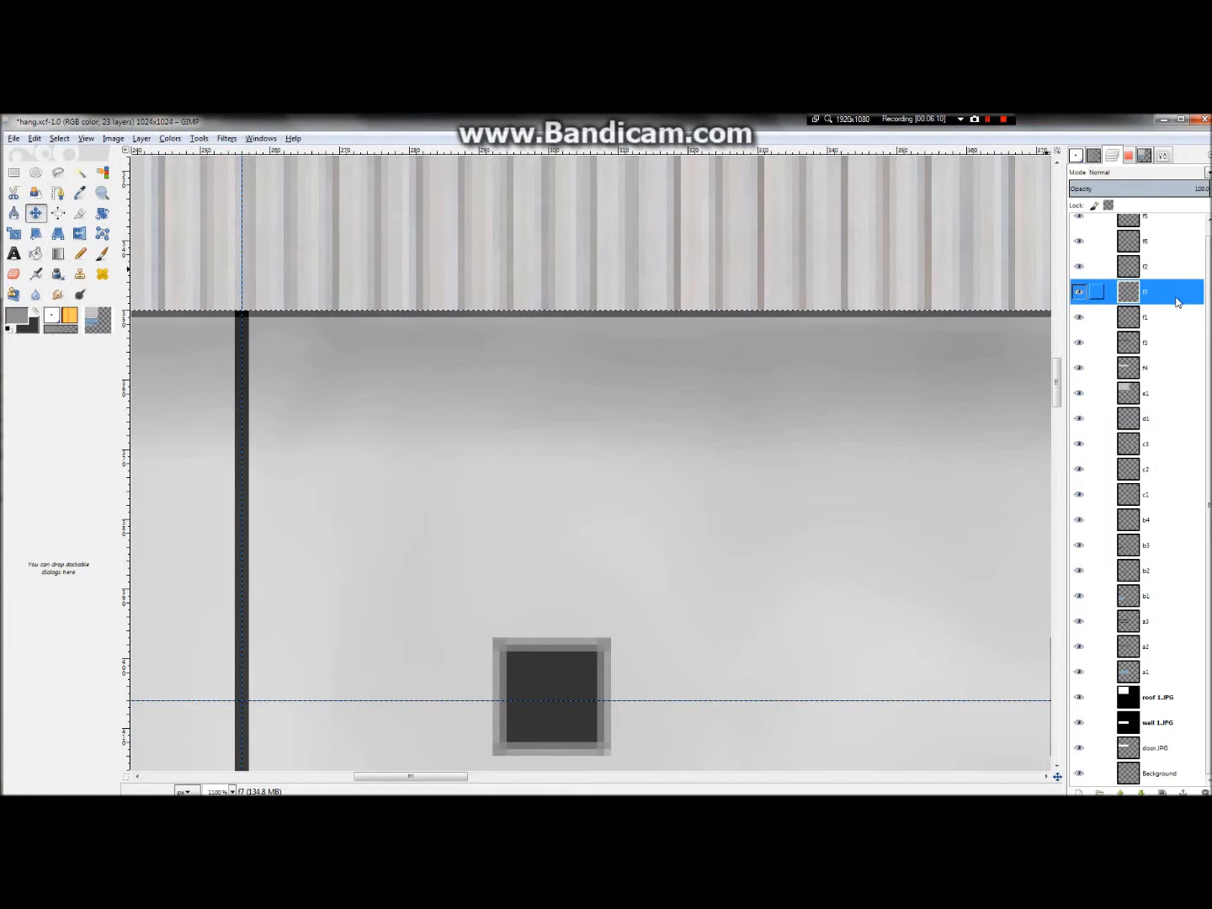
key("ctrl+shift+d")
right_click(1144, 293)
left_click(1100, 390)
left_click_drag(1154, 192, 1143, 193)
scroll(861, 394, "down", 3)
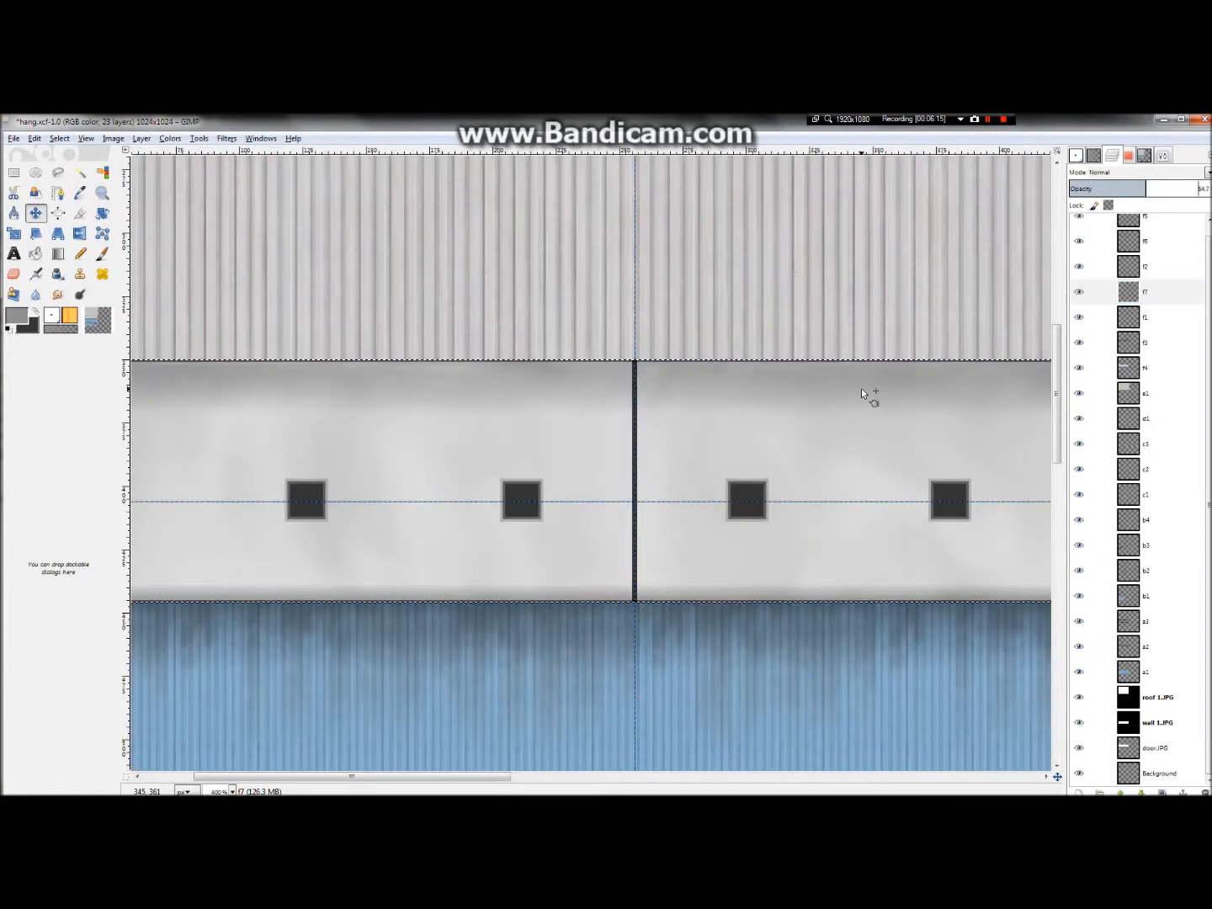
scroll(862, 394, "down", 1)
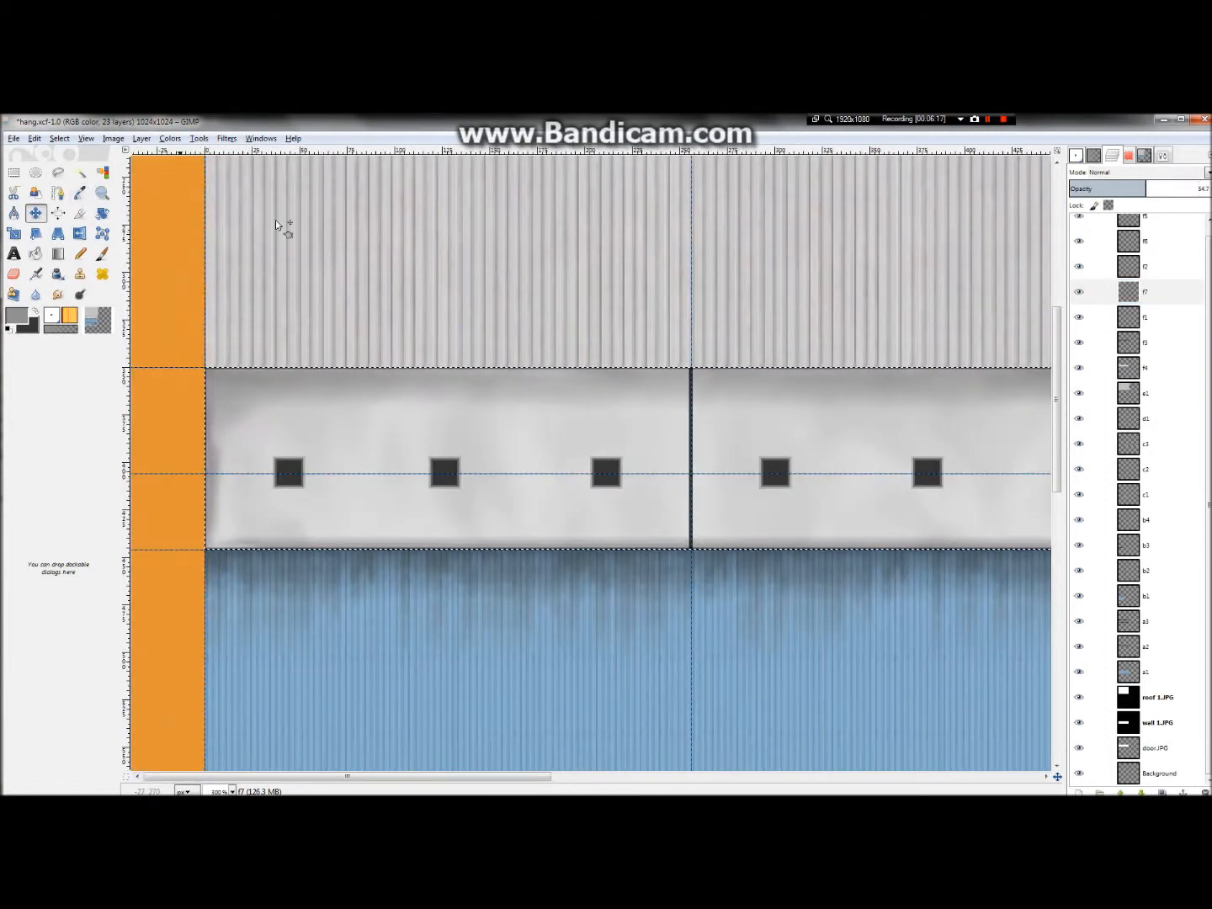
scroll(659, 464, "up", 2)
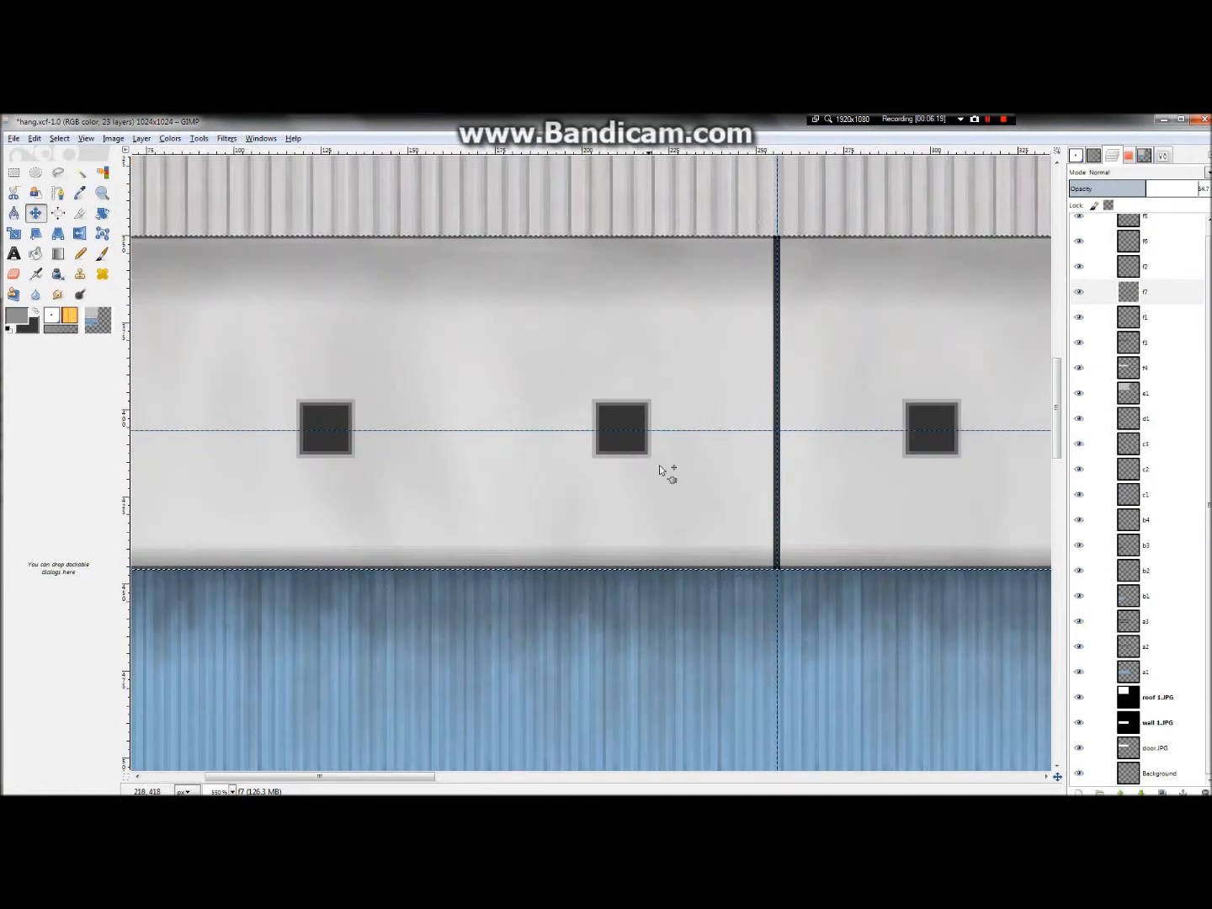
scroll(640, 433, "up", 1)
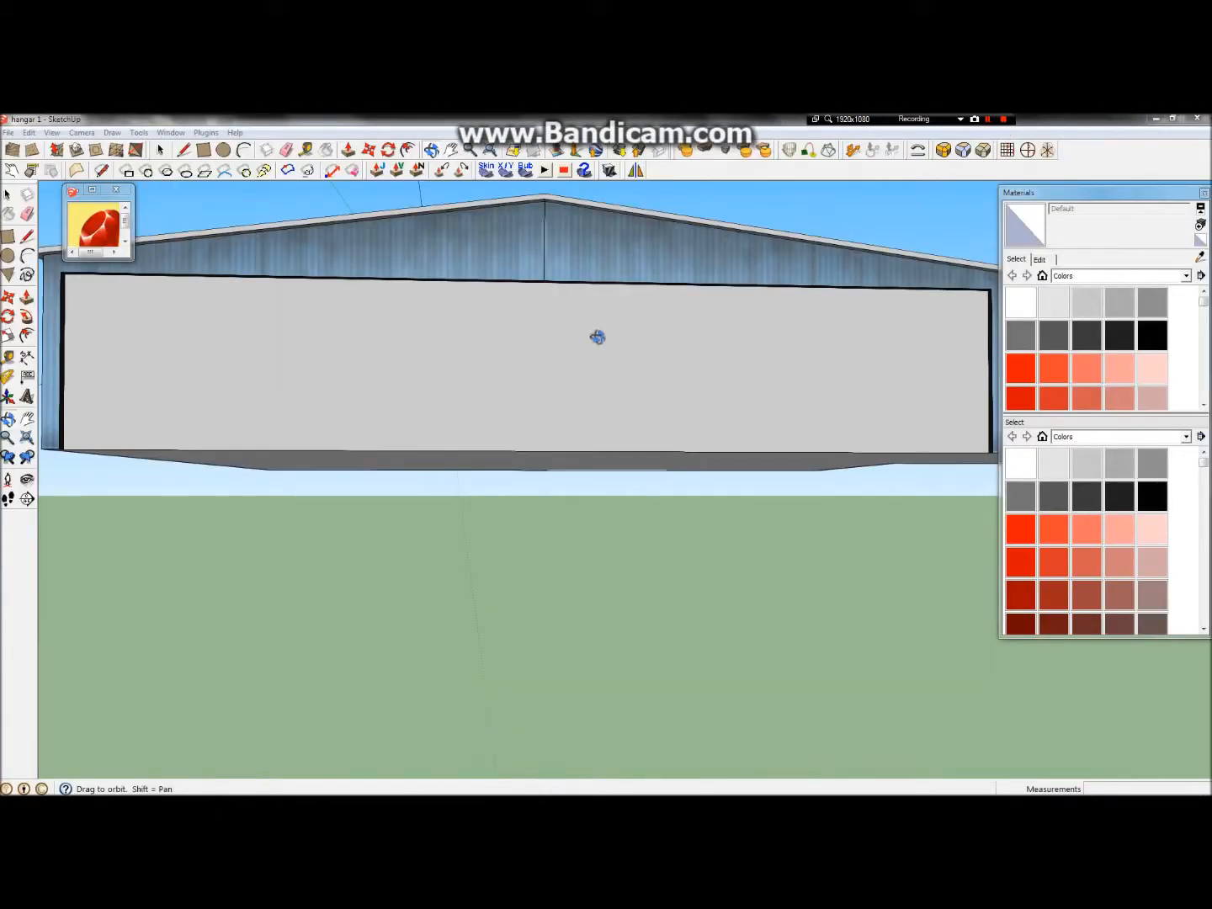
- Switch to SketchUp, reload hang.png as the texture of the sampled Material1, and paint the hangar's large front door face with it
left_click(1041, 259)
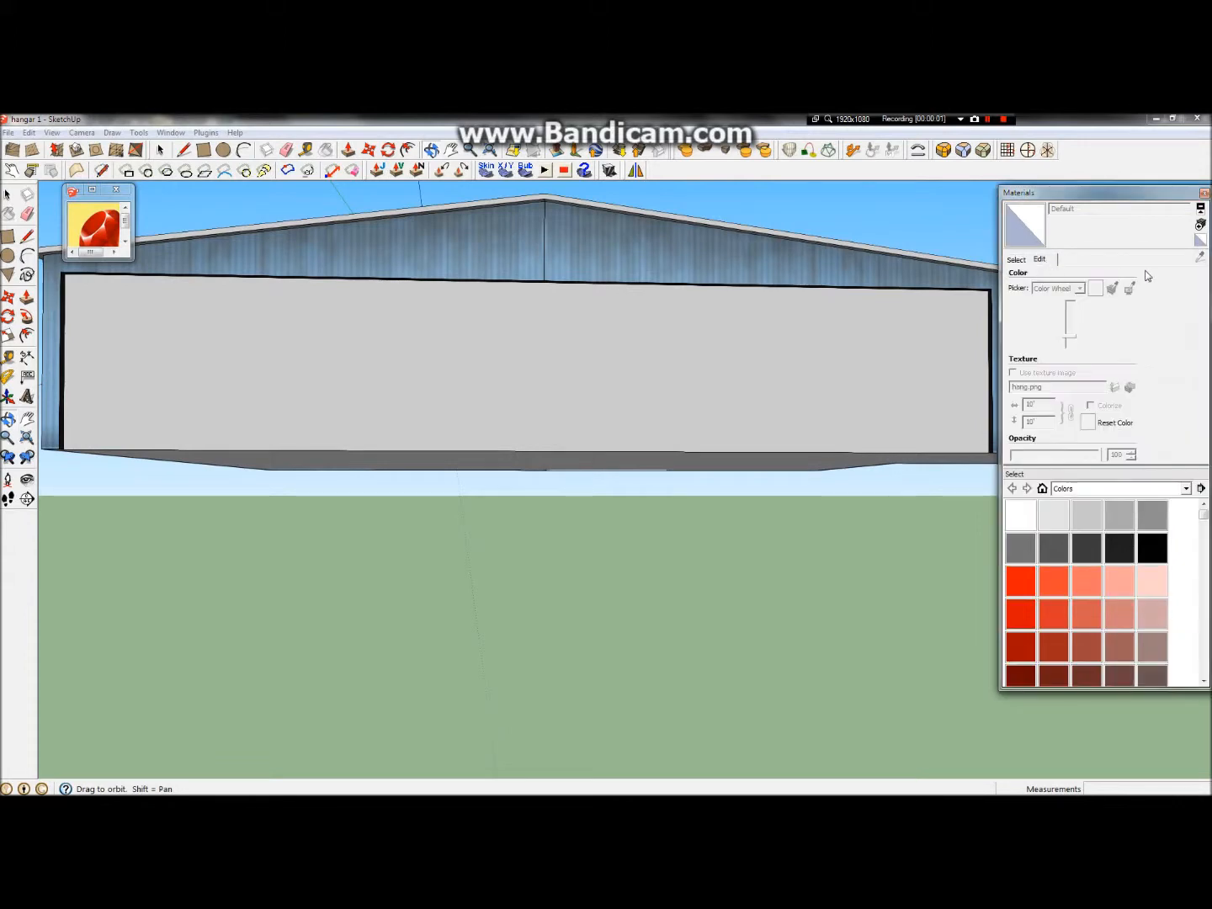
left_click(1016, 260)
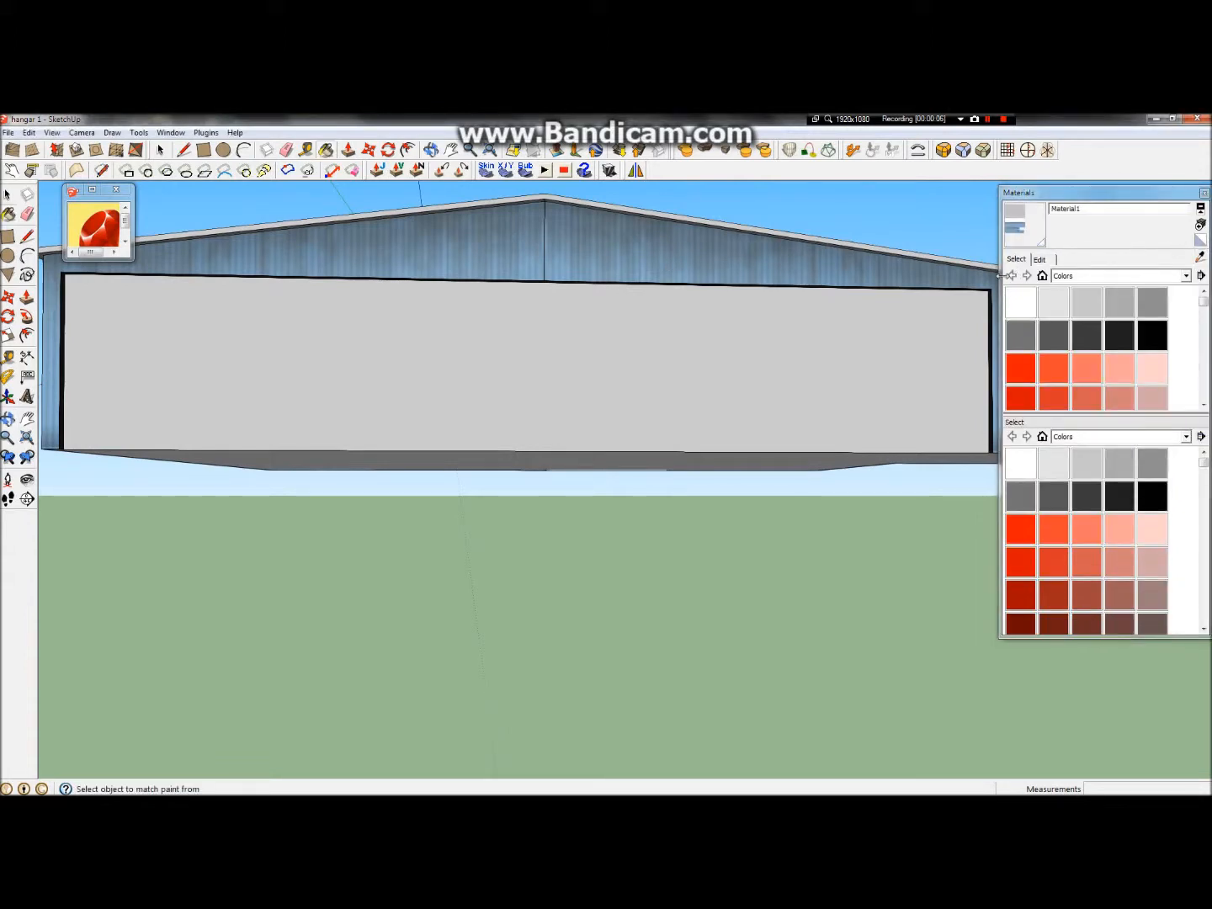
left_click(1040, 261)
left_click(1129, 385)
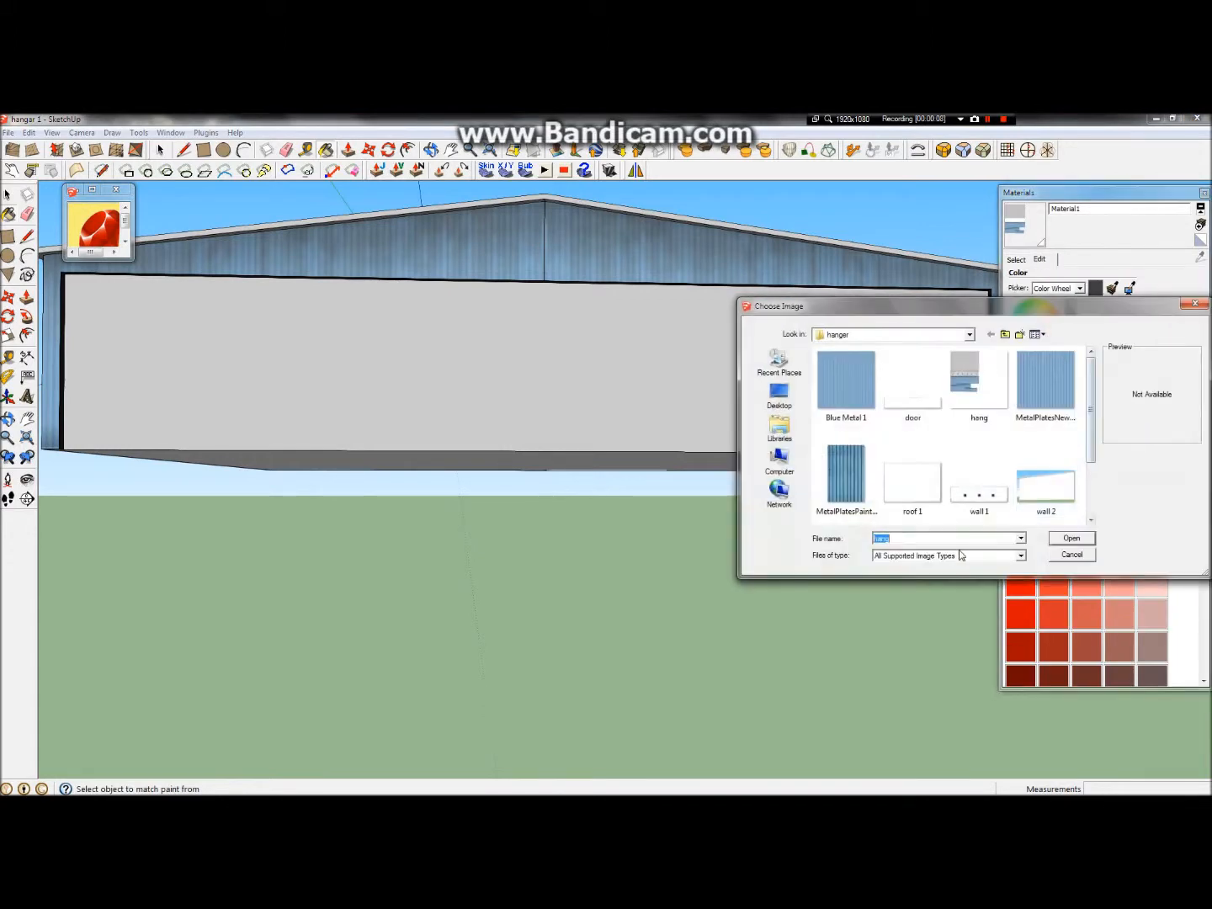
left_click(1070, 538)
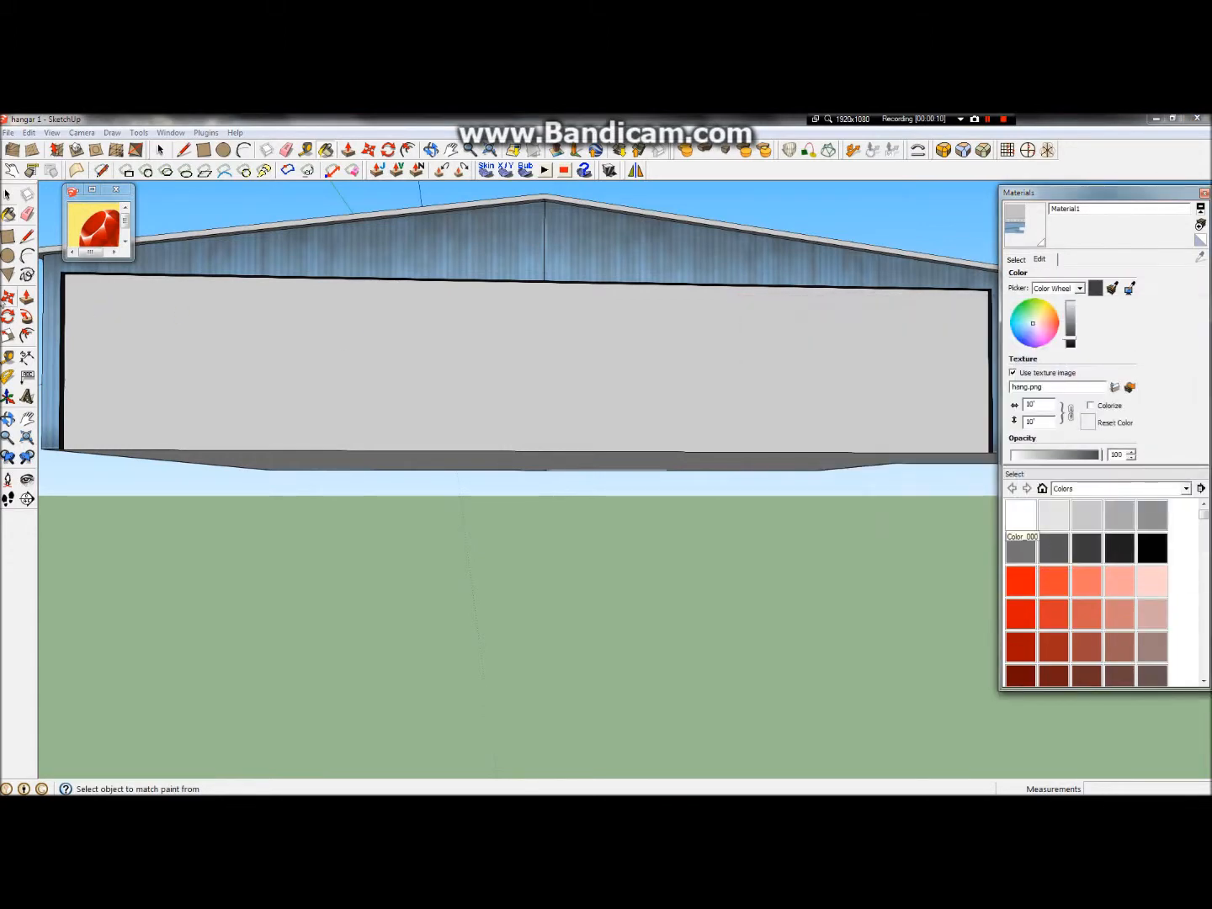
left_click(547, 402)
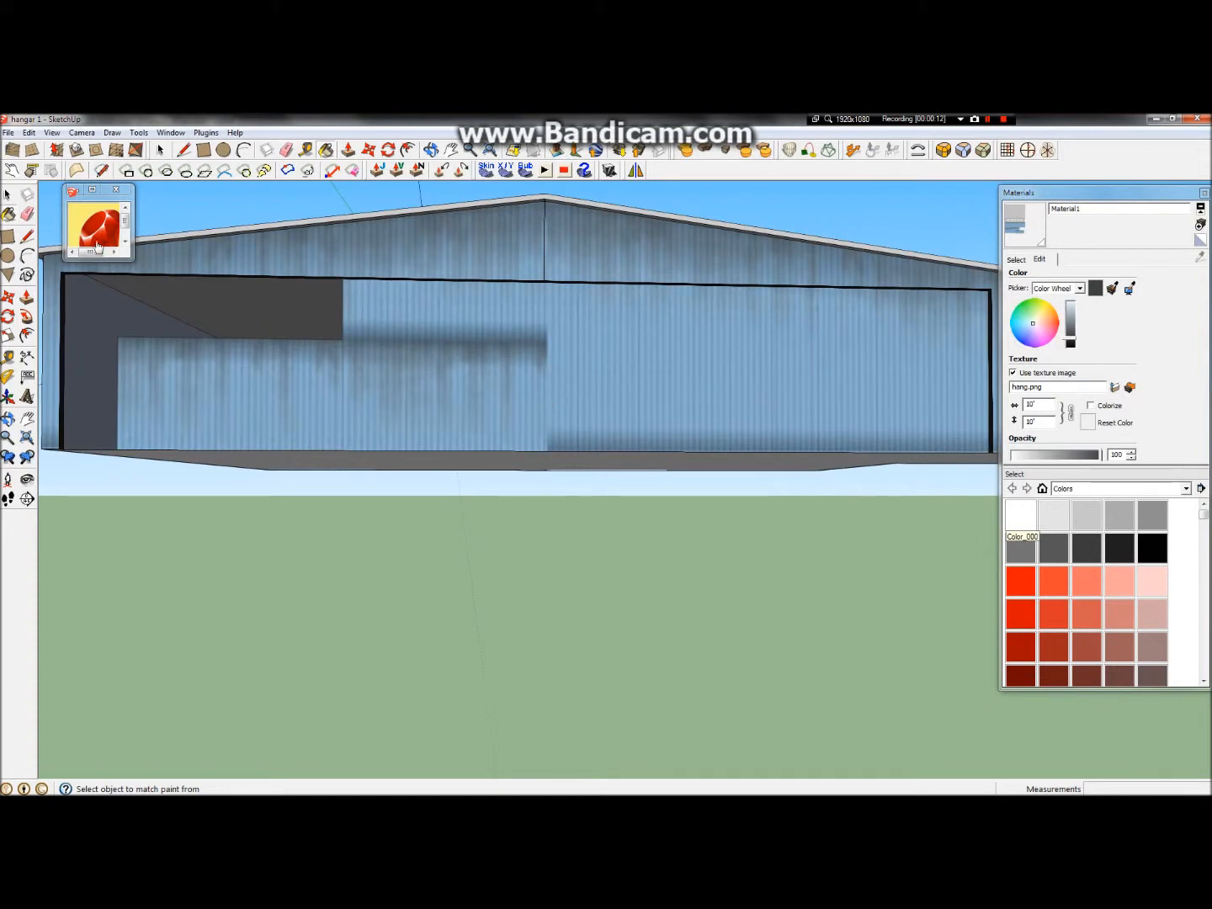
- Start positioning the texture on the front door face and shift it until the painted grey door section covers the opening
left_click(7, 194)
right_click(437, 367)
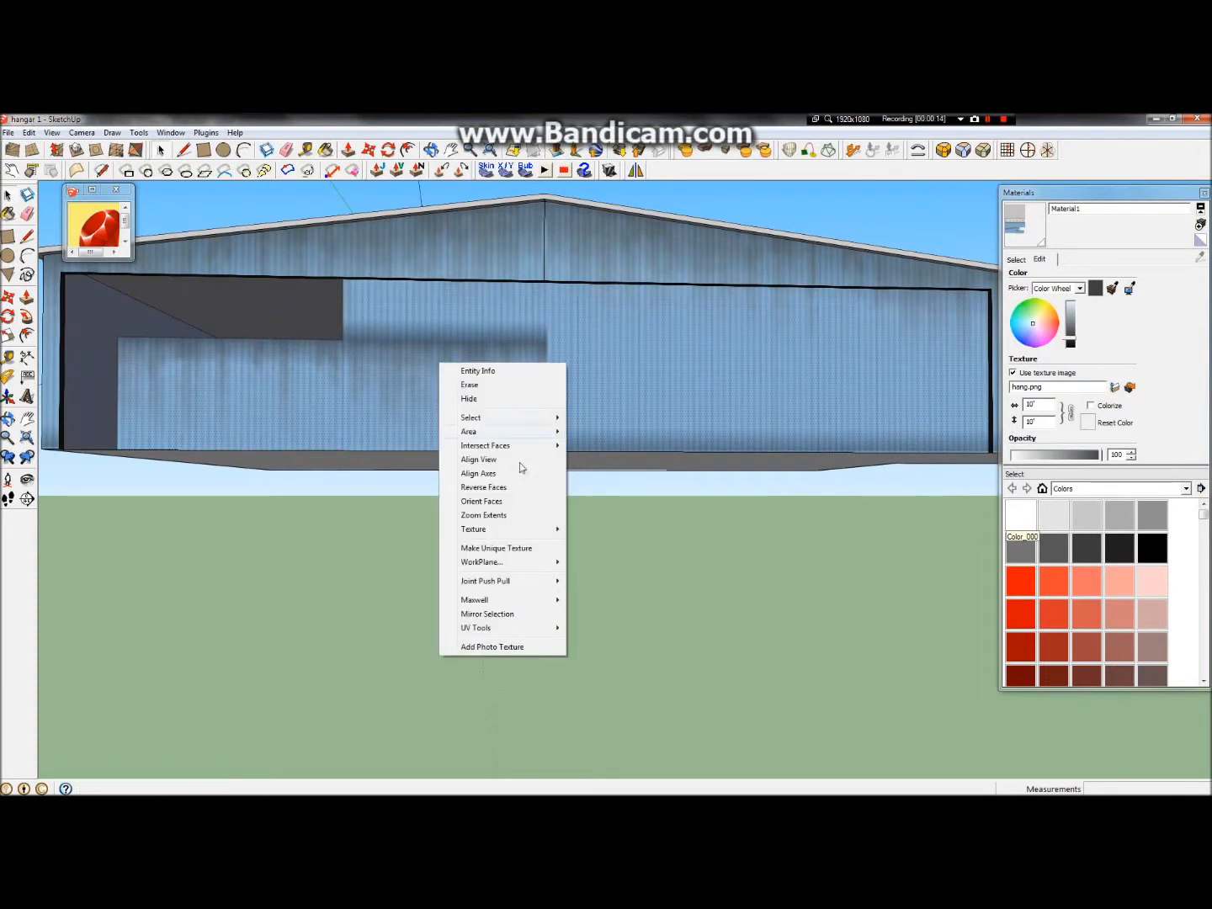
mouse_move(521, 529)
left_click(590, 527)
scroll(593, 397, "down", 3)
left_click_drag(592, 397, 614, 679)
scroll(758, 416, "up", 5)
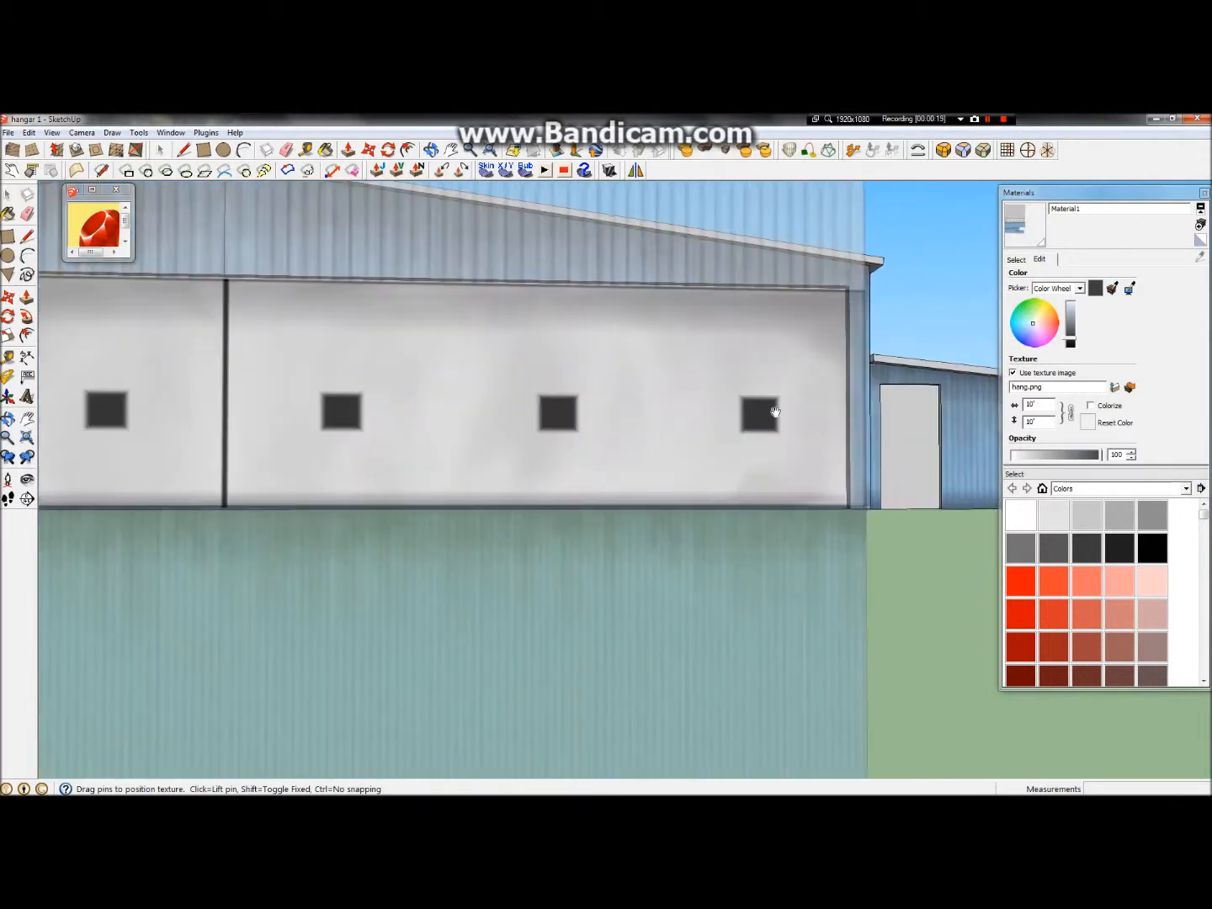
- Move two texture pins onto the upper-right and lower-right corners of the painted grey door section
scroll(756, 428, "down", 5)
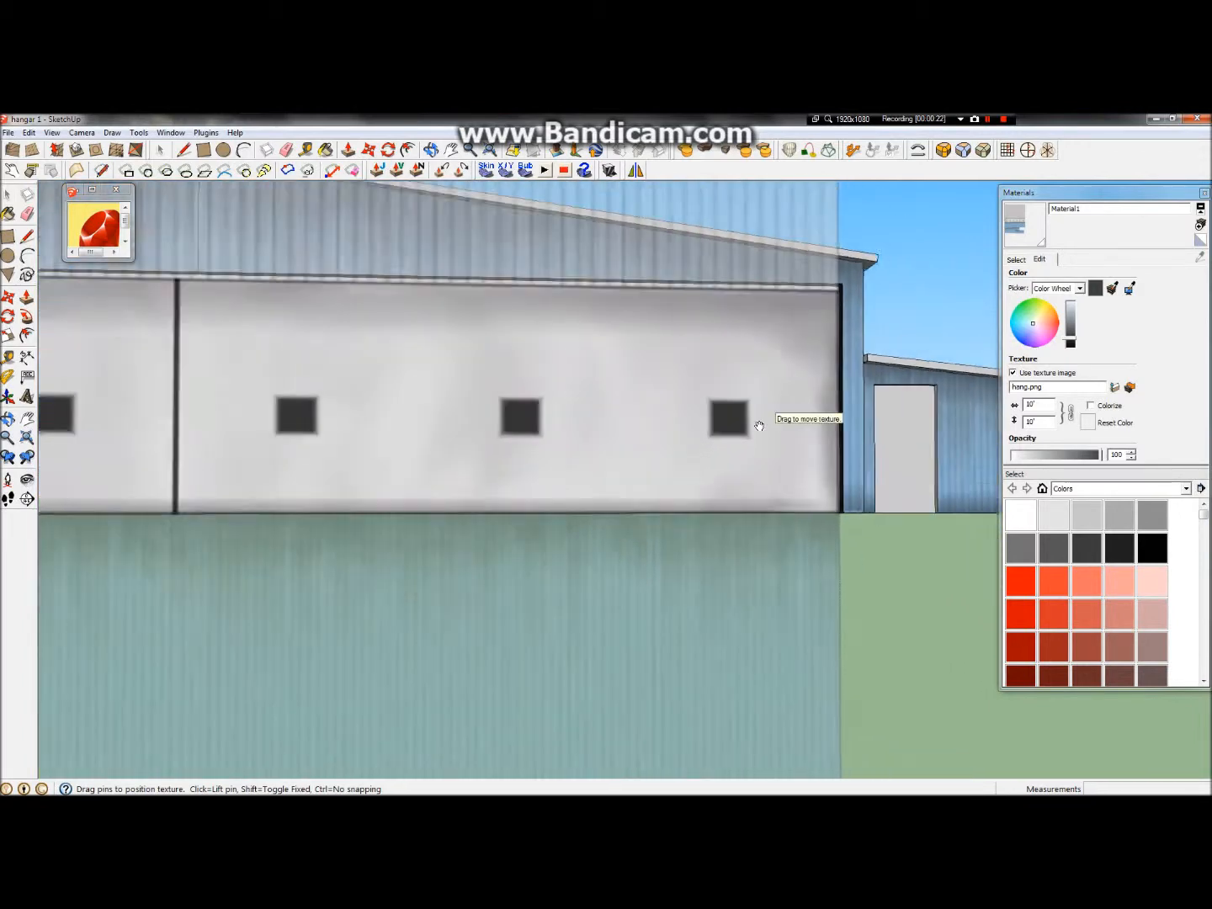
scroll(775, 630, "down", 2)
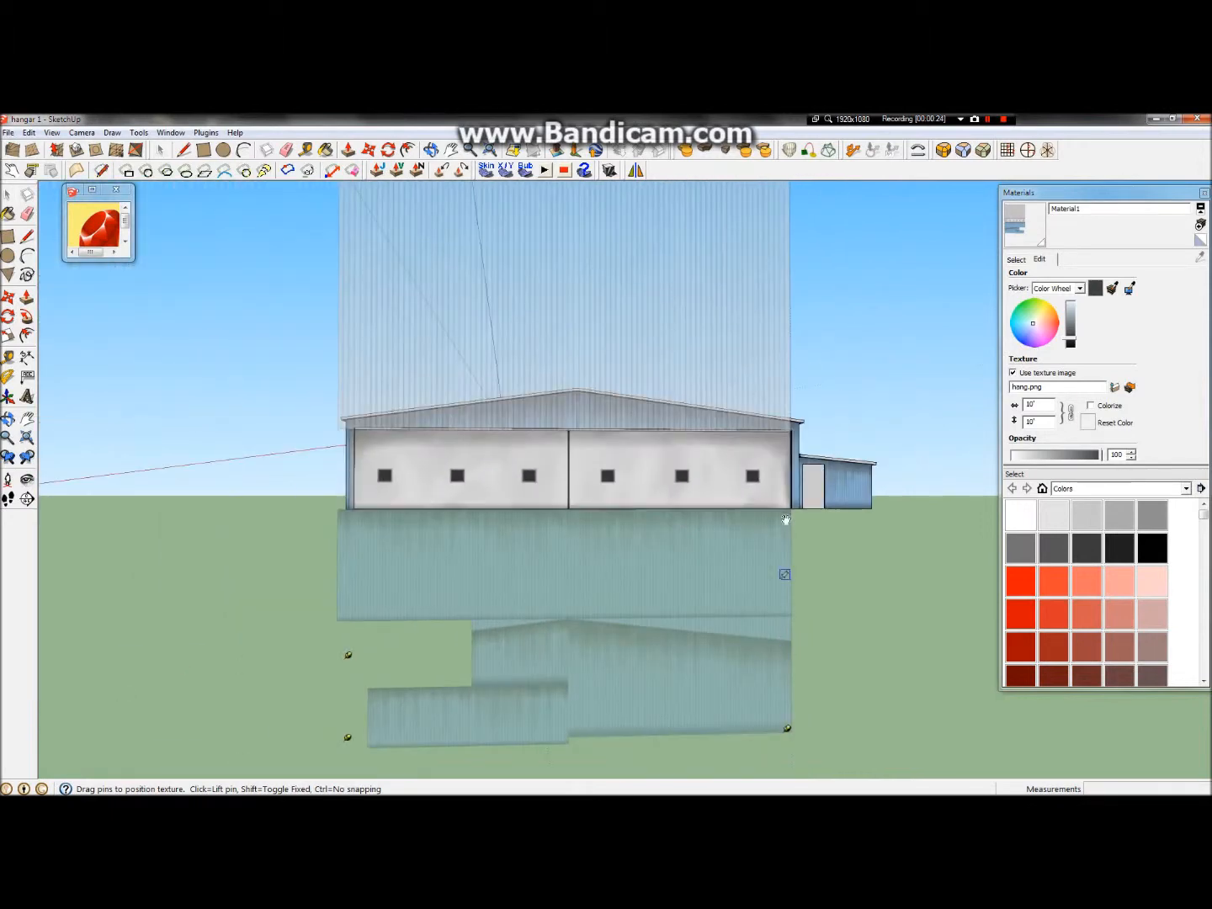
scroll(786, 520, "up", 8)
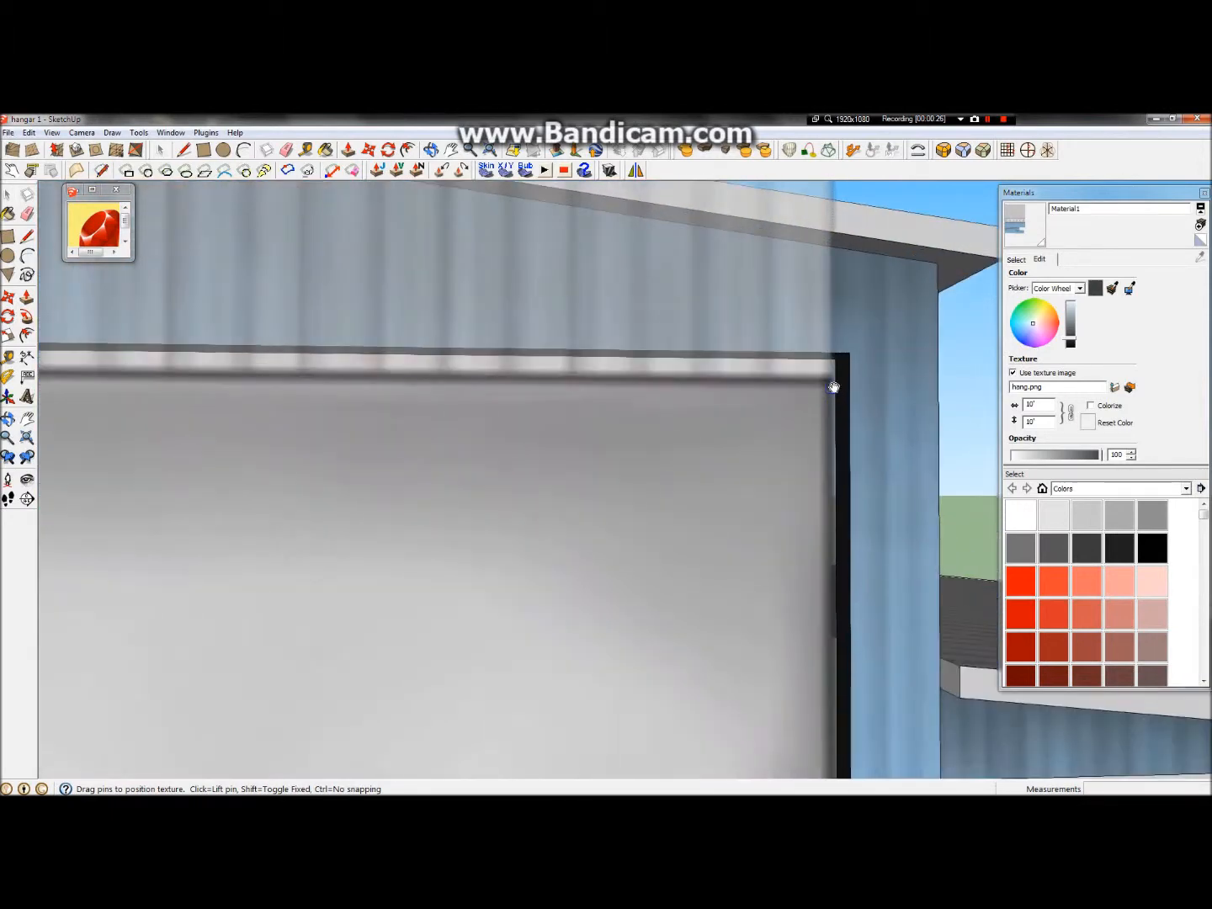
scroll(828, 384, "down", 7)
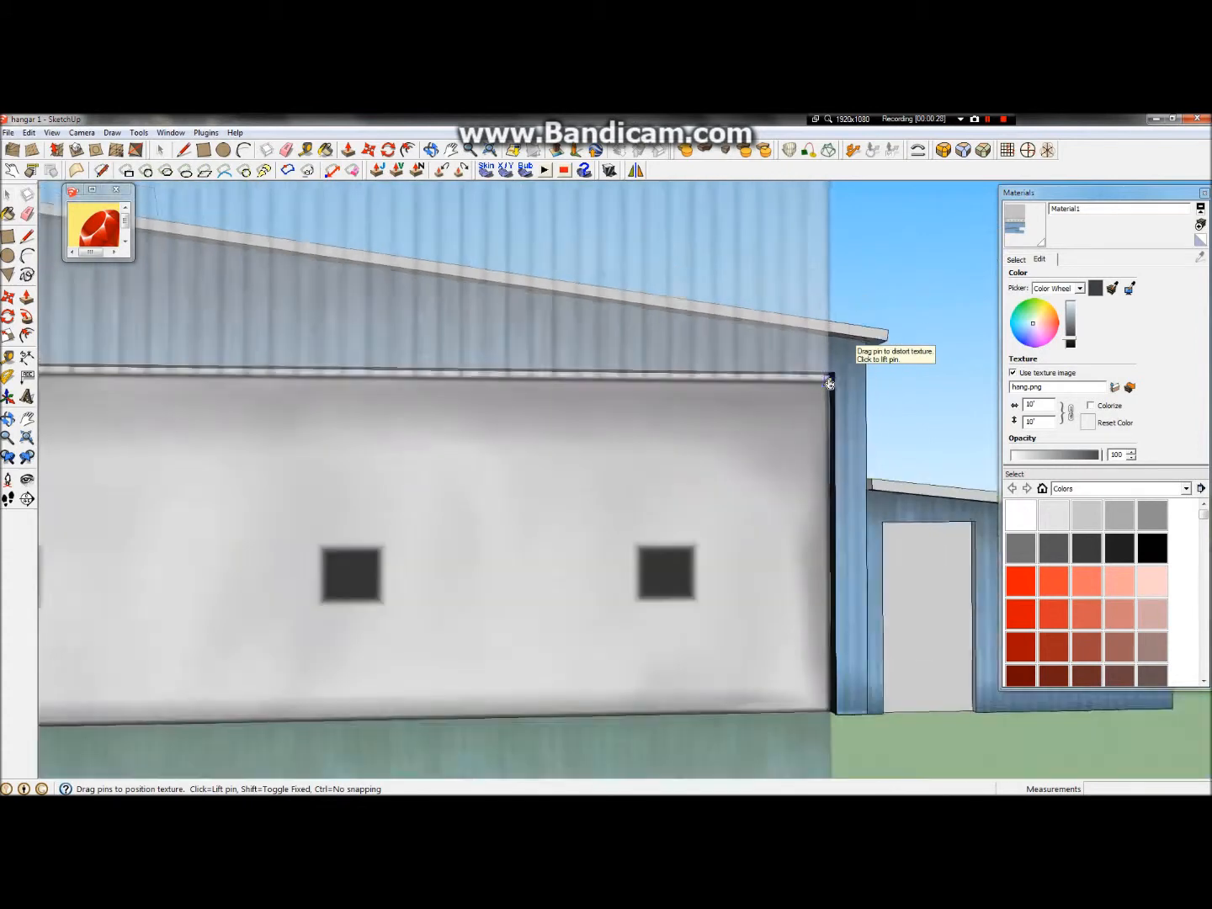
scroll(812, 642, "down", 6)
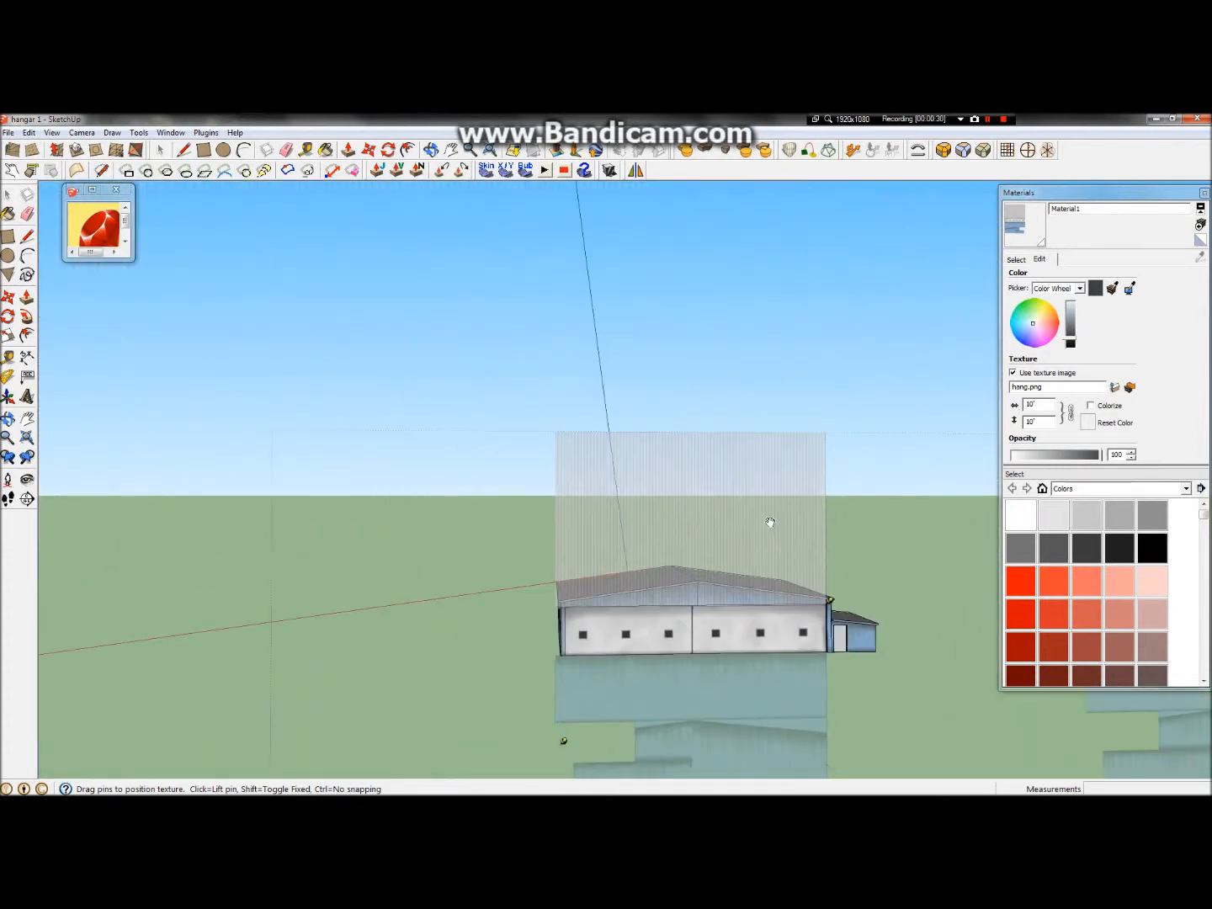
scroll(810, 692, "up", 10)
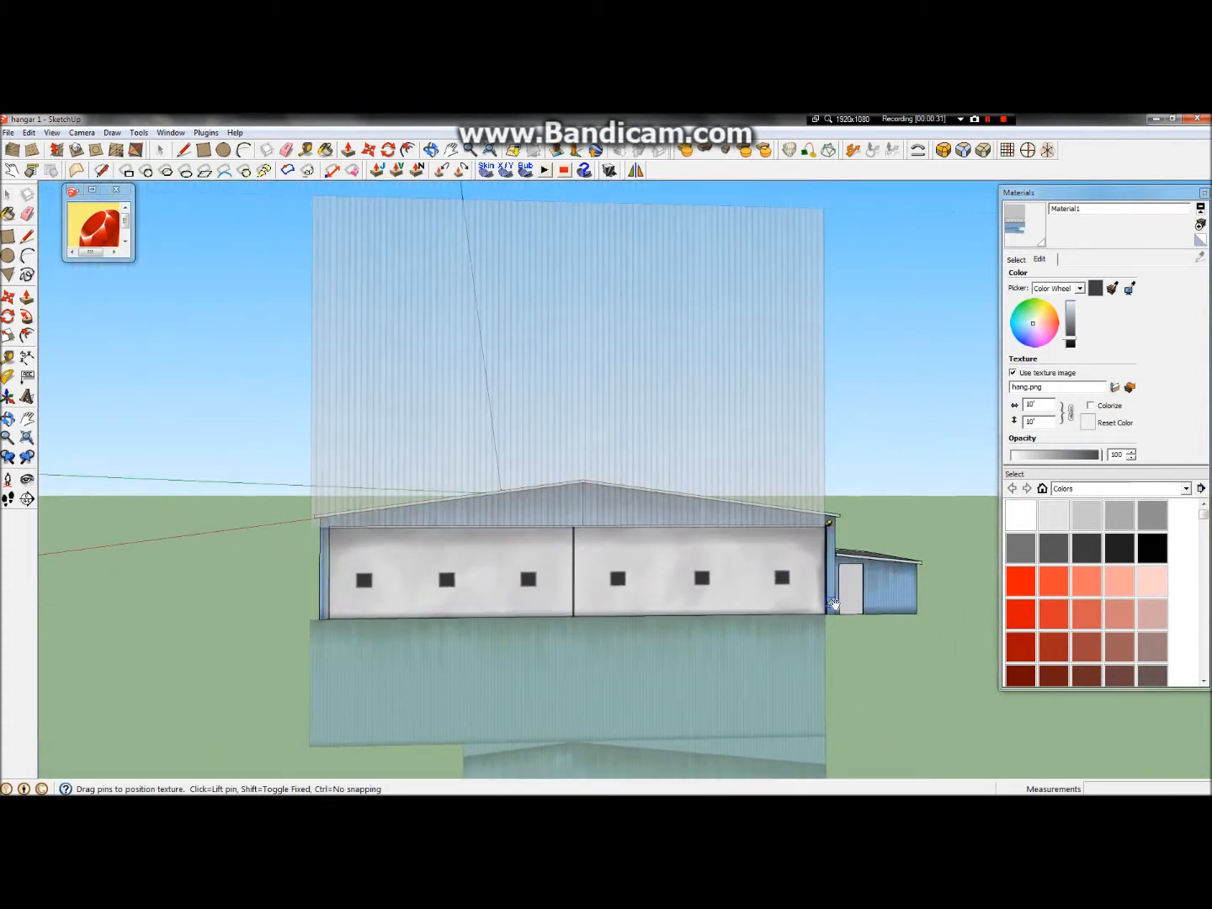
scroll(825, 614, "up", 2)
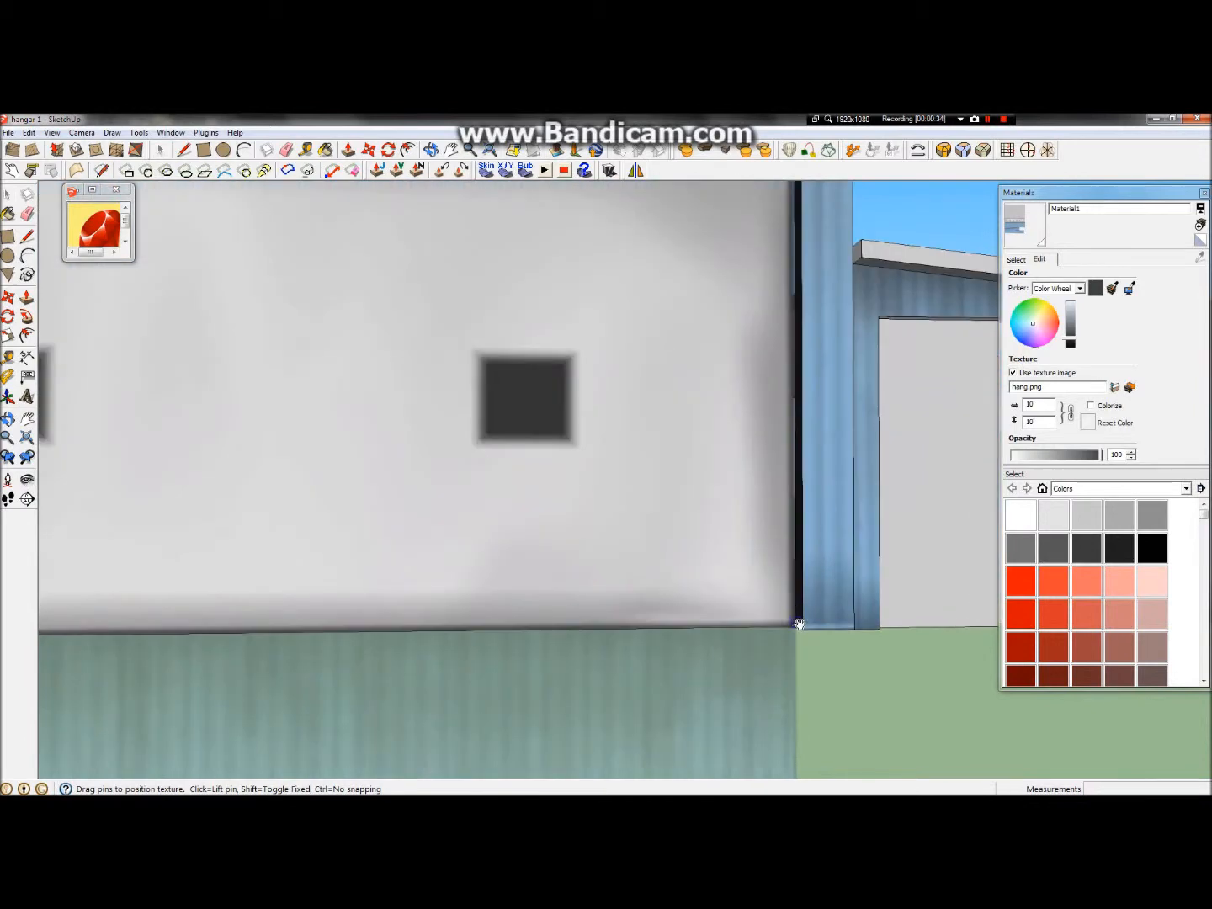
scroll(802, 624, "down", 8)
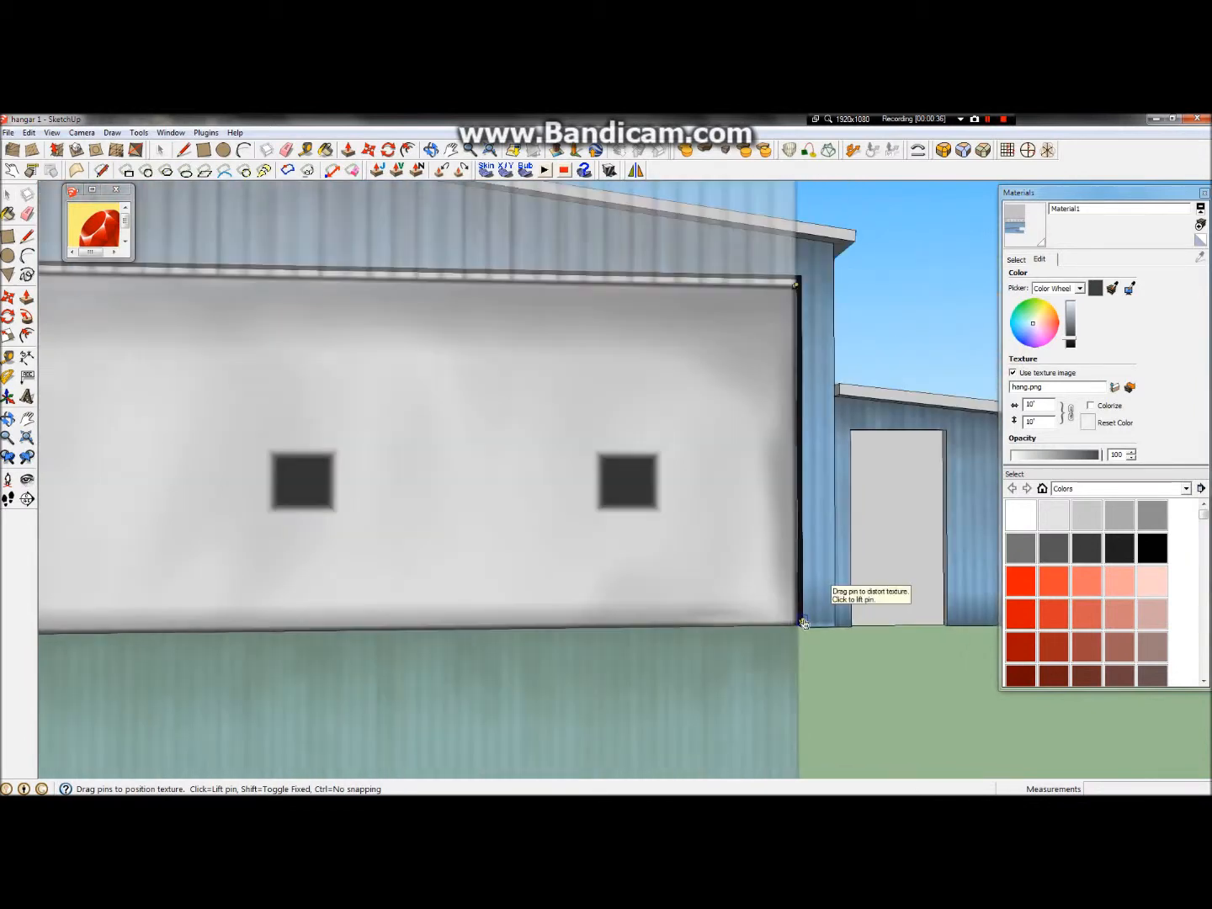
- Move the remaining two texture pins onto the upper-left and lower-left corners of the painted door section
scroll(507, 592, "down", 3)
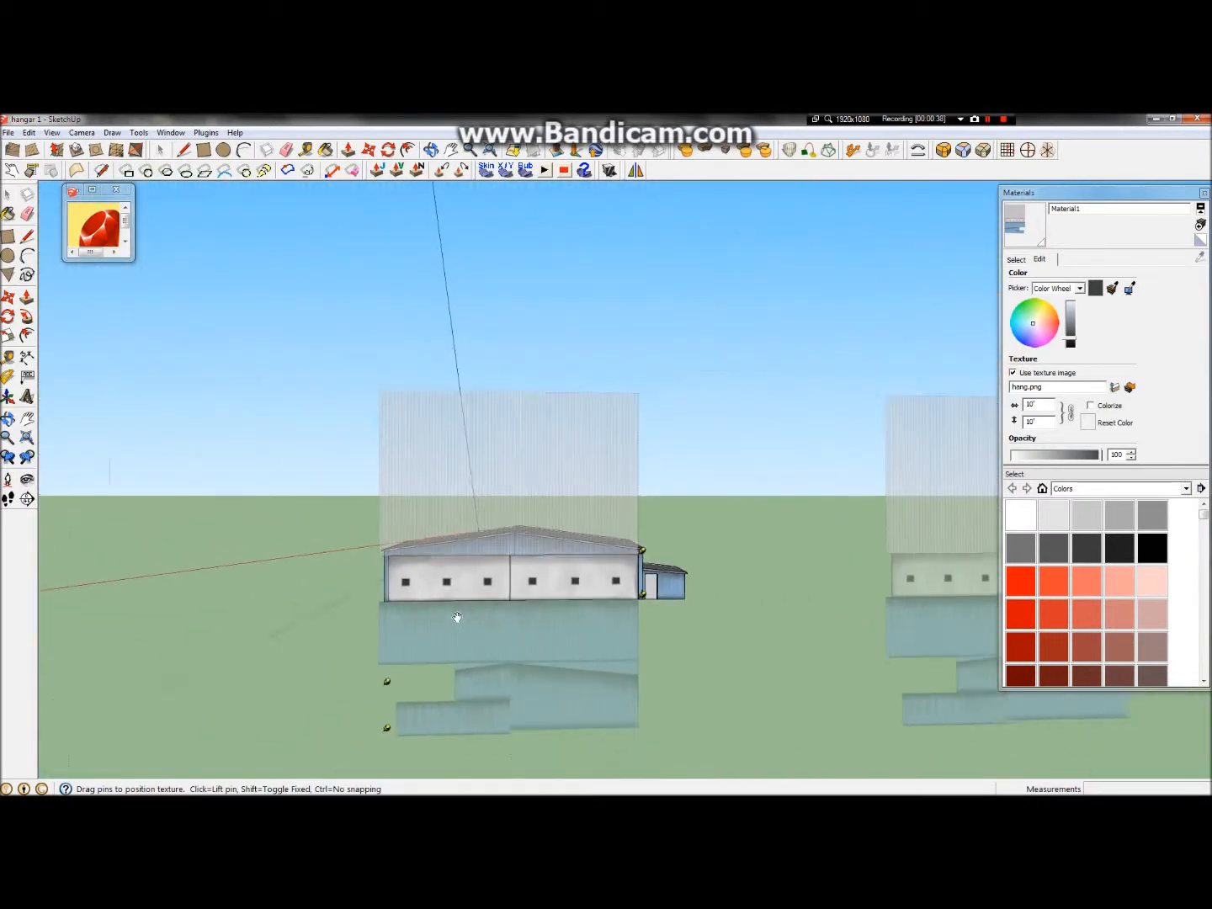
scroll(366, 460, "up", 10)
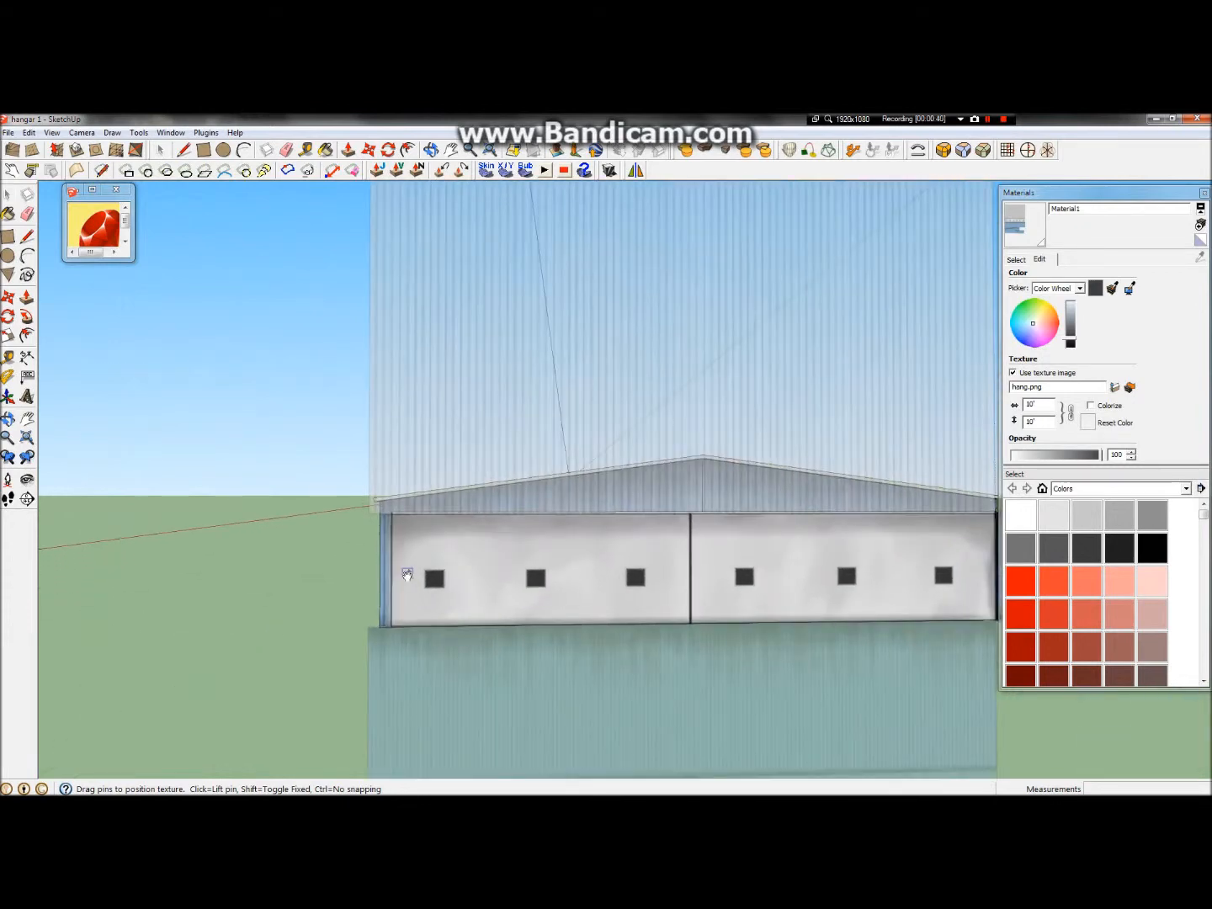
scroll(371, 464, "up", 2)
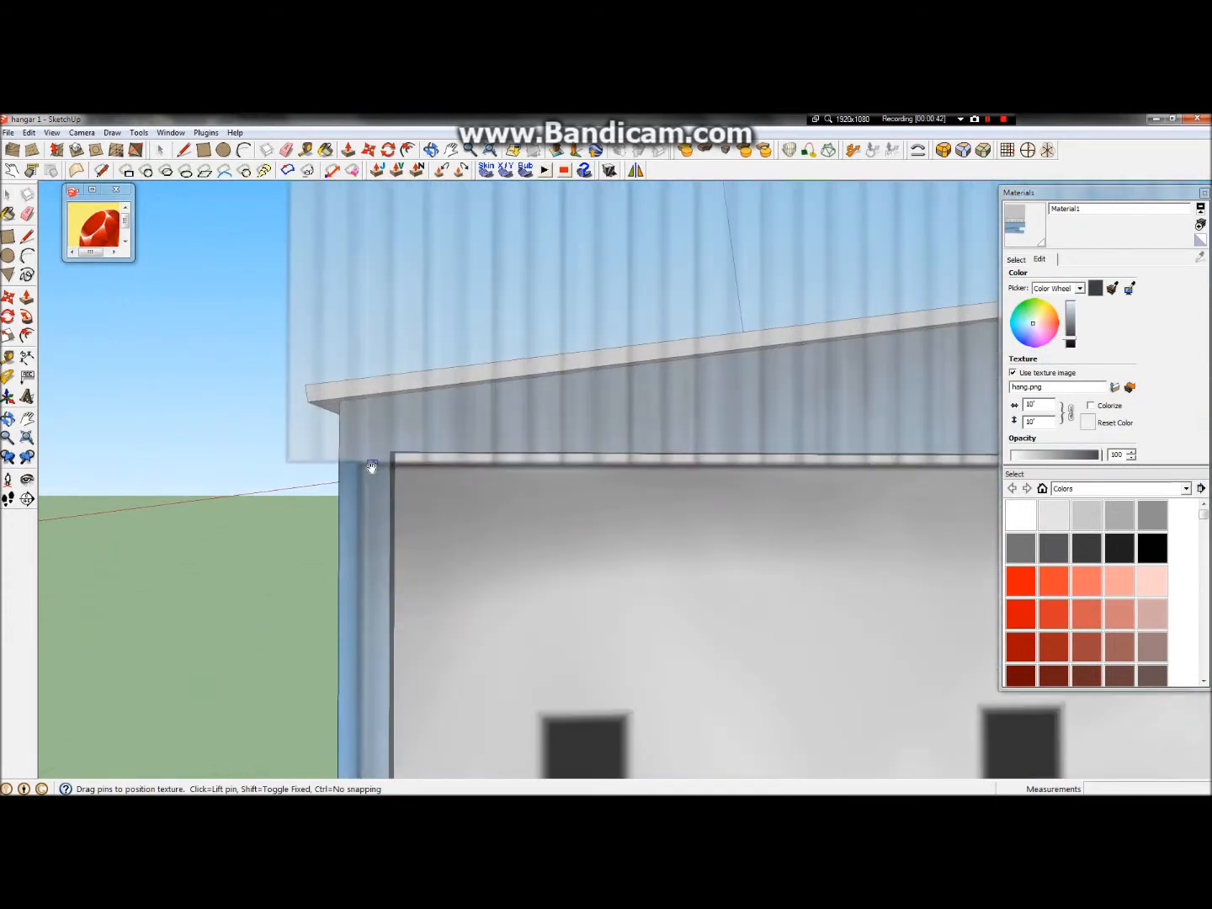
scroll(371, 468, "down", 10)
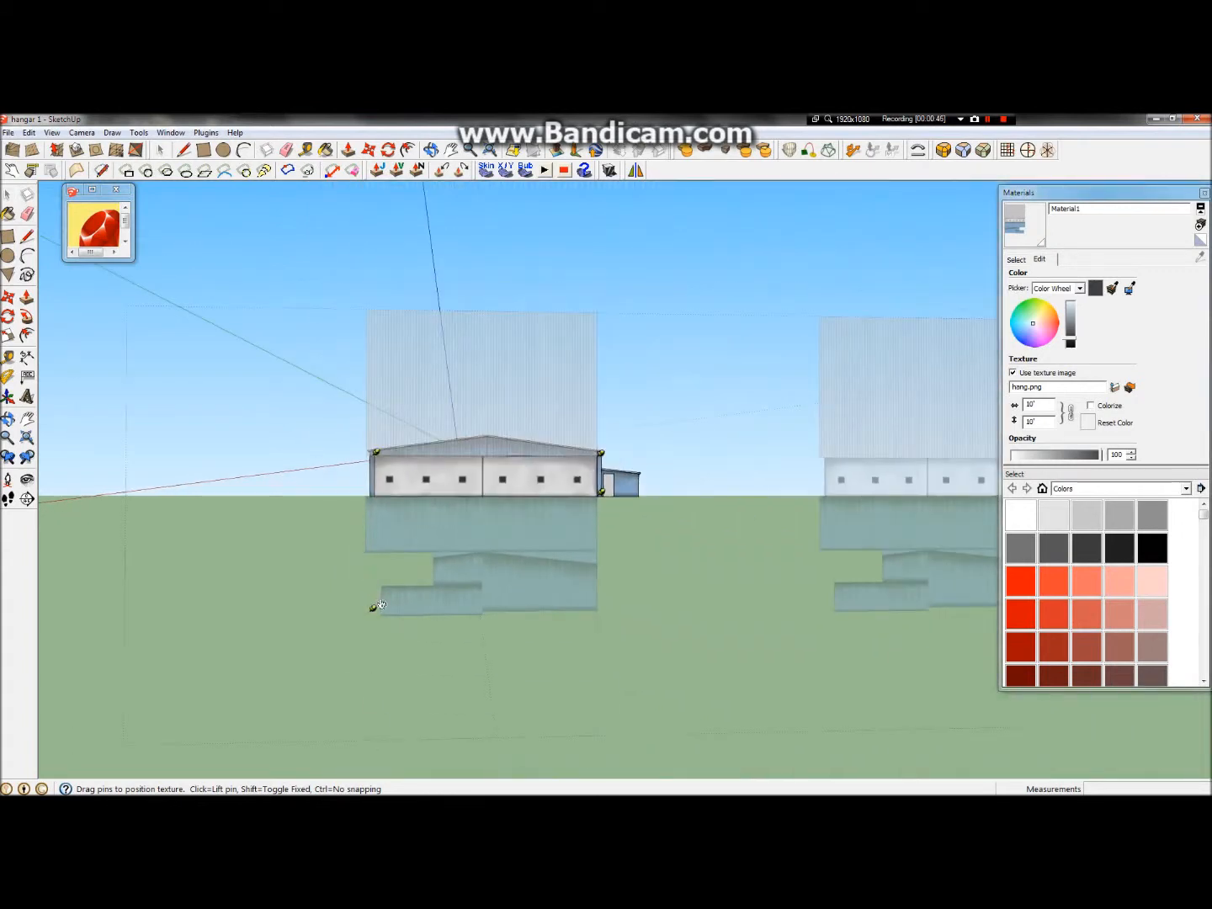
scroll(382, 555, "up", 10)
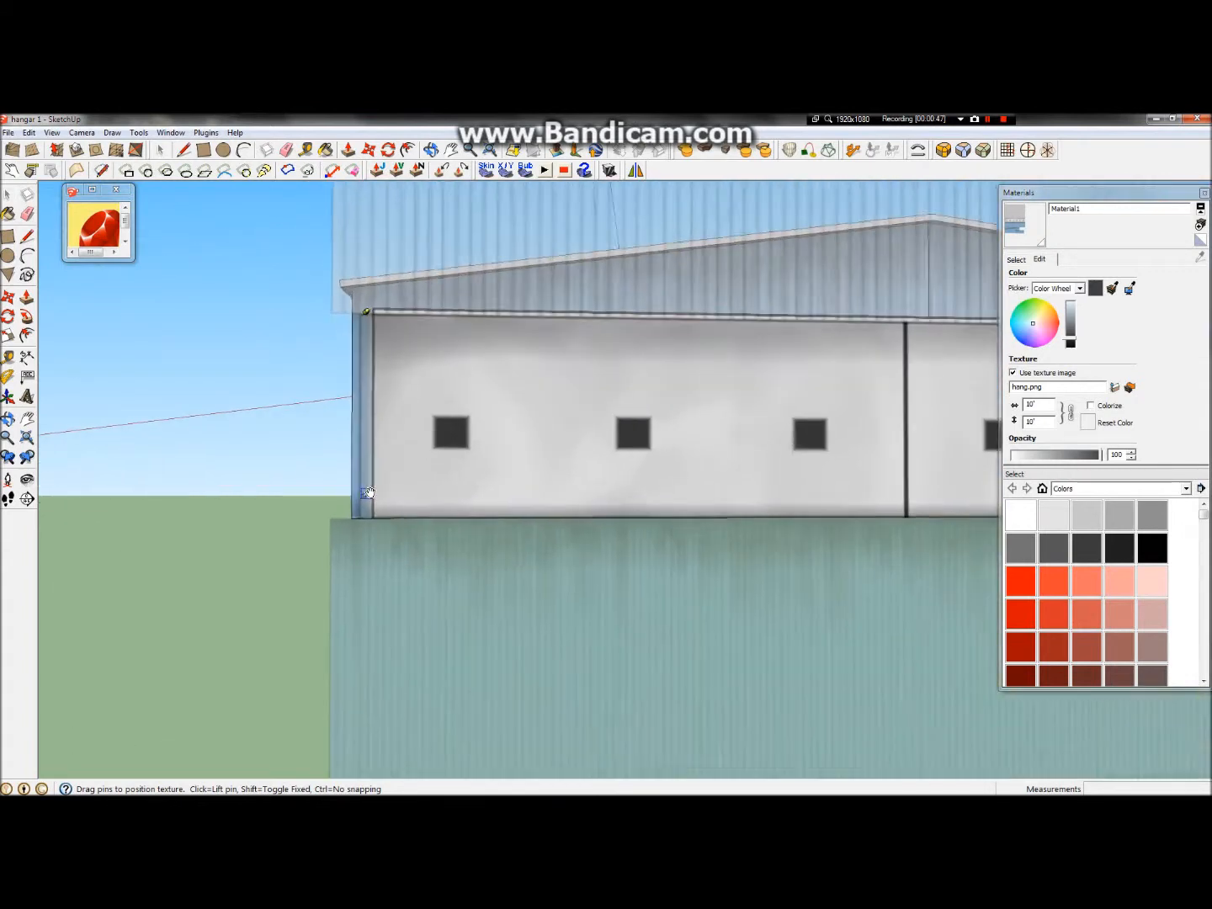
scroll(372, 507, "up", 4)
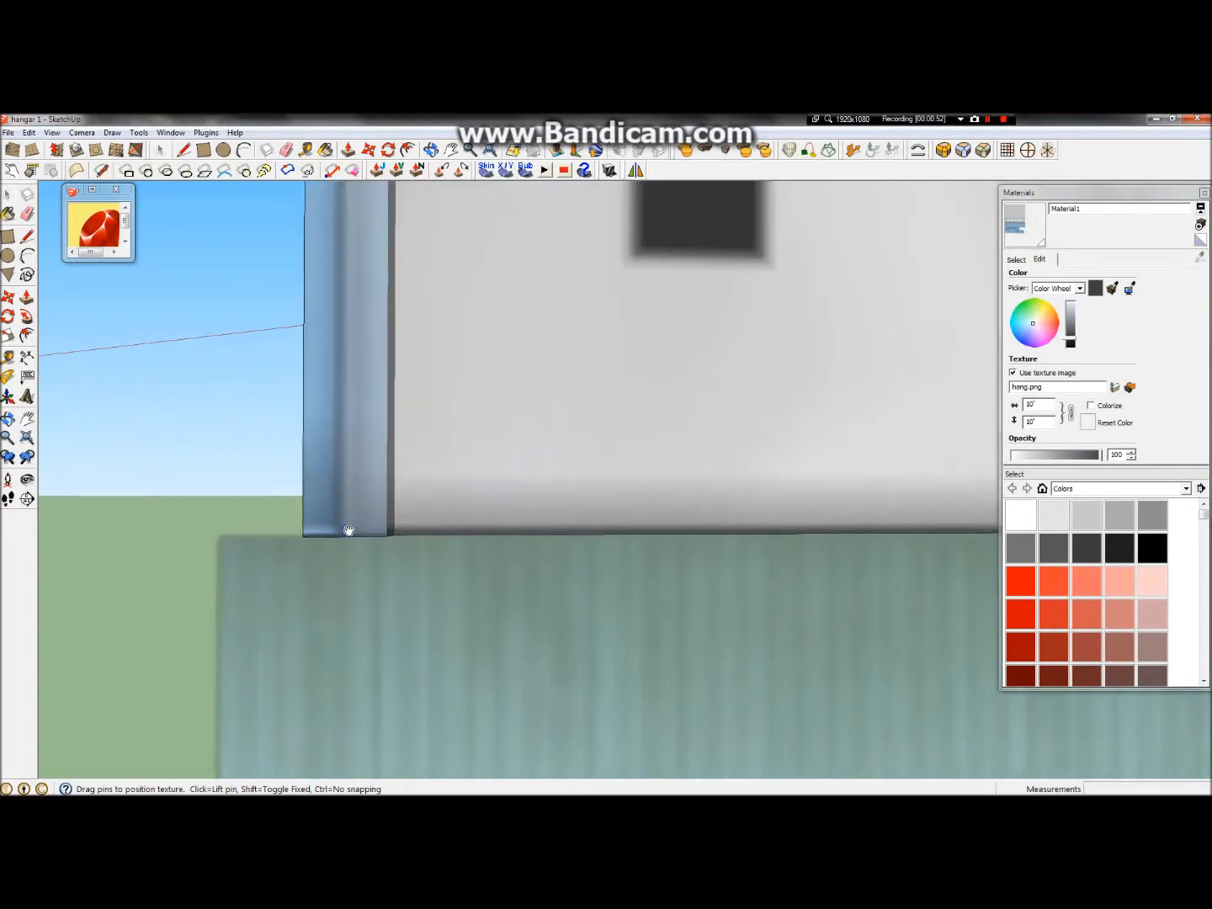
- Distort the texture at its two left pins so the painted door meets the left corners of the door face
left_click_drag(352, 532, 402, 530)
scroll(404, 530, "down", 5)
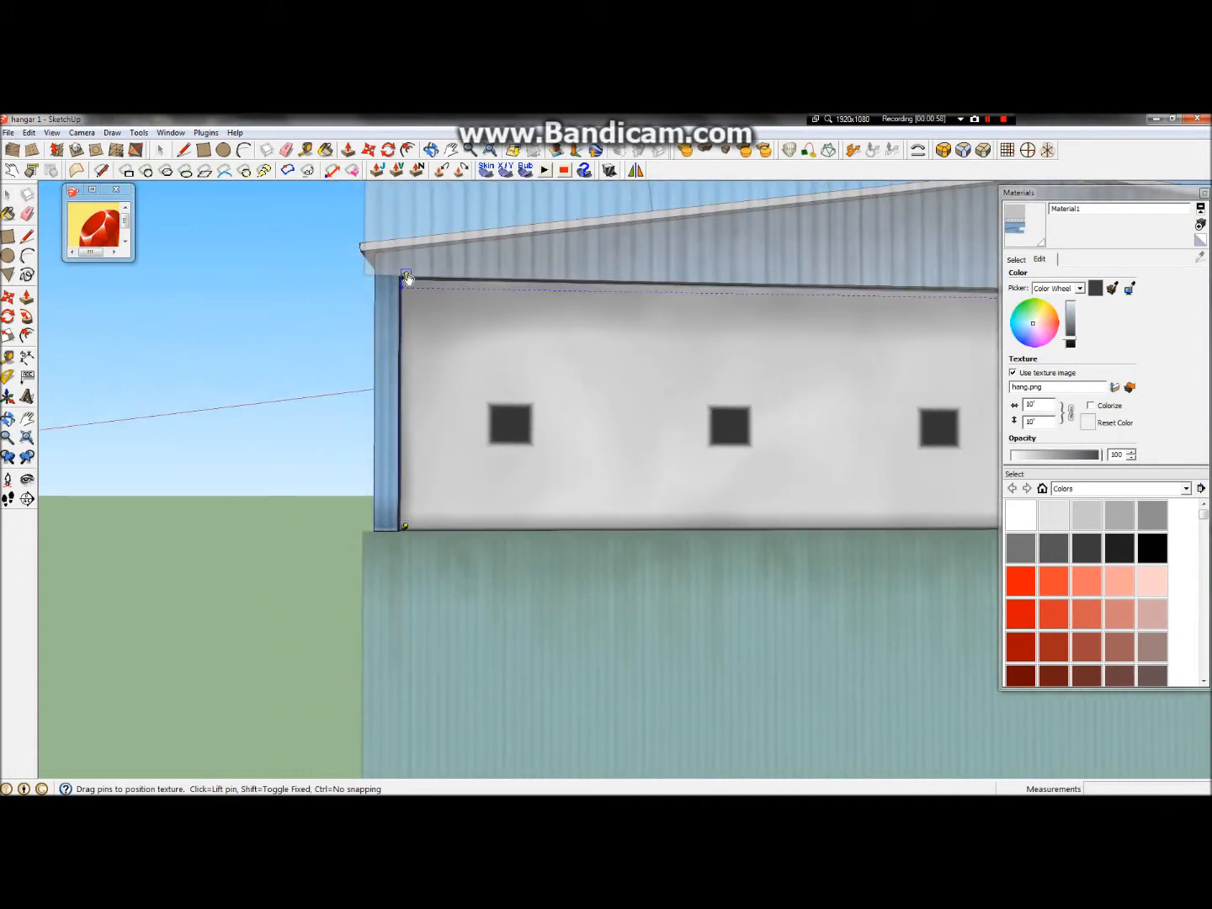
scroll(403, 279, "up", 4)
scroll(401, 277, "up", 2)
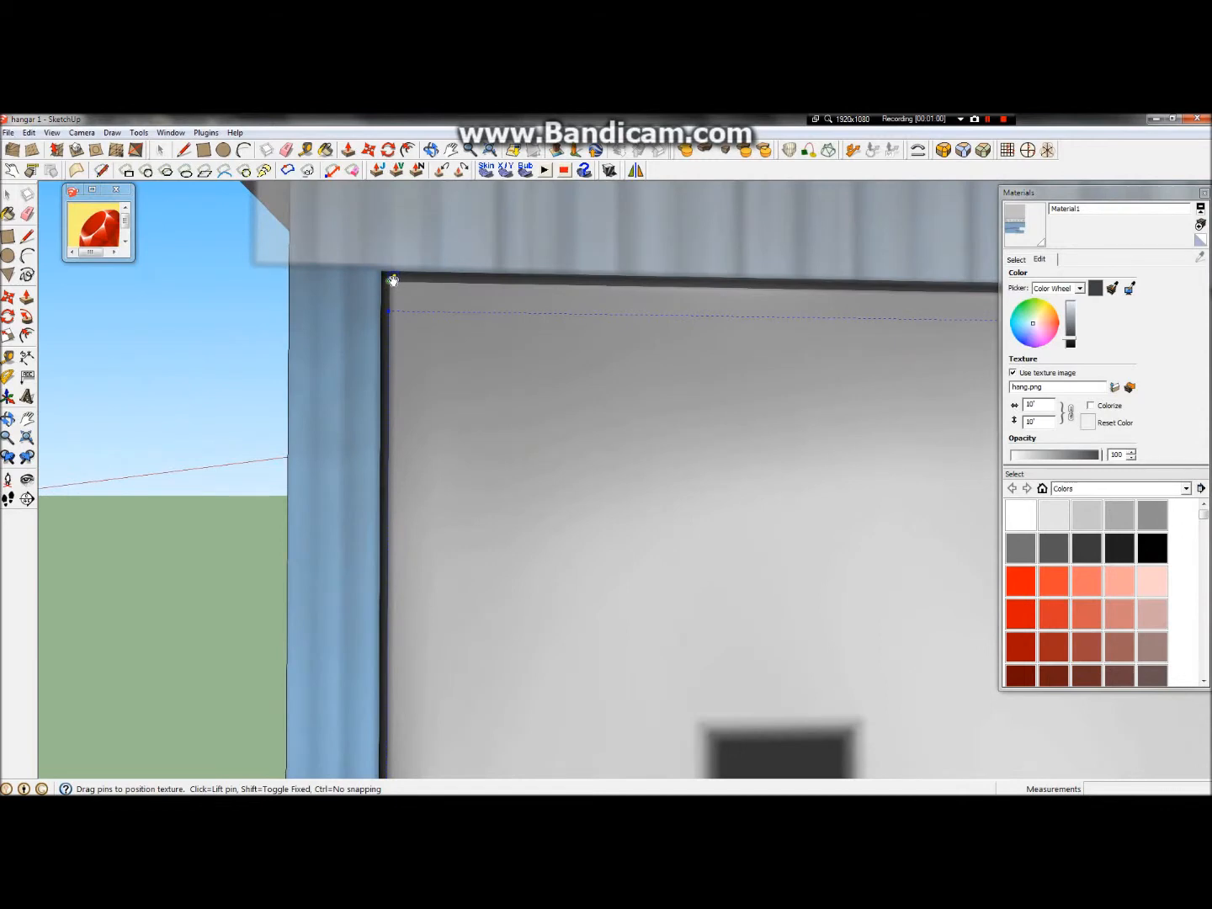
- Distort the texture at its two right pins so the painted door meets the upper-right and lower-right corners of the door face
scroll(393, 280, "down", 2)
scroll(175, 334, "down", 6)
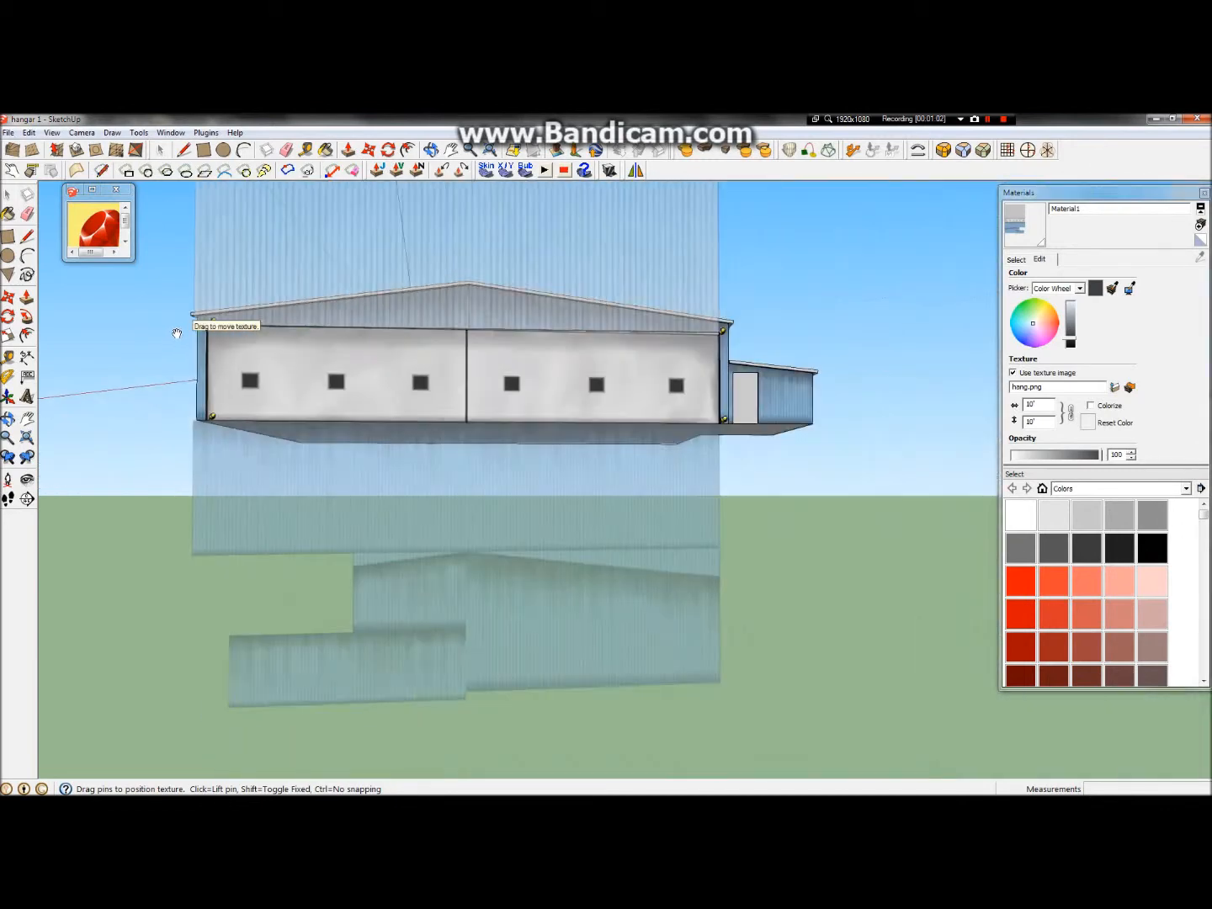
scroll(712, 345, "up", 5)
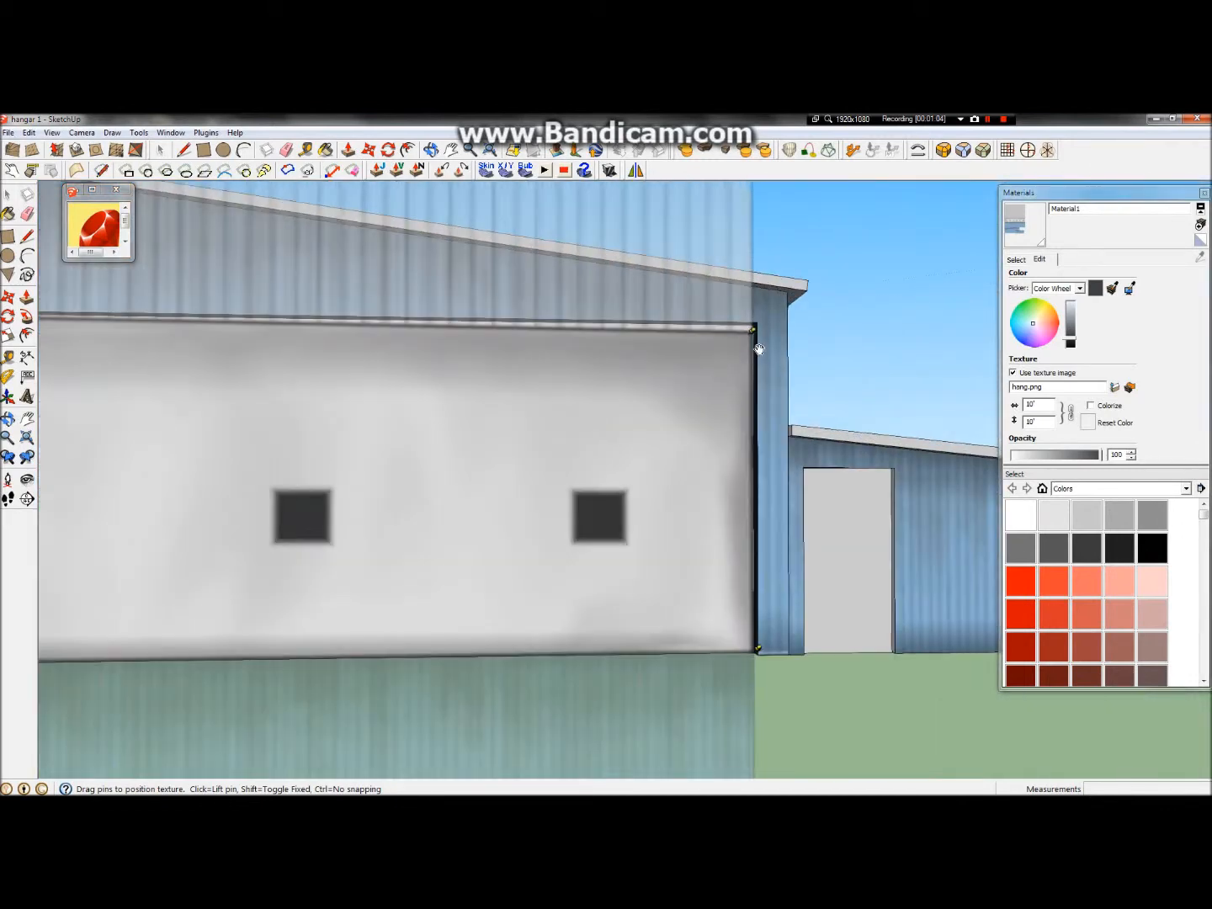
scroll(756, 333, "up", 3)
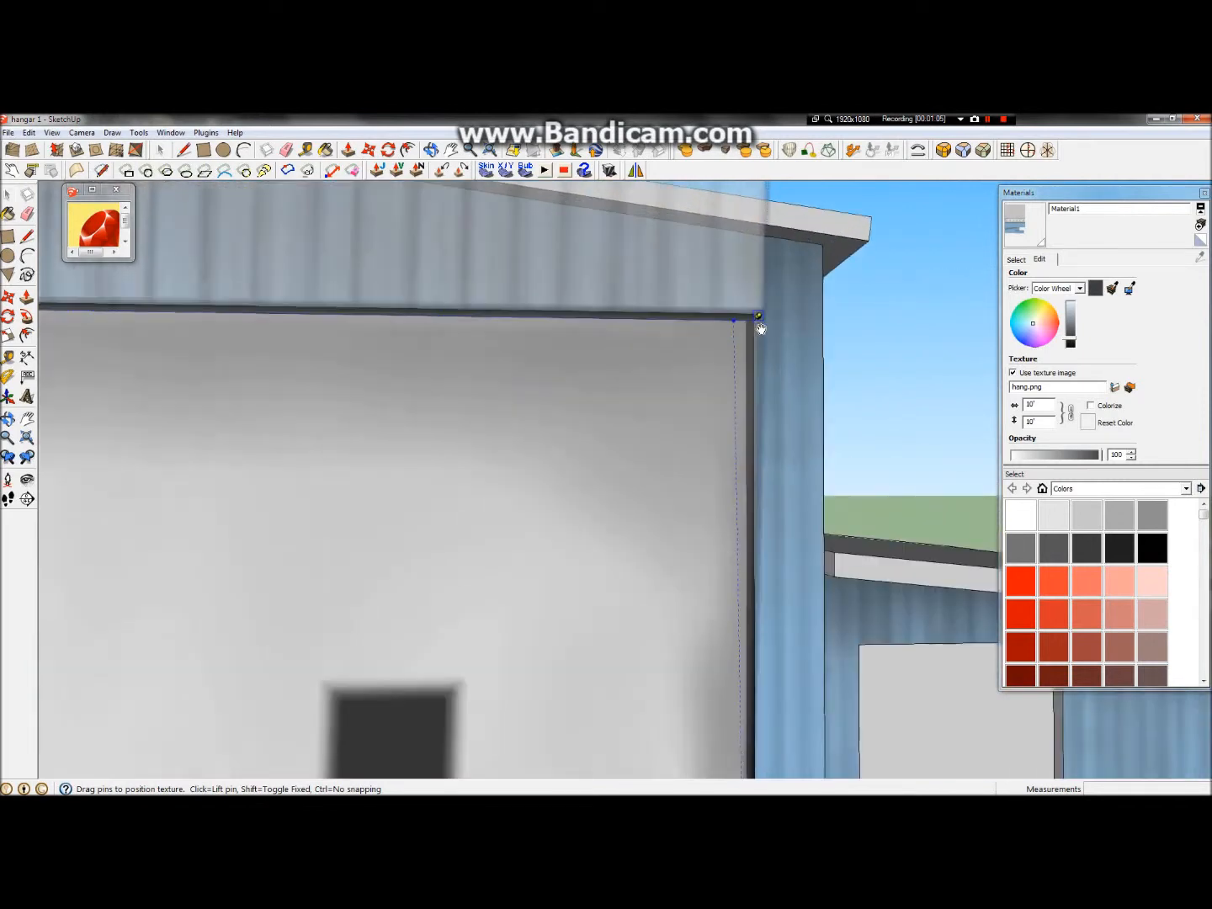
left_click_drag(747, 324, 750, 320)
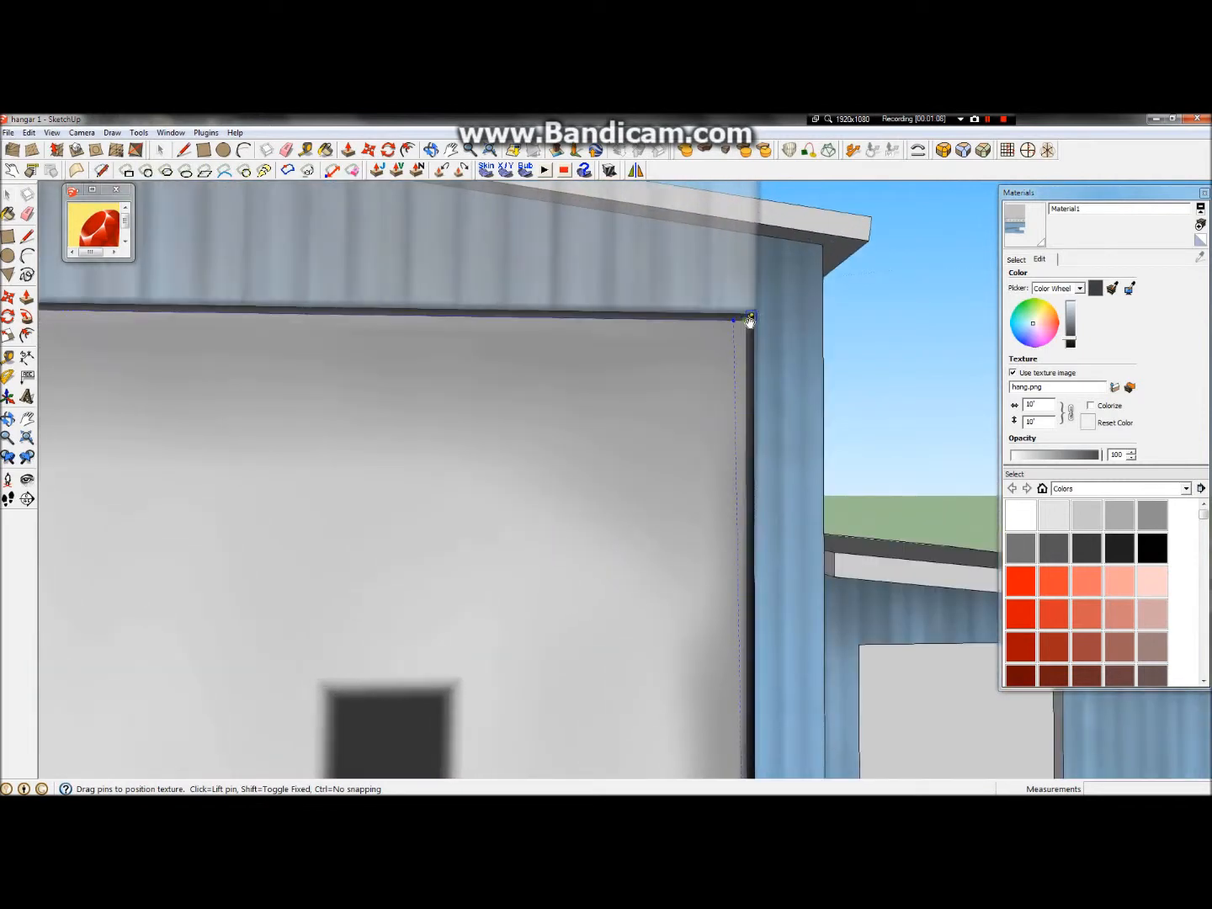
scroll(748, 327, "down", 4)
scroll(762, 571, "up", 5)
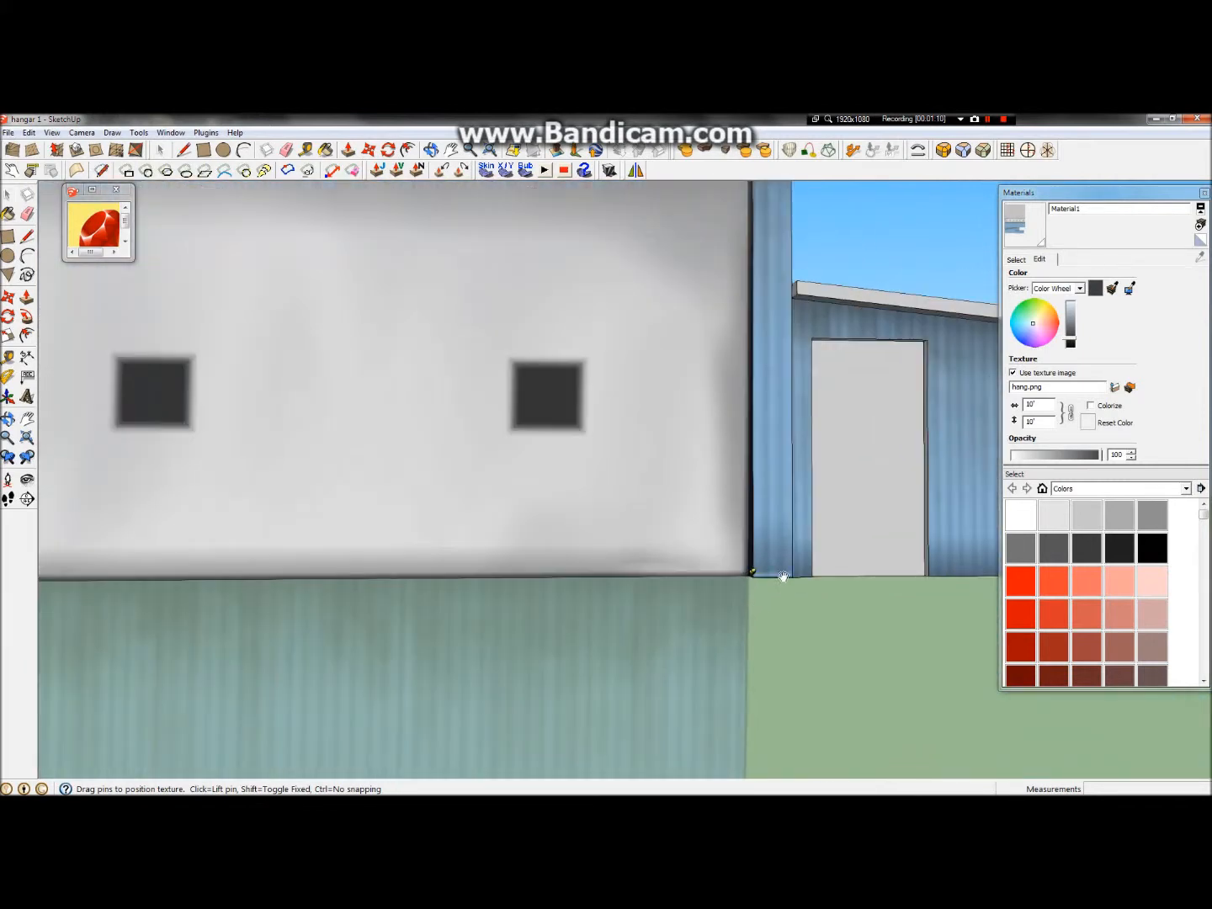
left_click_drag(733, 581, 733, 583)
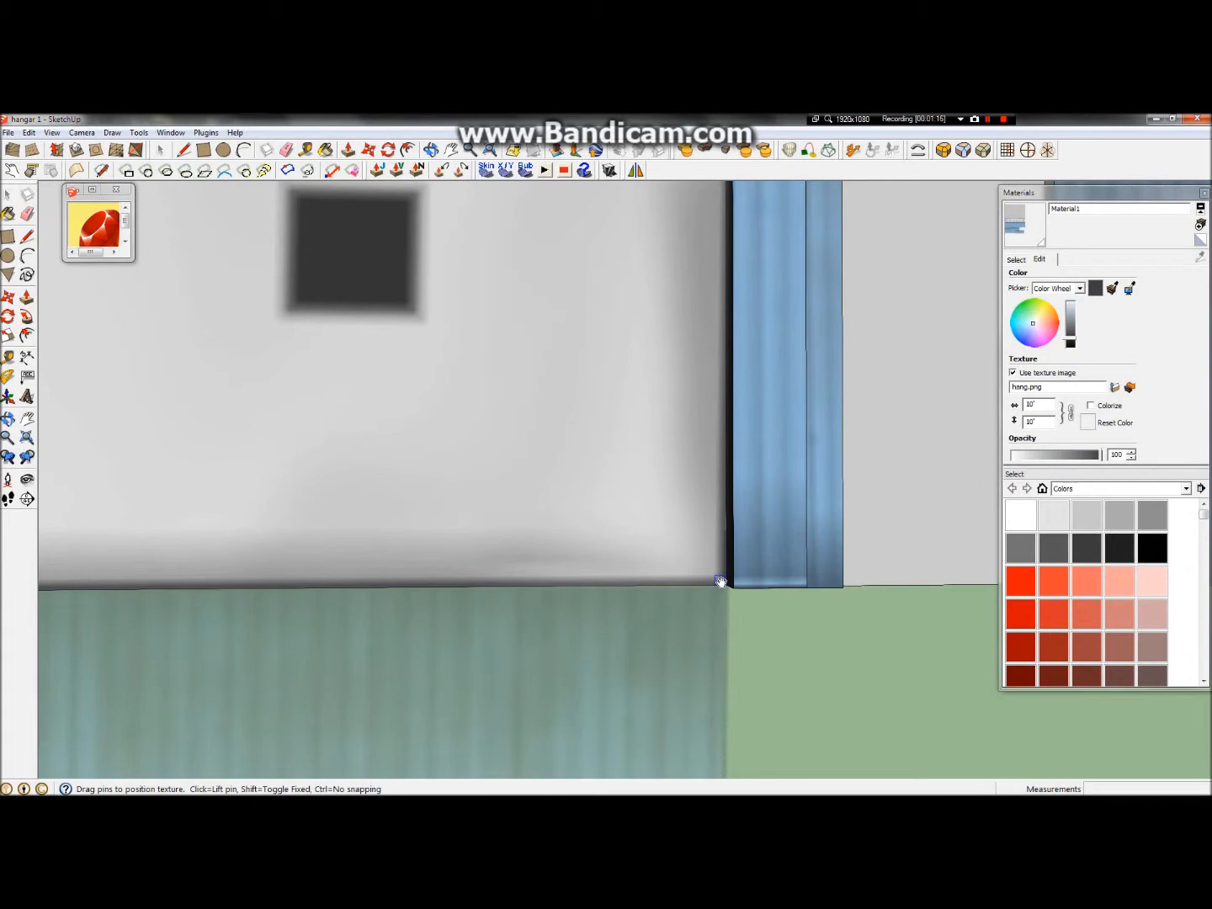
left_click_drag(722, 582, 728, 582)
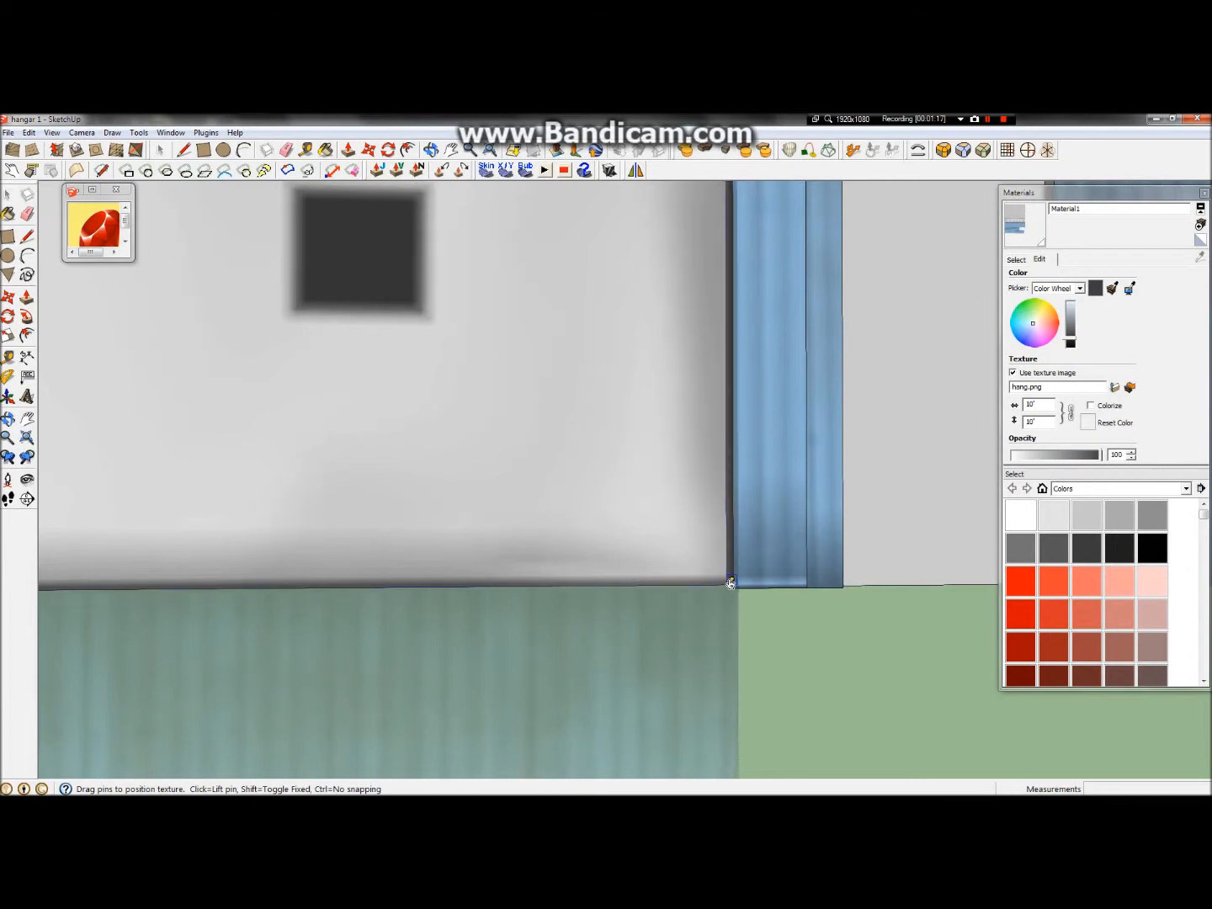
scroll(730, 582, "down", 10)
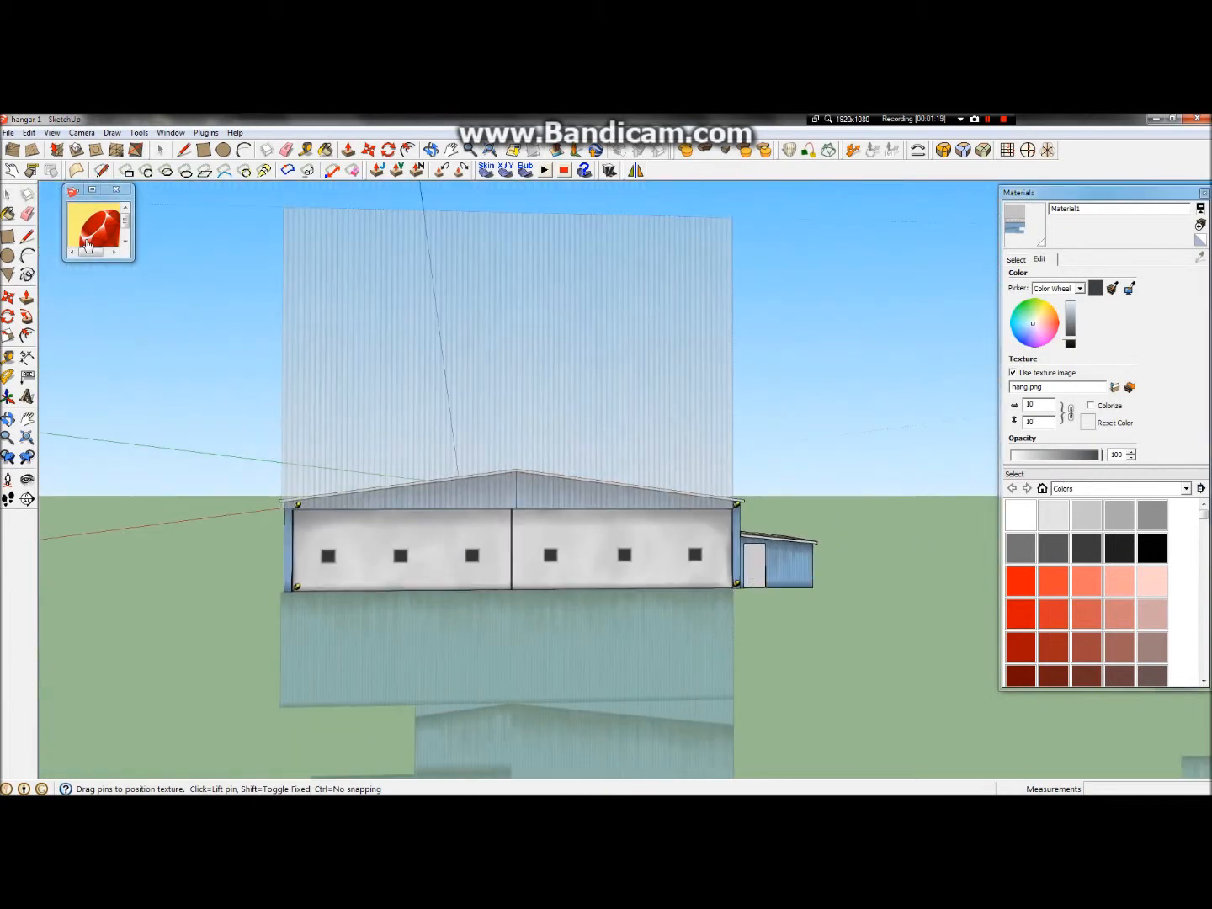